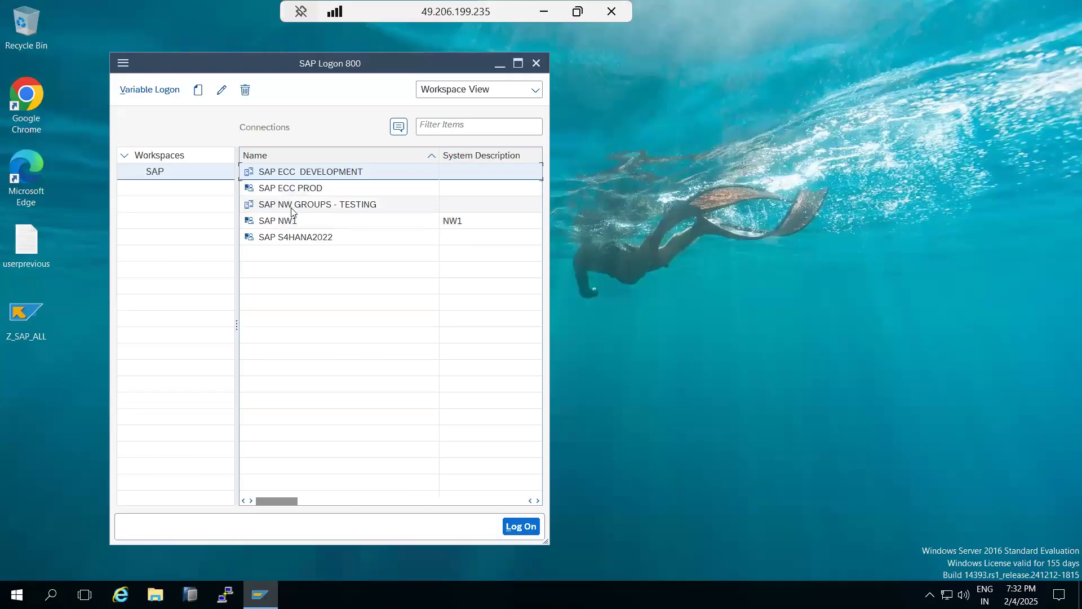
# - Open the SAP NW1 connection maximized and log on to client 001 as user basis with the account password
pyautogui.click(292, 224)
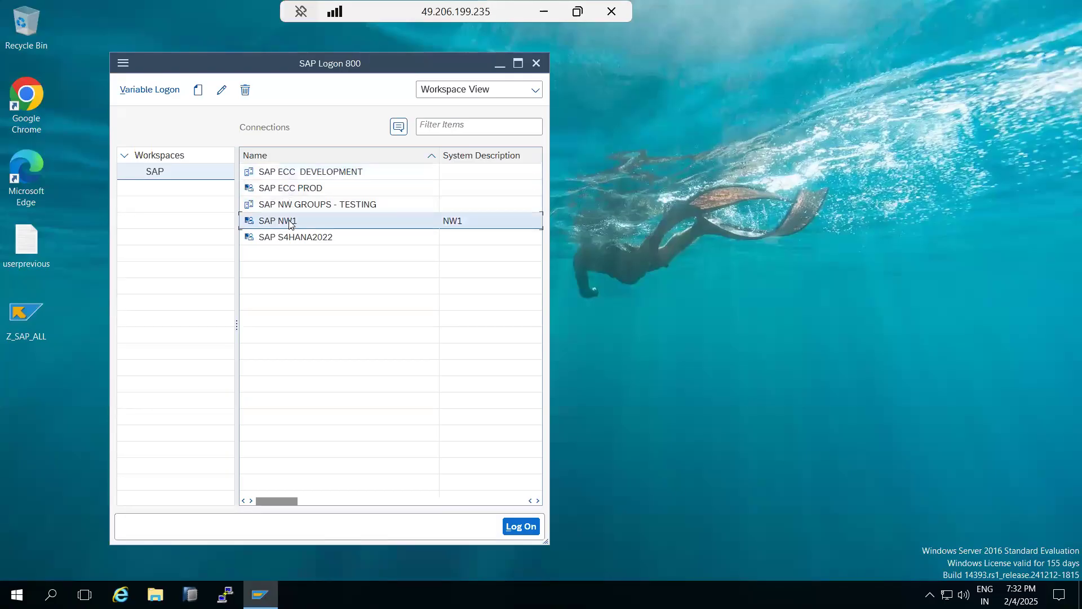
pyautogui.doubleClick(291, 225)
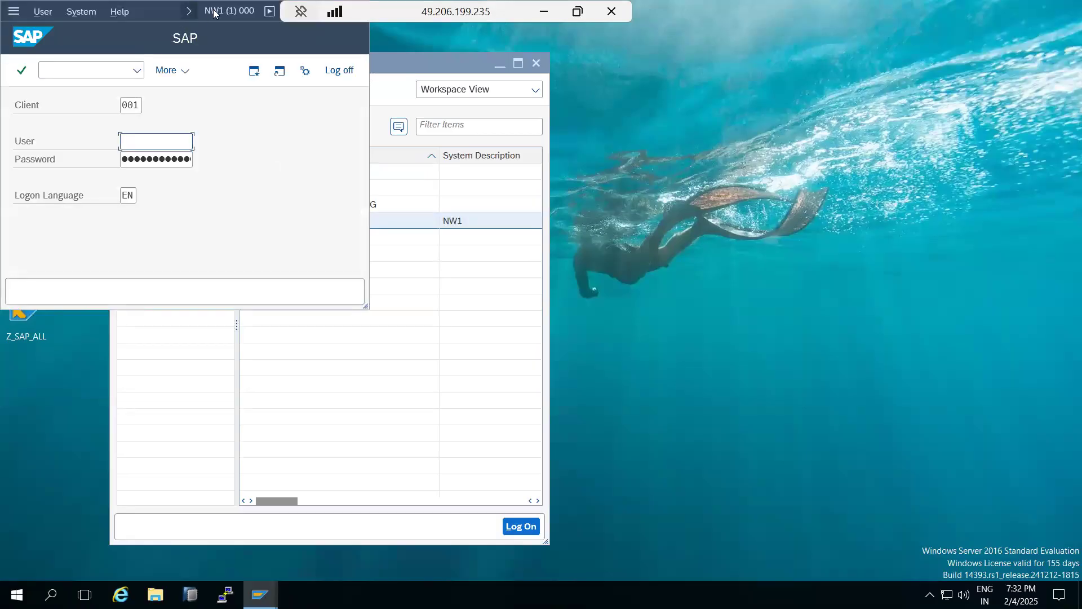
pyautogui.moveTo(214, 13); pyautogui.dragTo(252, 51)
pyautogui.click(374, 50)
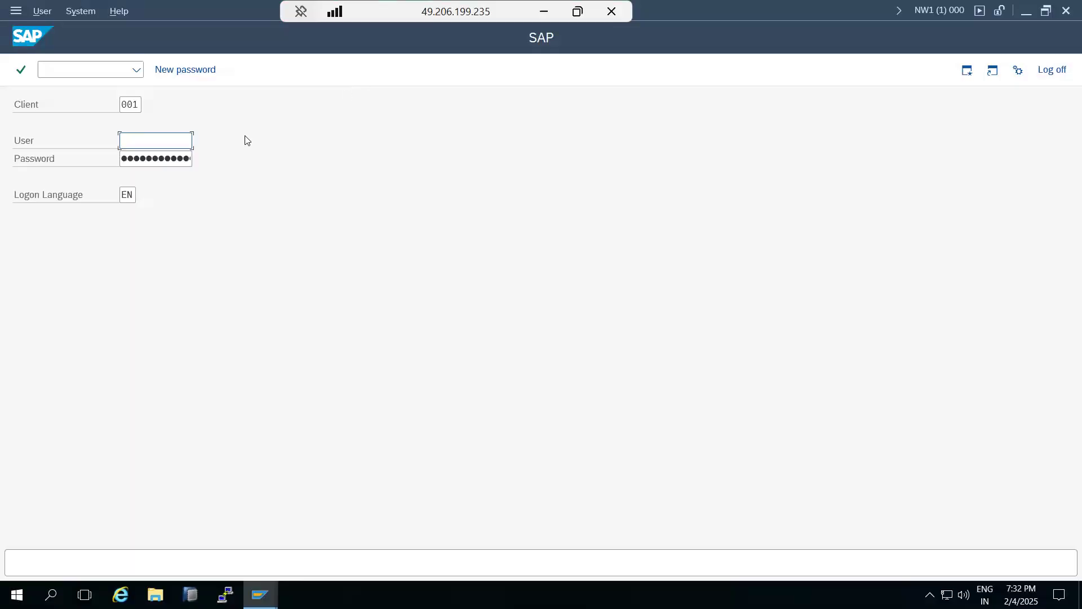
pyautogui.write('basis')
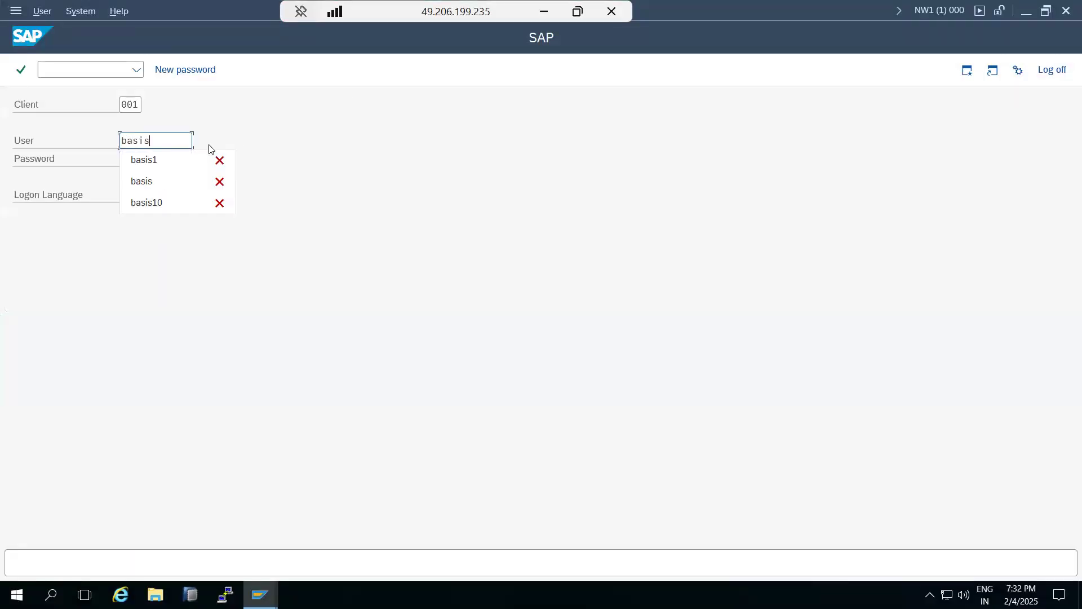
pyautogui.press('Tab')
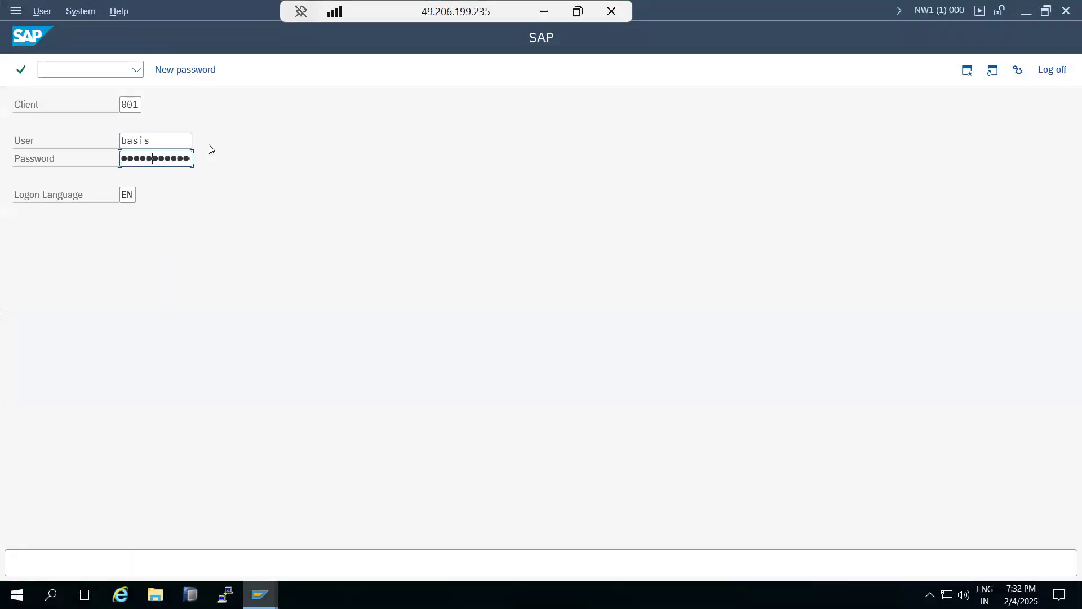
pyautogui.press('Return')
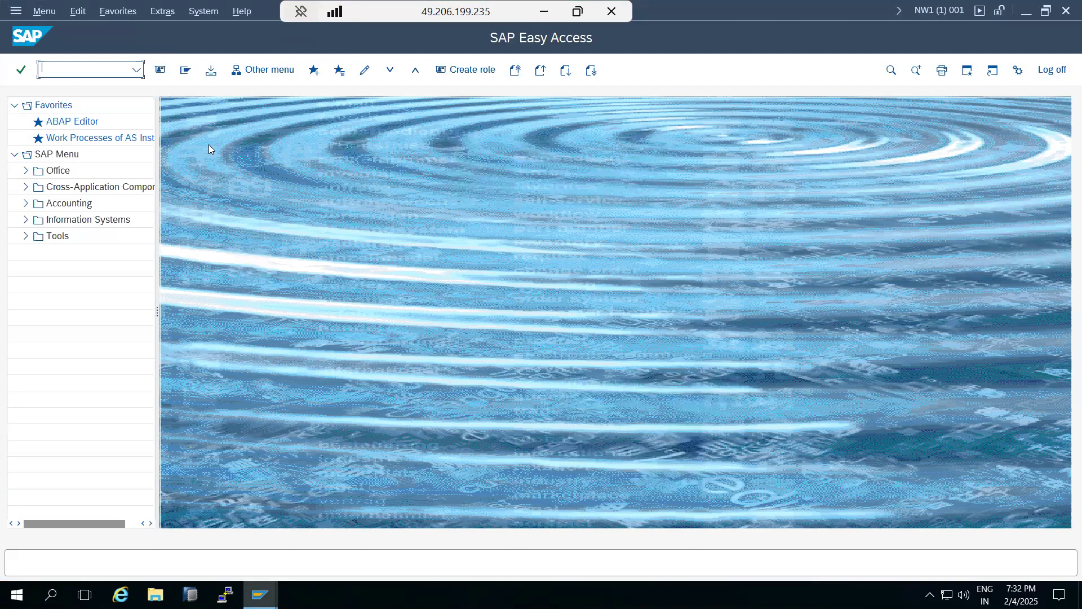
# - Run transaction scc4, look through the whole client list from first to last entry, and leave the overview
pyautogui.write('scc4')
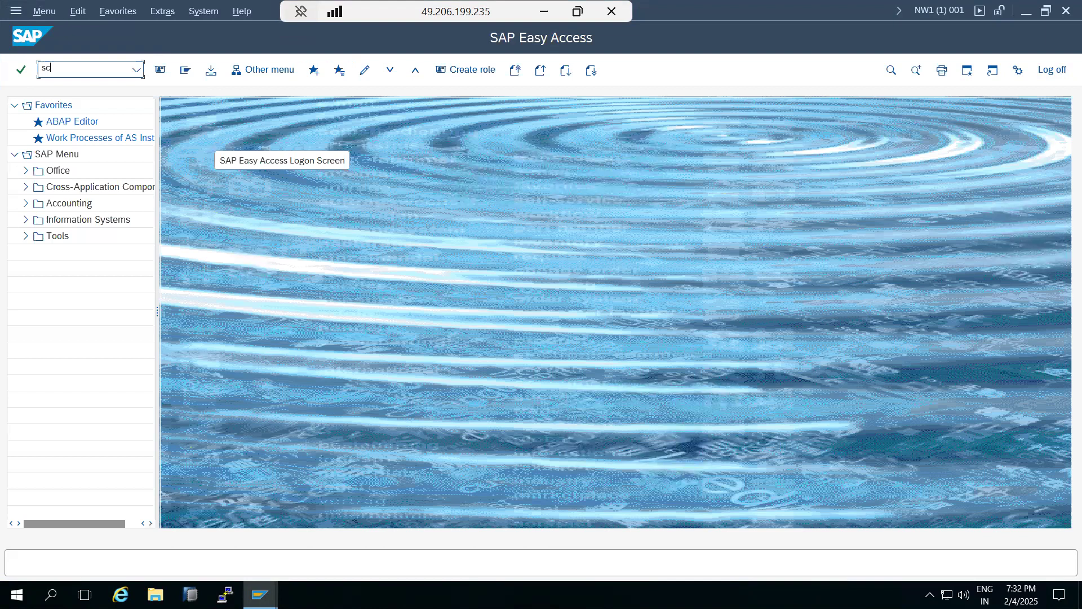
pyautogui.press('Return')
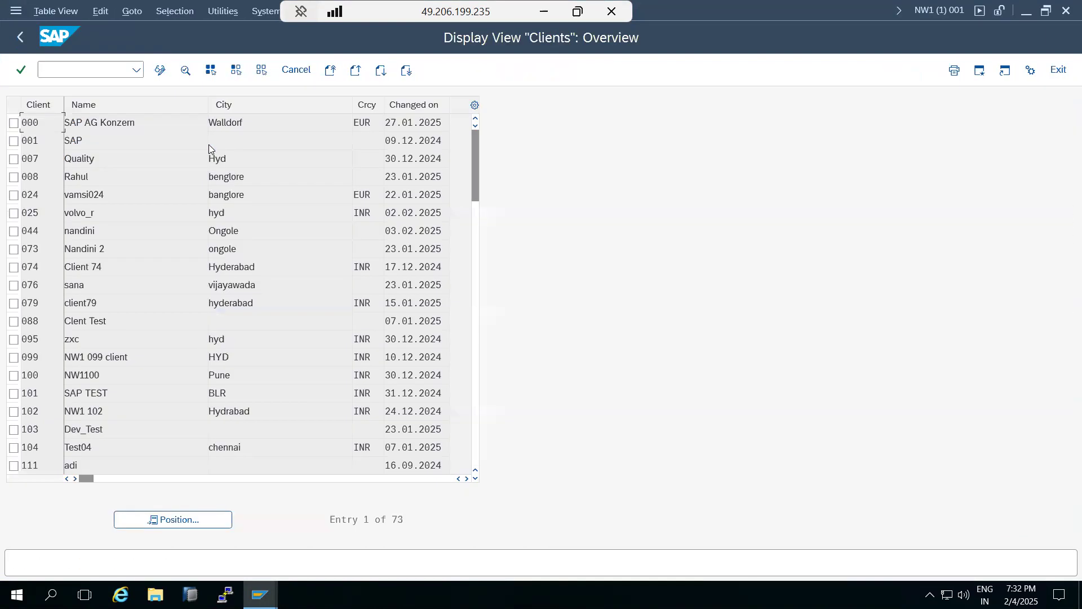
pyautogui.scroll(-7, 155, 291)
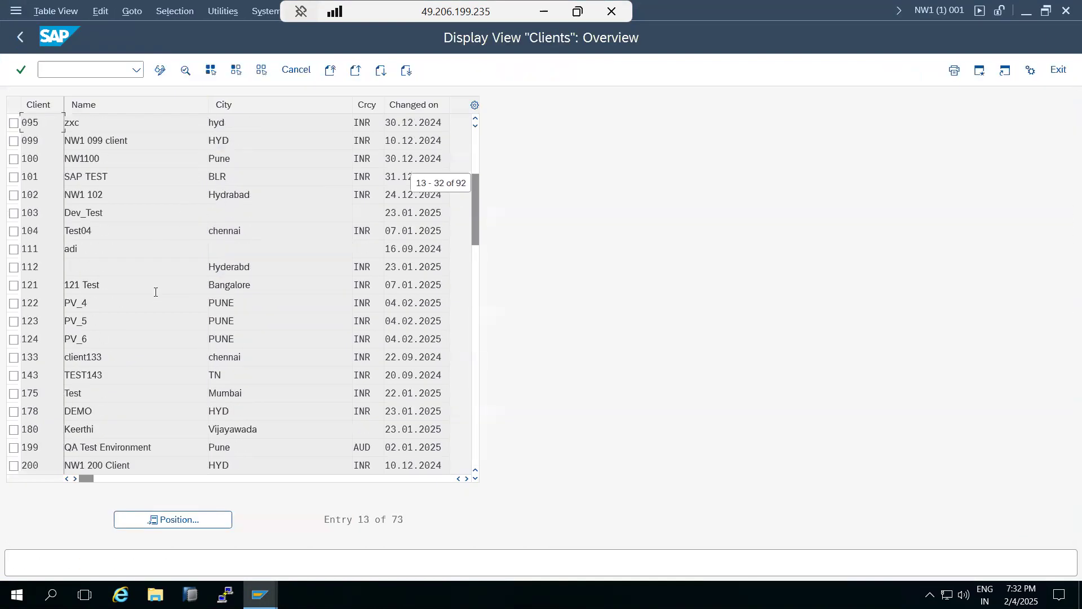
pyautogui.scroll(-11, 156, 291)
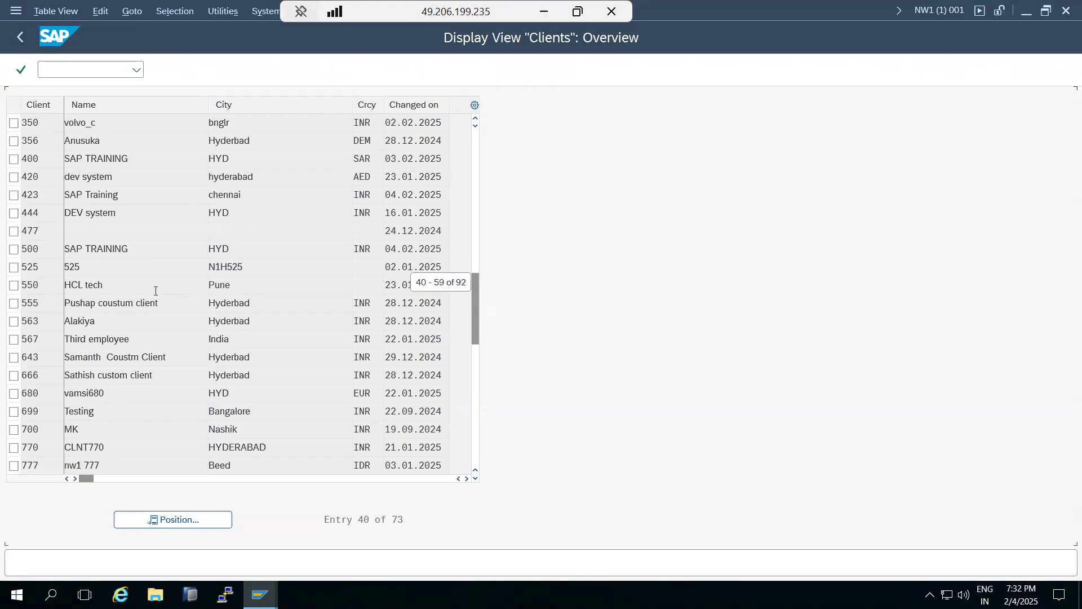
pyautogui.scroll(-2, 158, 290)
pyautogui.scroll(11, 158, 289)
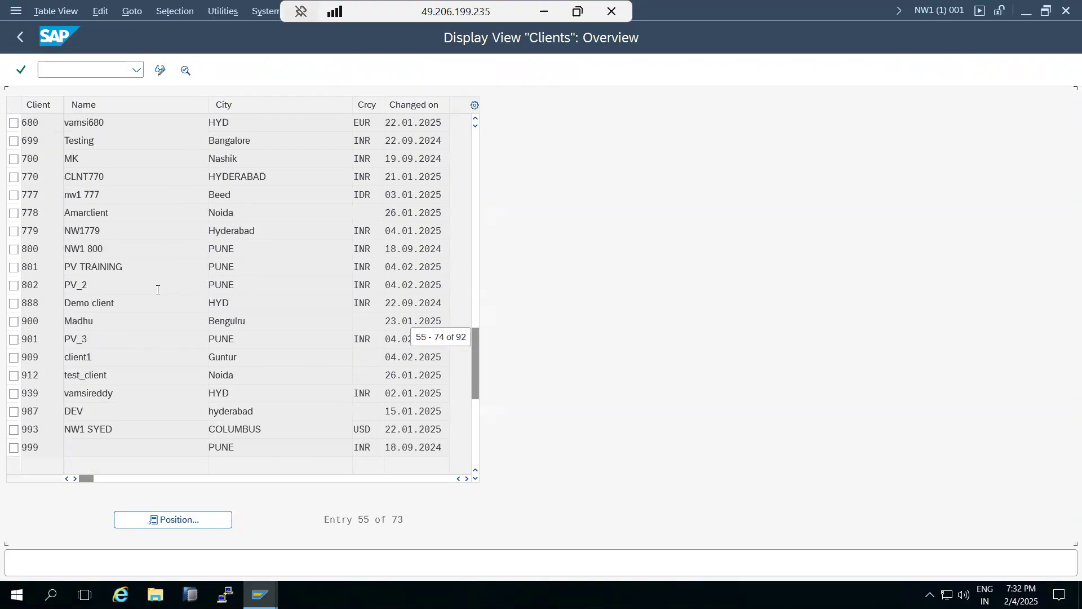
pyautogui.scroll(9, 157, 290)
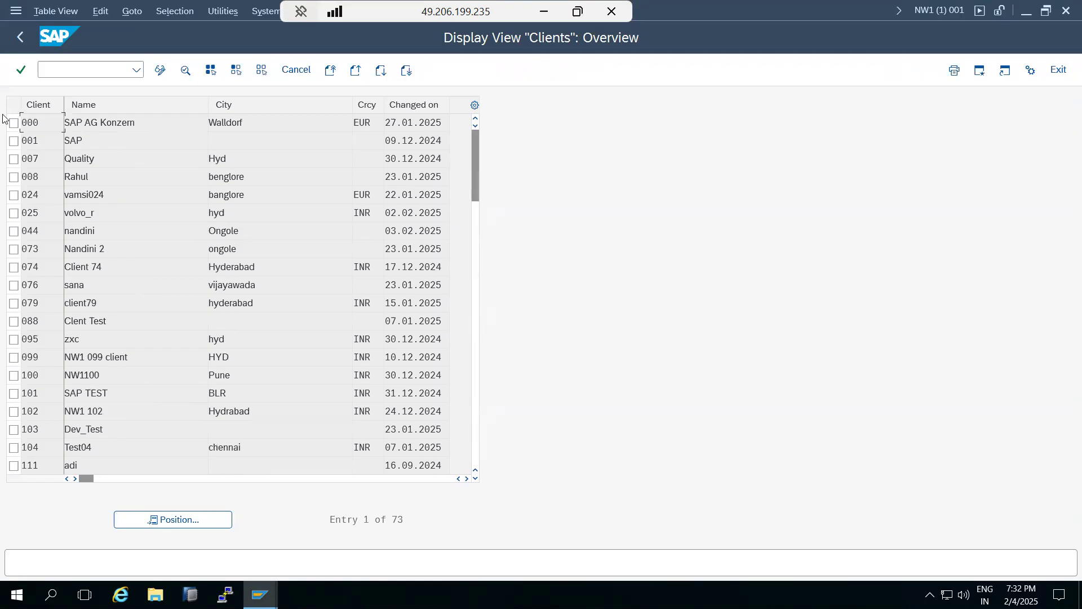
pyautogui.click(19, 37)
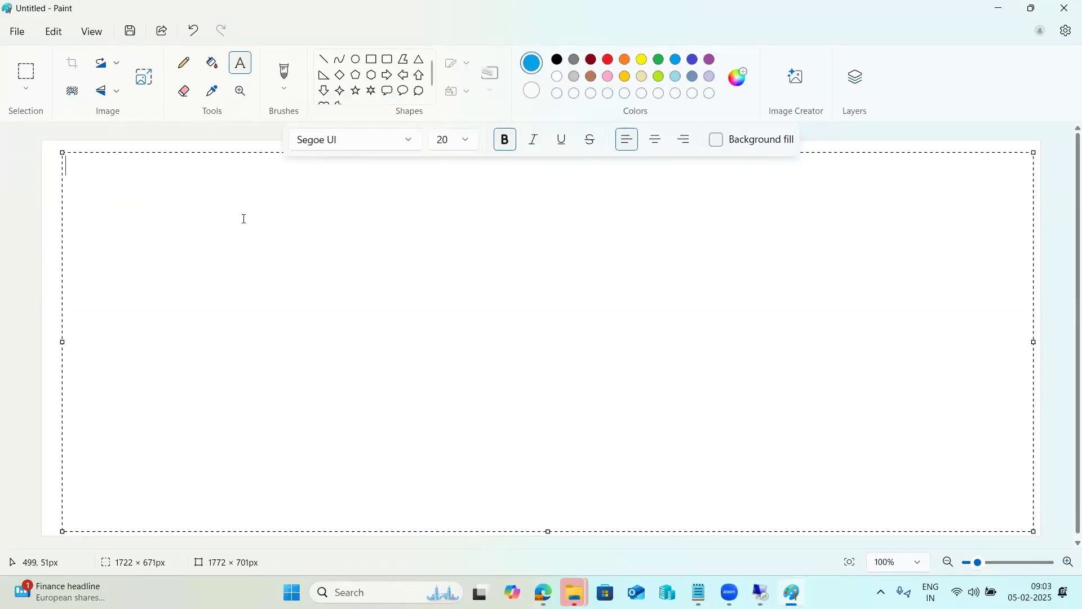
# - Switch to Paint and write the heading "Profiles & Parameters :" with a row of dashes beneath it in the text box
pyautogui.write('Profiles & P')
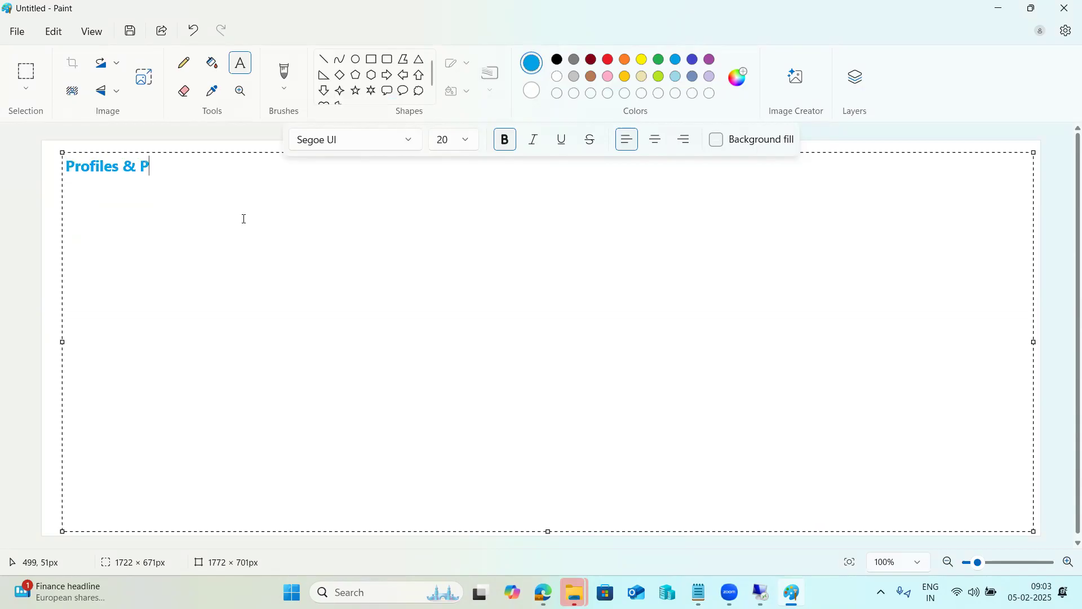
pyautogui.write('arameters :')
pyautogui.press('Return')
pyautogui.write('-----------------------------')
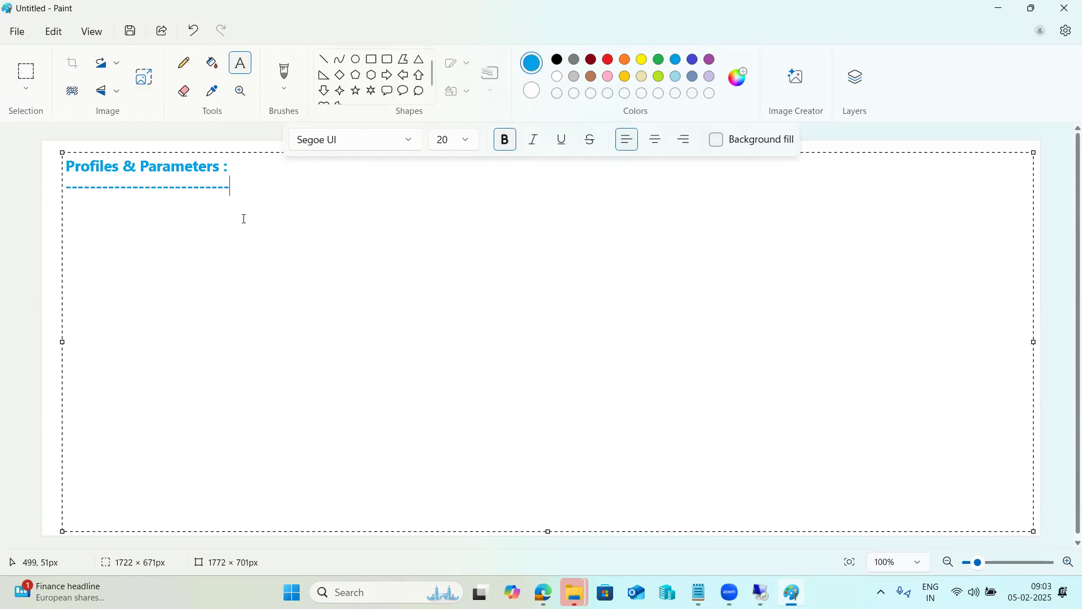
pyautogui.press('Return')
pyautogui.write('RZ10')
pyautogui.press('BackSpace')
pyautogui.press('BackSpace')
pyautogui.press('BackSpace')
pyautogui.press('BackSpace')
# - Write the line "2 types of profiles :" below the dashed row
pyautogui.write('2 types of profiles')
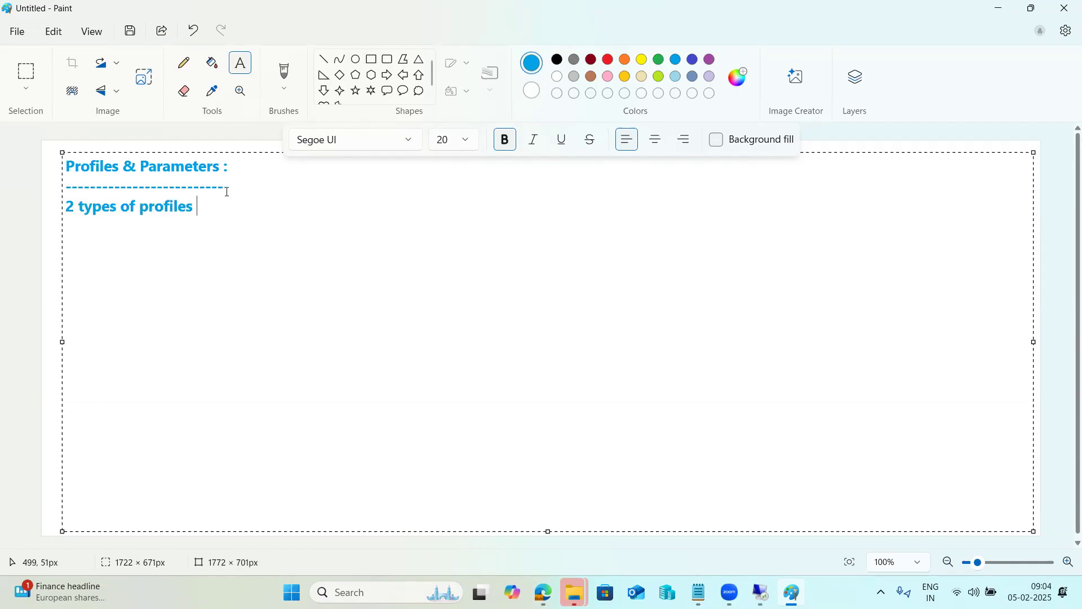
pyautogui.moveTo(163, 167); pyautogui.dragTo(179, 167)
pyautogui.click(203, 206)
pyautogui.write(':')
# - After a blank line, list "1)Default profile" and "2)Instance profile" on separate lines
pyautogui.press('Return')
pyautogui.press('Return')
pyautogui.write('1)Defa')
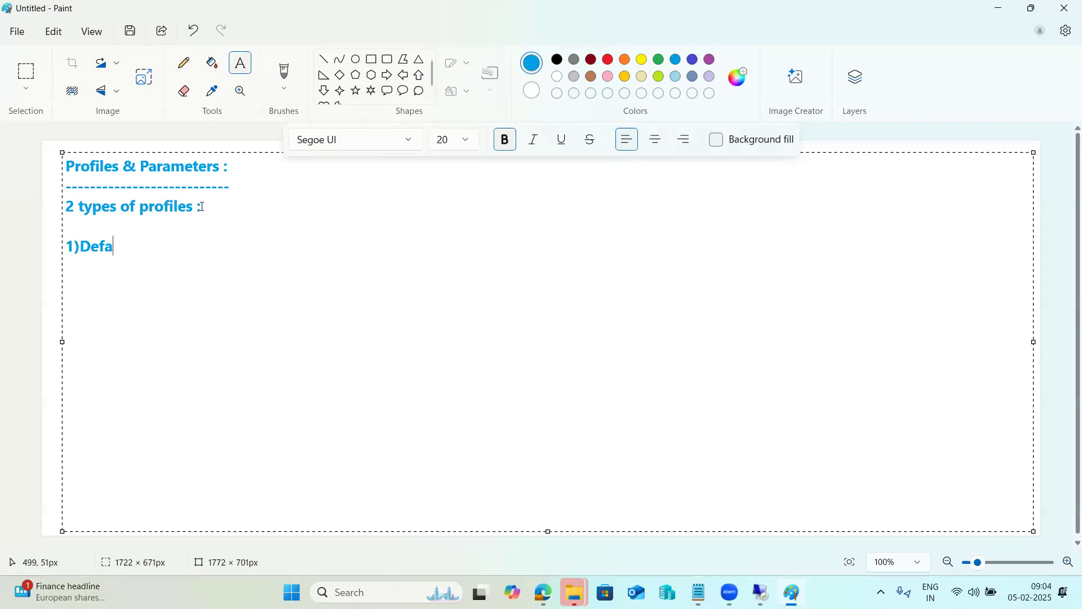
pyautogui.write('ult profile')
pyautogui.press('Return')
pyautogui.write('2)')
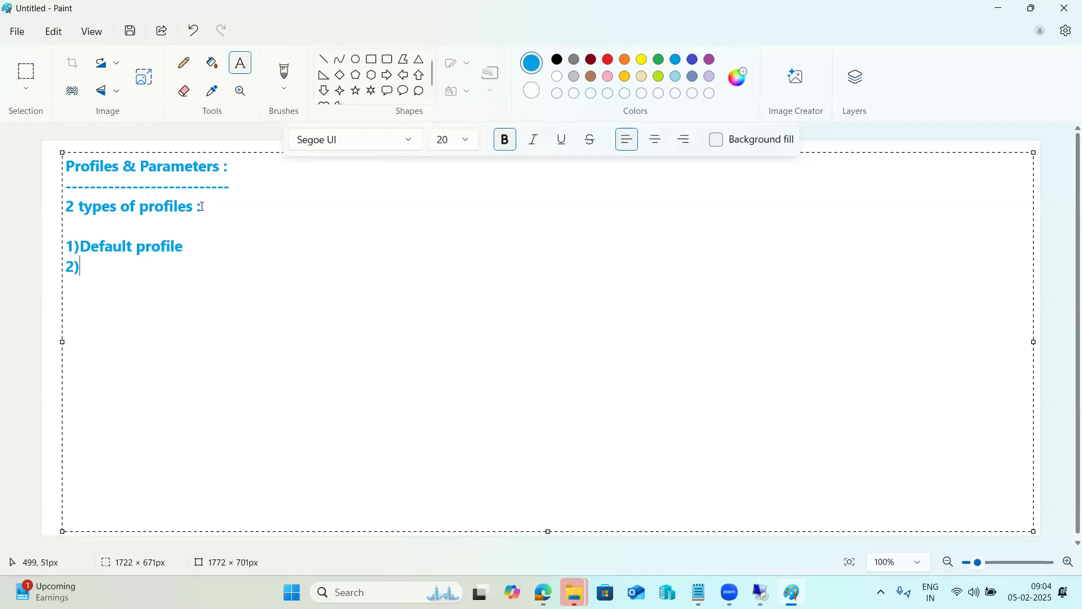
pyautogui.write('Instance profile')
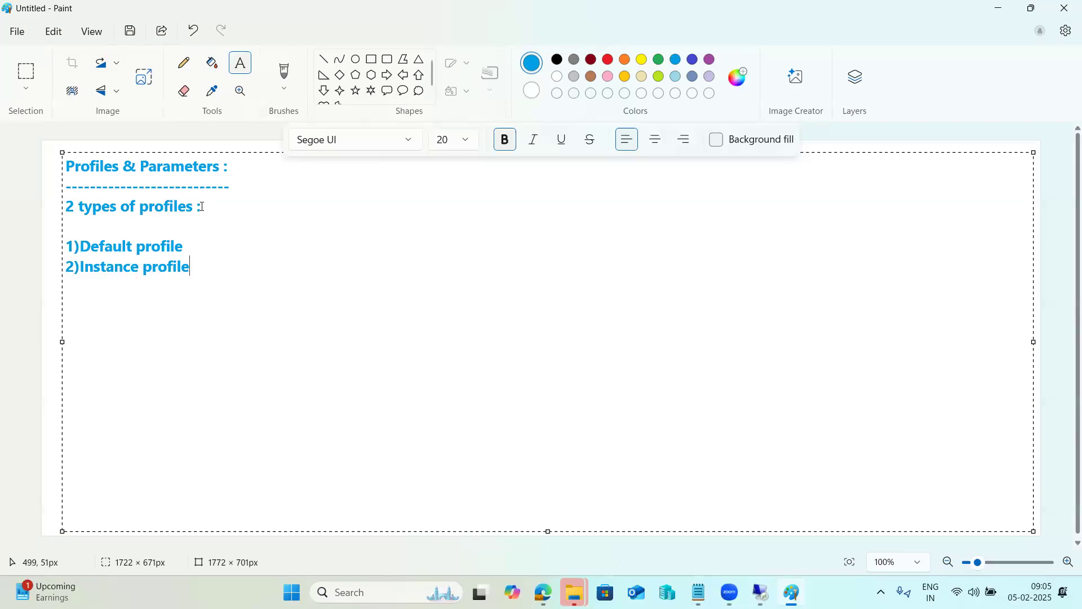
# - Append "- all default parameters in defult profile" to the Default profile item
pyautogui.press('Up')
pyautogui.write('-')
pyautogui.moveTo(214, 248); pyautogui.dragTo(84, 250)
pyautogui.click(199, 248)
pyautogui.write('all default parameter')
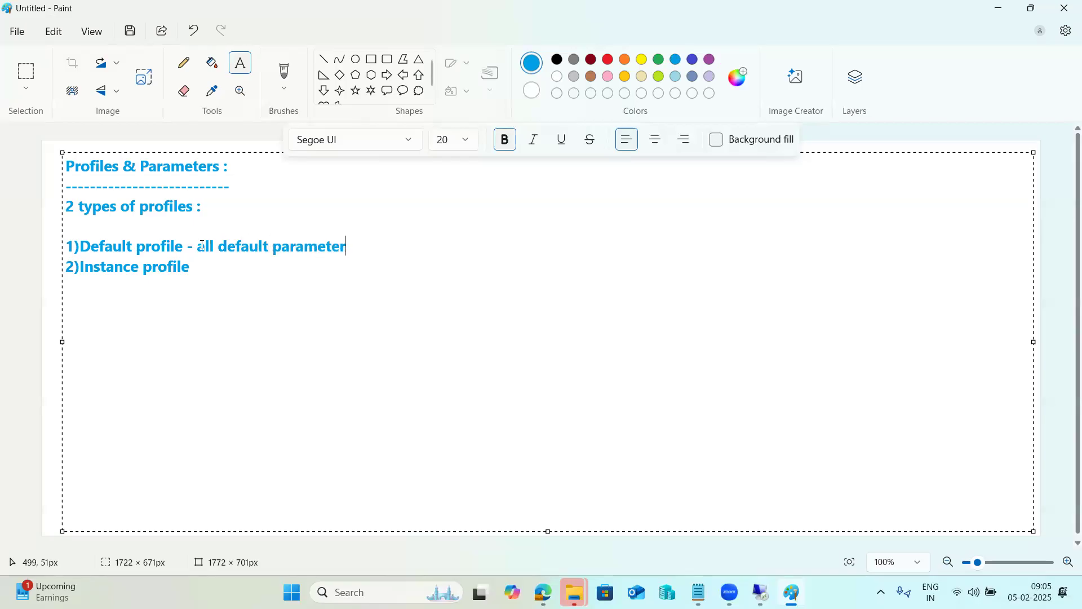
pyautogui.write('s in defult profile')
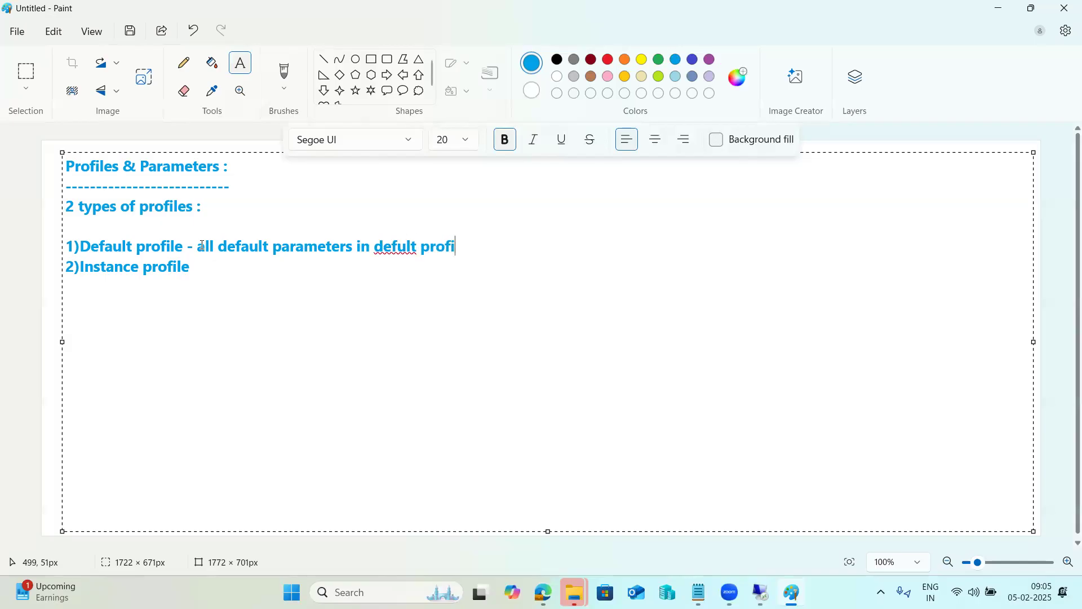
# - Append "-A)ASCS B) PAS" to the Instance profile item and highlight ASCS
pyautogui.click(222, 273)
pyautogui.write('-A)ASCS  B) PAS')
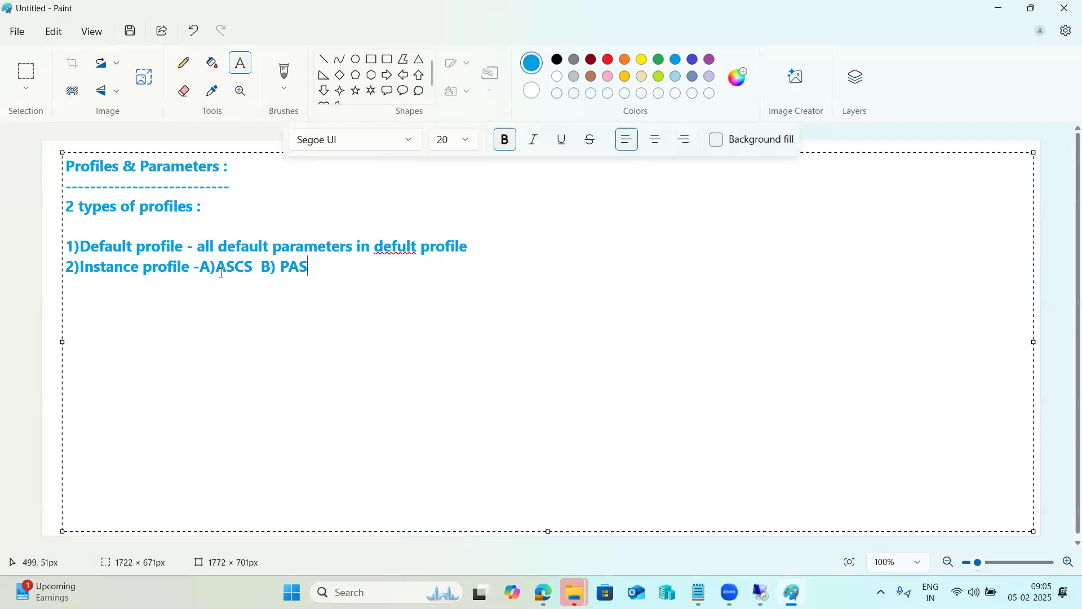
pyautogui.moveTo(222, 273); pyautogui.dragTo(248, 257)
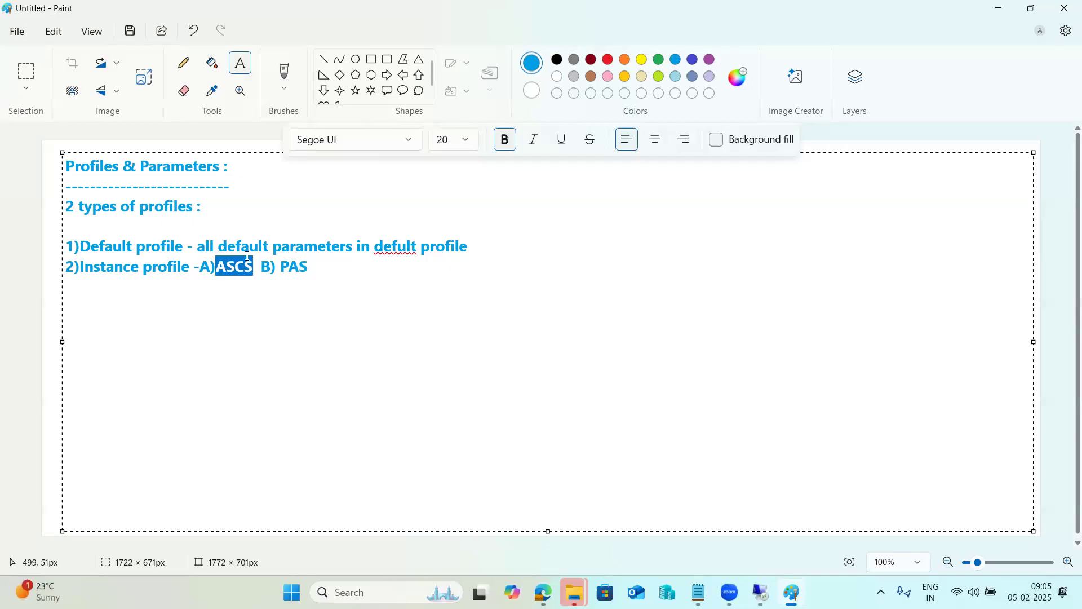
pyautogui.click(220, 265)
pyautogui.moveTo(220, 265); pyautogui.dragTo(252, 268)
# - Correct the misspelled word "defult" to "default" using the spelling suggestion
pyautogui.click(407, 246)
pyautogui.rightClick(407, 246)
pyautogui.click(570, 298)
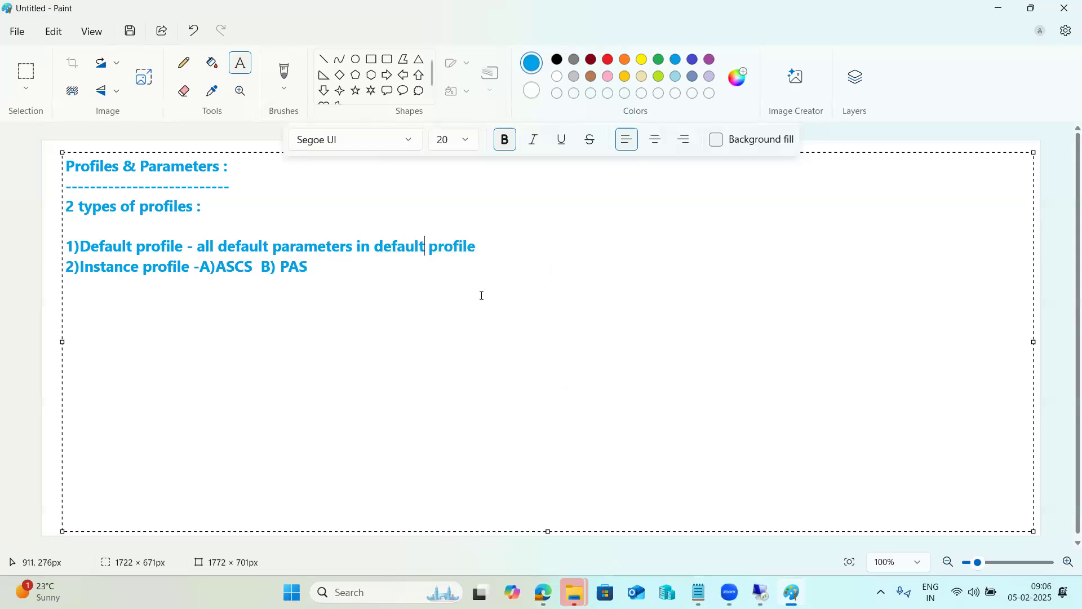
pyautogui.moveTo(325, 269); pyautogui.dragTo(280, 269)
pyautogui.moveTo(281, 269); pyautogui.dragTo(309, 271)
pyautogui.moveTo(216, 267); pyautogui.dragTo(495, 238)
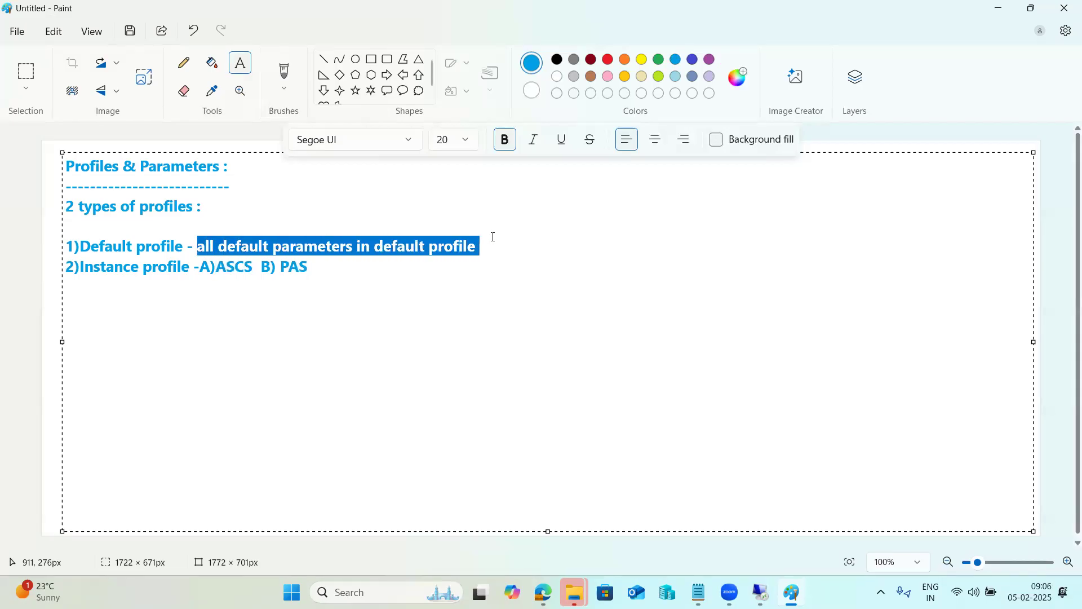
# - Leave a blank line after the Instance profile item and add "Rz10" and "RZ11" on separate lines
pyautogui.click(356, 264)
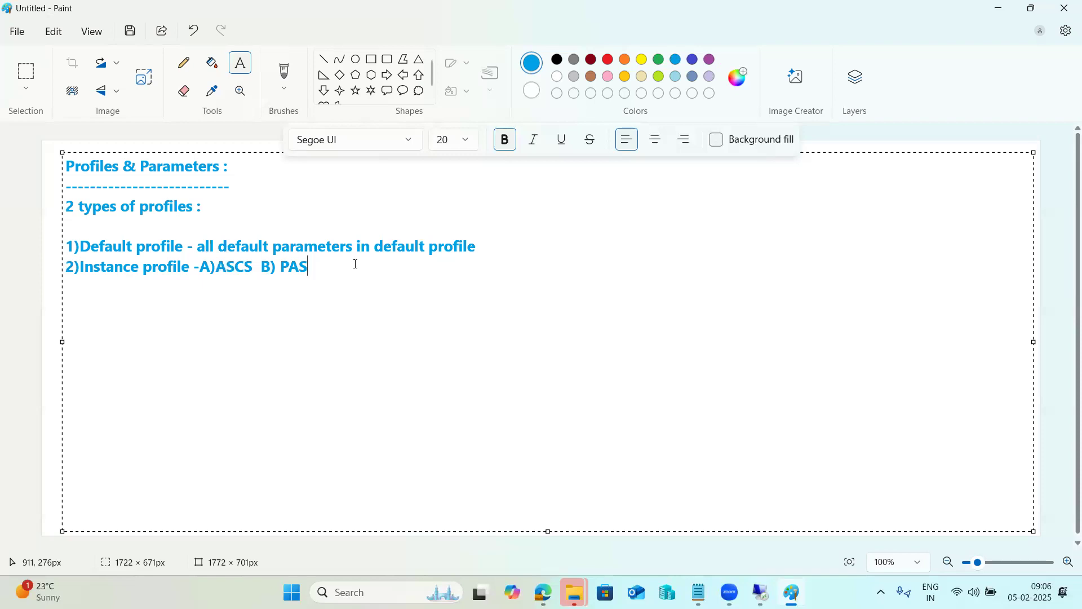
pyautogui.press('Return')
pyautogui.press('Return')
pyautogui.write('Rz10')
pyautogui.press('Return')
pyautogui.write('RZ11')
# - Append "-static parameter" to the Rz10 line
pyautogui.press('Up')
pyautogui.write('-static')
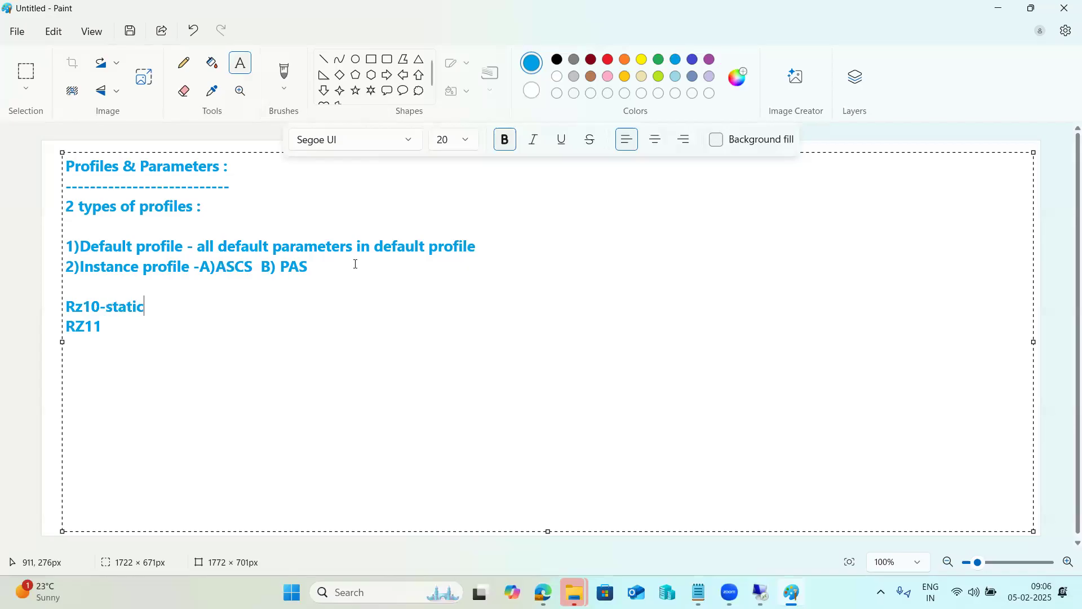
pyautogui.write(' parameter')
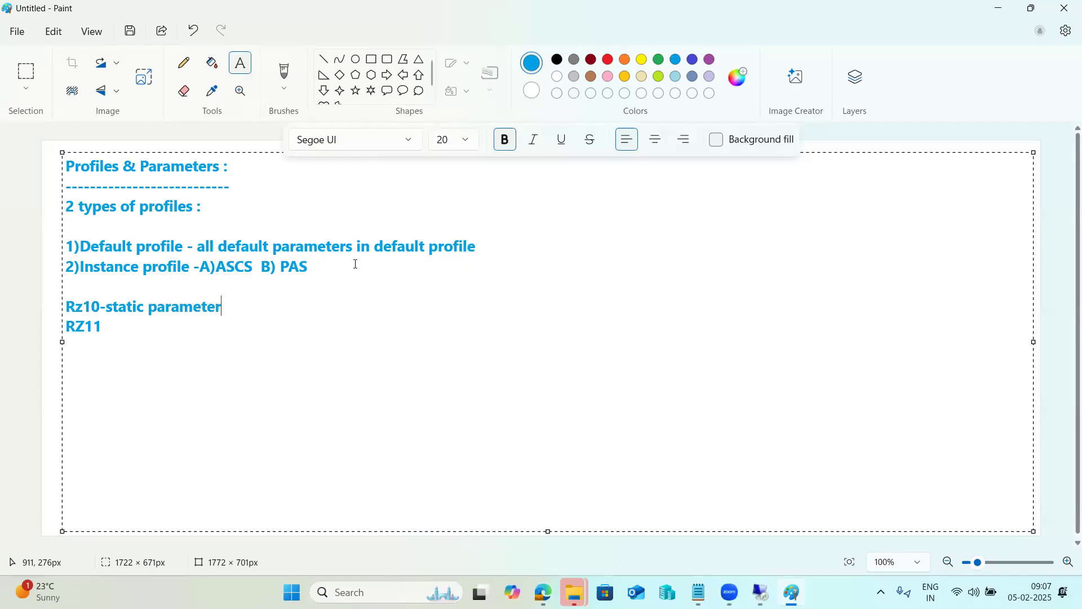
# - Complete the Rz10 line with "s --if you change parameter , then you need to restart --permanent"
pyautogui.write('s --if you cange the')
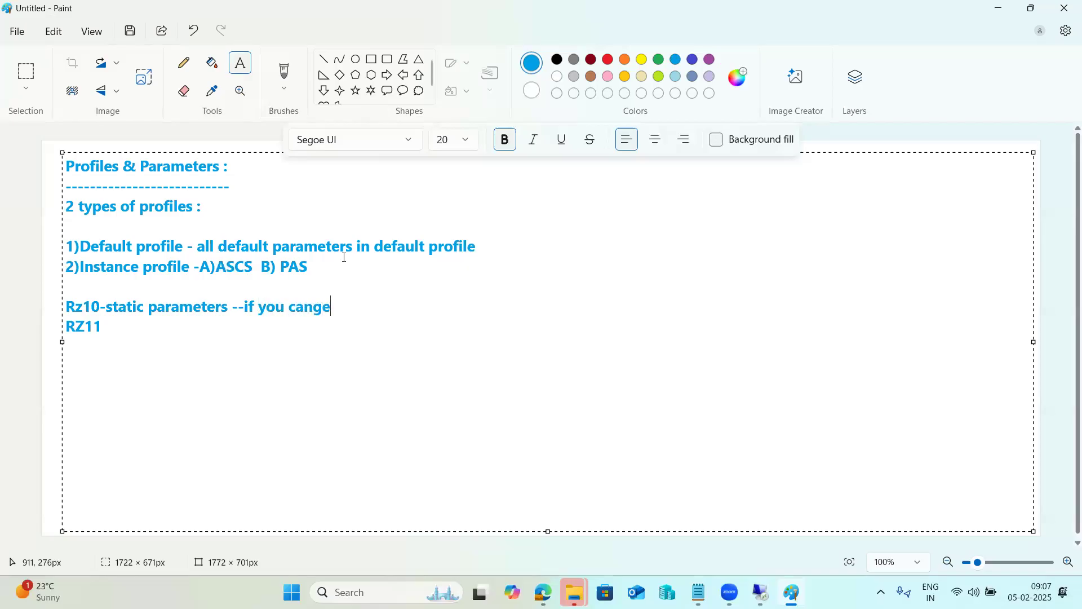
pyautogui.press('BackSpace')
pyautogui.press('BackSpace')
pyautogui.press('BackSpace')
pyautogui.press('BackSpace')
pyautogui.press('BackSpace')
pyautogui.press('BackSpace')
pyautogui.press('BackSpace')
pyautogui.press('BackSpace')
pyautogui.write('hange par')
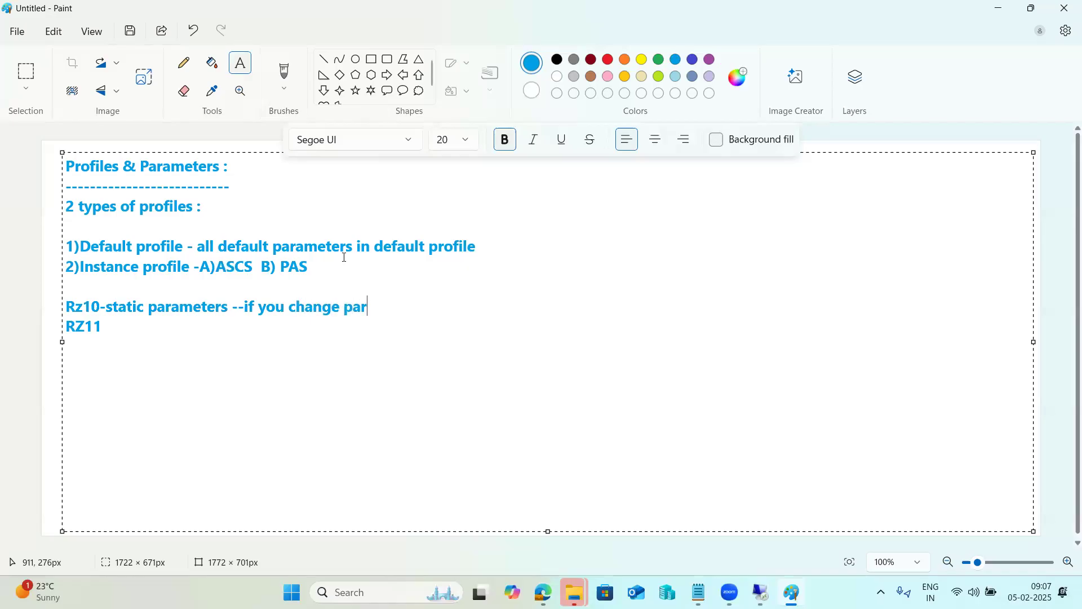
pyautogui.write('ameter , then')
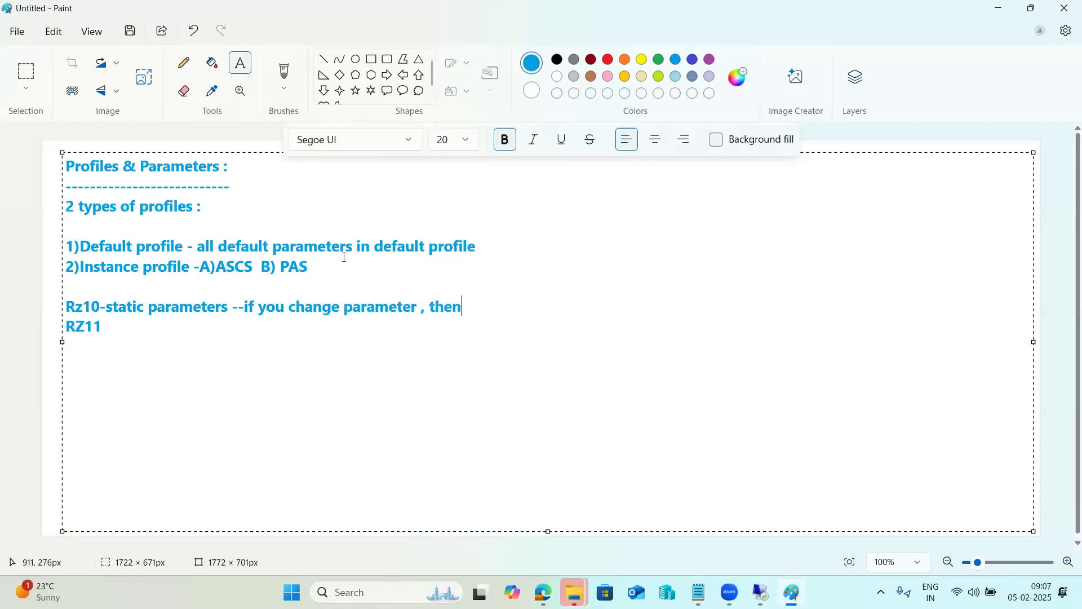
pyautogui.write(' you need to restart')
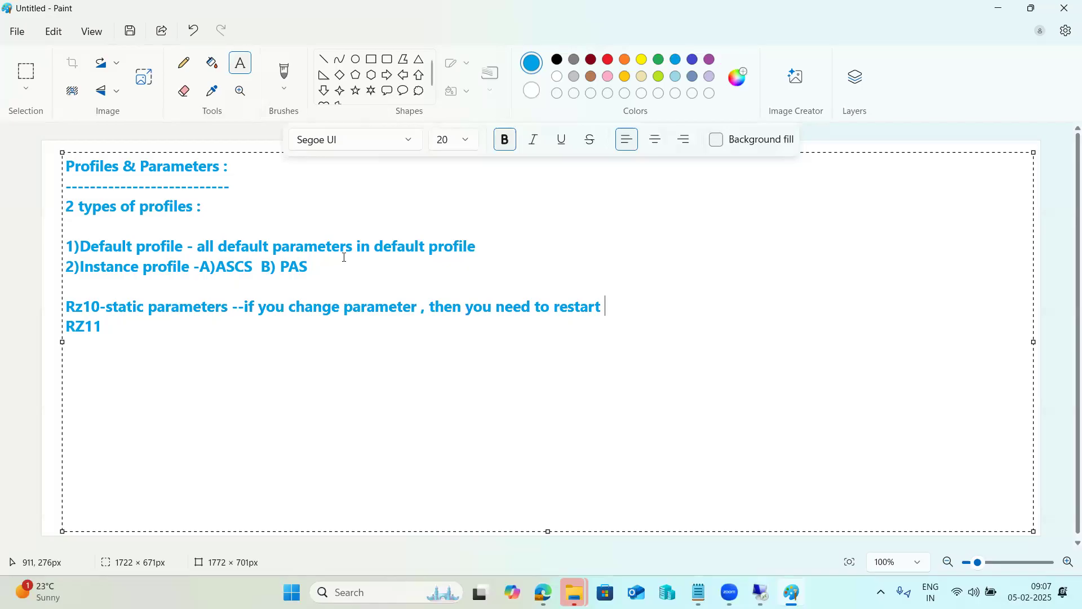
pyautogui.write('--permanent')
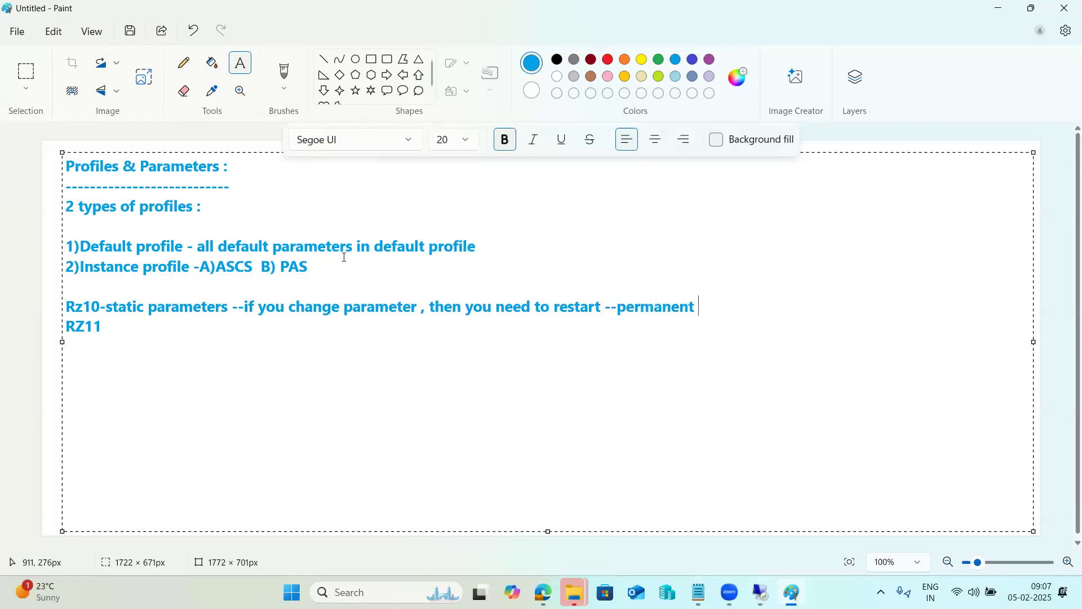
# - Append "-Dynamic parameter -no need to restart system" to the RZ11 line
pyautogui.press('Down')
pyautogui.write('-Dynamic par')
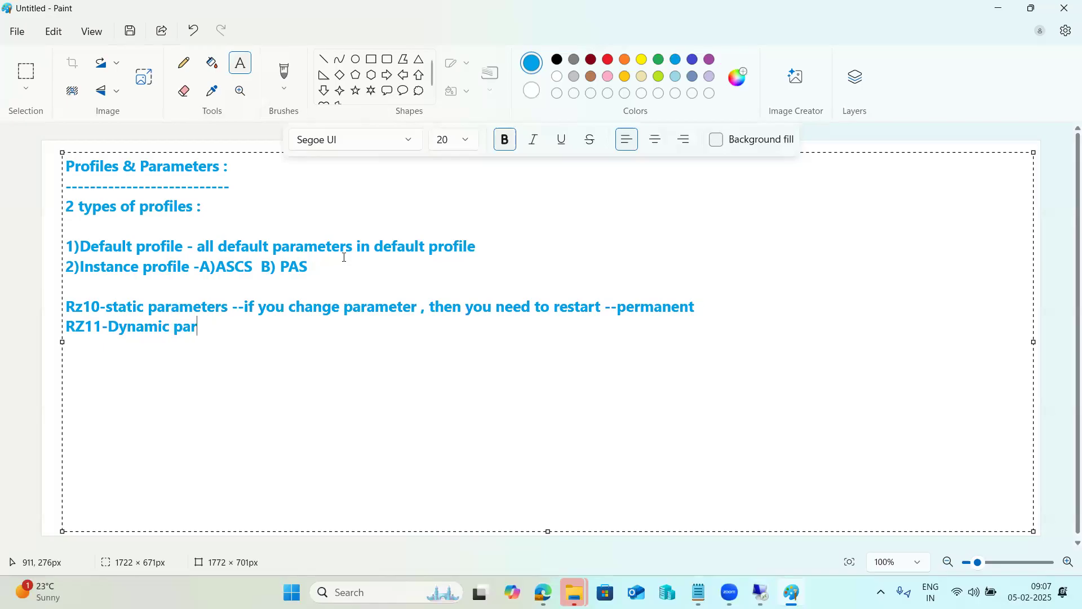
pyautogui.write('ameter -no need to restart system ')
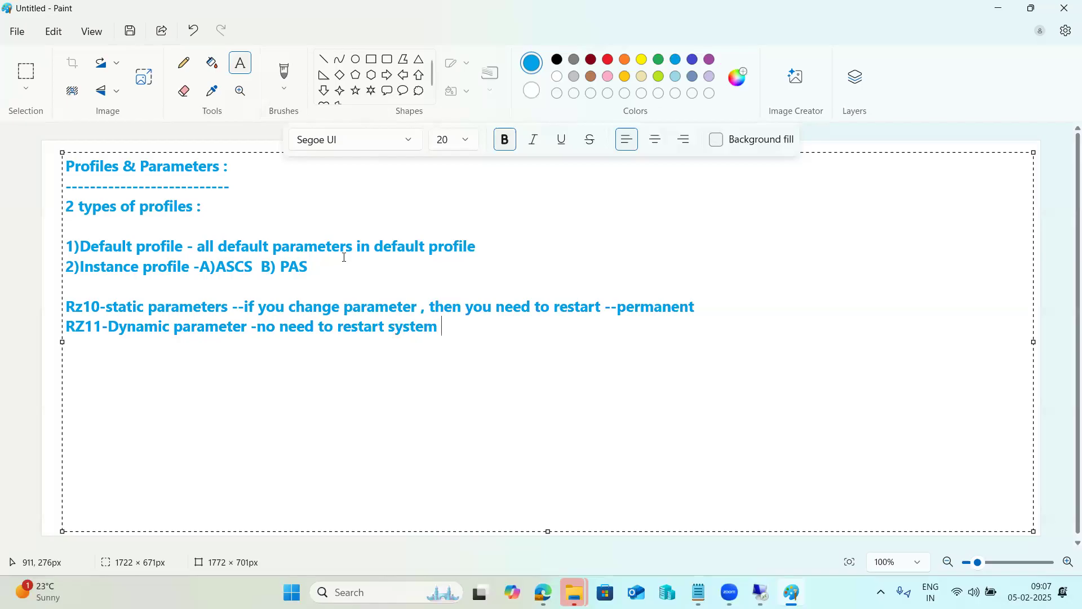
# - Append "-immediately ---temporary ." to the end of the RZ11 line
pyautogui.write('-immediatey')
pyautogui.press('BackSpace')
pyautogui.press('BackSpace')
pyautogui.write('ely')
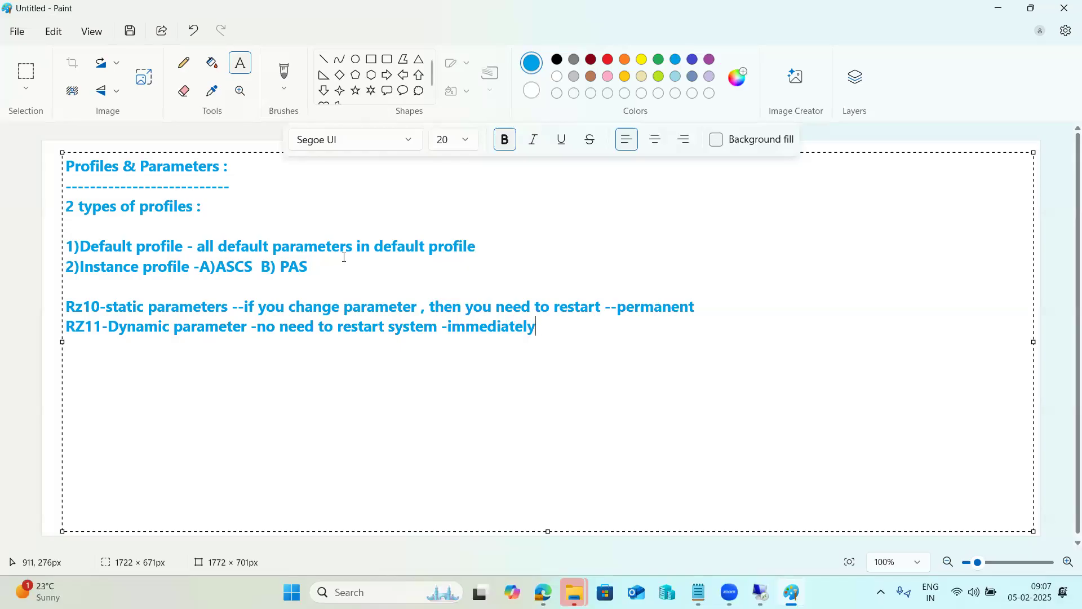
pyautogui.write(' ---temporary .')
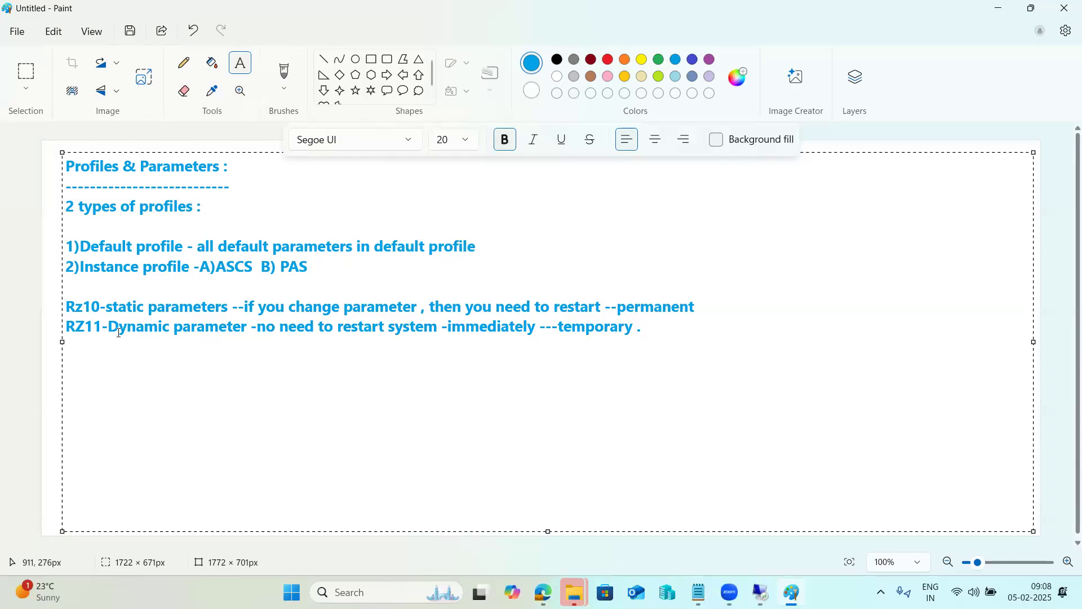
# - Capitalize the first letter of "static" in the Rz10 line
pyautogui.click(112, 305)
pyautogui.press('BackSpace')
pyautogui.write('S')
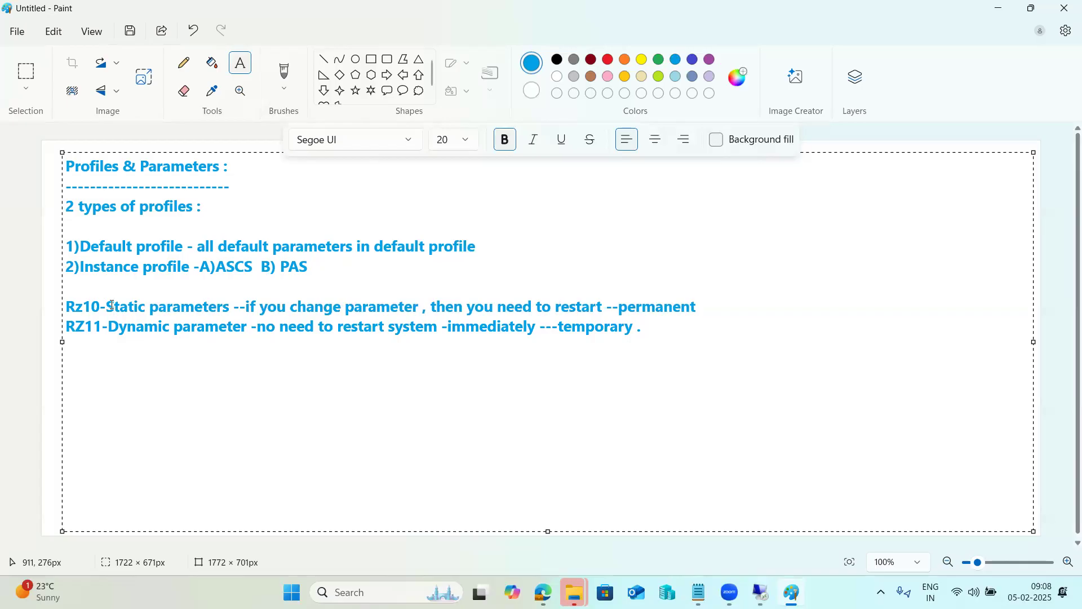
pyautogui.moveTo(239, 307); pyautogui.dragTo(328, 327)
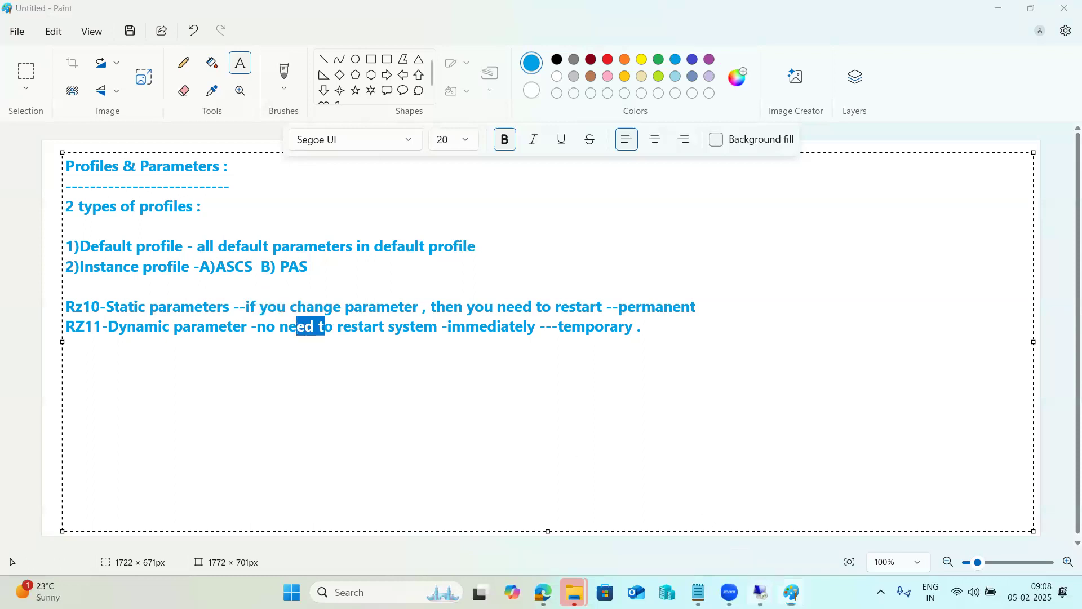
# - Switch to the SAP system and try to open profile maintenance with transaction RZ10
pyautogui.click(761, 592)
pyautogui.write('rz')
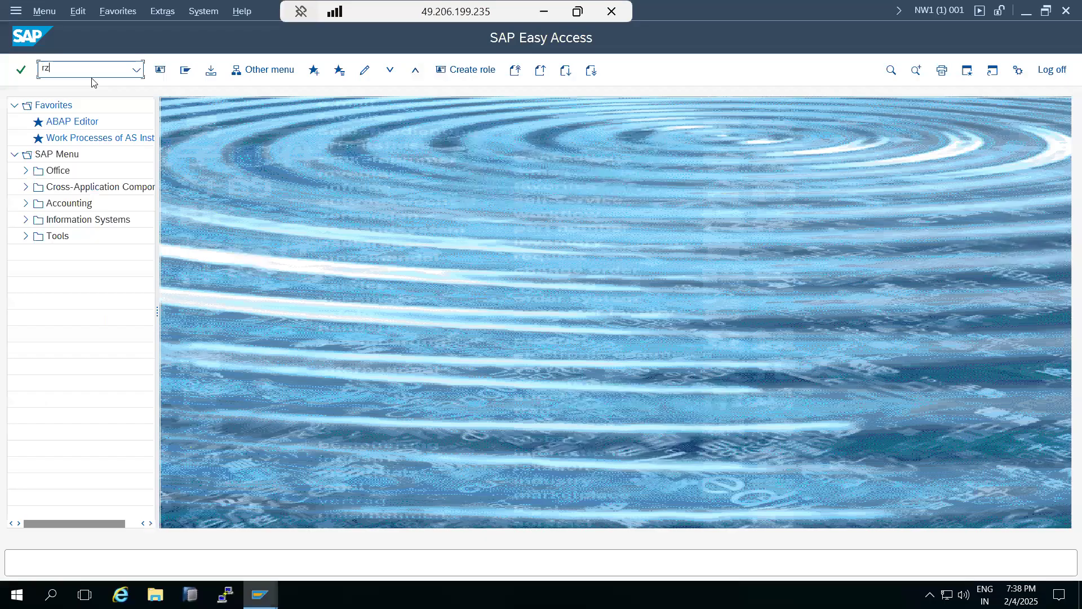
pyautogui.write('10')
pyautogui.press('Return')
pyautogui.click(398, 489)
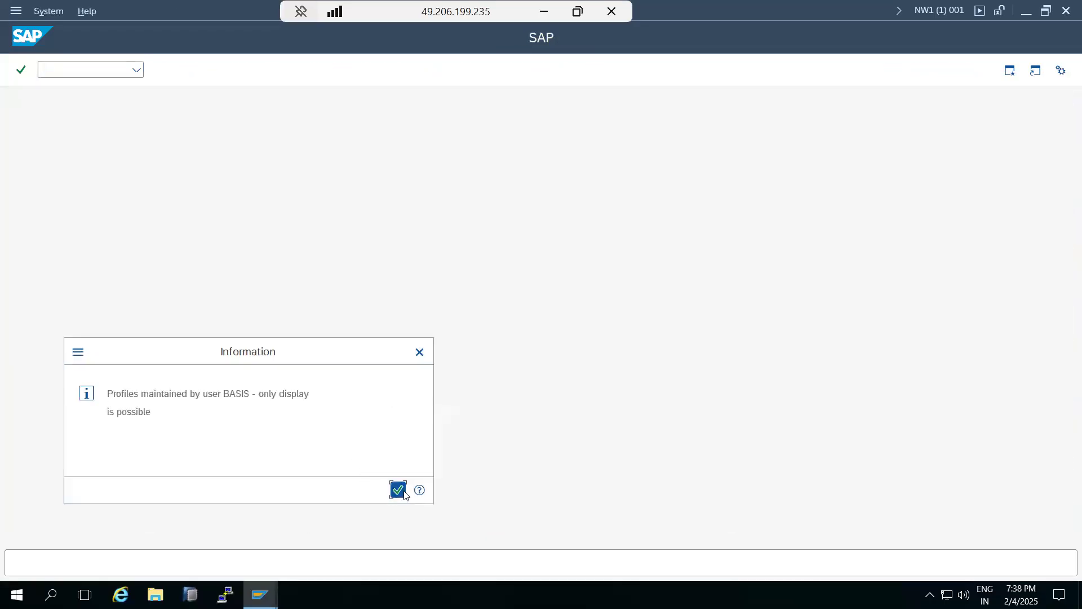
pyautogui.click(19, 37)
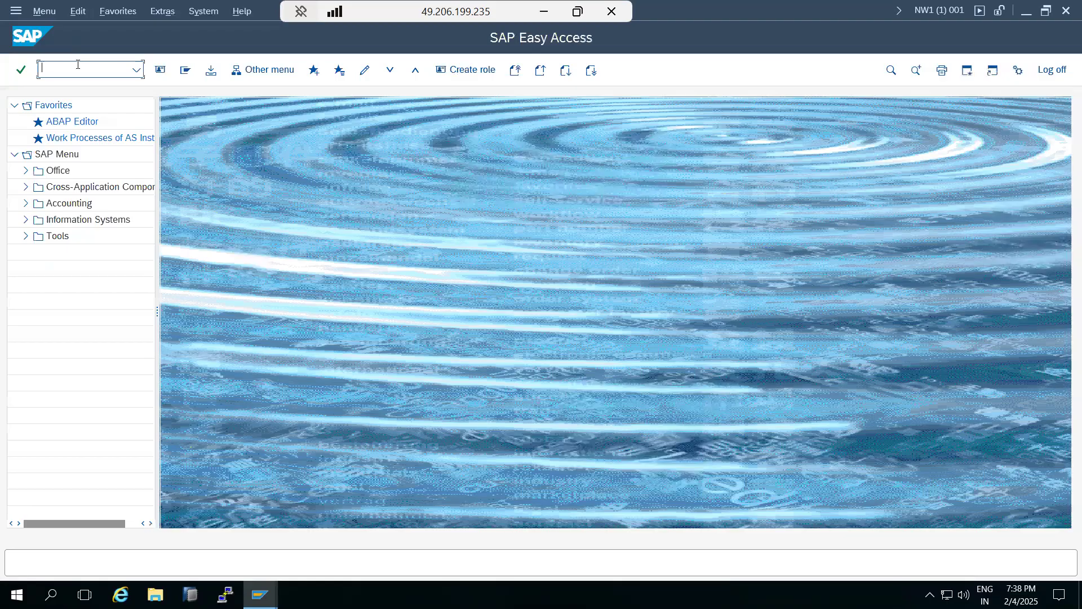
# - Open the user sessions list with transaction SM04 and locate the session running RZ10
pyautogui.write('sm04')
pyautogui.press('Return')
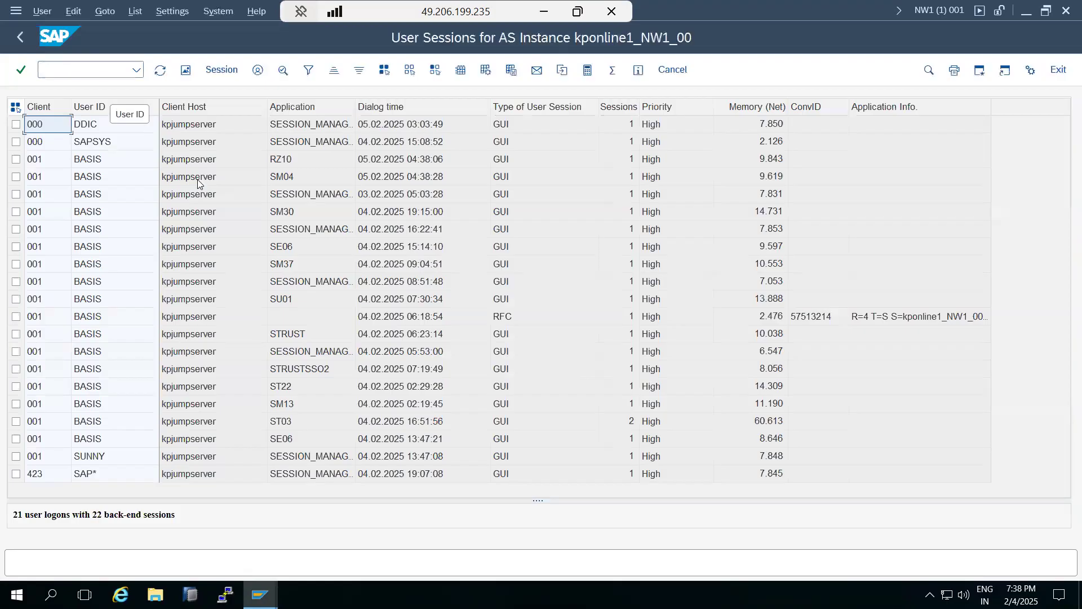
pyautogui.moveTo(10, 522); pyautogui.dragTo(127, 478)
pyautogui.click(288, 163)
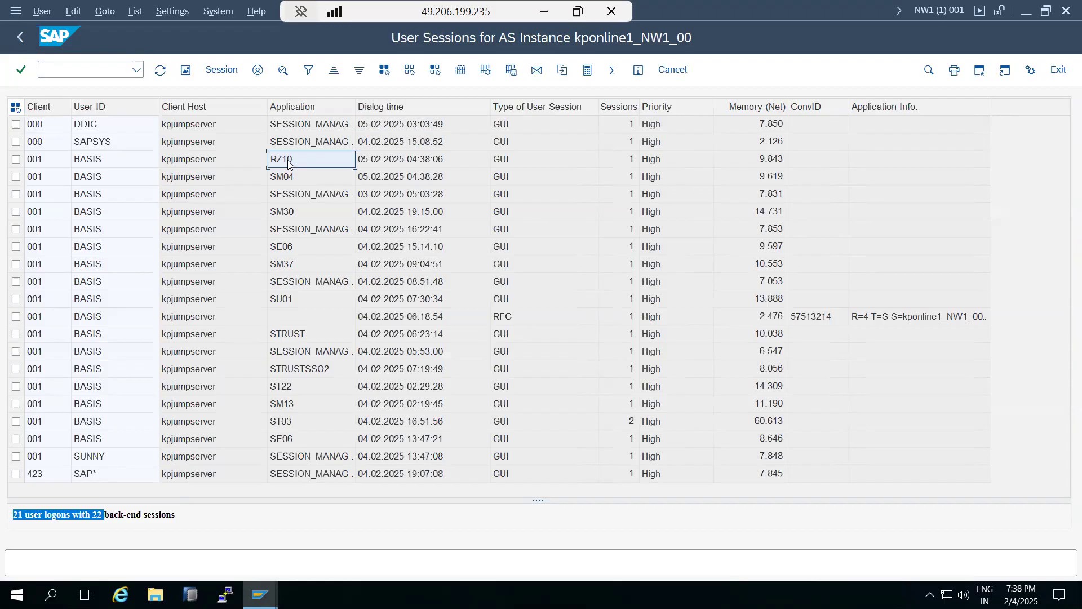
# - Delete the Maintain Profile Parameters back-end session of the RZ10 entry and refresh the session list
pyautogui.click(16, 159)
pyautogui.doubleClick(283, 160)
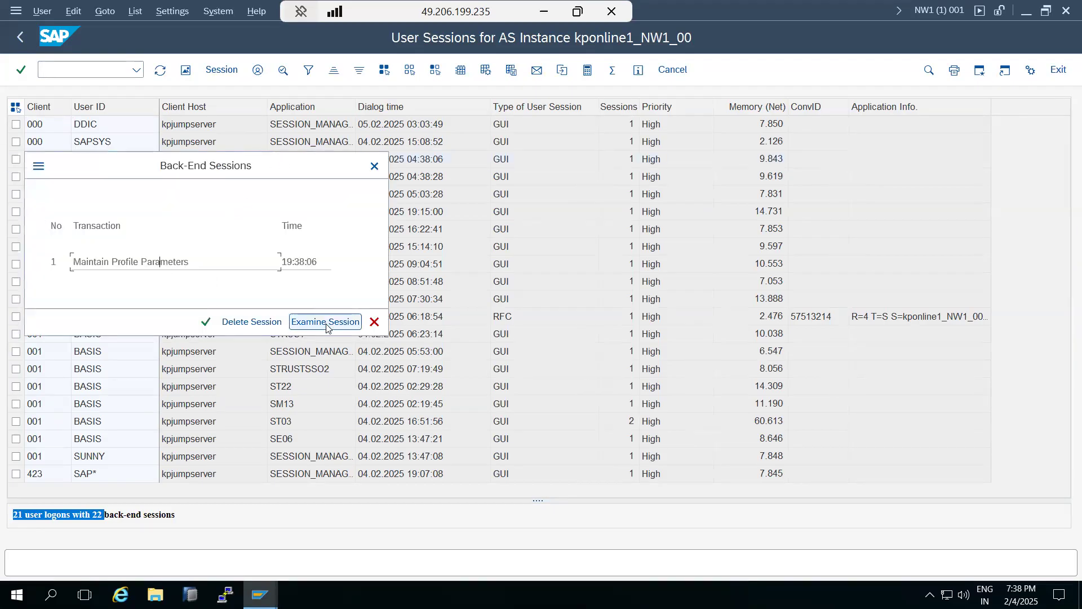
pyautogui.click(257, 323)
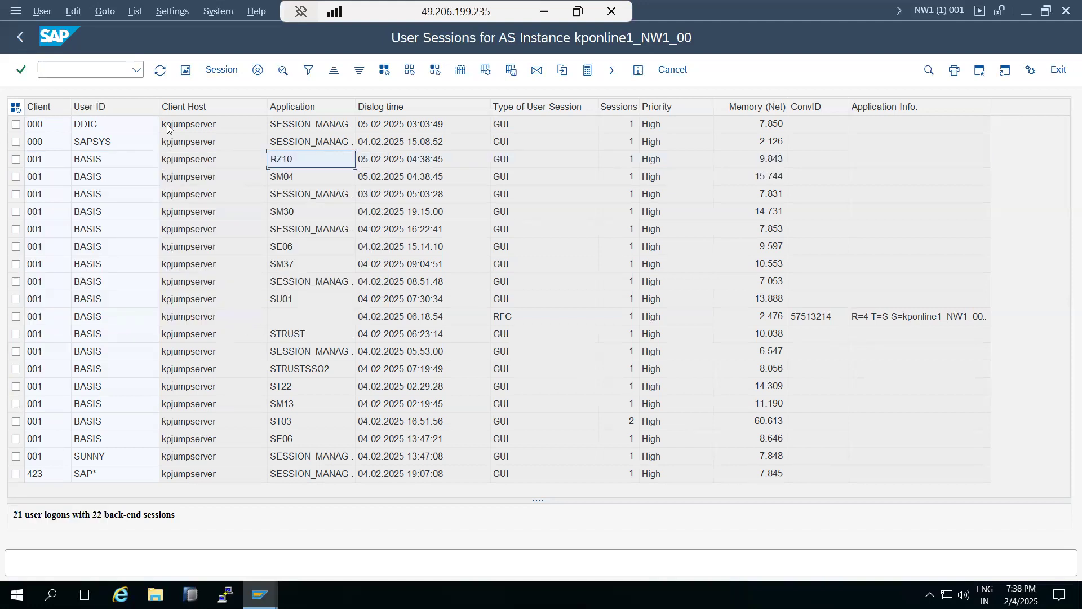
pyautogui.click(159, 71)
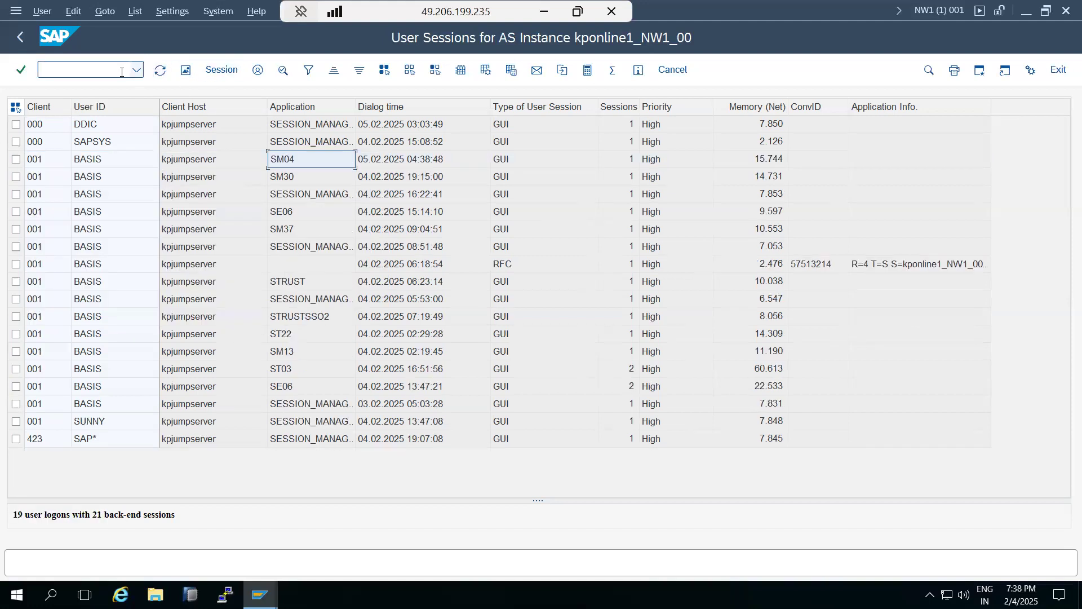
# - Start transaction RZ10 with /nrz10 and open the DEFAULT profile for change in Extended maintenance
pyautogui.click(92, 66)
pyautogui.write('/nrz10')
pyautogui.press('Return')
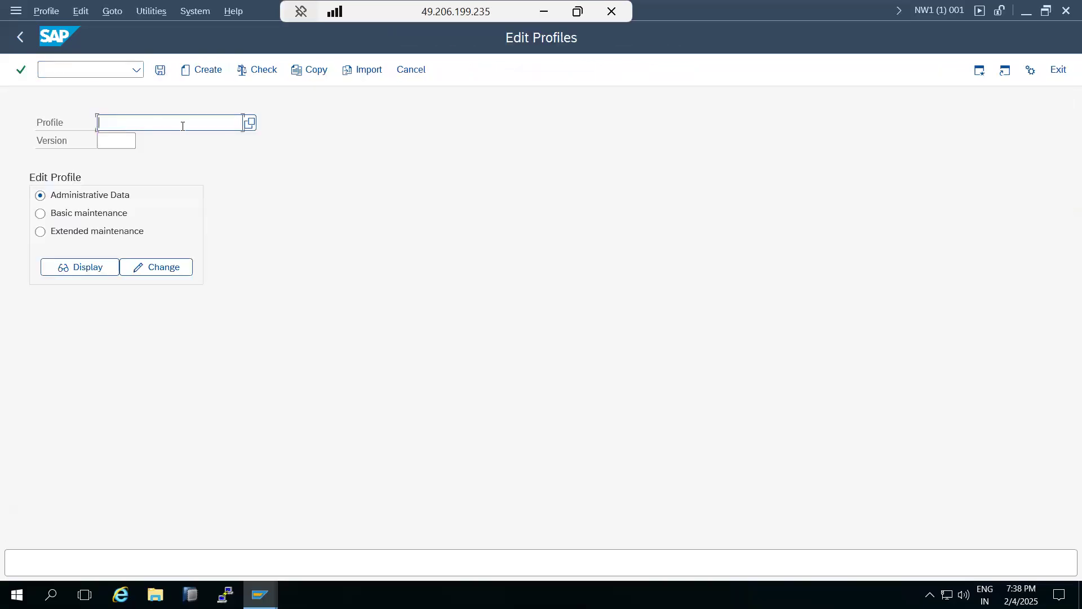
pyautogui.click(246, 125)
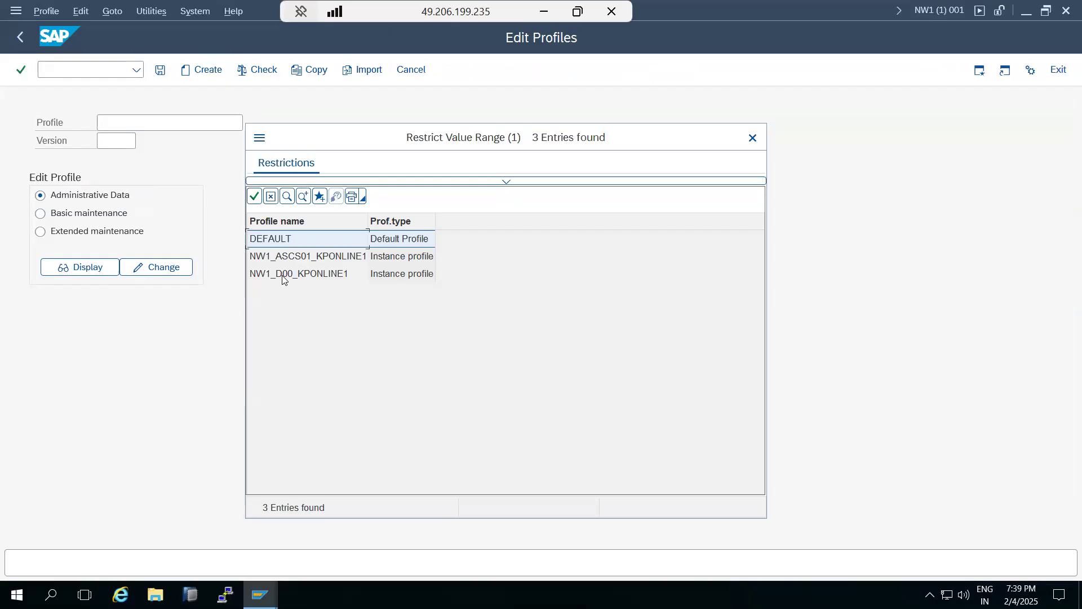
pyautogui.doubleClick(372, 245)
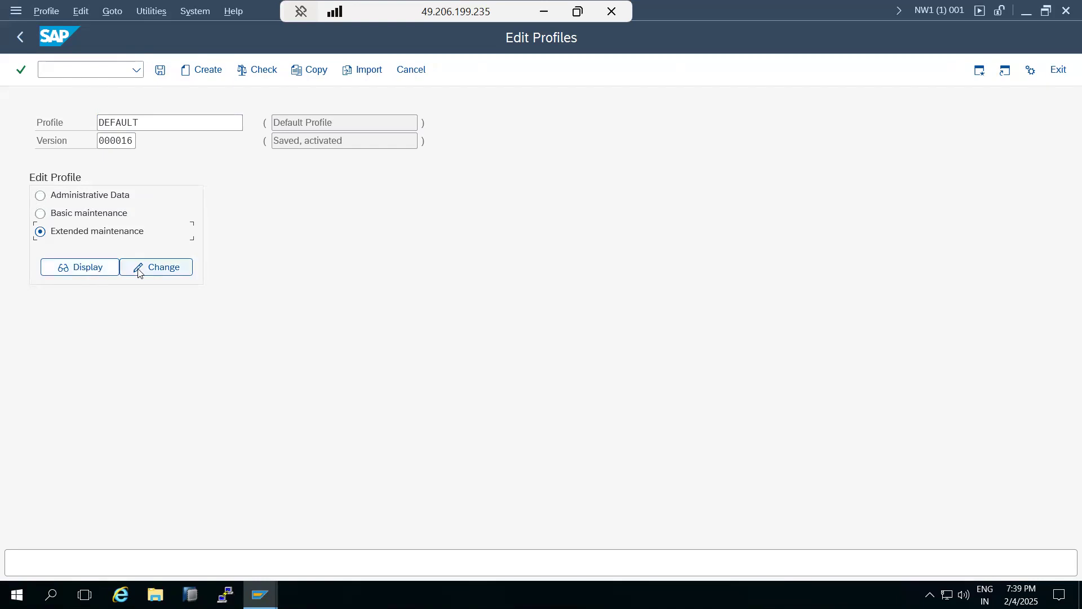
pyautogui.click(168, 270)
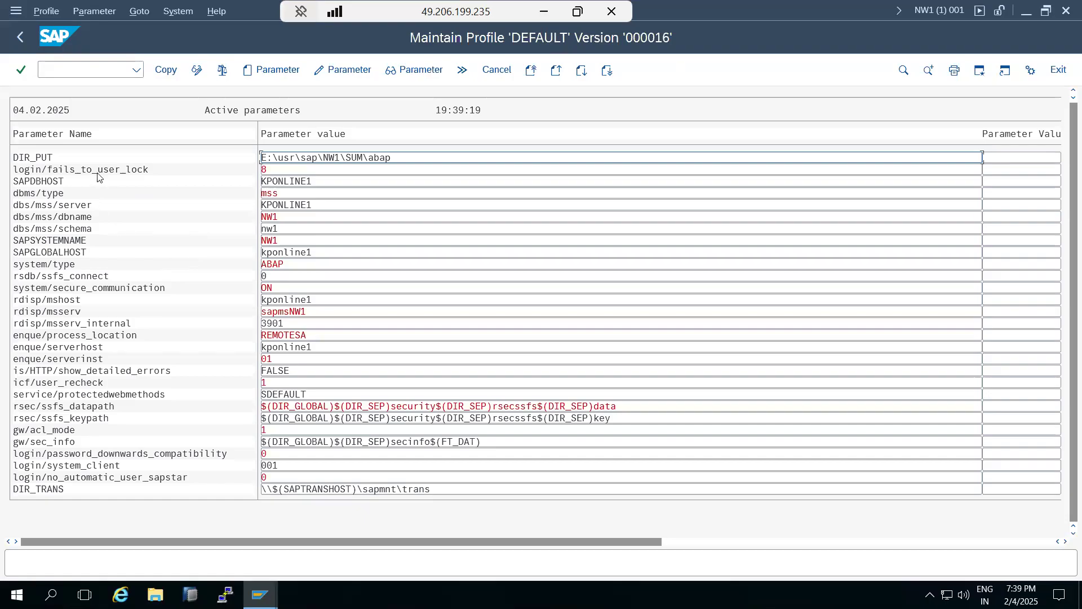
# - Examine the DEFAULT profile's parameters, including login/fails_to_user_lock, and return to the profile selection
pyautogui.click(269, 169)
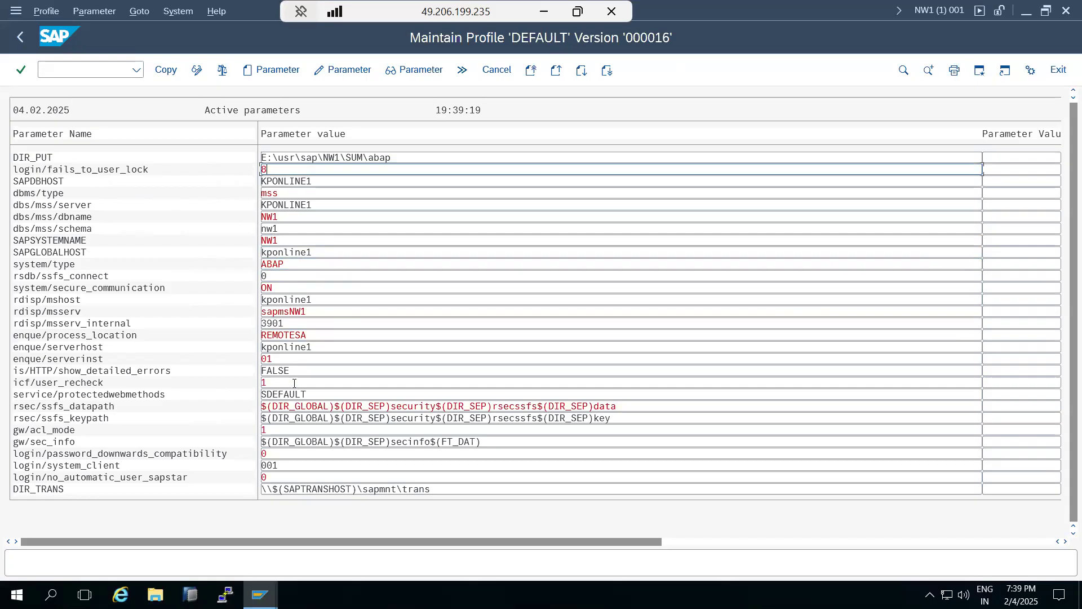
pyautogui.hscroll(1, 293, 382)
pyautogui.hscroll(-1, 294, 383)
pyautogui.click(19, 38)
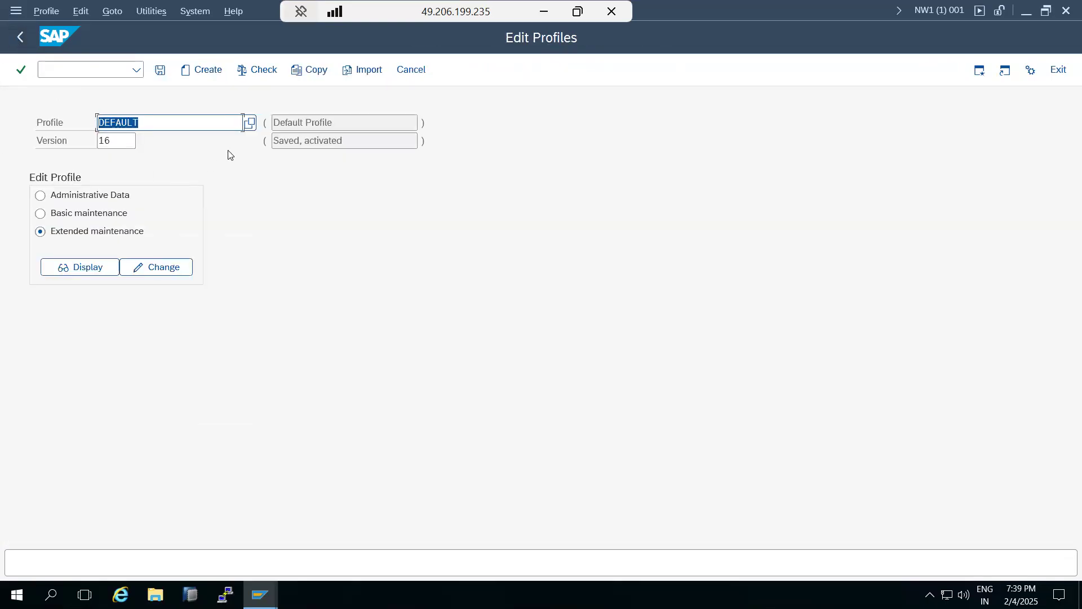
# - View the parameters of instance profile NW1_D00_KPONLINE1 in Extended maintenance and return to the profile selection
pyautogui.click(248, 123)
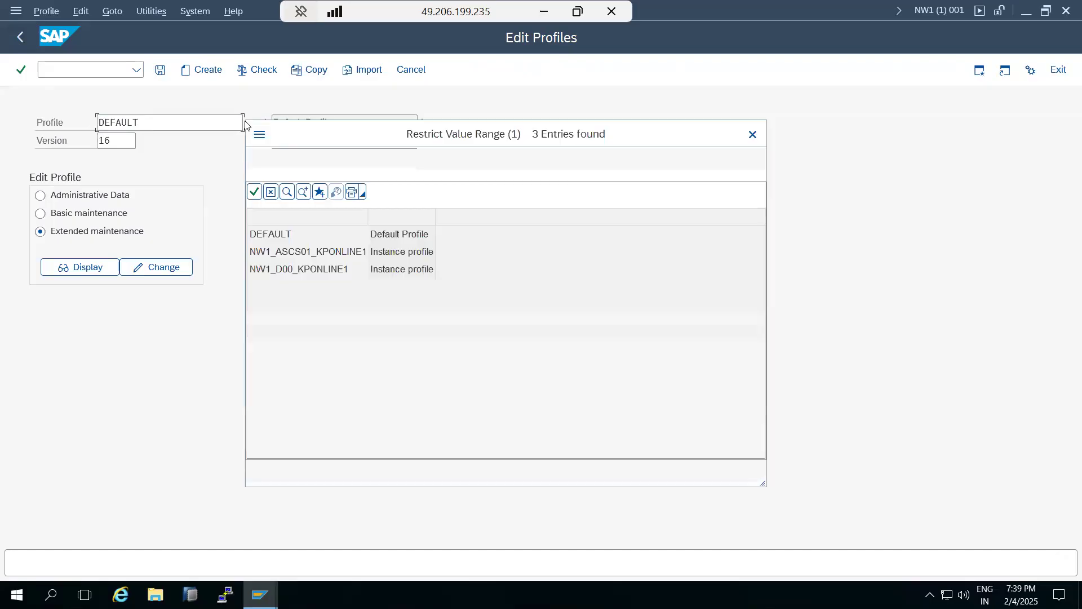
pyautogui.doubleClick(307, 274)
pyautogui.click(139, 267)
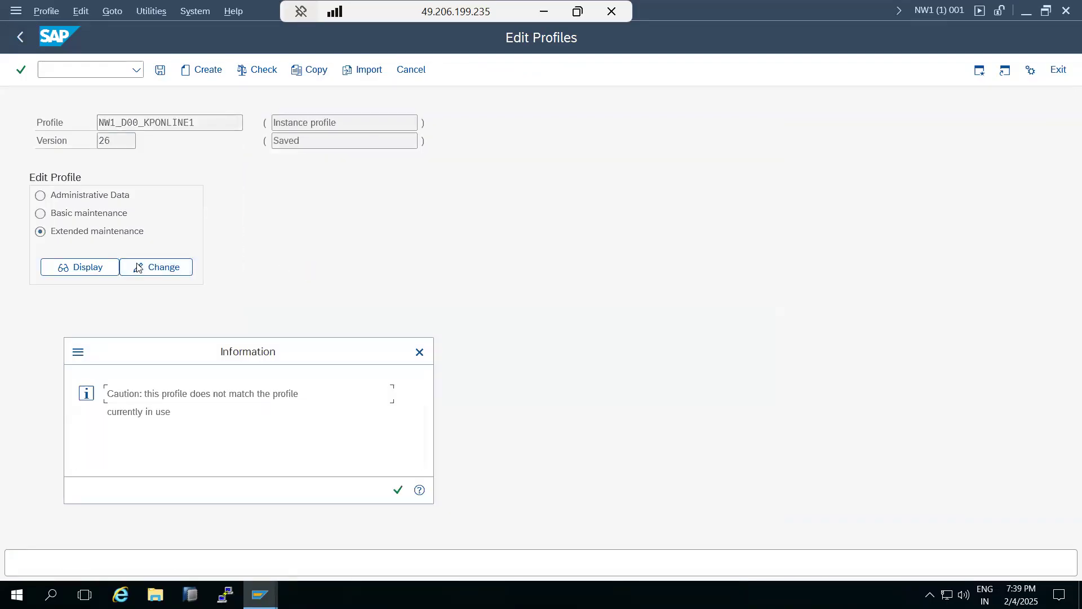
pyautogui.click(398, 489)
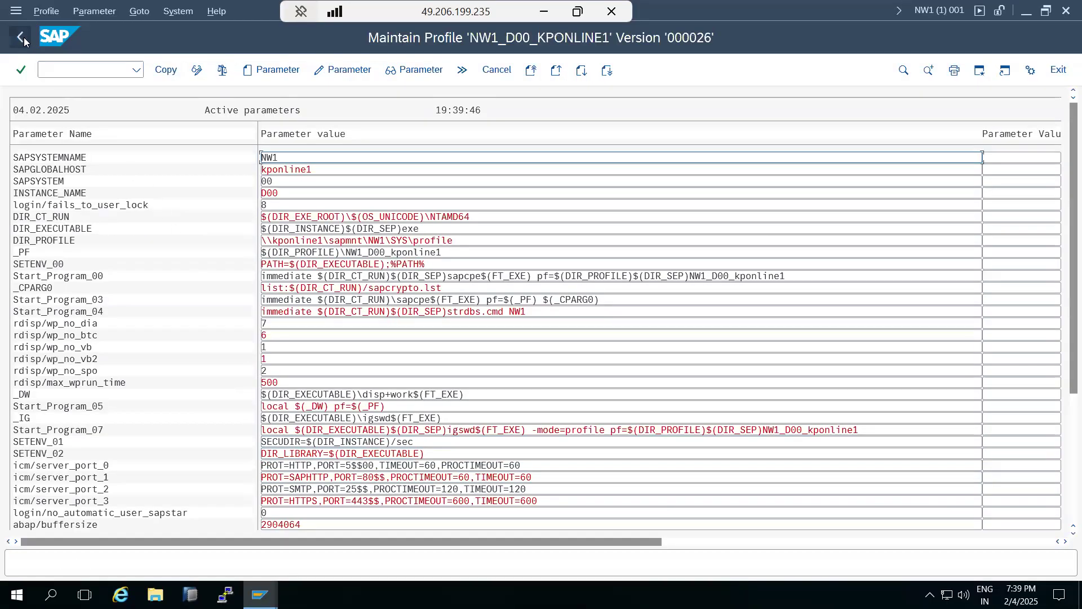
pyautogui.click(22, 37)
# - Import the profiles of the active servers and return to the profile selection
pyautogui.click(142, 11)
pyautogui.moveTo(183, 51)
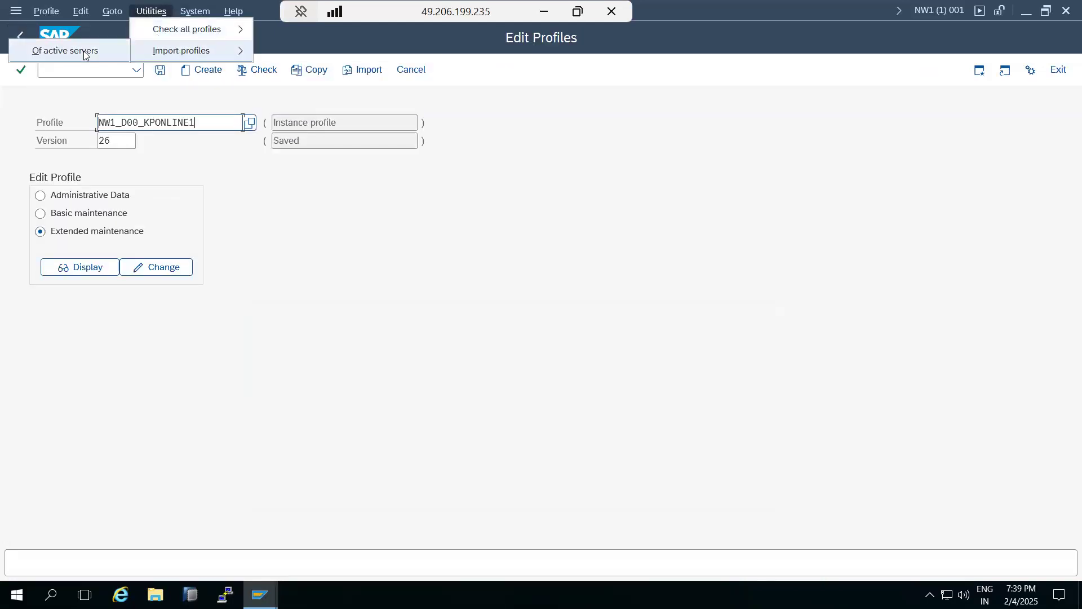
pyautogui.click(84, 52)
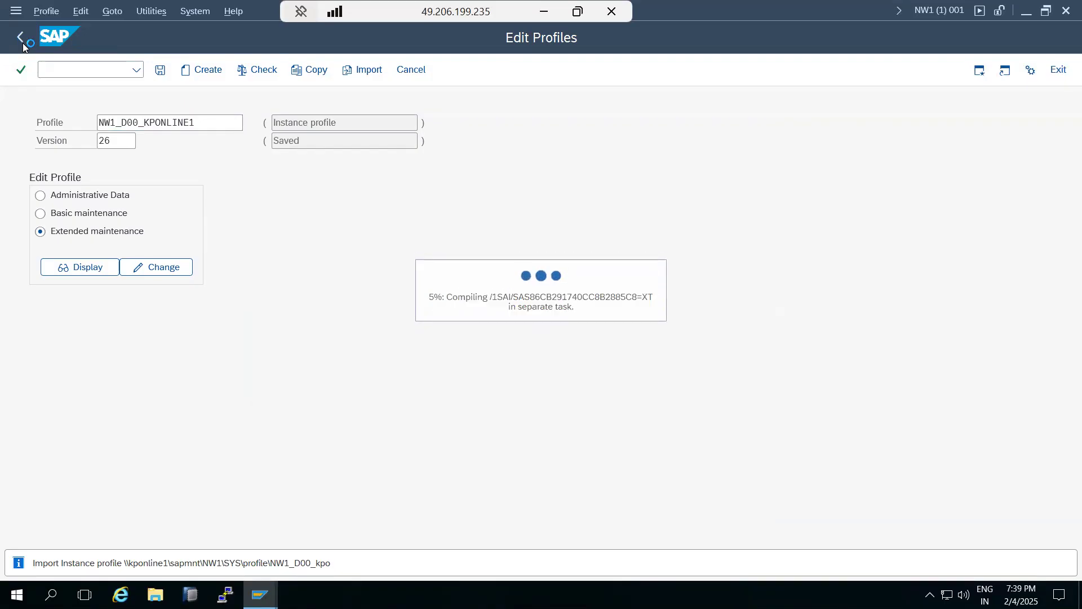
pyautogui.click(22, 43)
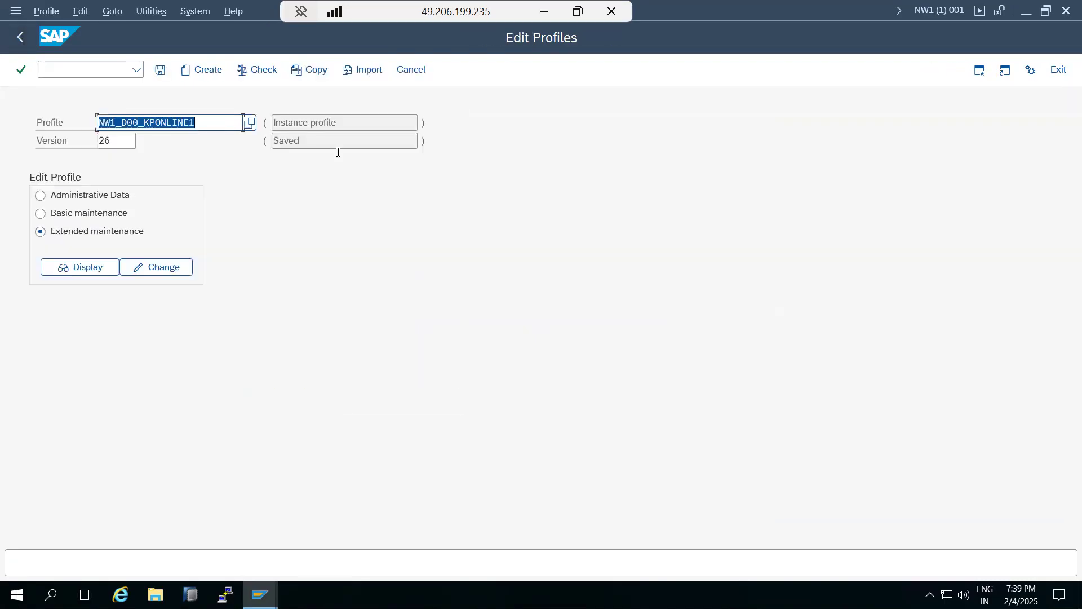
# - Open instance profile NW1_D00_KPONLINE1 for change in Extended maintenance and set rdisp/wp_no_dia to 4
pyautogui.click(246, 124)
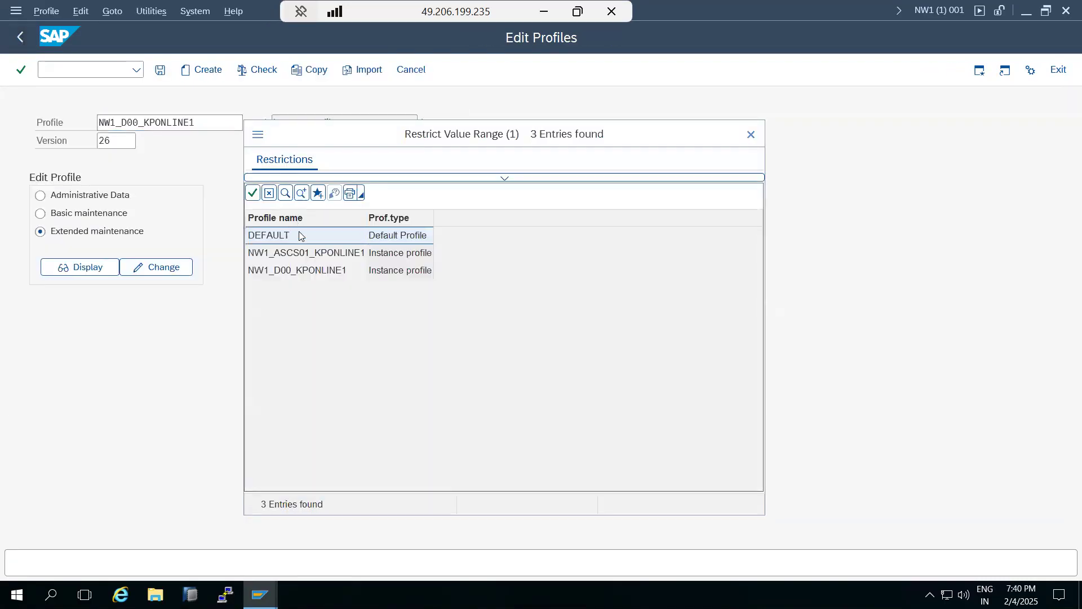
pyautogui.doubleClick(303, 277)
pyautogui.click(137, 266)
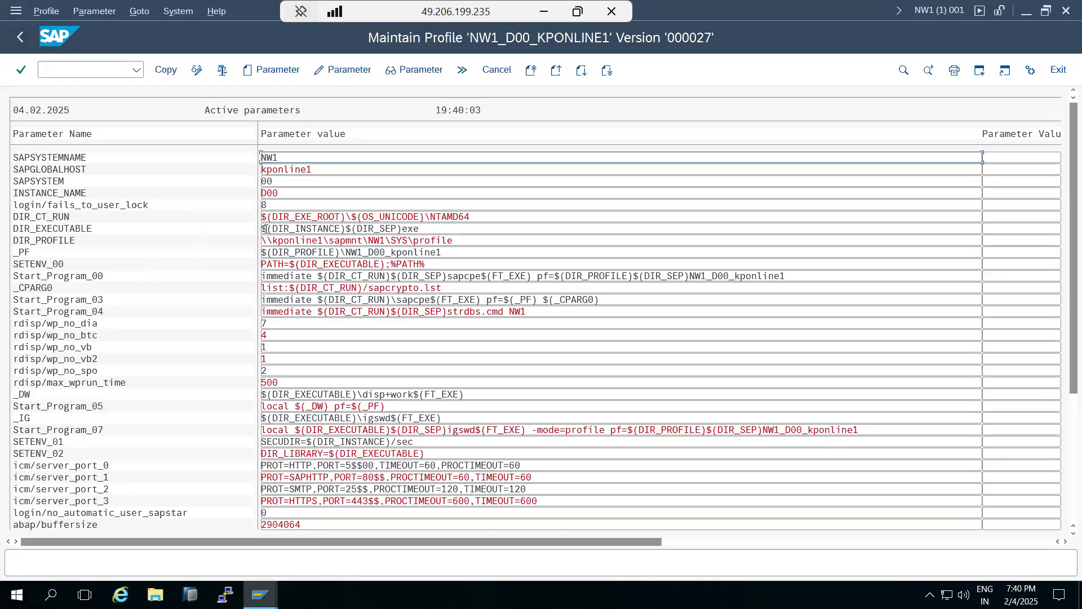
pyautogui.click(272, 324)
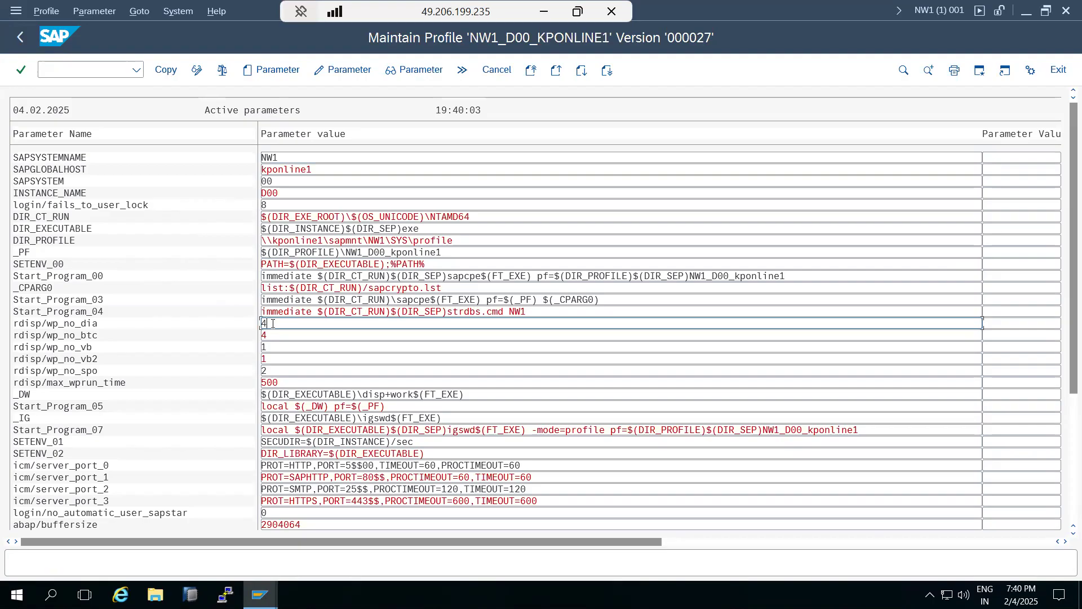
pyautogui.click(269, 335)
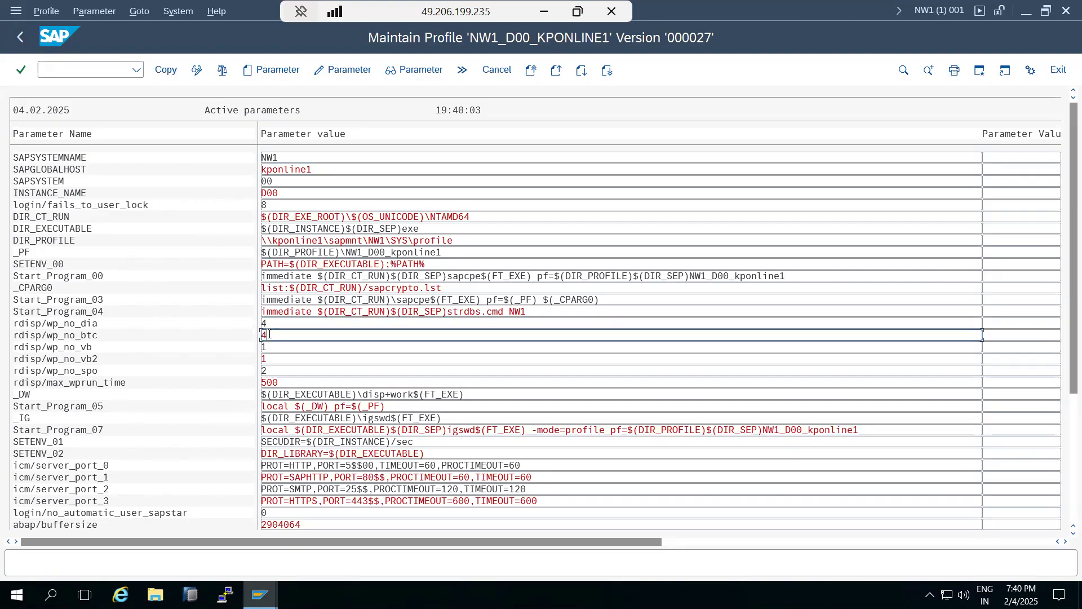
pyautogui.click(14, 324)
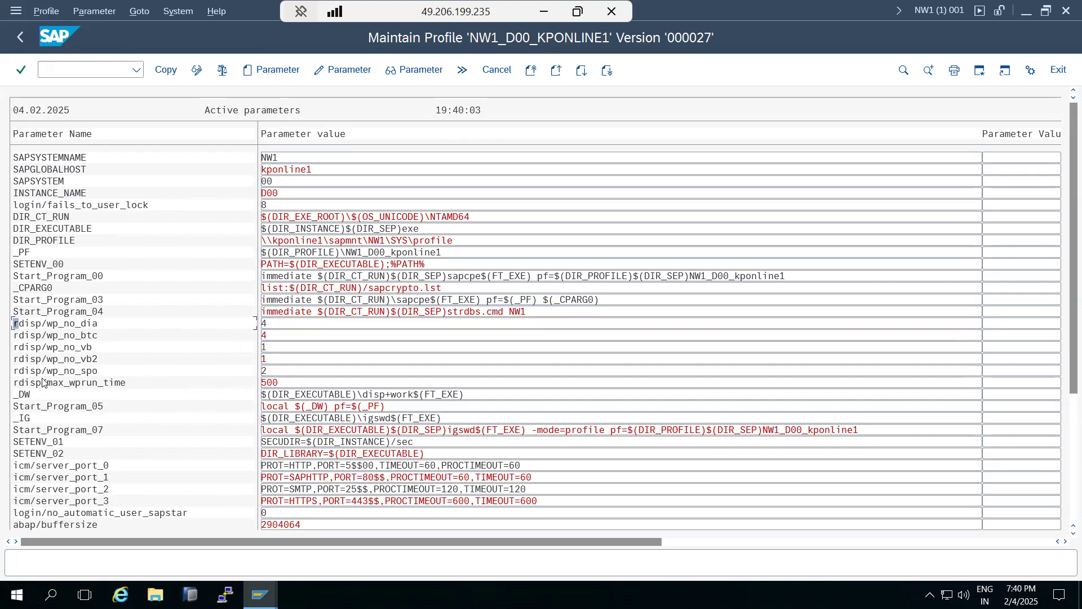
# - Change the value of rdisp/max_wprun_time, copy the changes into the profile and return to the profile selection
pyautogui.doubleClick(62, 388)
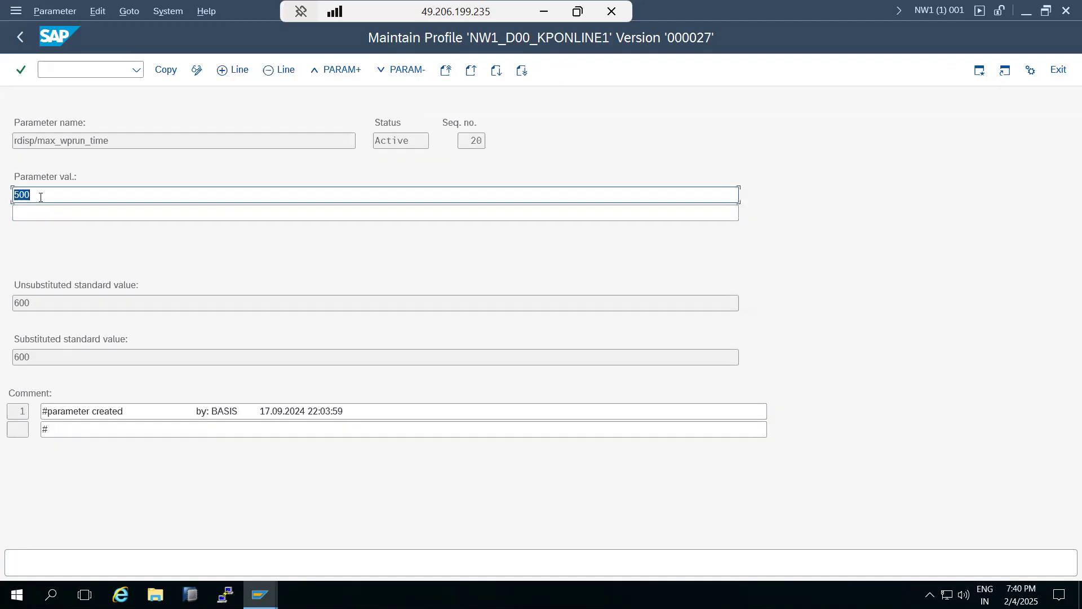
pyautogui.write('6-')
pyautogui.click(162, 70)
pyautogui.press('F3')
pyautogui.click(165, 69)
pyautogui.click(19, 41)
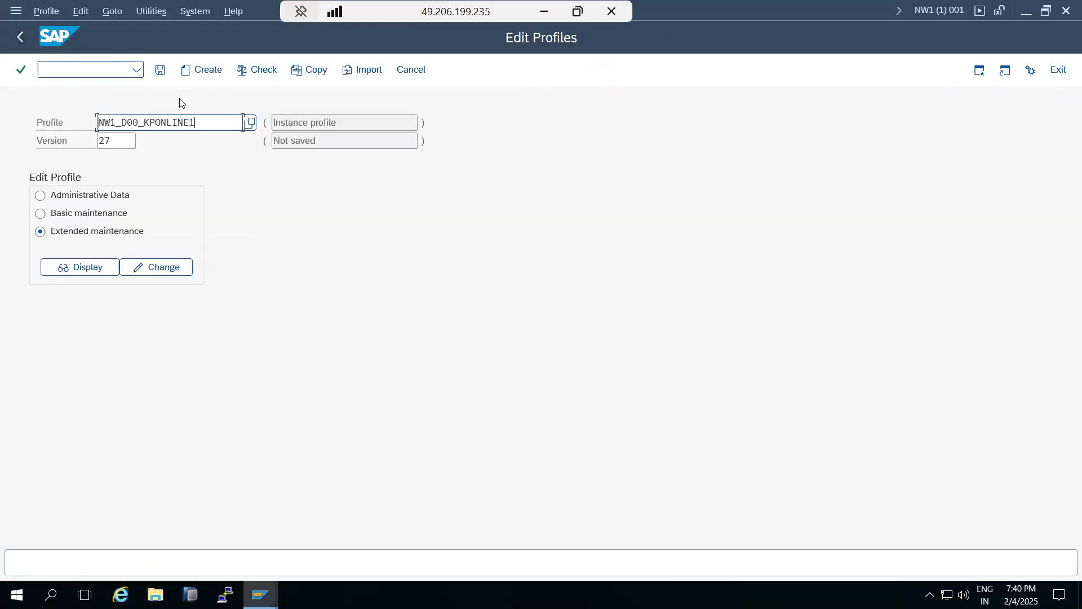
# - Save and activate the changed instance profile, choosing to display the parameter value errors first
pyautogui.click(160, 70)
pyautogui.click(223, 299)
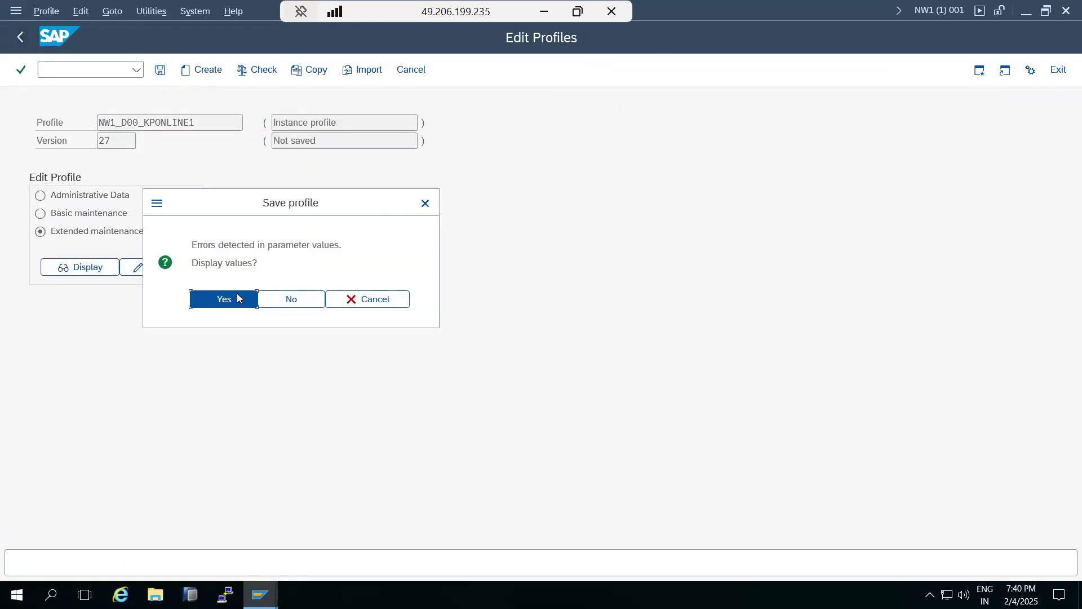
pyautogui.click(26, 68)
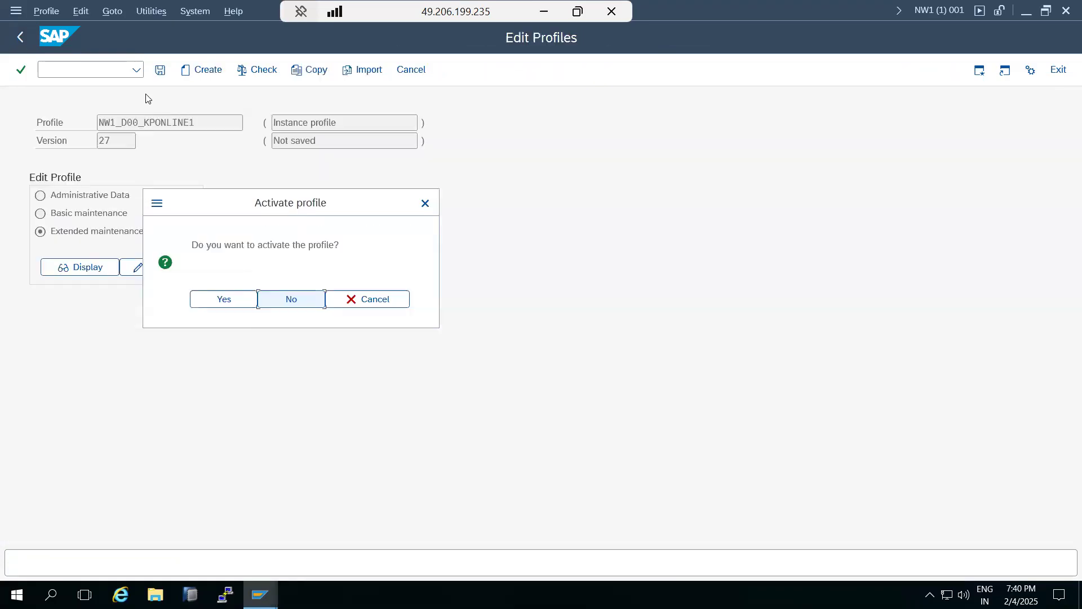
pyautogui.click(223, 300)
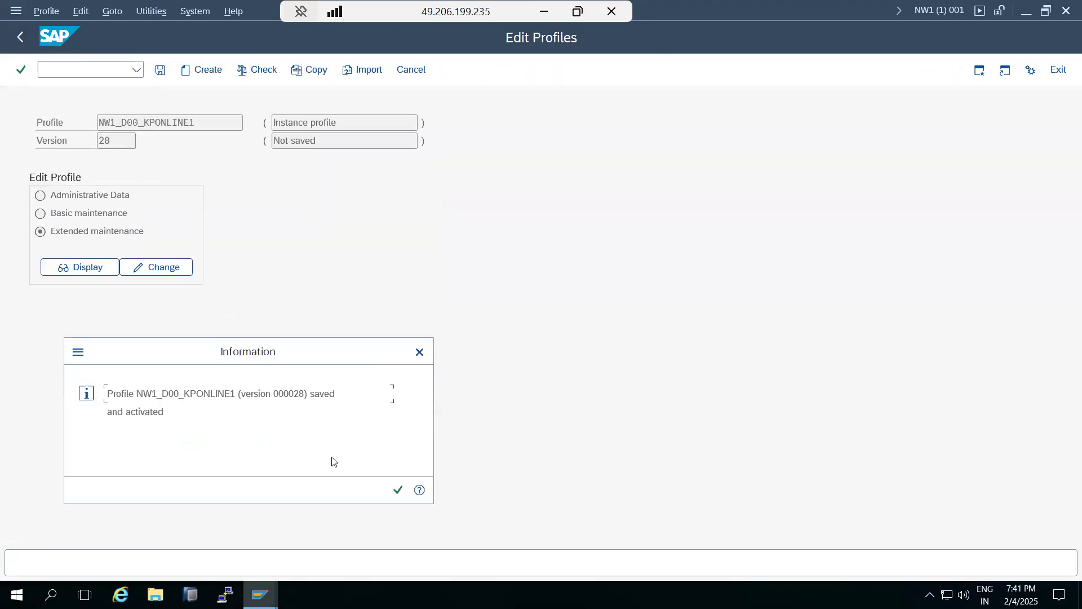
pyautogui.click(398, 490)
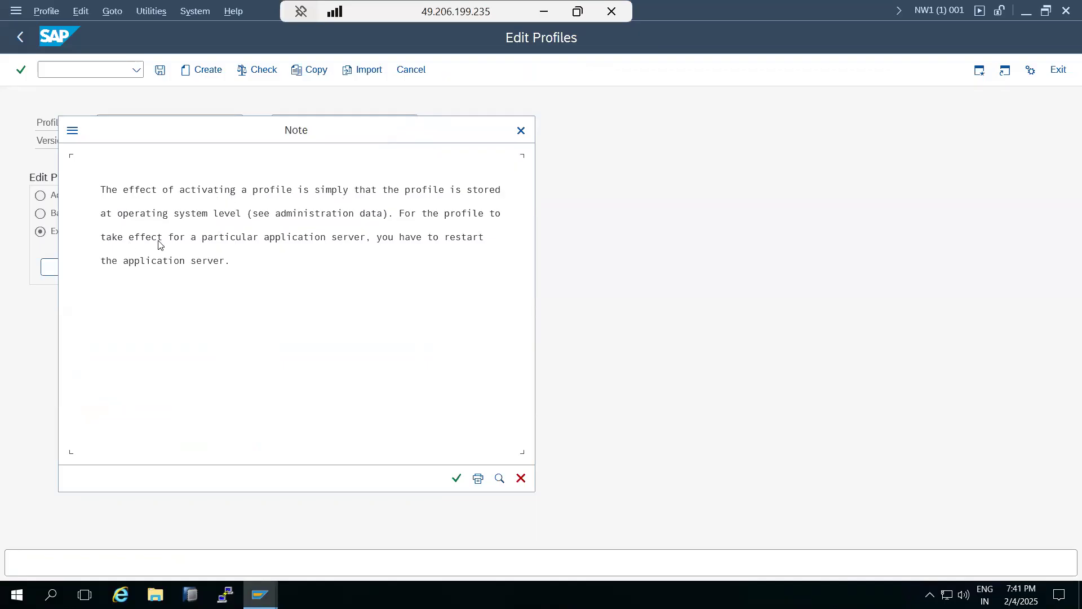
# - Dismiss the activation note, check the session's system information and display instance profile NW1_D00_KPONLINE1 in Extended maintenance
pyautogui.click(456, 478)
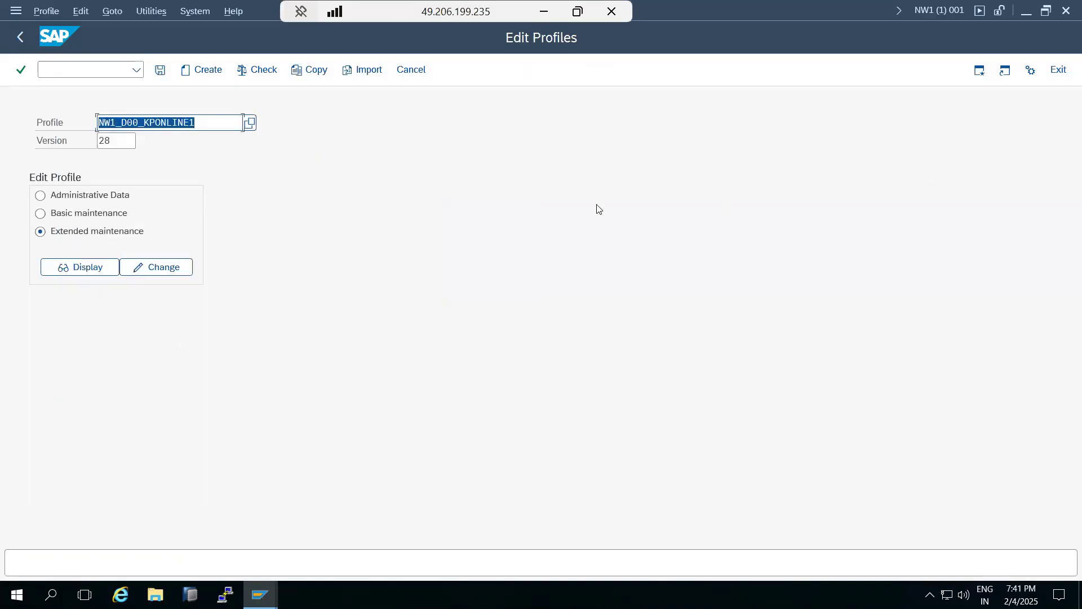
pyautogui.click(939, 11)
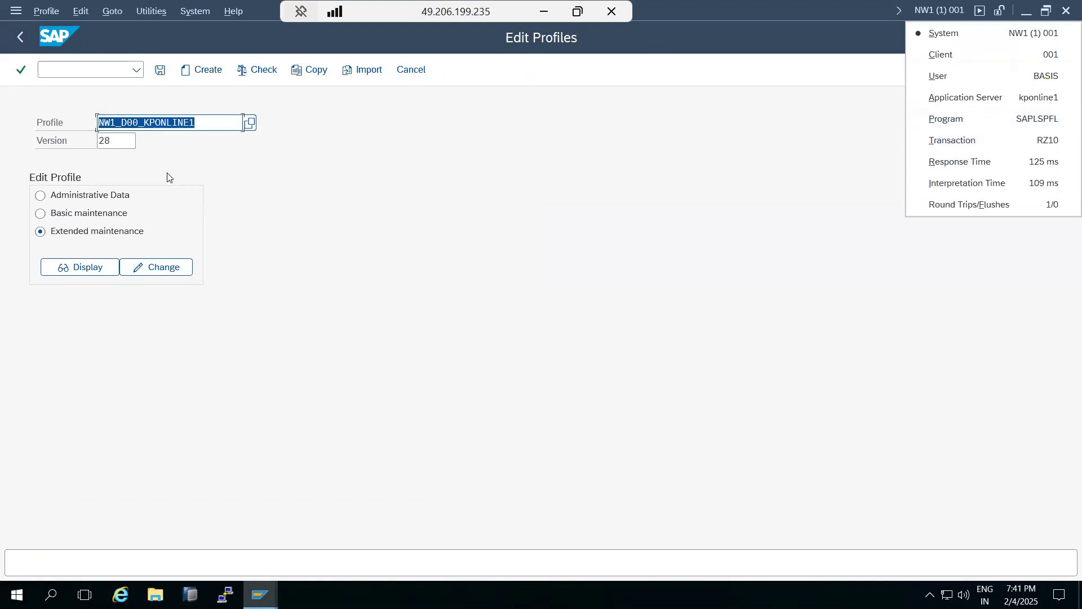
pyautogui.click(100, 266)
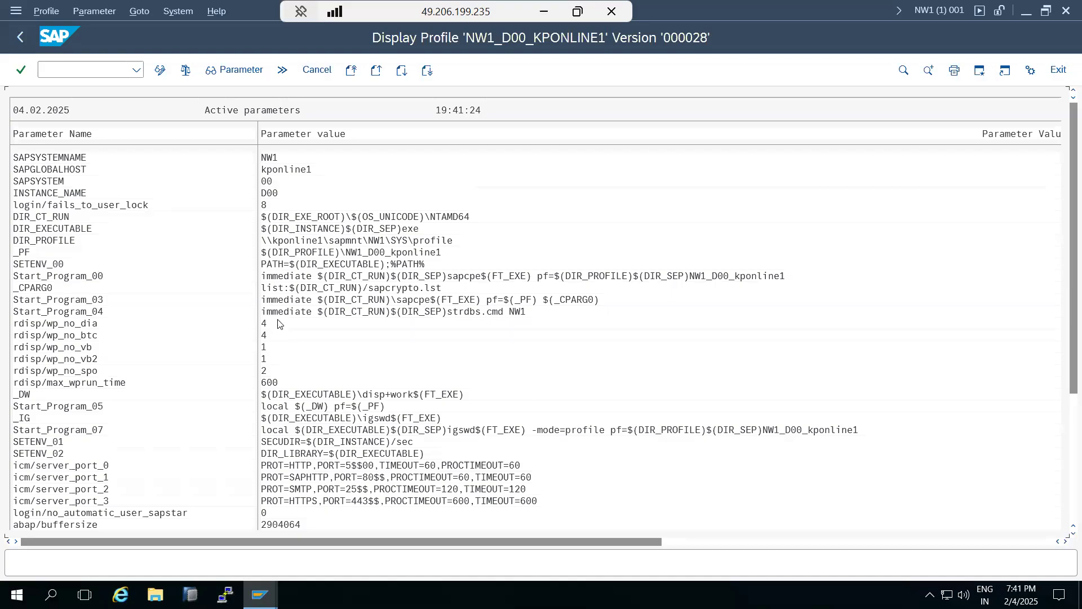
# - Show the desktop and launch the SAP Management Console
pyautogui.rightClick(328, 595)
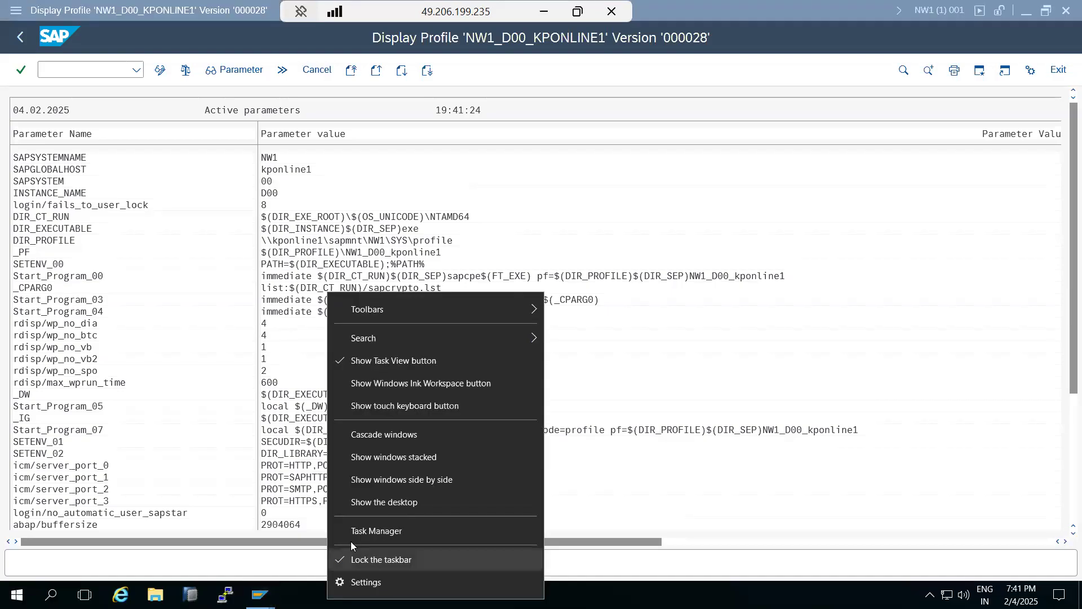
pyautogui.click(358, 504)
pyautogui.doubleClick(240, 179)
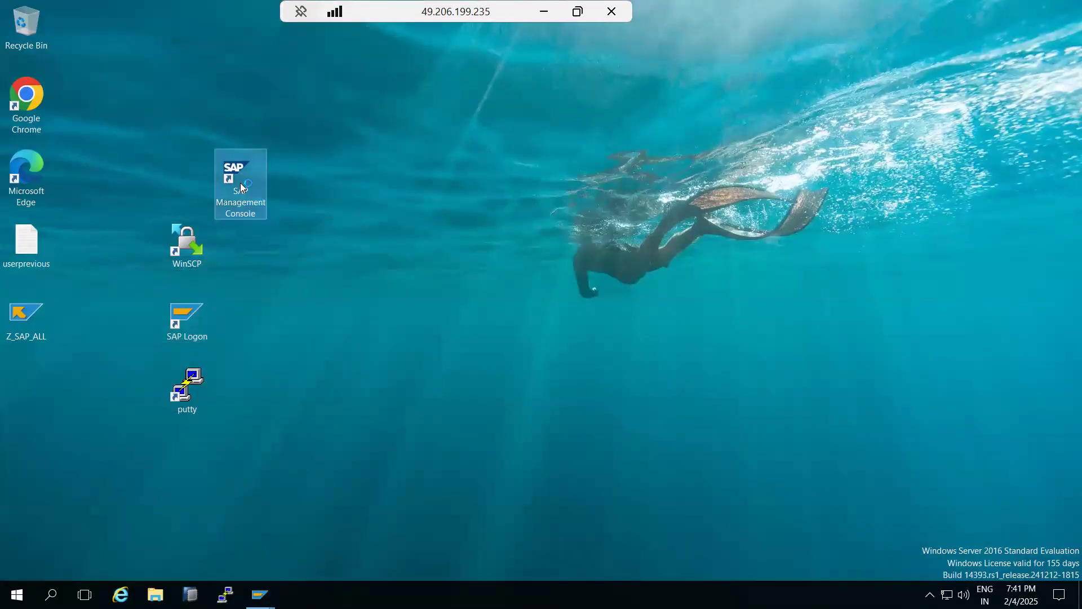
pyautogui.click(461, 388)
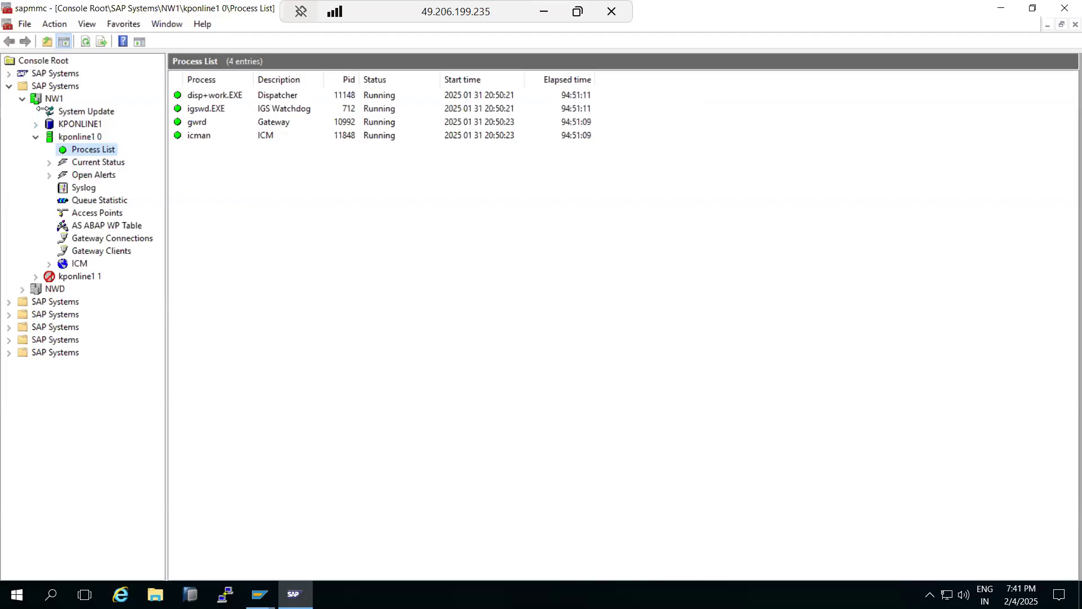
# - Open the AS ABAP WP Table of instance kponline1 0, authenticate with the OS user's password and check the DIA work processes
pyautogui.click(89, 225)
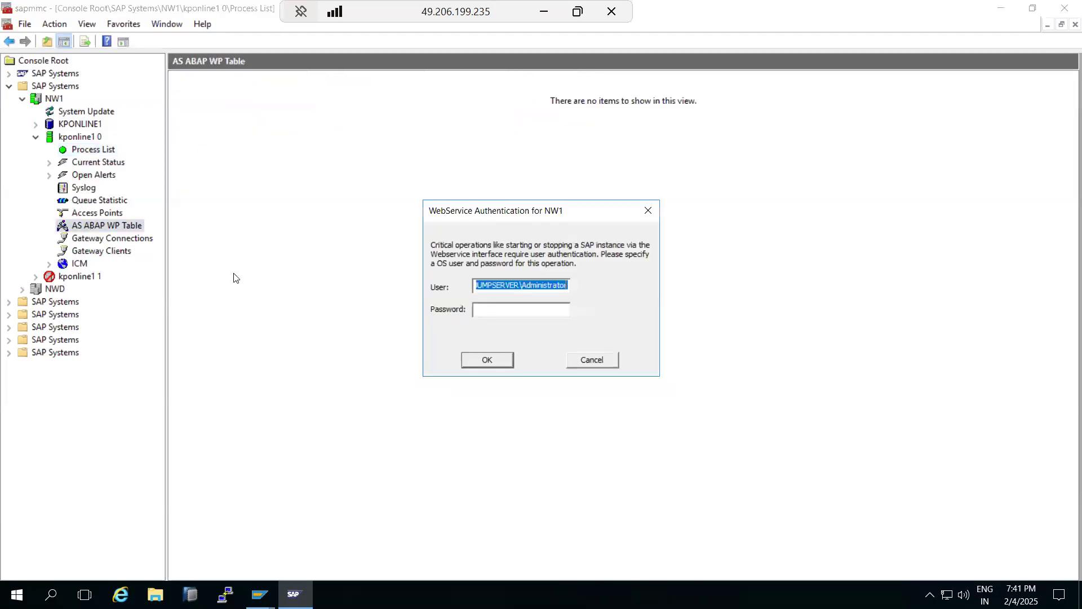
pyautogui.click(488, 311)
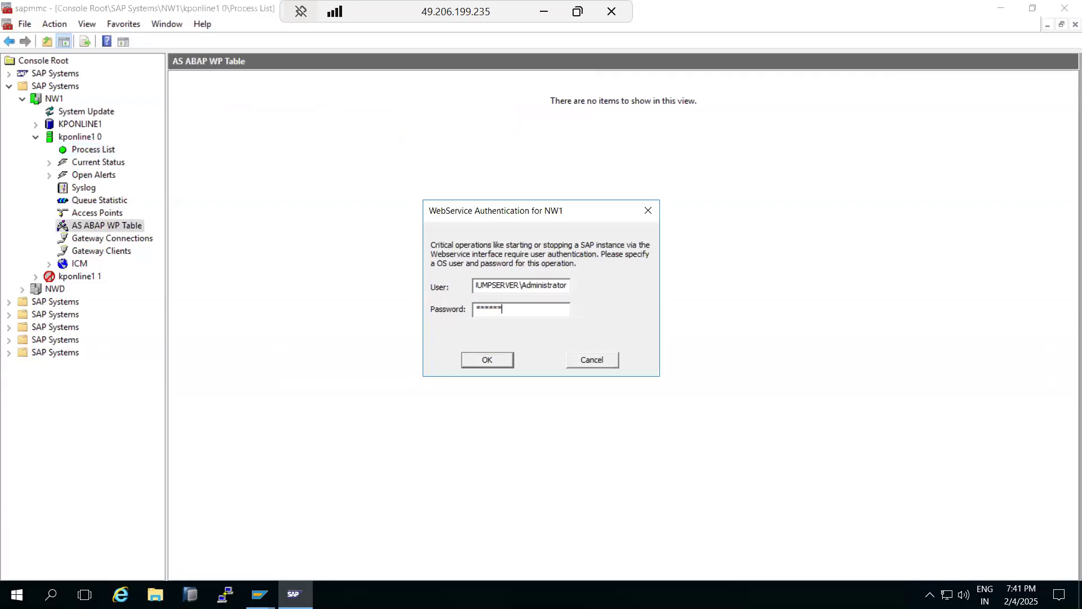
pyautogui.press('Return')
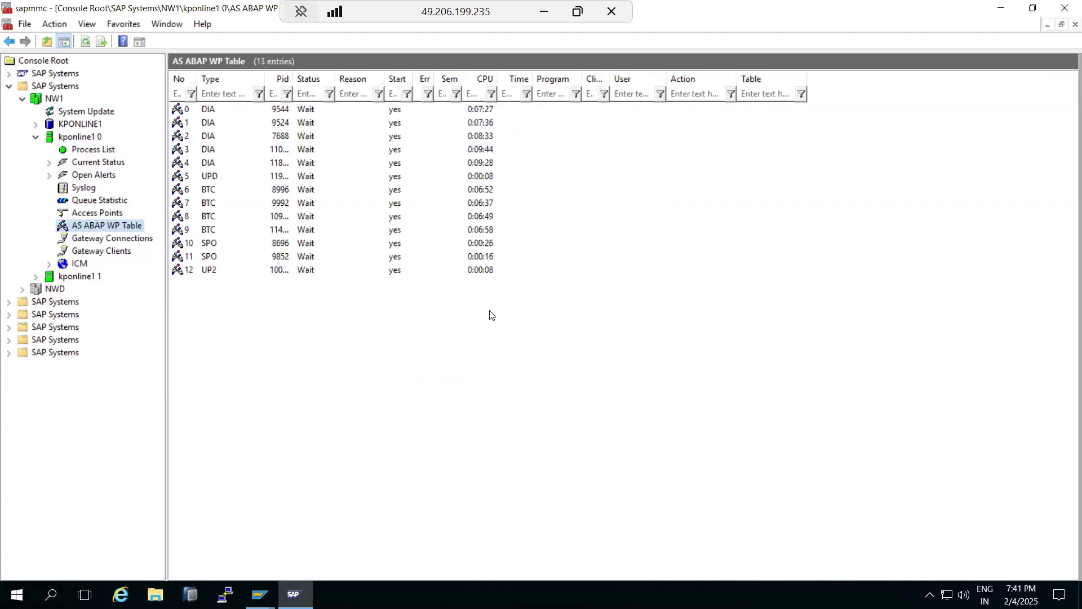
pyautogui.click(208, 164)
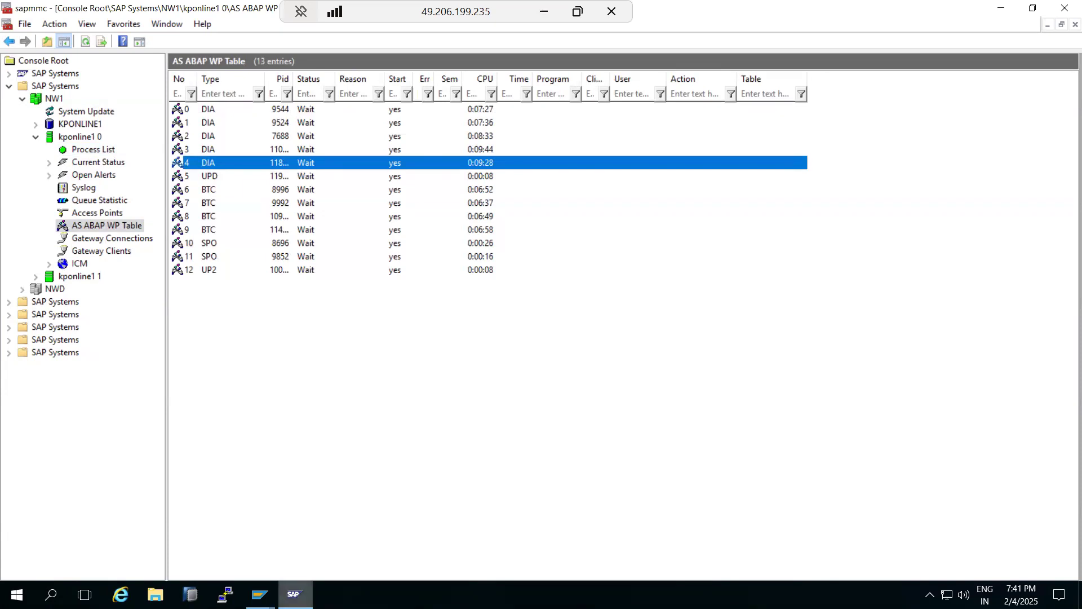
pyautogui.click(295, 594)
pyautogui.click(295, 594)
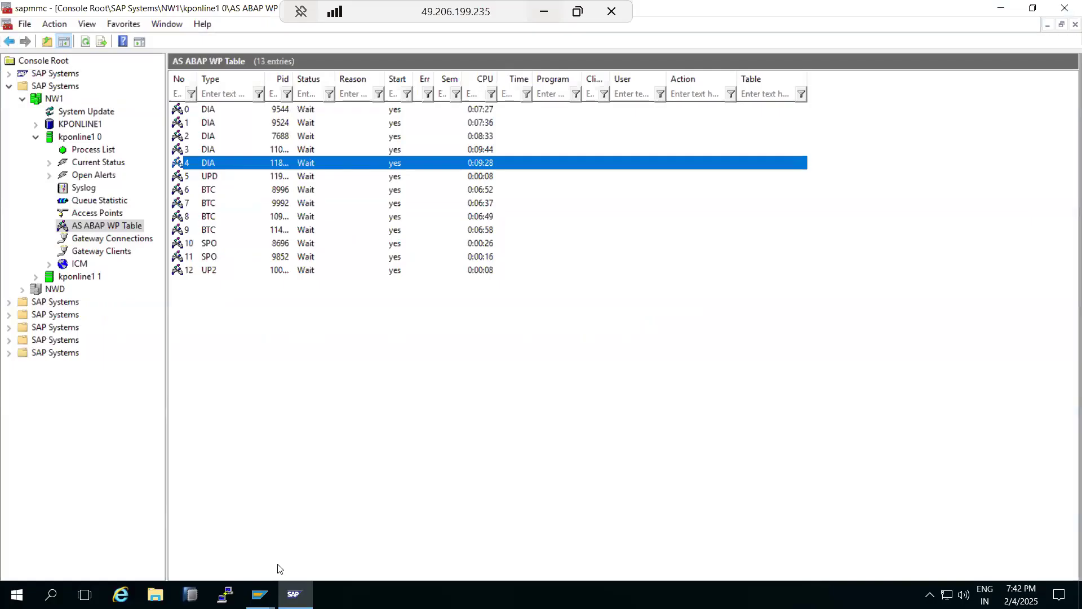
# - Switch back to SAP GUI and review the active parameters of the displayed instance profile
pyautogui.moveTo(259, 594)
pyautogui.click(273, 510)
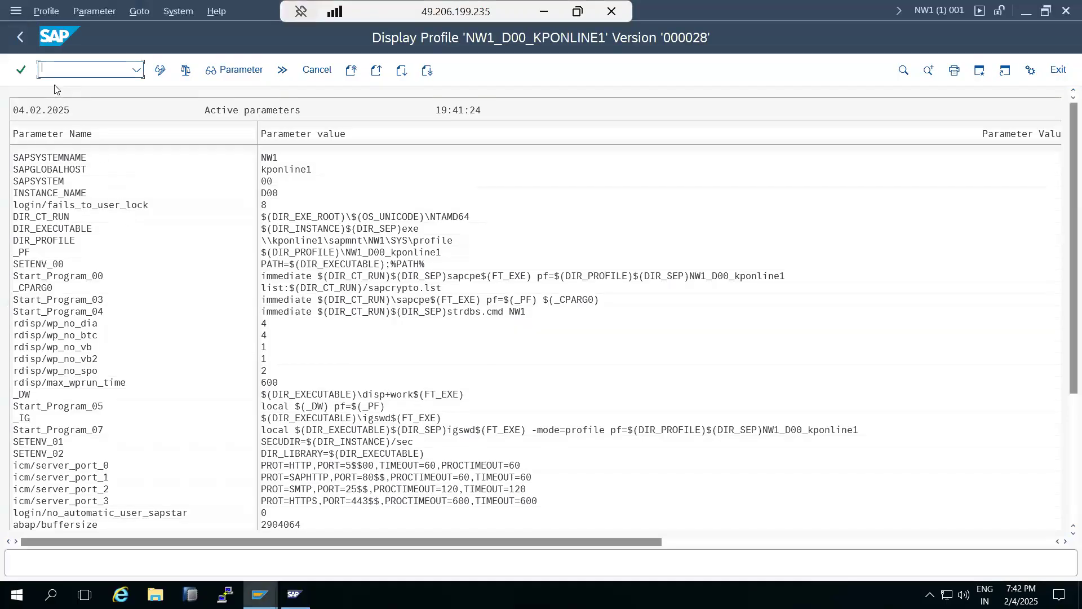
pyautogui.scroll(-3, 222, 293)
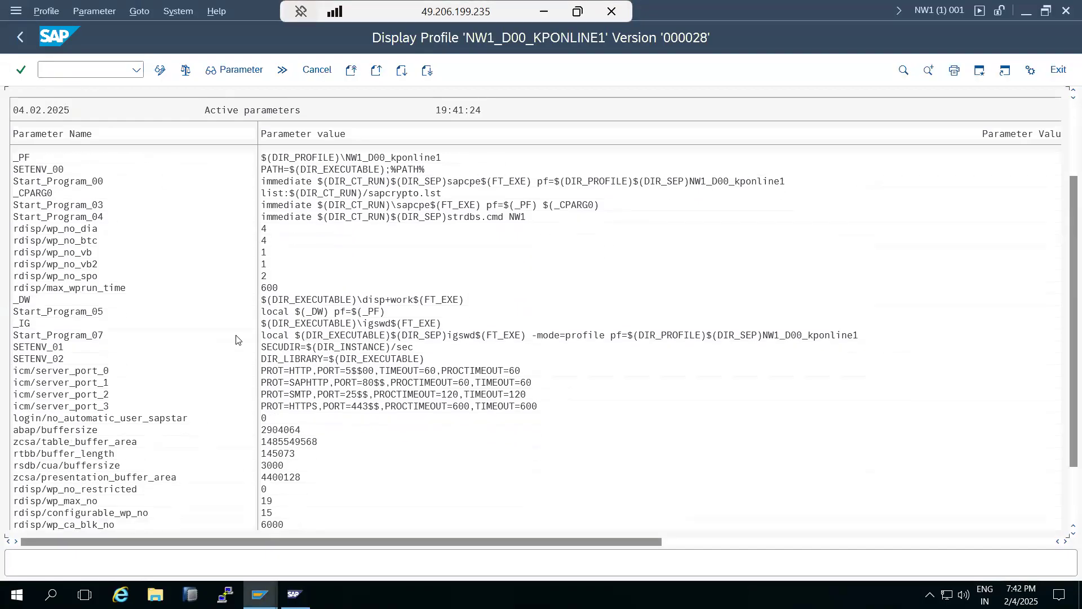
pyautogui.scroll(-3, 236, 340)
pyautogui.scroll(3, 291, 367)
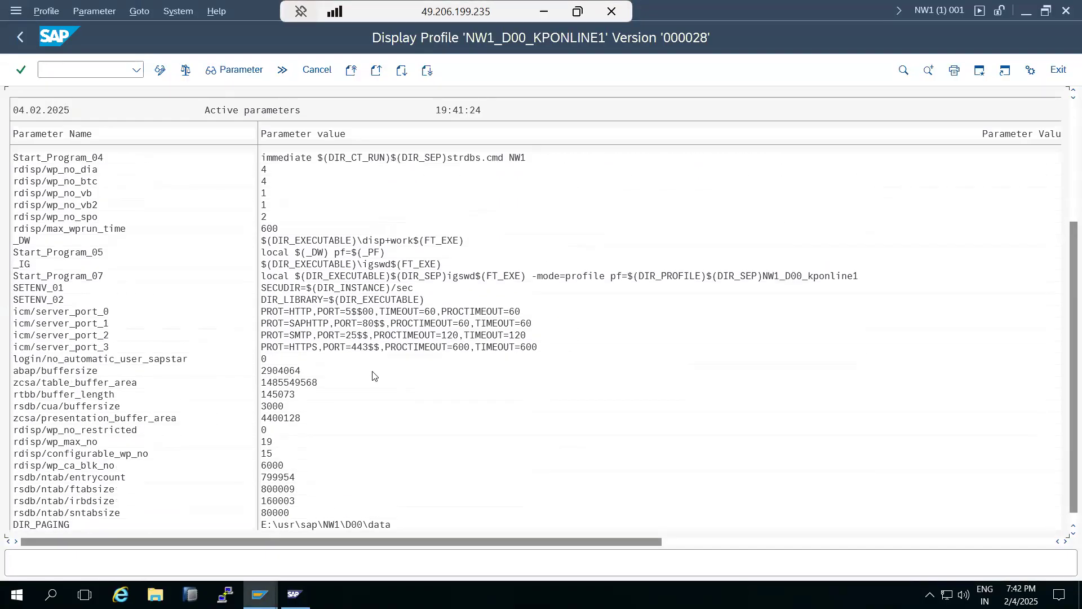
# - Put the displayed instance profile into change mode and start creating a new parameter
pyautogui.click(214, 70)
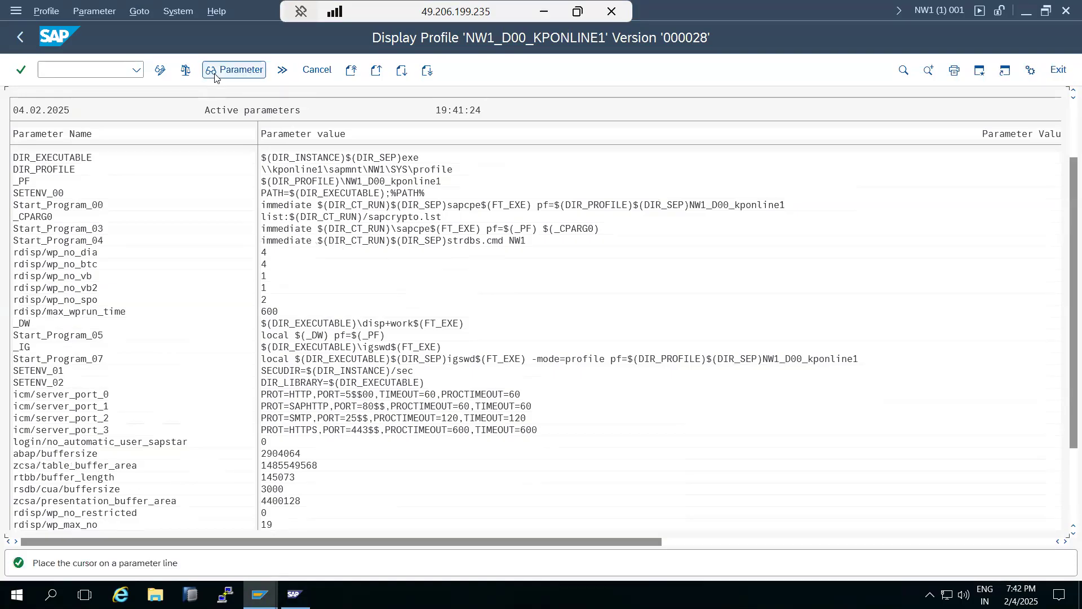
pyautogui.click(160, 70)
pyautogui.click(271, 70)
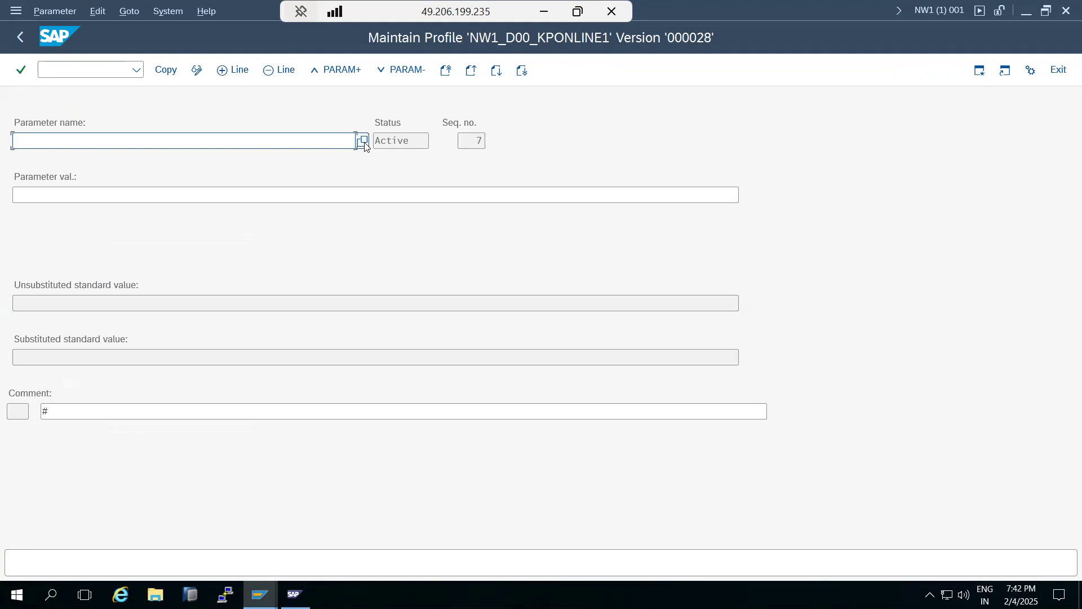
# - Search the available parameter names for *login* and choose login/failed_user_auto_unlock as the new parameter
pyautogui.click(363, 140)
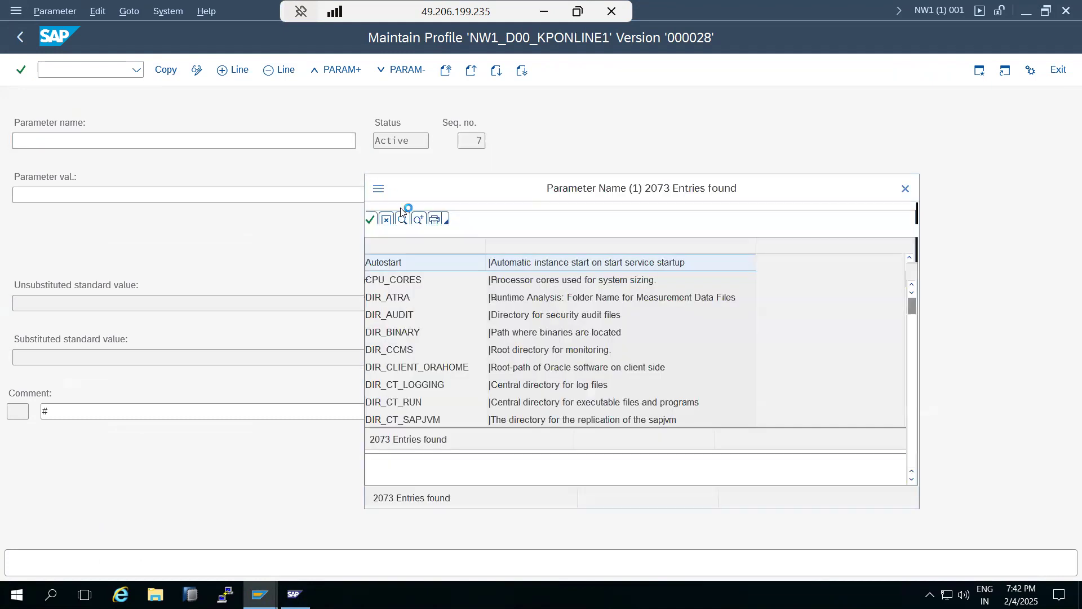
pyautogui.click(643, 228)
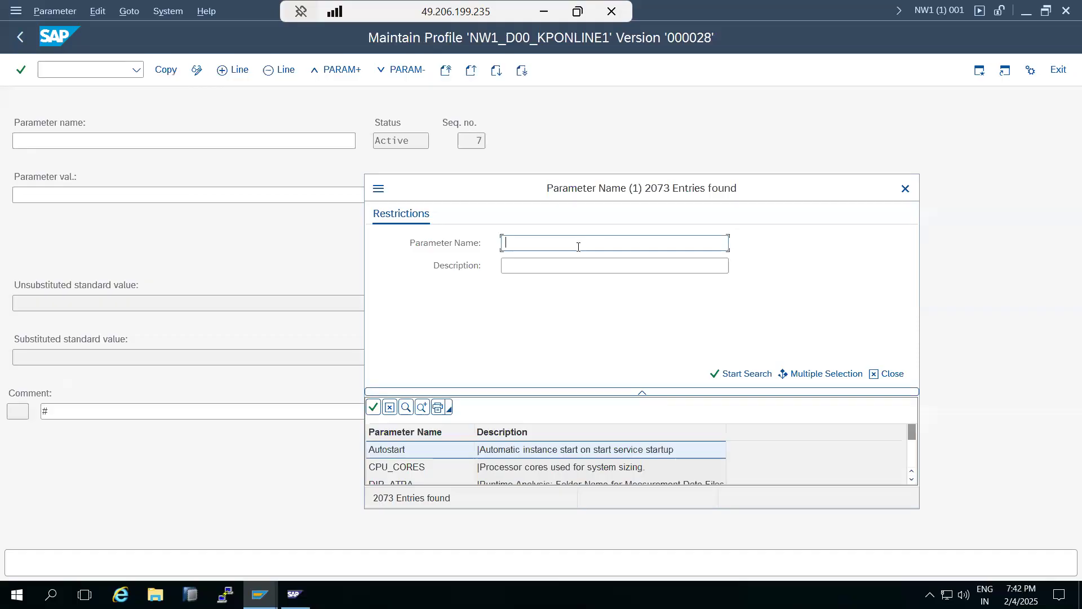
pyautogui.write('*login*')
pyautogui.press('Return')
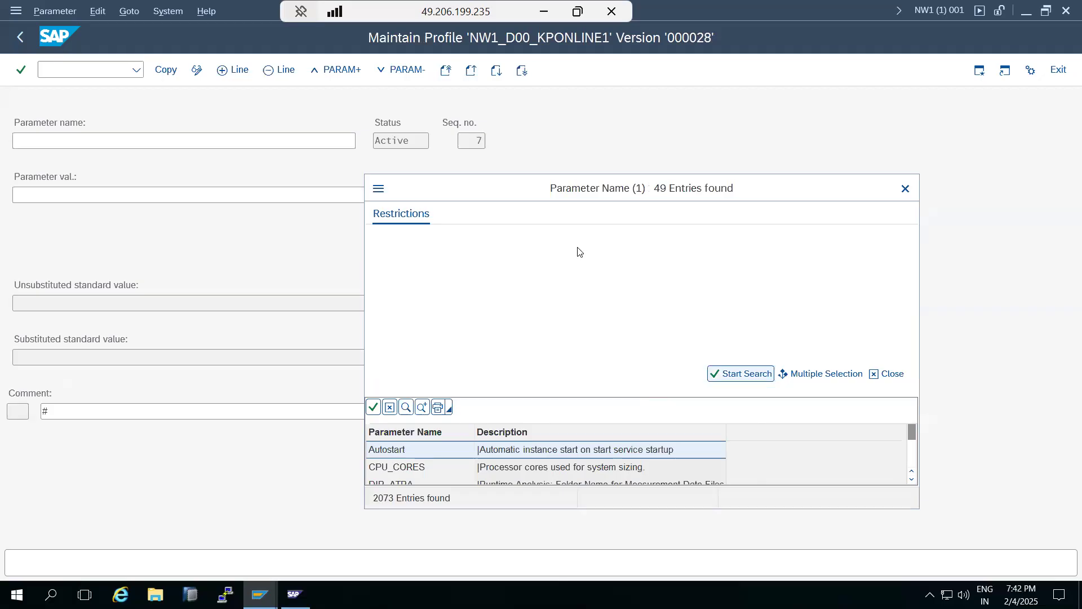
pyautogui.scroll(-7, 429, 343)
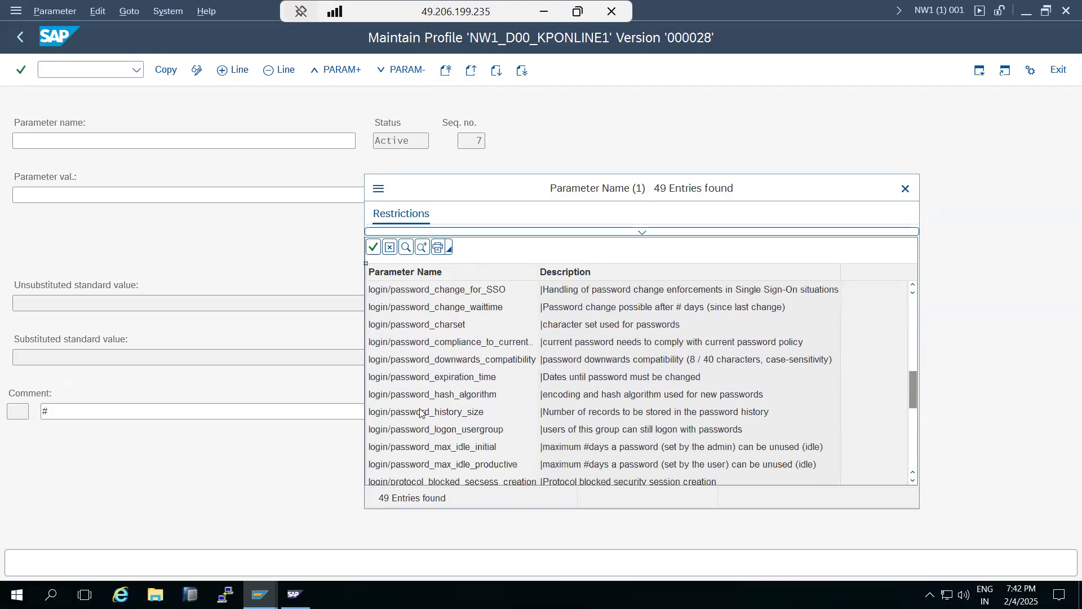
pyautogui.scroll(-6, 420, 412)
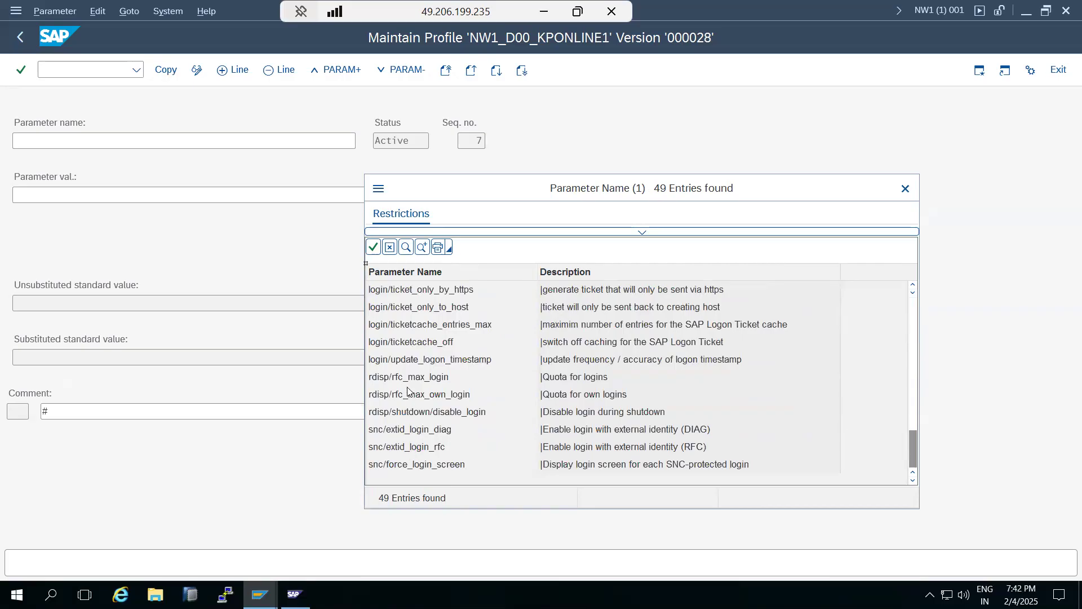
pyautogui.scroll(12, 408, 351)
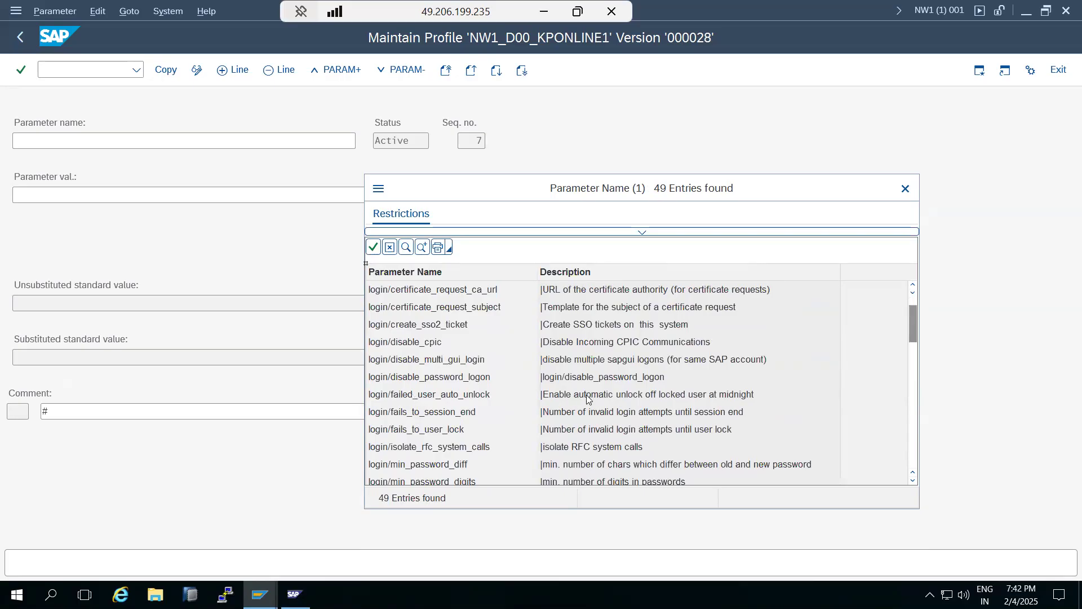
pyautogui.doubleClick(682, 399)
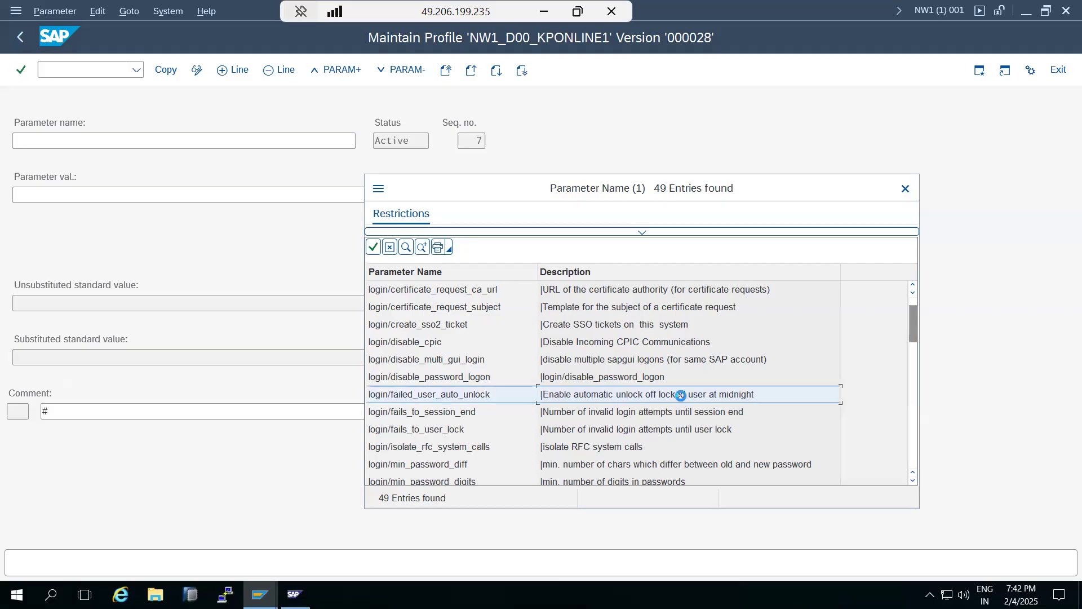
# - Set the parameter value to basis,ddic, copy it despite the value check and return to the profile selection
pyautogui.click(67, 190)
pyautogui.write('basis')
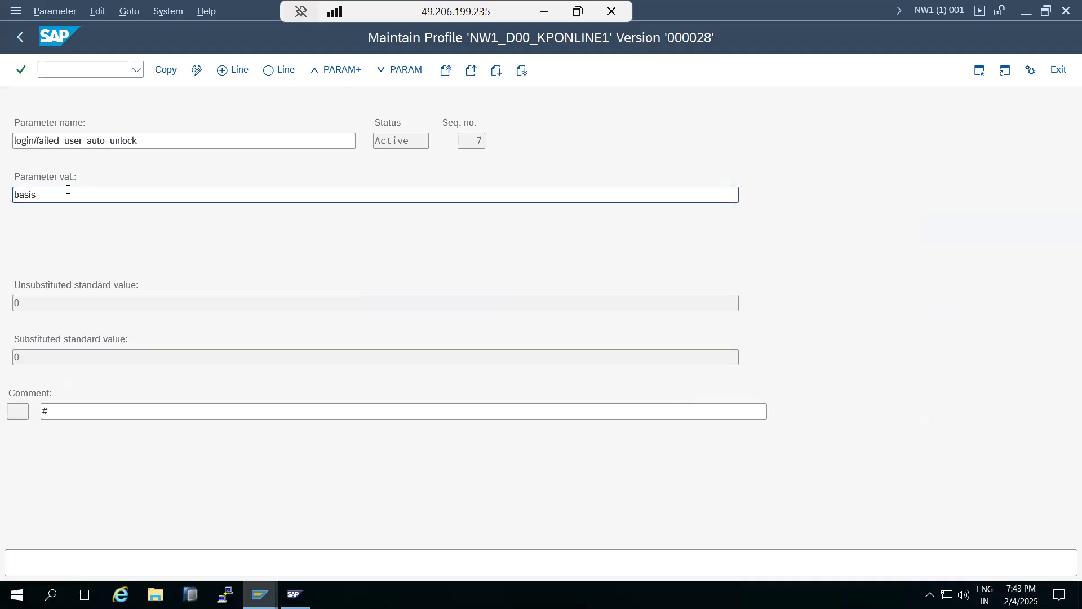
pyautogui.write(',ddic')
pyautogui.click(164, 70)
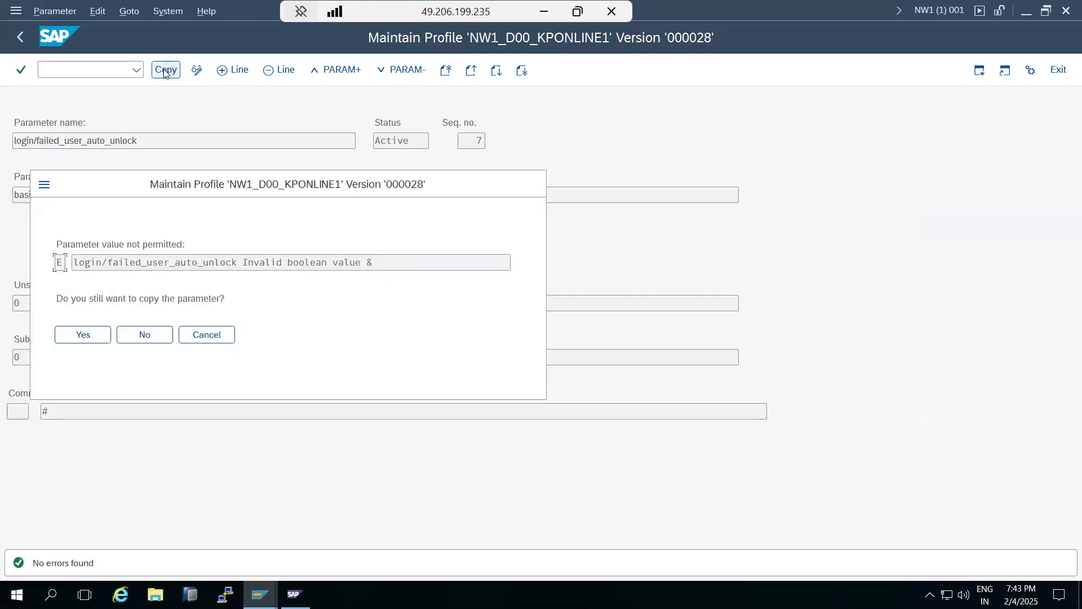
pyautogui.click(82, 333)
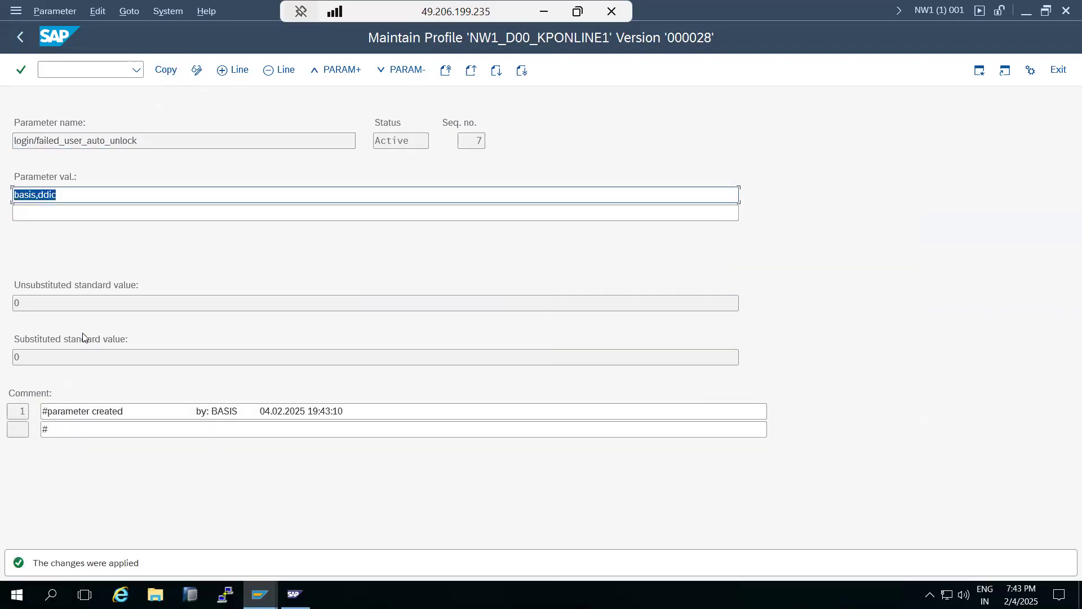
pyautogui.click(37, 194)
pyautogui.click(20, 37)
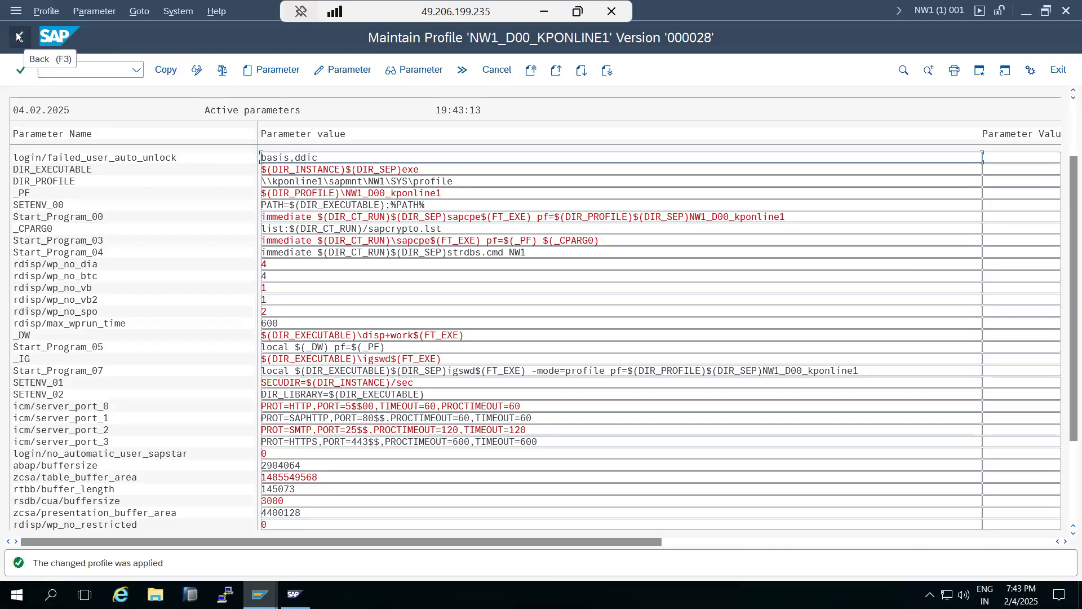
pyautogui.click(17, 36)
# - Save and activate the changed instance profile, displaying the erroneous parameter values first, and dismiss the restart note
pyautogui.click(160, 70)
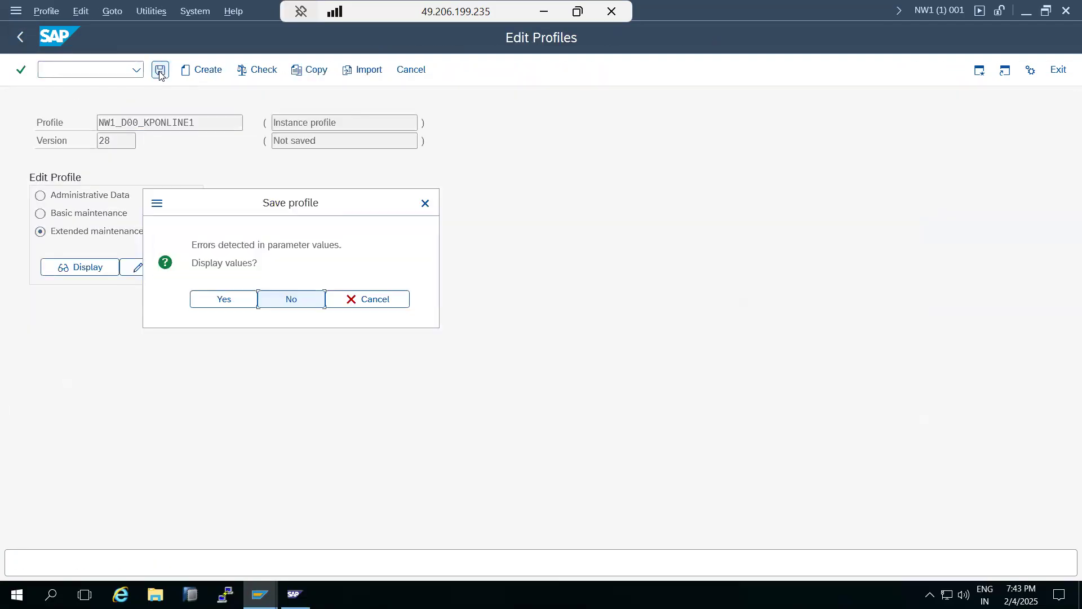
pyautogui.click(208, 305)
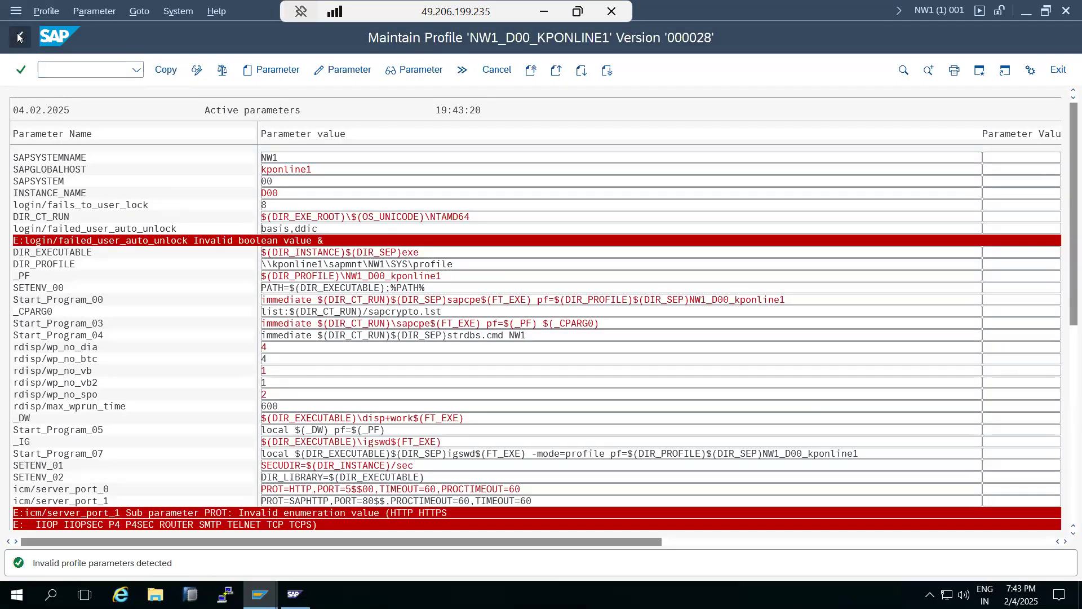
pyautogui.click(19, 37)
pyautogui.click(217, 299)
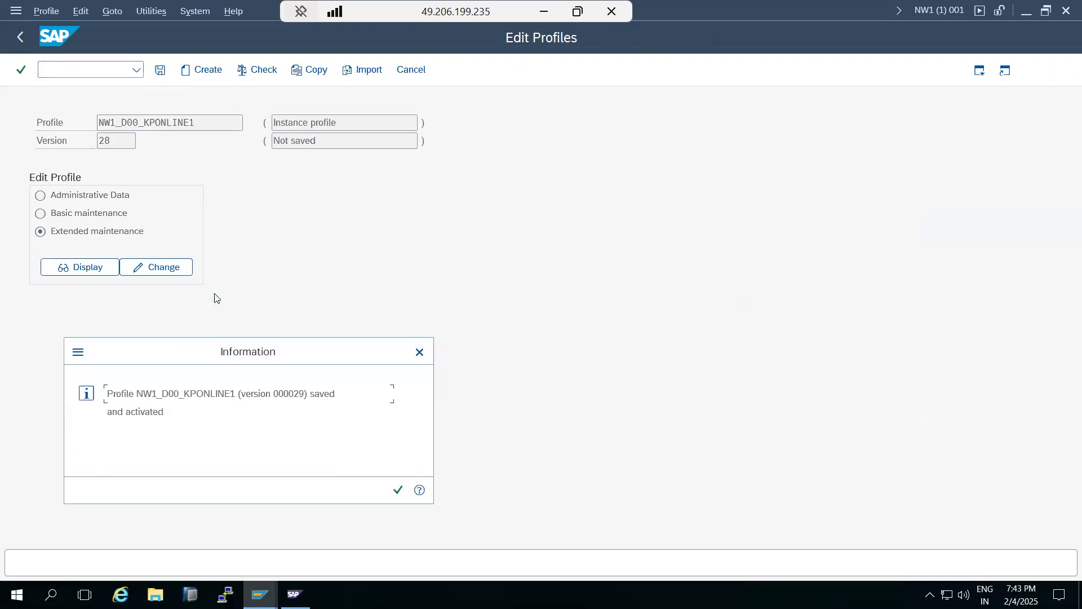
pyautogui.click(398, 490)
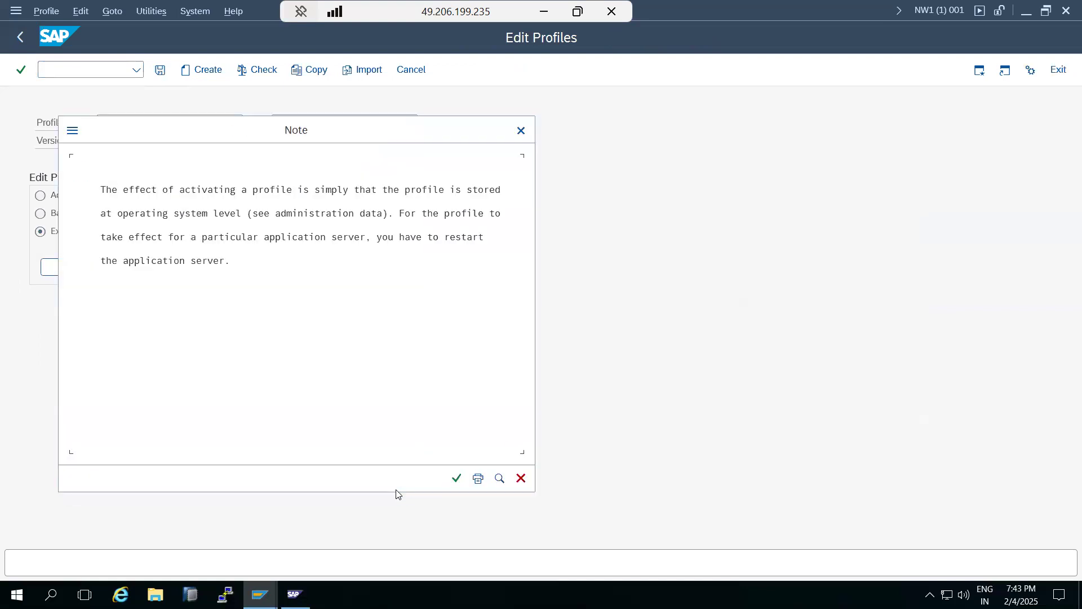
pyautogui.click(421, 241)
pyautogui.click(193, 260)
pyautogui.click(519, 134)
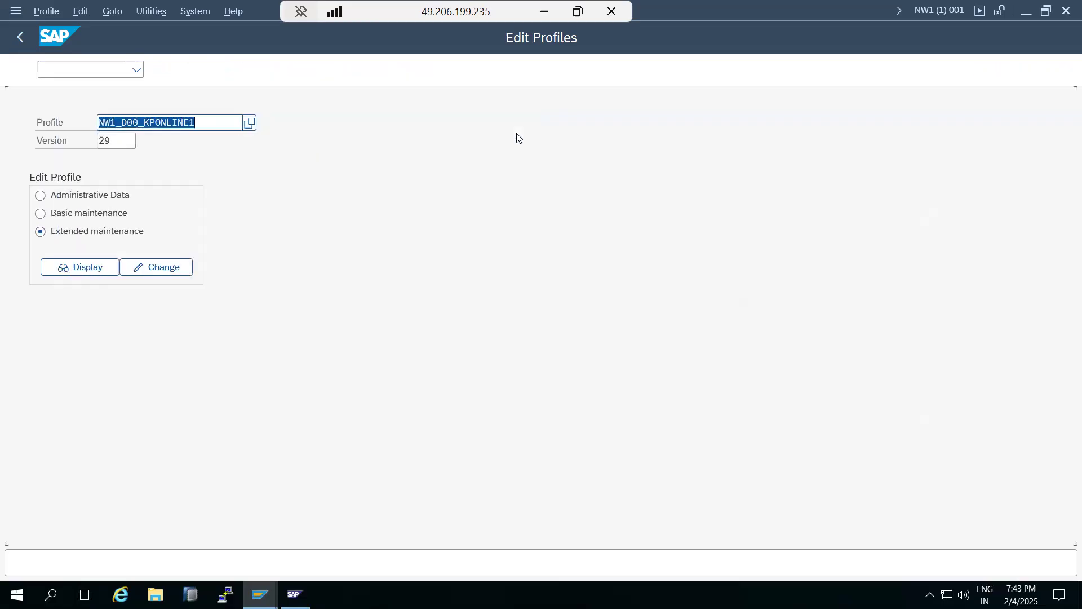
# - Leave the profile editor and start transaction rz10 again
pyautogui.click(12, 39)
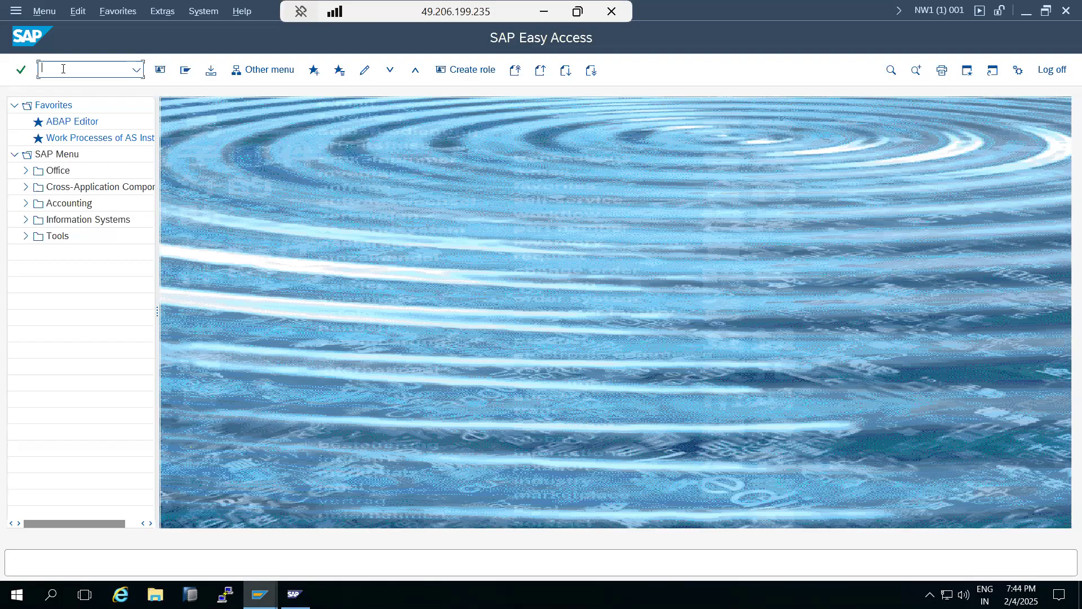
pyautogui.write('rz10')
pyautogui.press('Return')
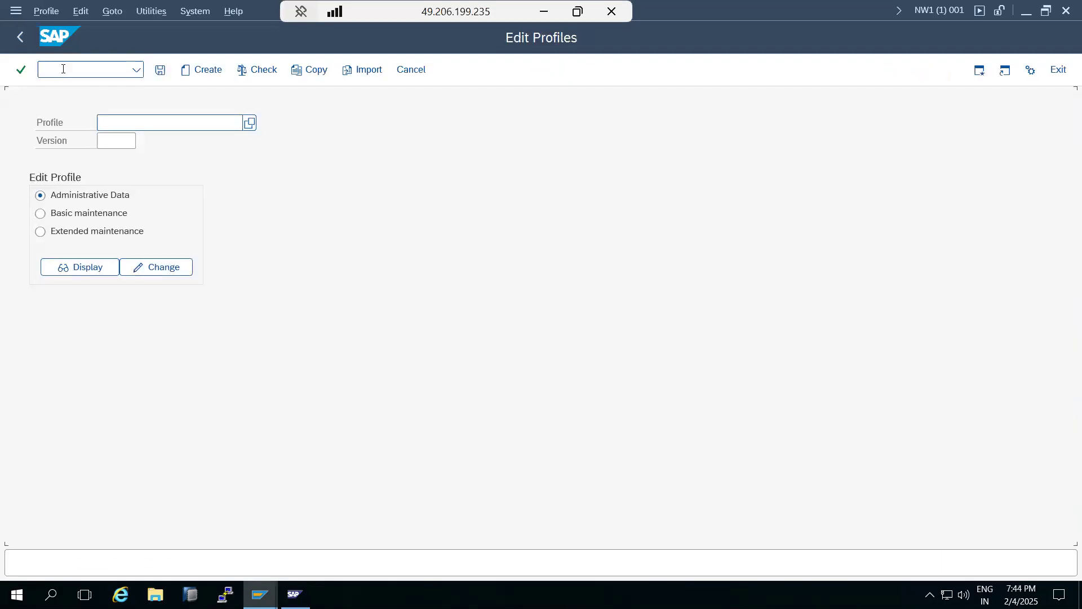
# - Display instance profile NW1_D00_KPONLINE1 in extended maintenance, review its active parameters and return to the profile selection
pyautogui.click(251, 125)
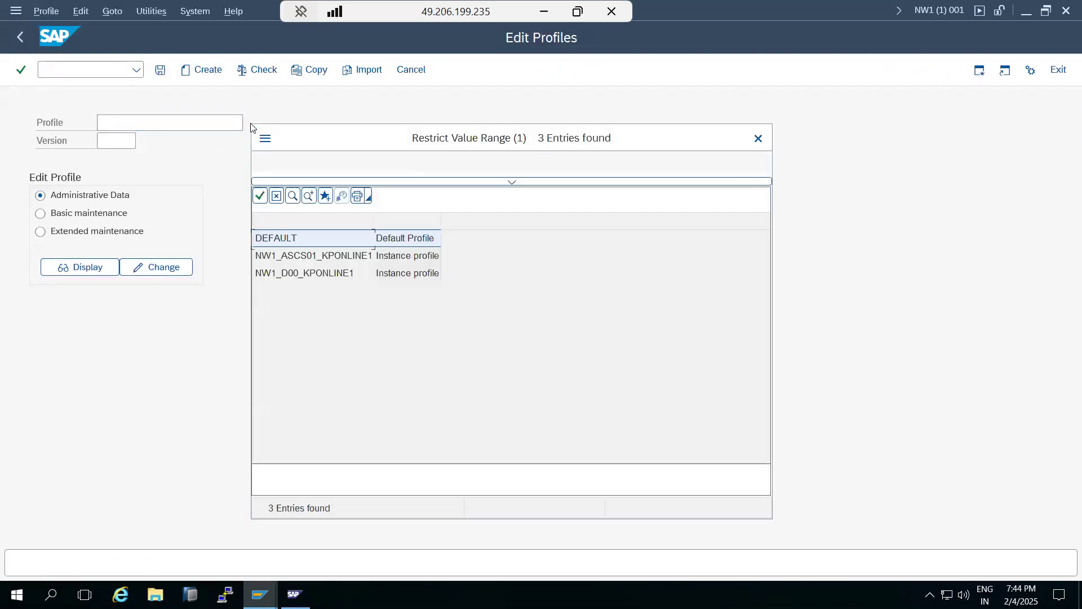
pyautogui.doubleClick(317, 276)
pyautogui.click(103, 234)
pyautogui.click(98, 269)
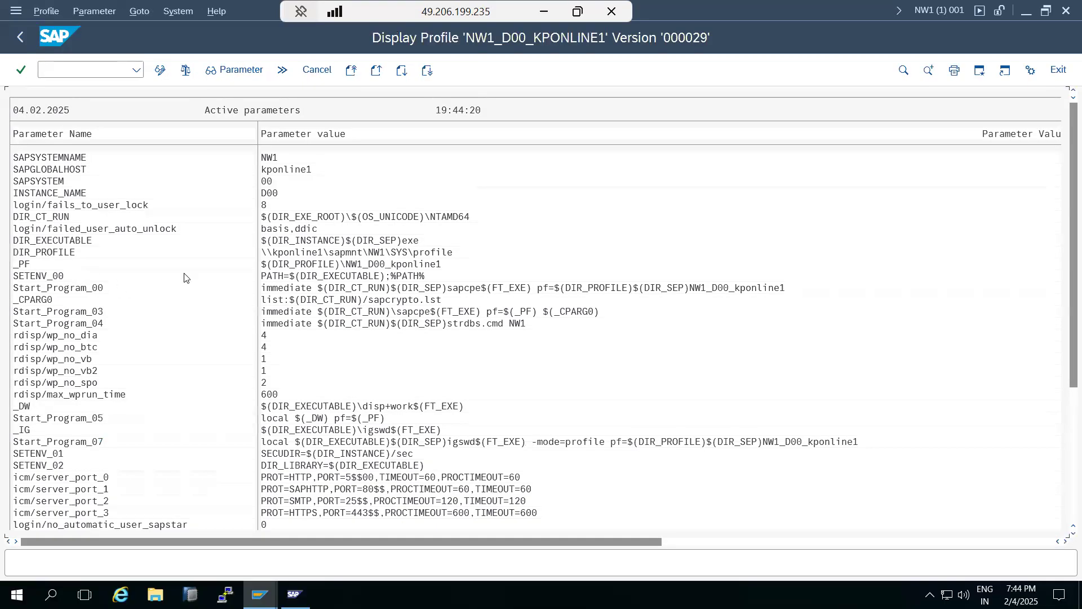
pyautogui.scroll(-1, 269, 433)
pyautogui.scroll(-7, 269, 433)
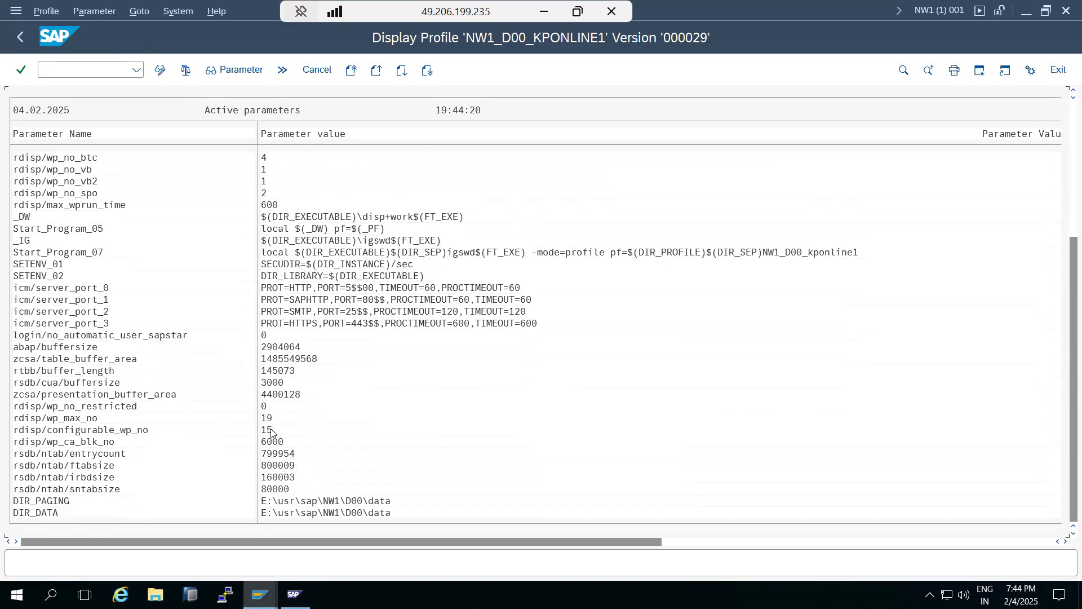
pyautogui.scroll(5, 271, 433)
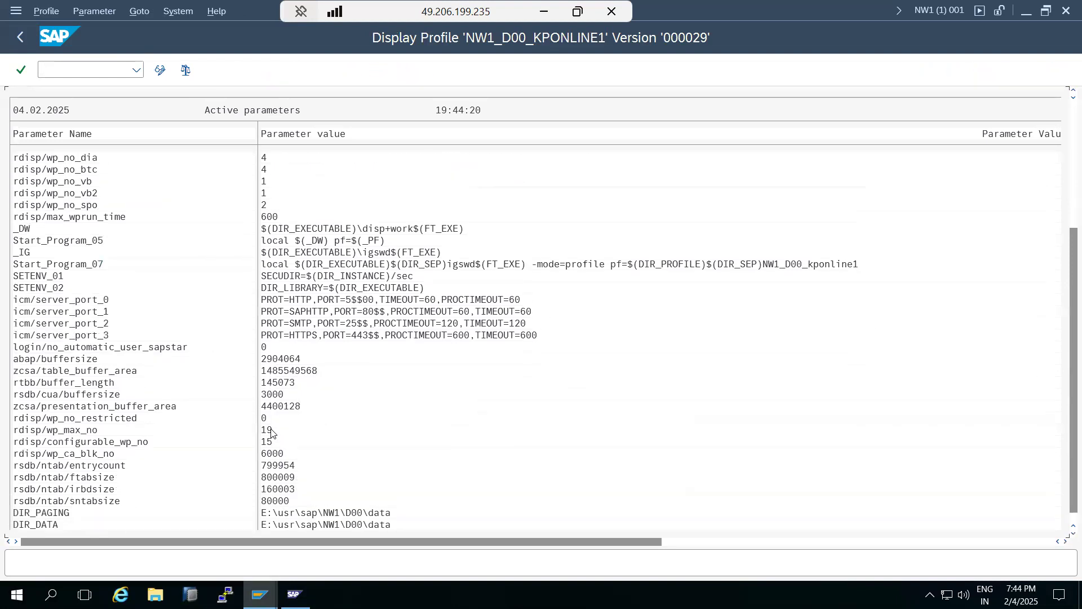
pyautogui.scroll(2, 263, 422)
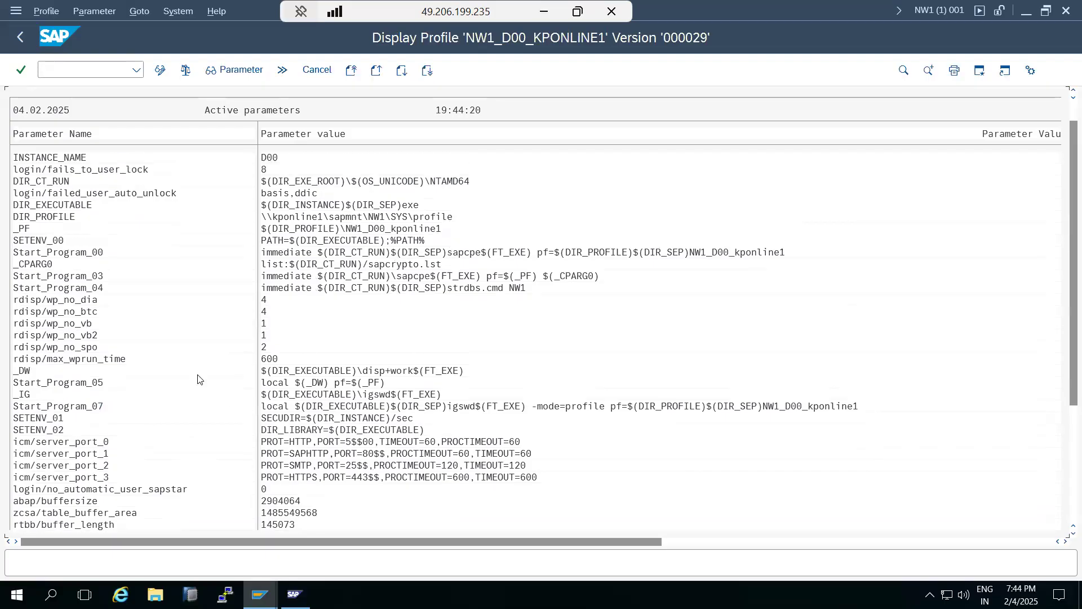
pyautogui.click(21, 37)
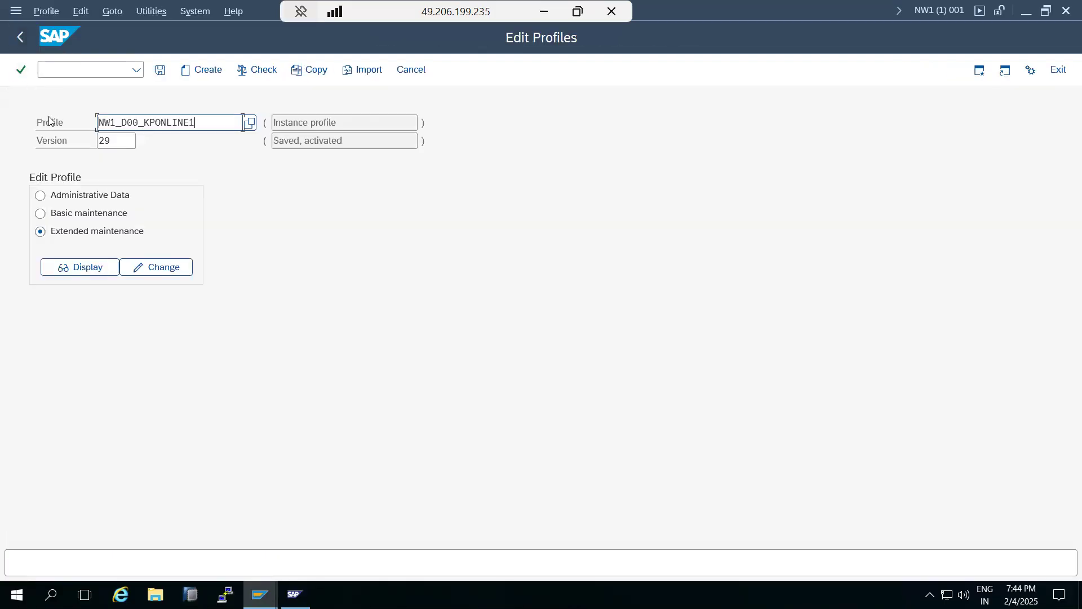
pyautogui.click(150, 267)
pyautogui.click(261, 70)
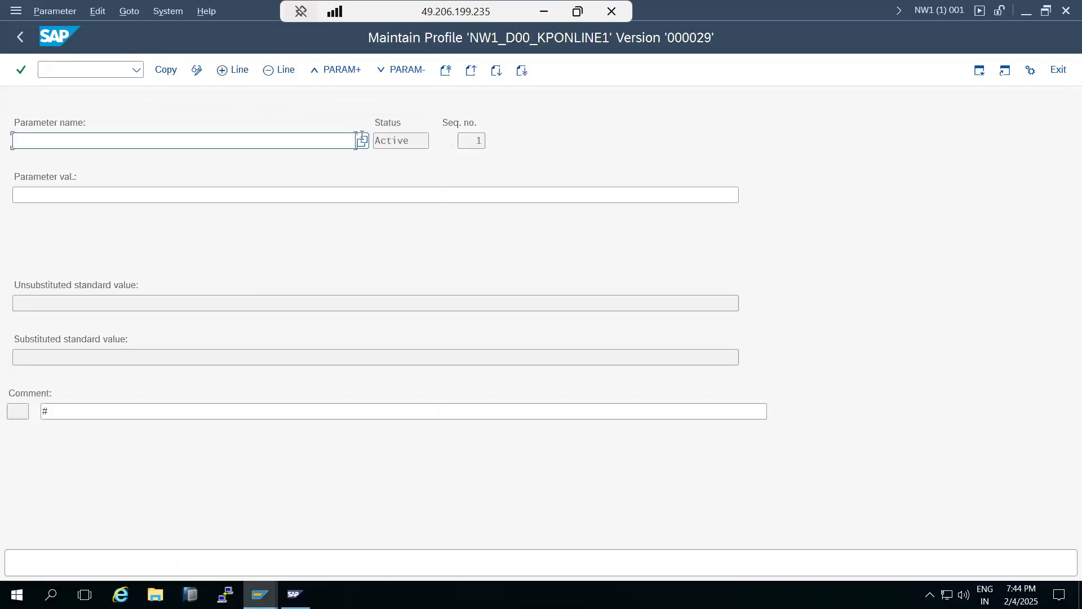
pyautogui.click(362, 141)
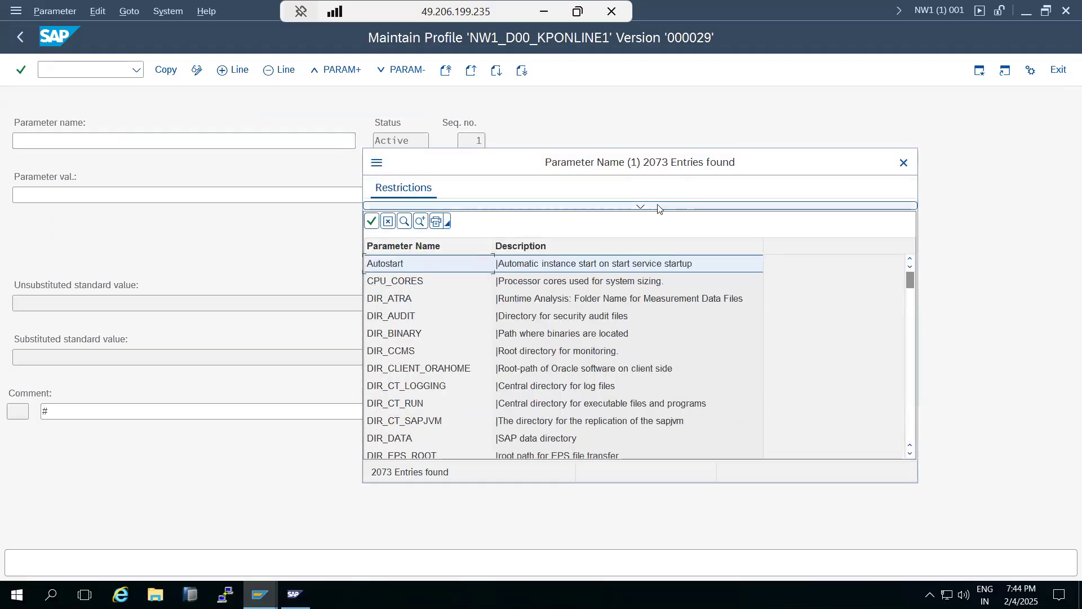
pyautogui.click(658, 207)
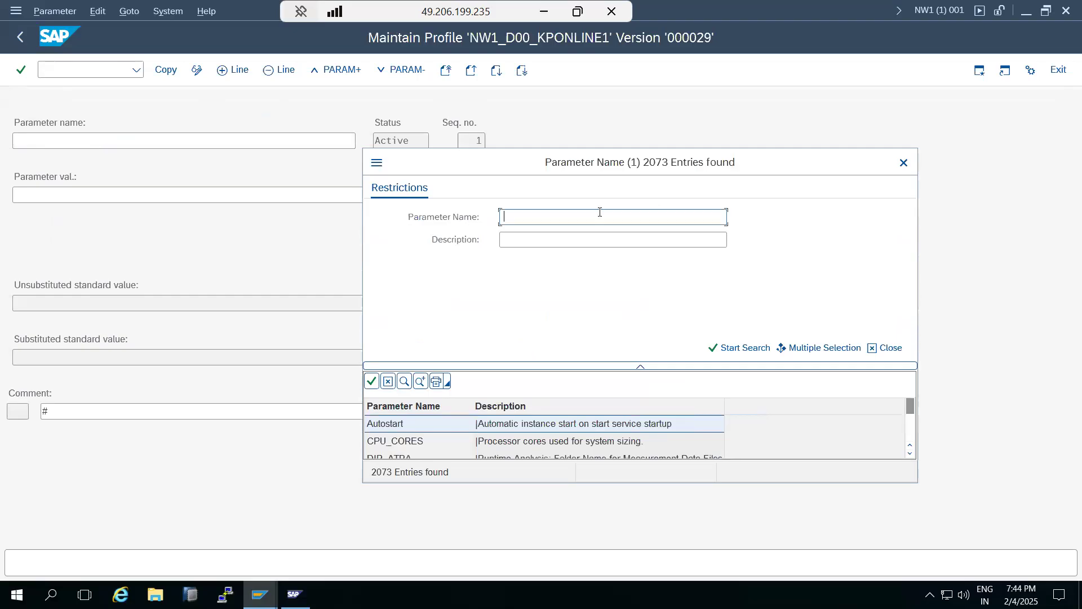
pyautogui.click(904, 163)
pyautogui.click(21, 37)
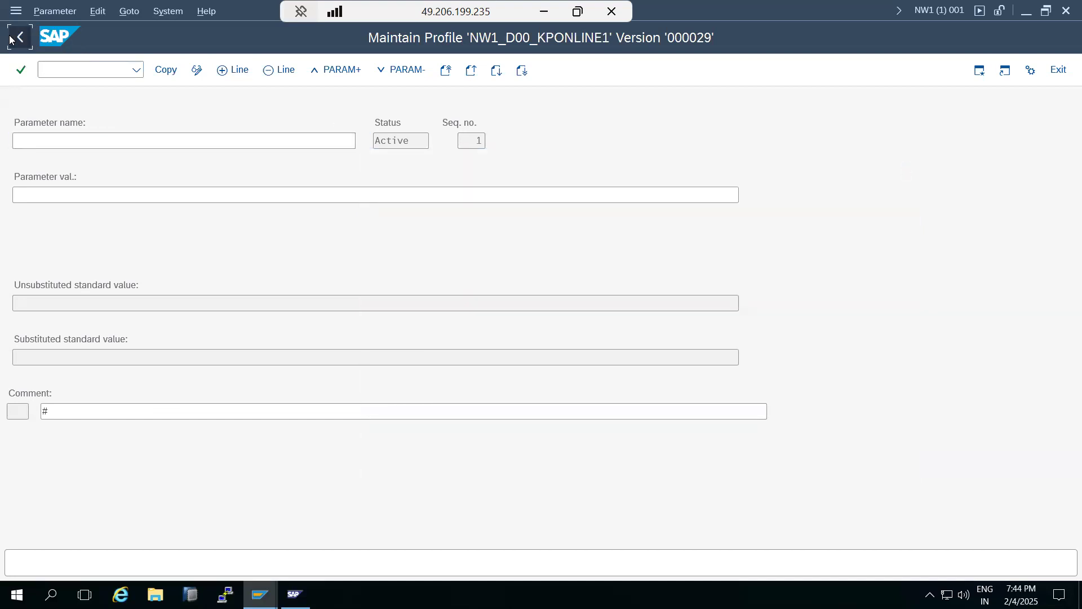
pyautogui.click(20, 37)
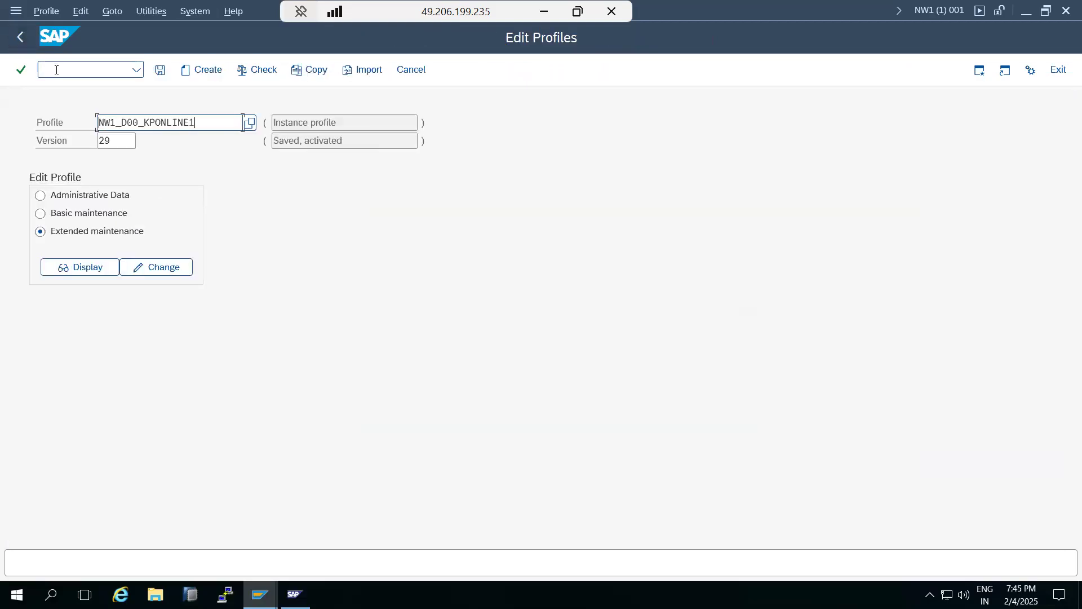
# - Run transaction AL08 and examine the system-wide user sessions of system NW1
pyautogui.write('/nal08')
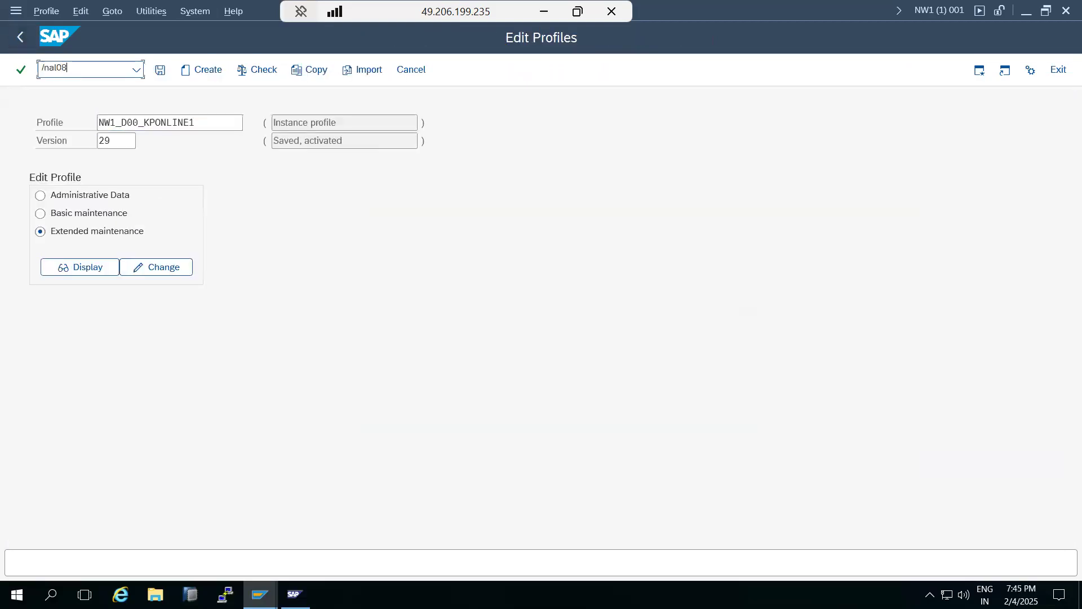
pyautogui.press('Return')
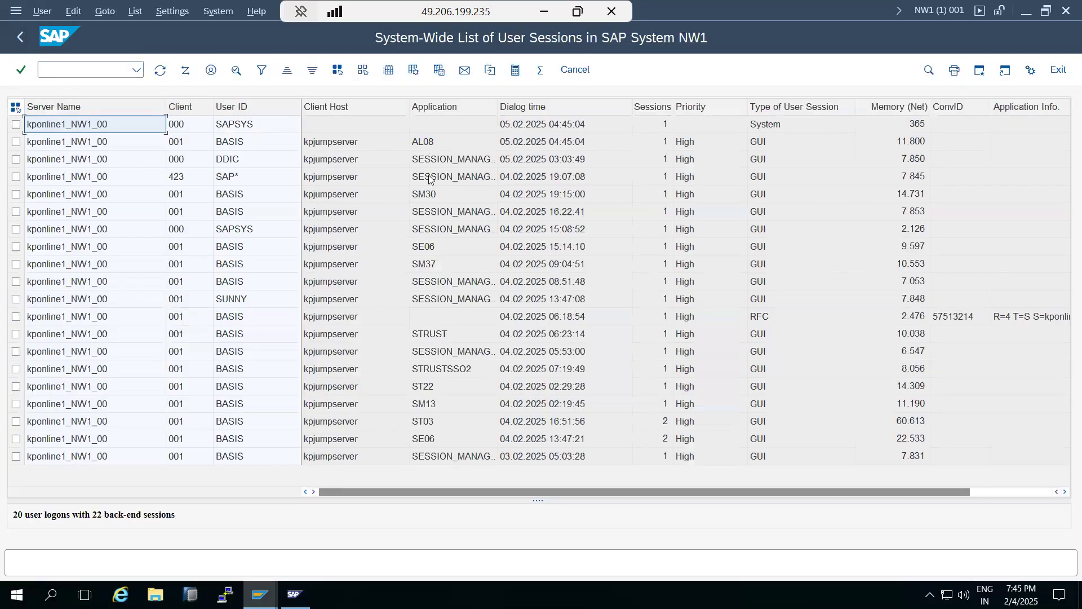
pyautogui.hscroll(2, 434, 364)
pyautogui.hscroll(-2, 391, 388)
pyautogui.click(238, 302)
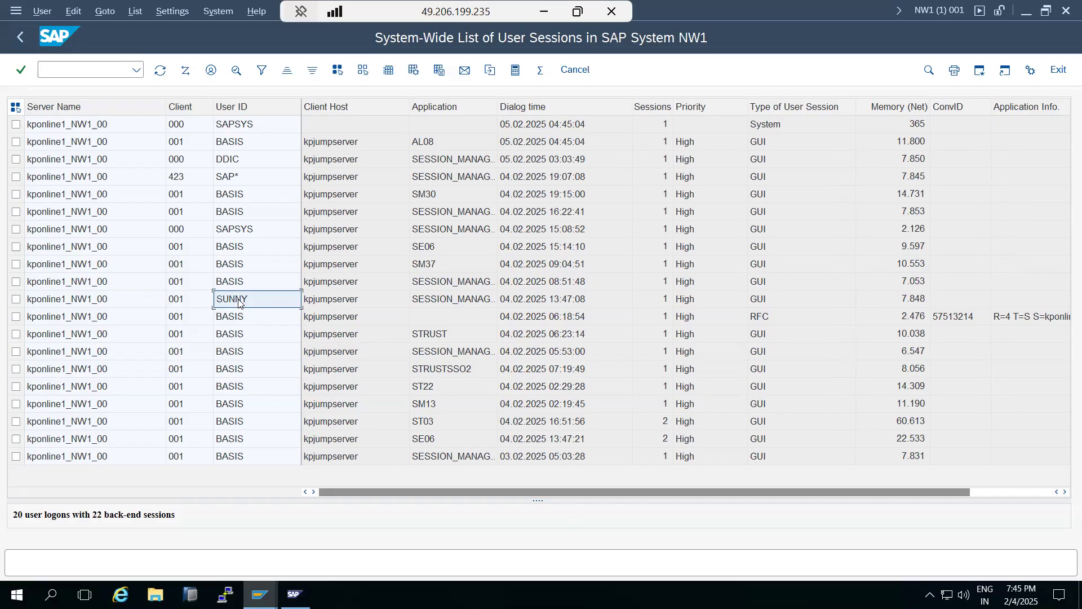
# - Open a connection to the ECD system from SAP Logon and log on to client 100 as basis with the account password
pyautogui.moveTo(259, 594)
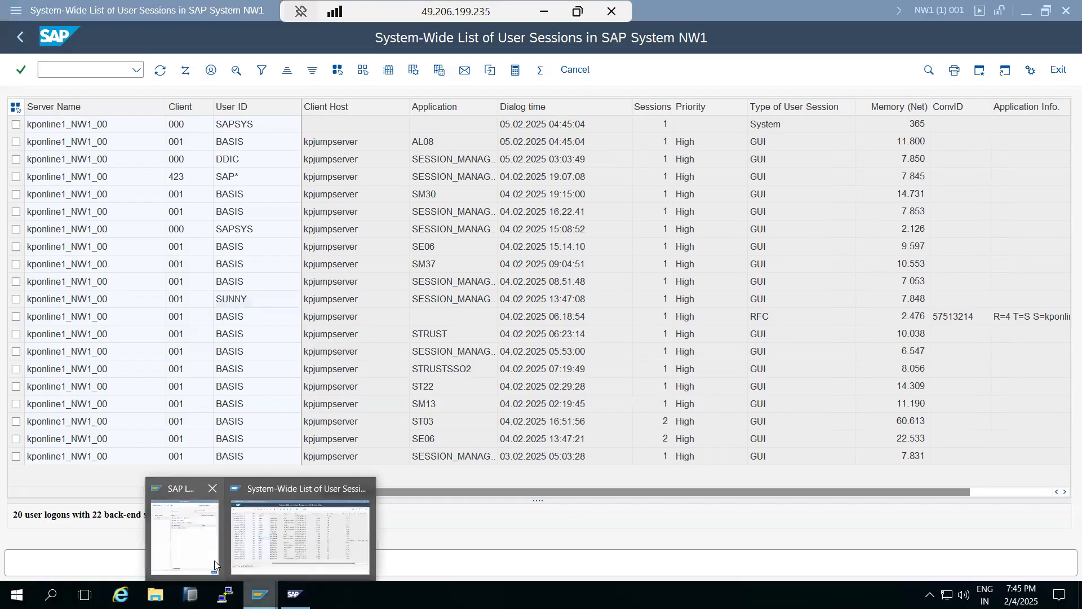
pyautogui.click(199, 555)
pyautogui.doubleClick(266, 172)
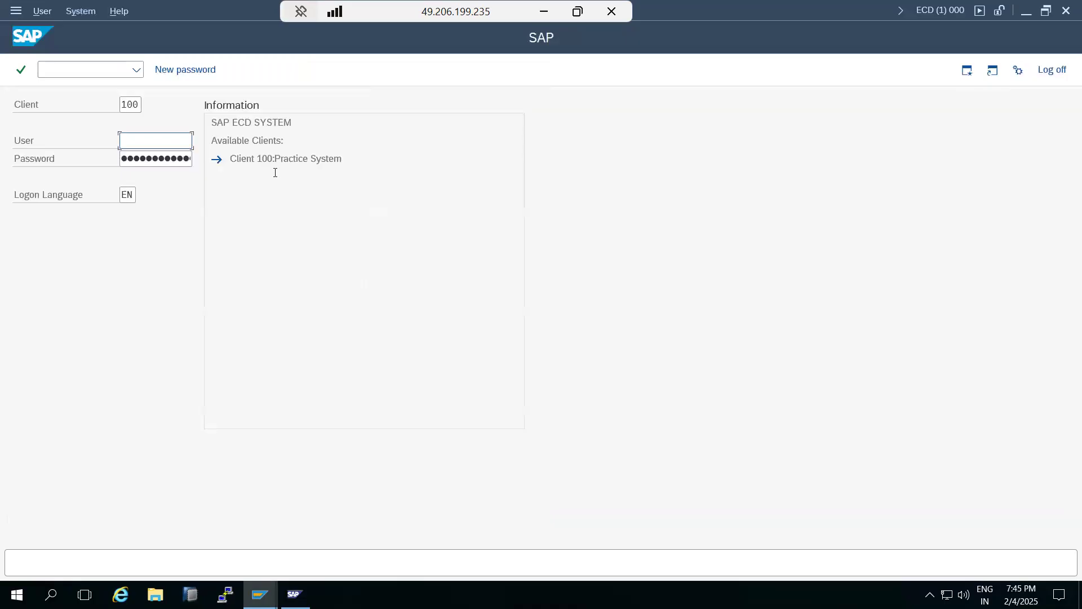
pyautogui.write('basis')
pyautogui.press('Tab')
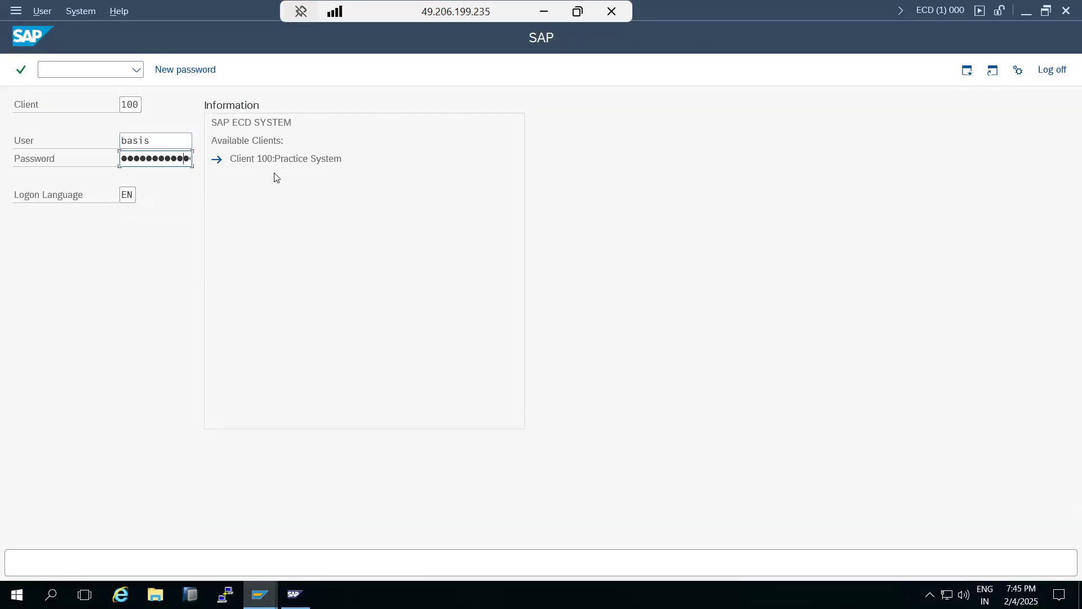
pyautogui.press('Return')
# - Run transaction AL08 in ECD, examine which applications the user sessions are running and return to the start screen
pyautogui.write('al08')
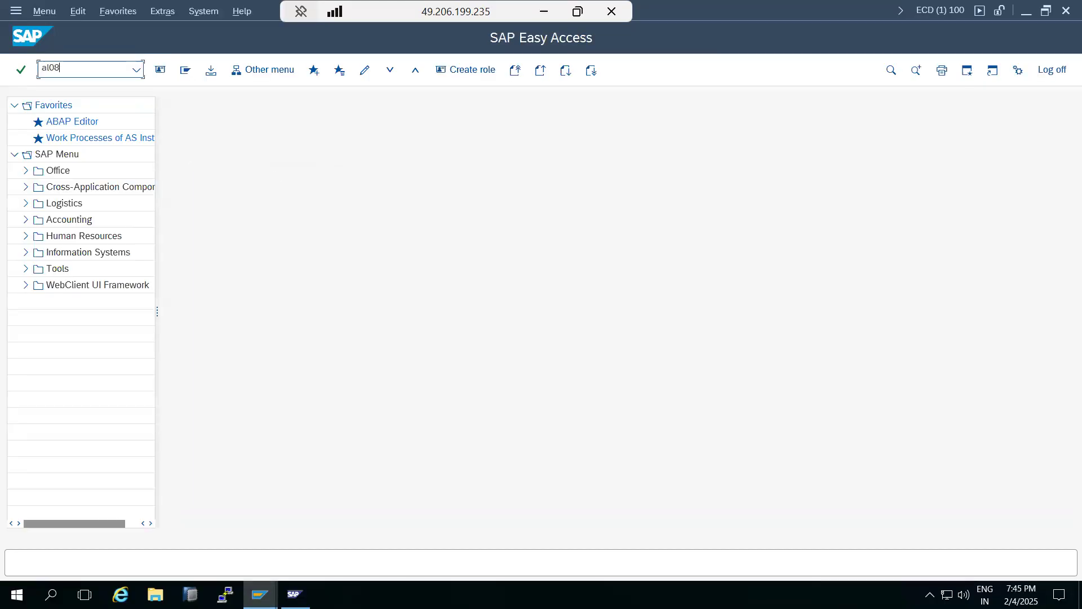
pyautogui.press('Return')
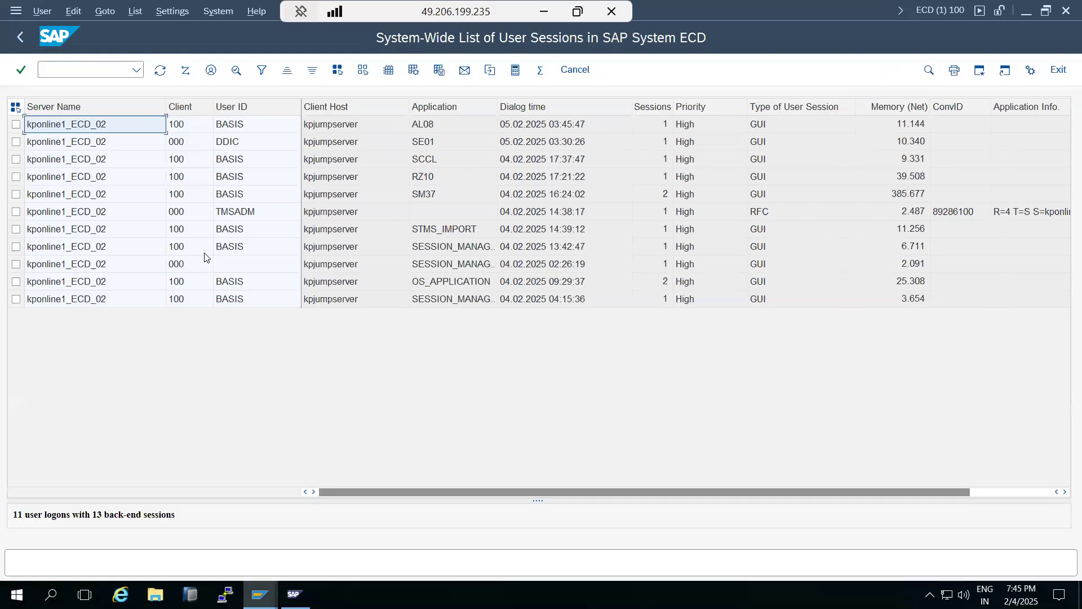
pyautogui.click(430, 285)
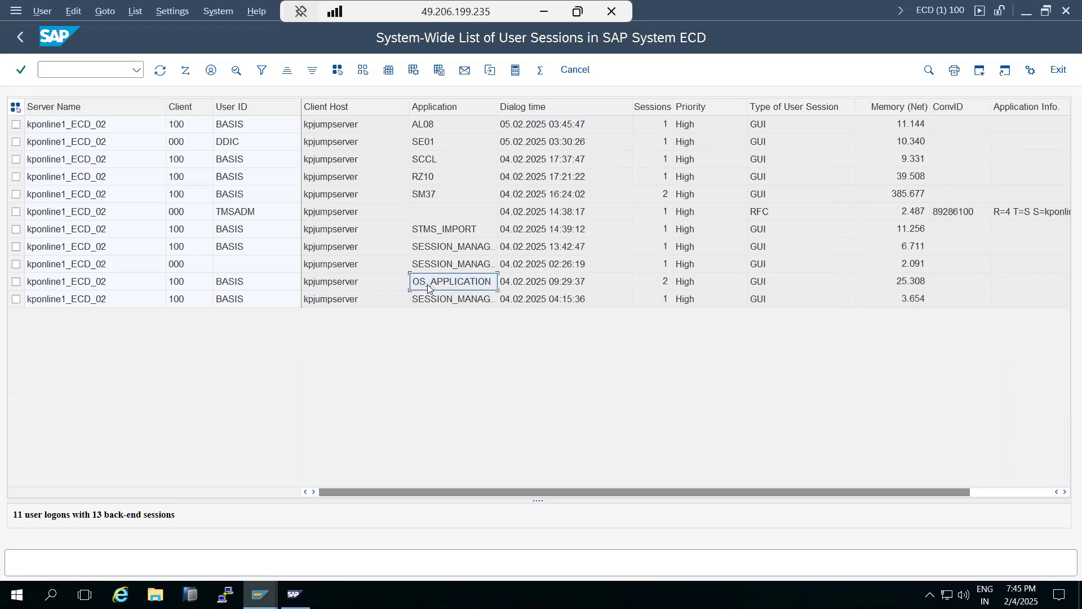
pyautogui.click(424, 236)
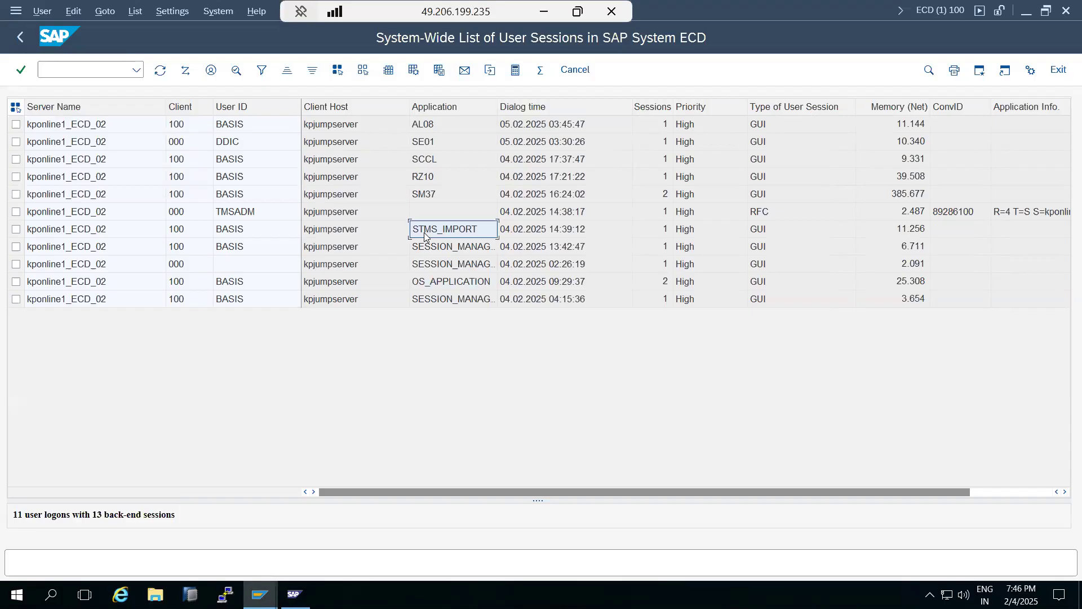
pyautogui.click(422, 163)
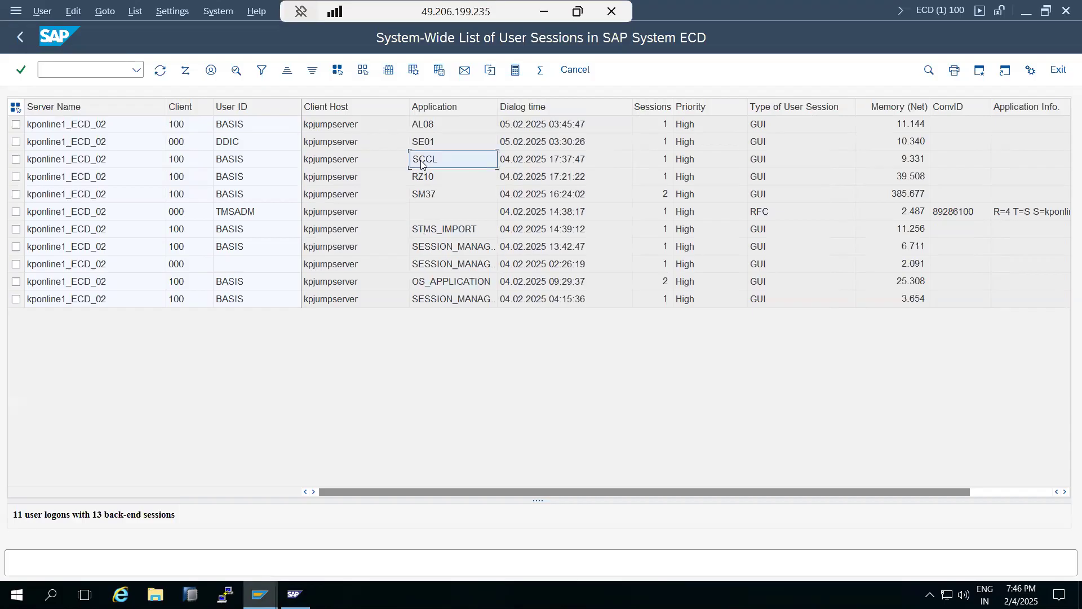
pyautogui.click(421, 178)
pyautogui.click(416, 197)
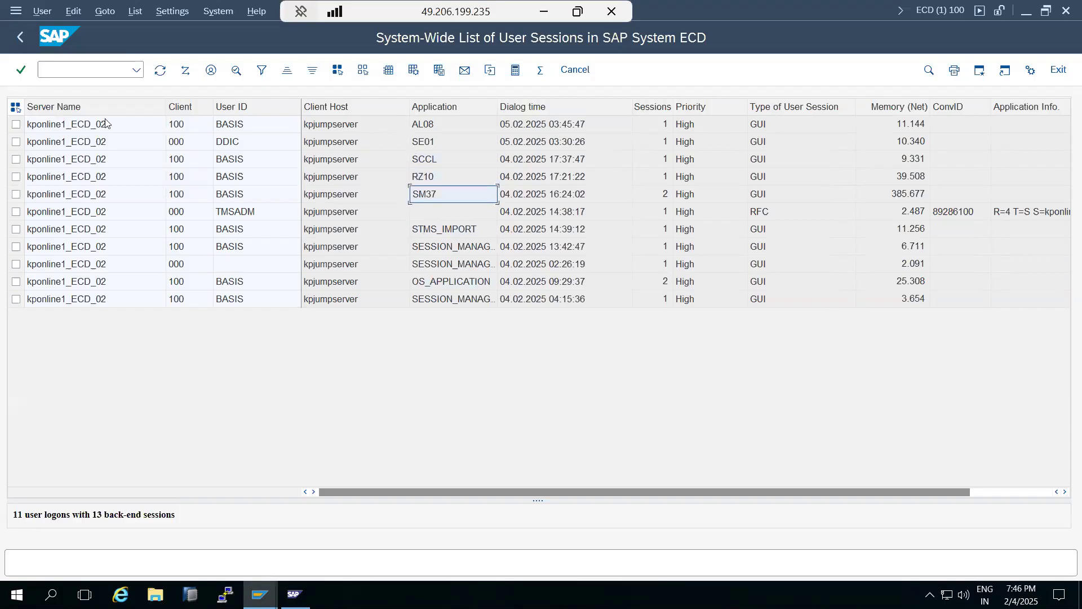
pyautogui.click(20, 37)
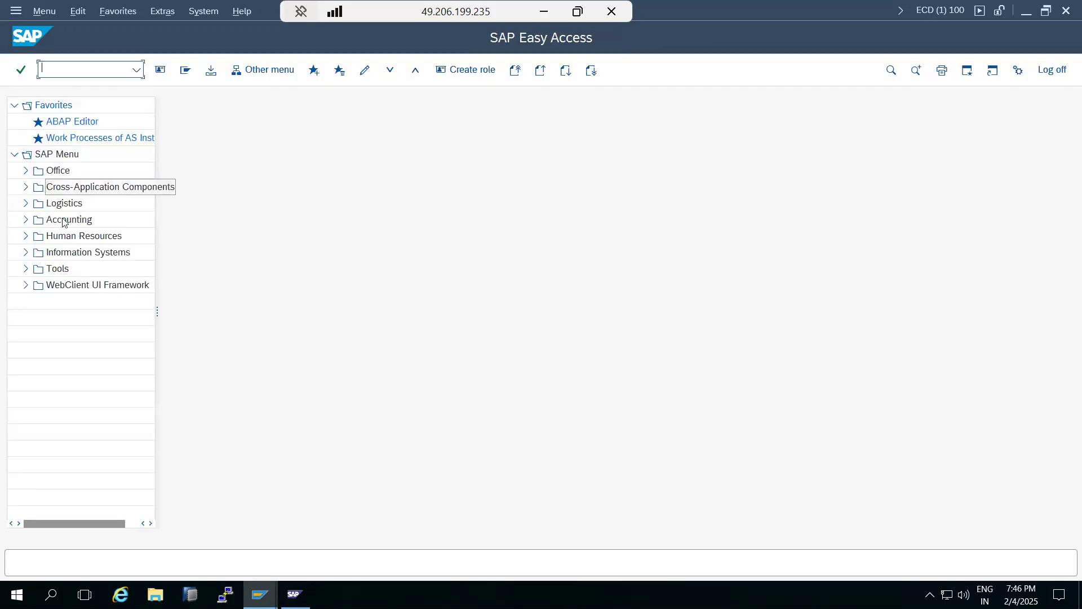
# - Start transaction RZ10 in the ECD session and dismiss the information message
pyautogui.click(251, 592)
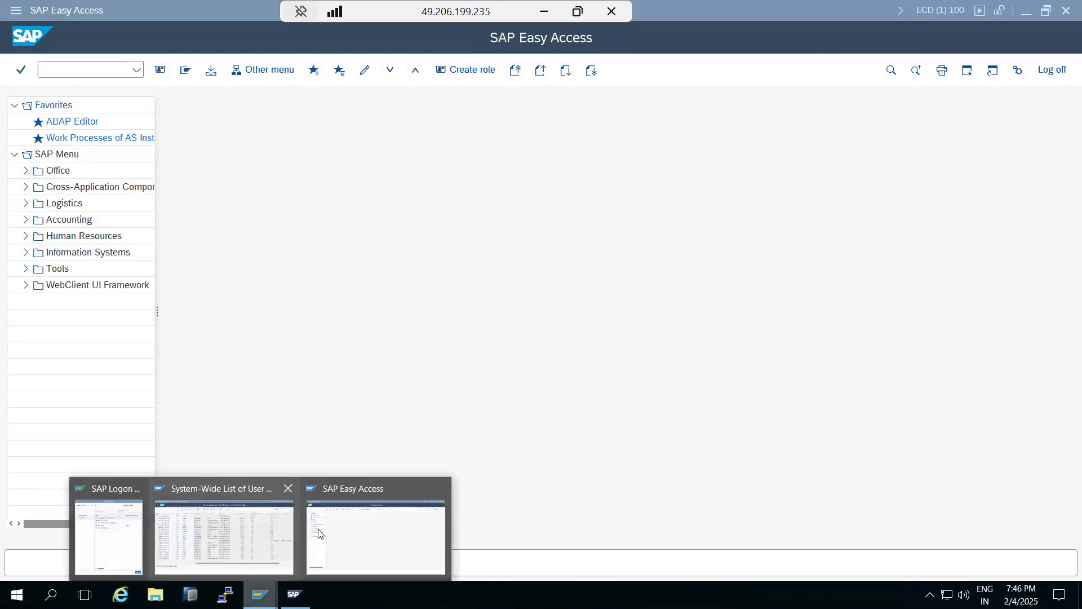
pyautogui.click(319, 533)
pyautogui.write('rz1')
pyautogui.press('Return')
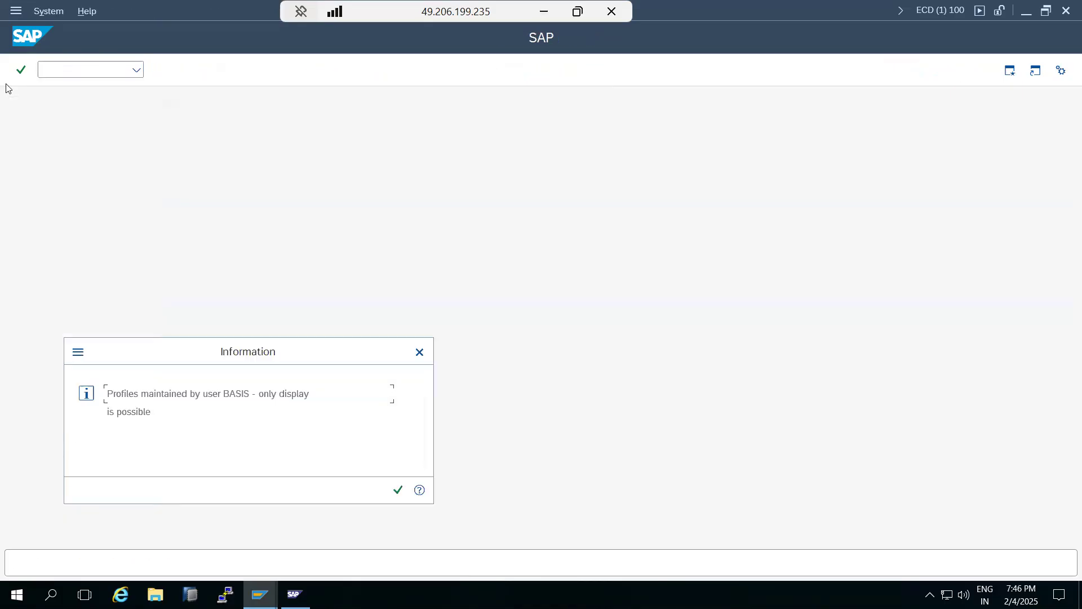
pyautogui.click(398, 489)
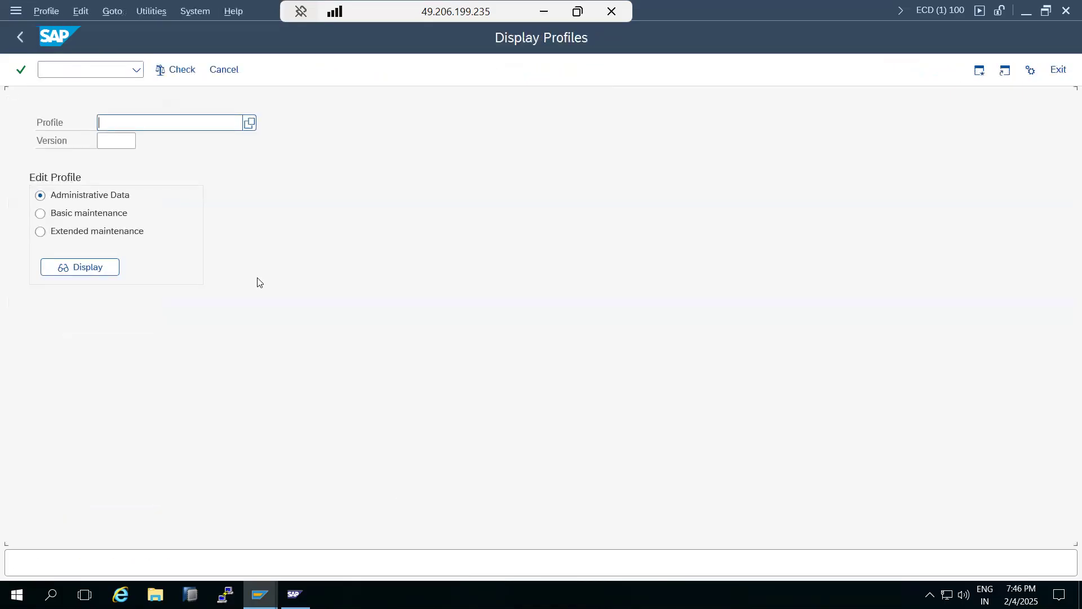
# - Display instance profile ECD_D02_KPONLINE1 in extended maintenance and check the rdisp/wp_no_dia value
pyautogui.click(249, 123)
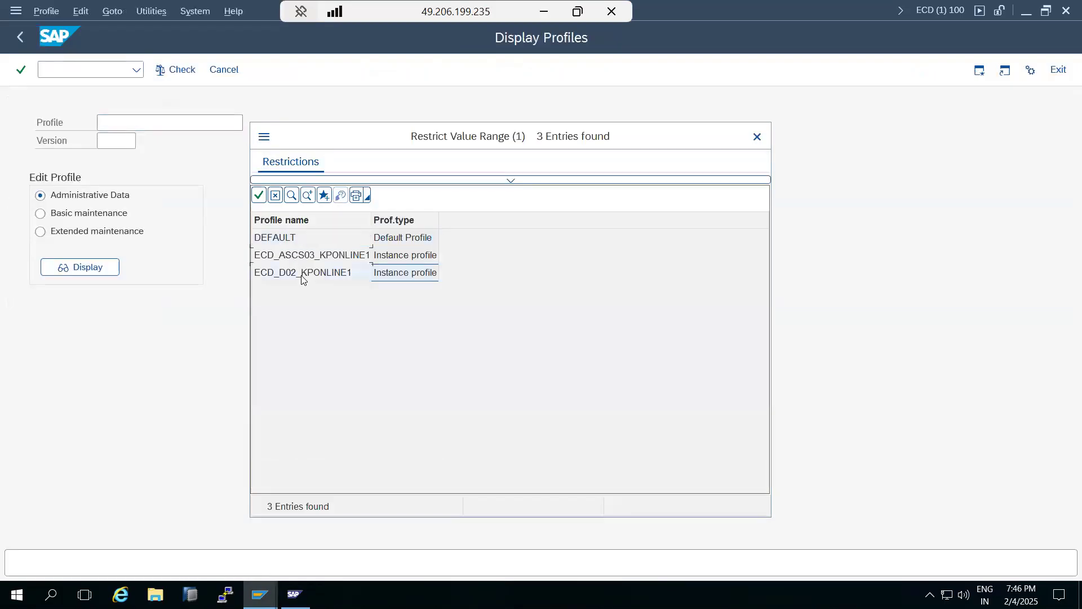
pyautogui.doubleClick(302, 273)
pyautogui.click(100, 232)
pyautogui.click(98, 267)
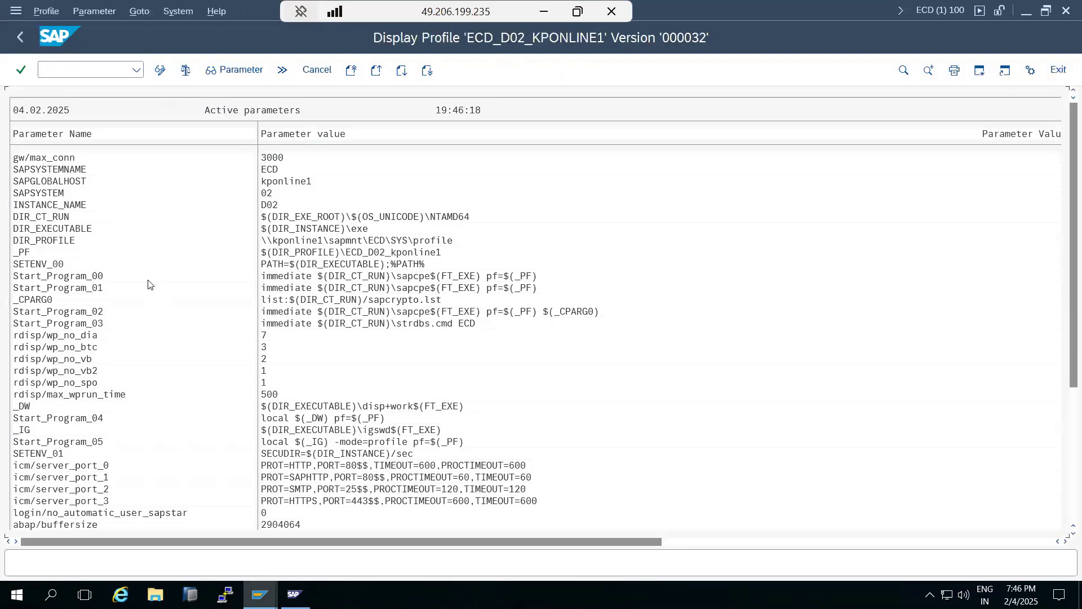
pyautogui.click(269, 336)
# - Switch to the SAP Management Console and expand the collapsed SAP Systems folders and the ECD system to show its instances
pyautogui.click(294, 593)
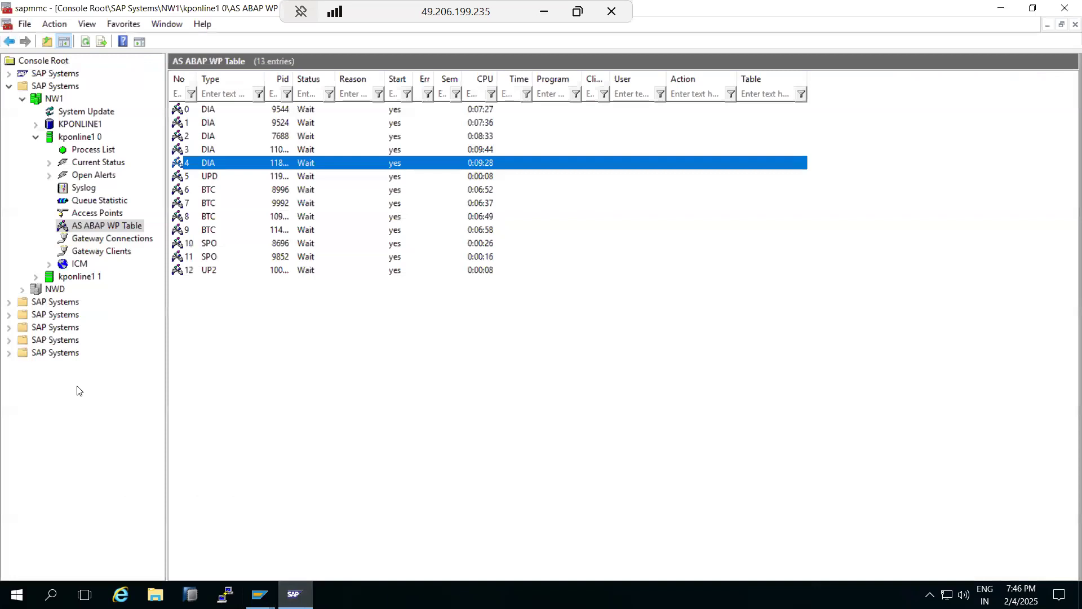
pyautogui.click(9, 352)
pyautogui.click(10, 340)
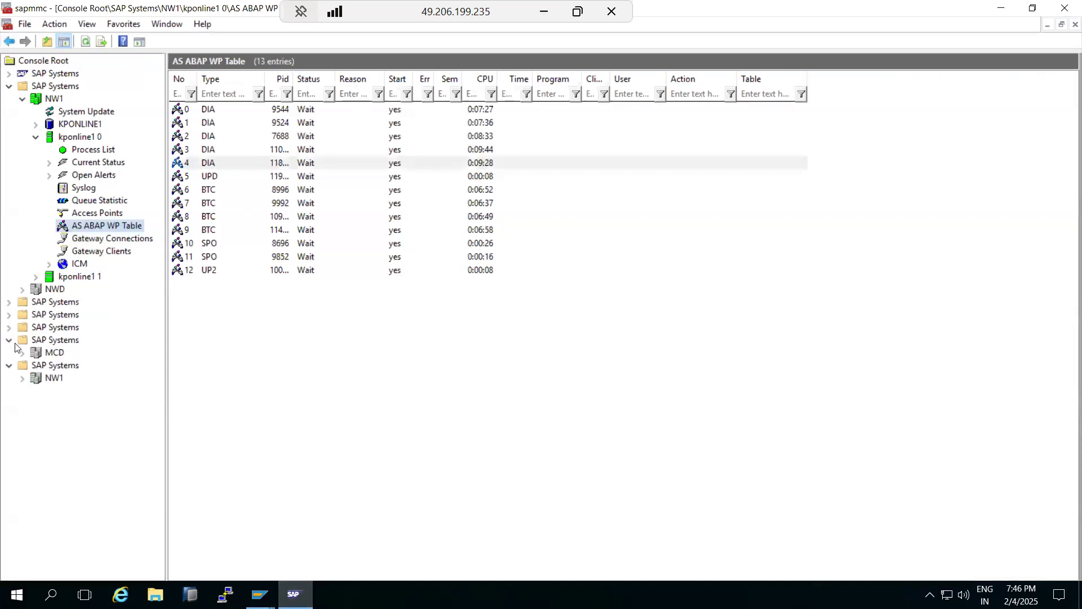
pyautogui.click(9, 327)
pyautogui.click(9, 315)
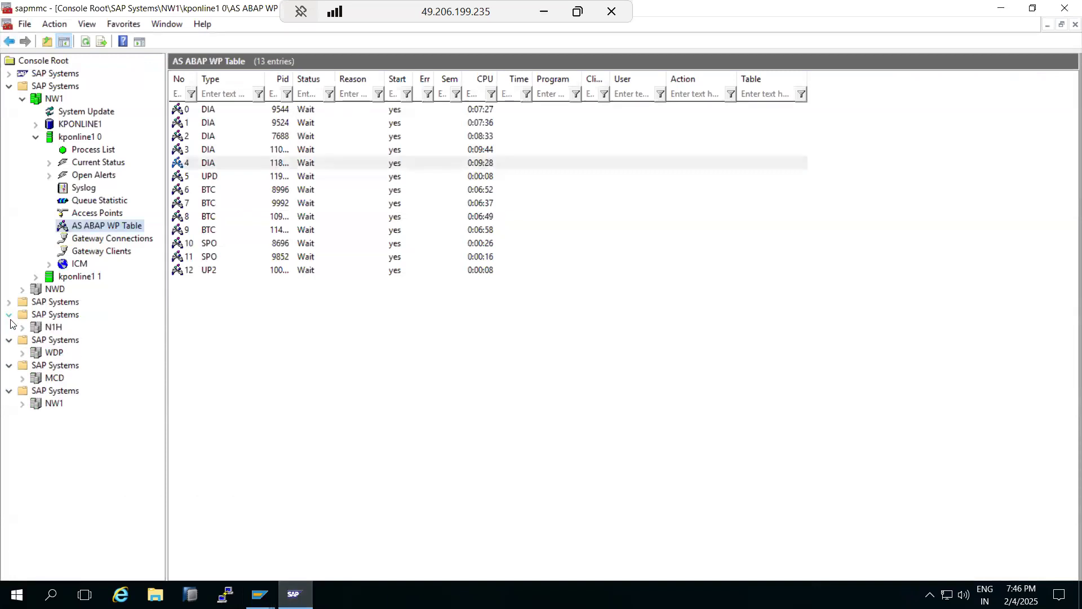
pyautogui.click(8, 303)
pyautogui.click(22, 316)
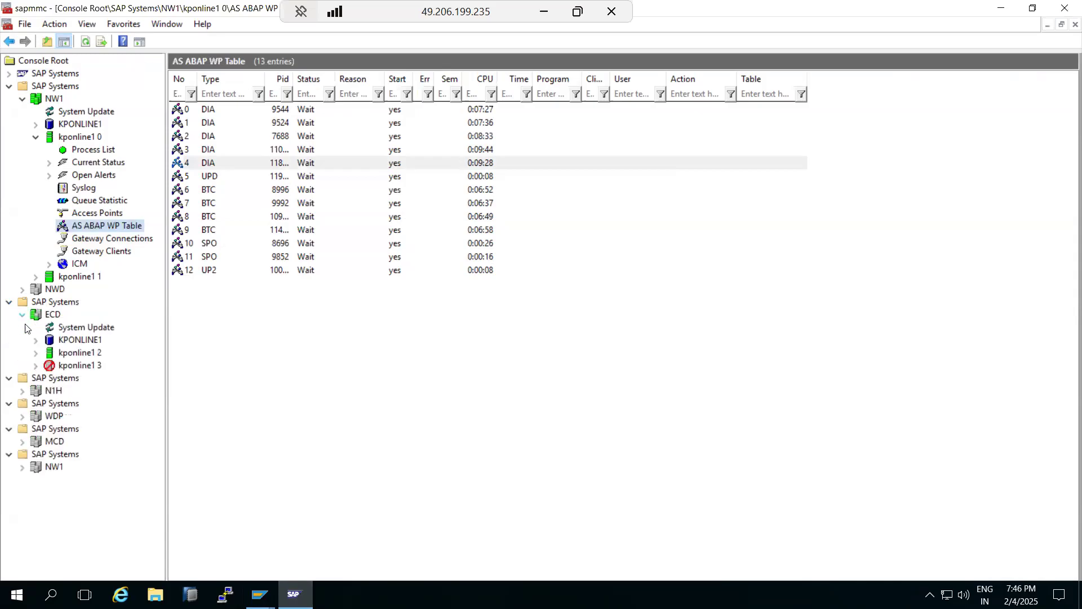
# - Expand ECD instance kponline1 2, authenticate its Access Points with the OS password, and examine the AS ABAP WP Table
pyautogui.click(35, 353)
pyautogui.click(100, 429)
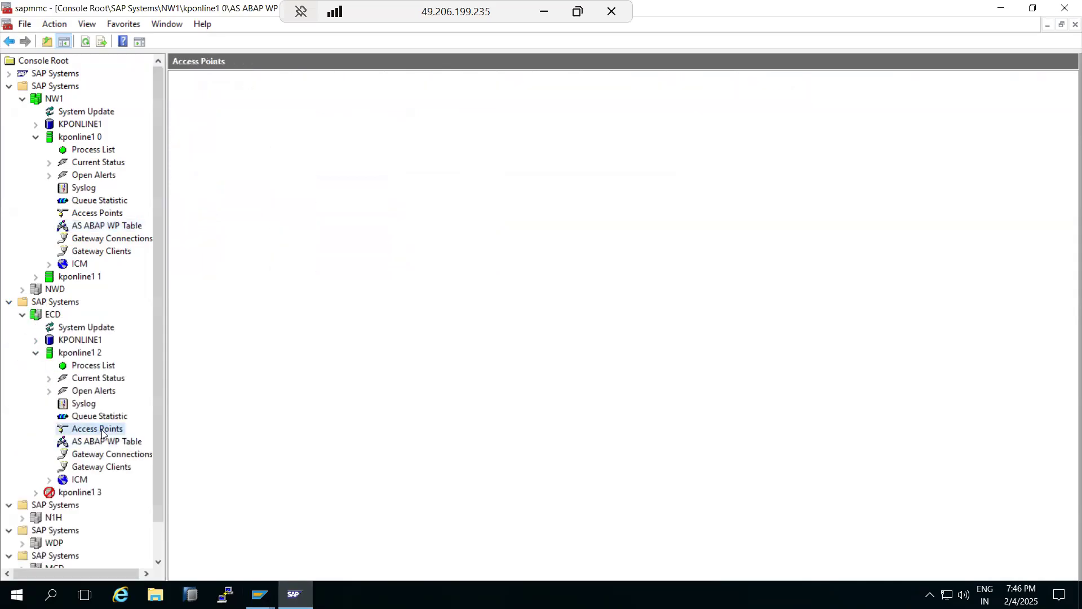
pyautogui.click(480, 313)
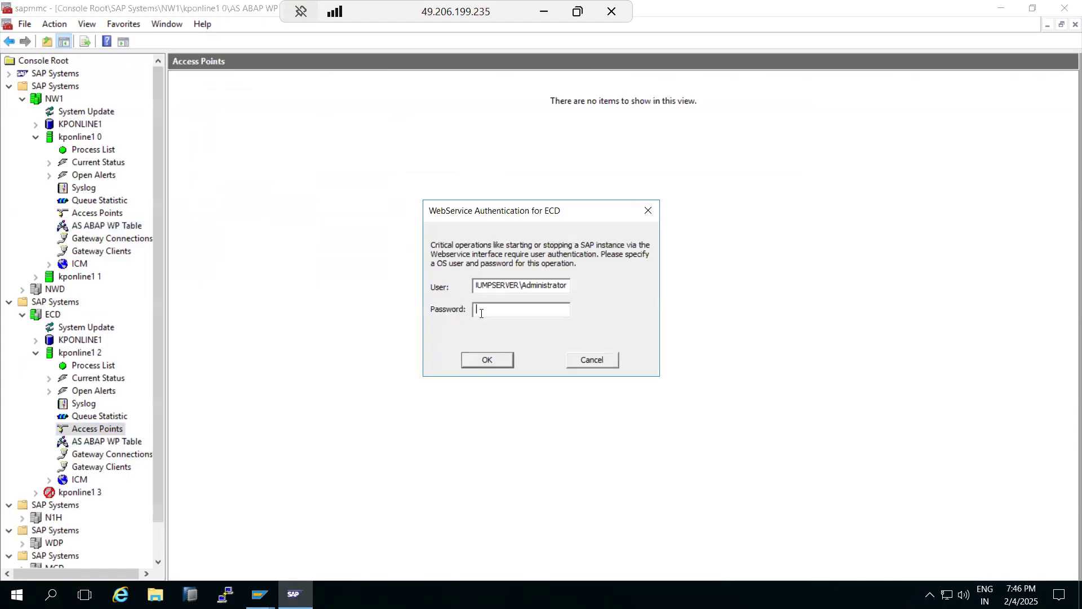
pyautogui.write('*****')
pyautogui.press('Return')
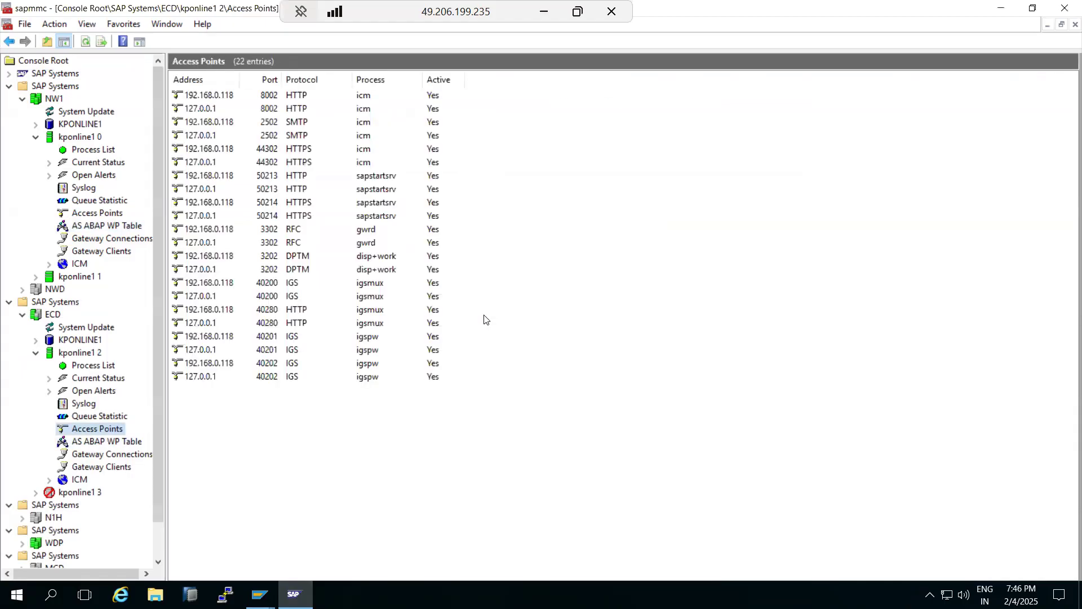
pyautogui.click(121, 445)
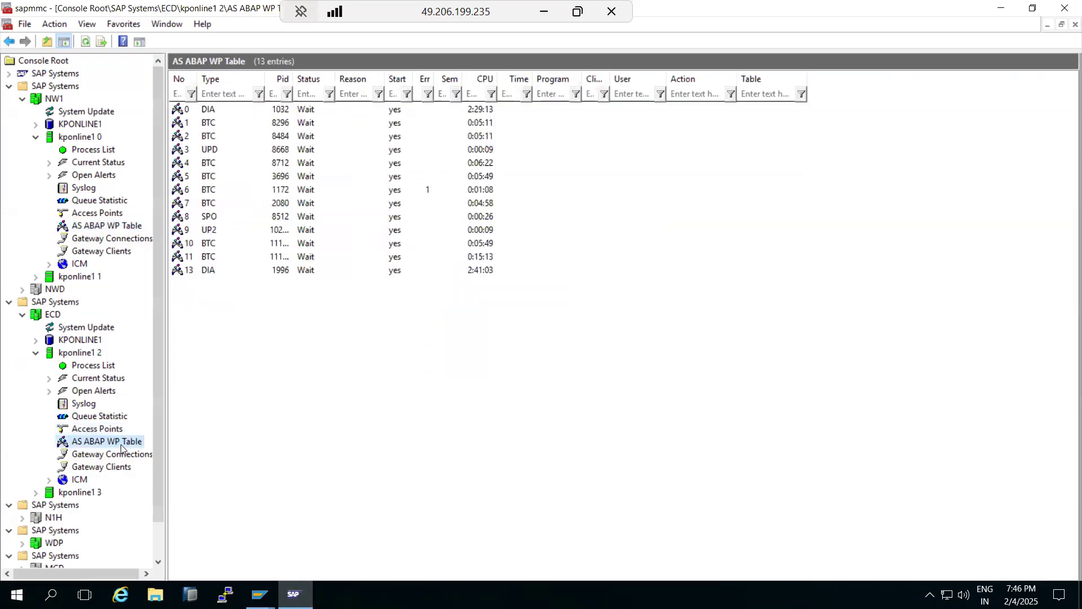
pyautogui.click(216, 111)
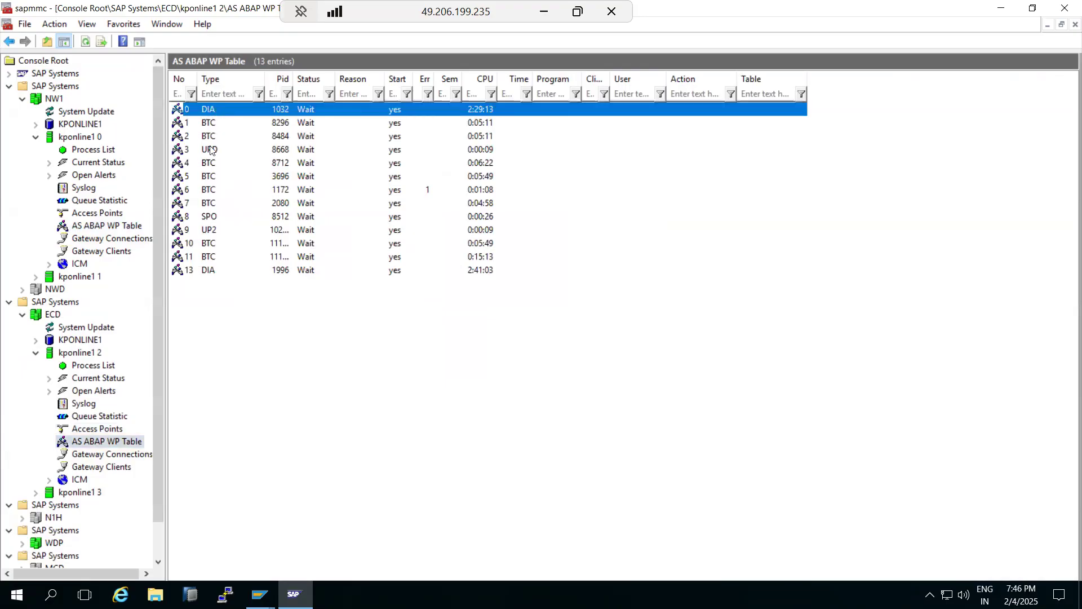
# - Switch to the ECD profile session, start transaction RZ04 and open the instances' work process distribution for the operation modes
pyautogui.moveTo(259, 593)
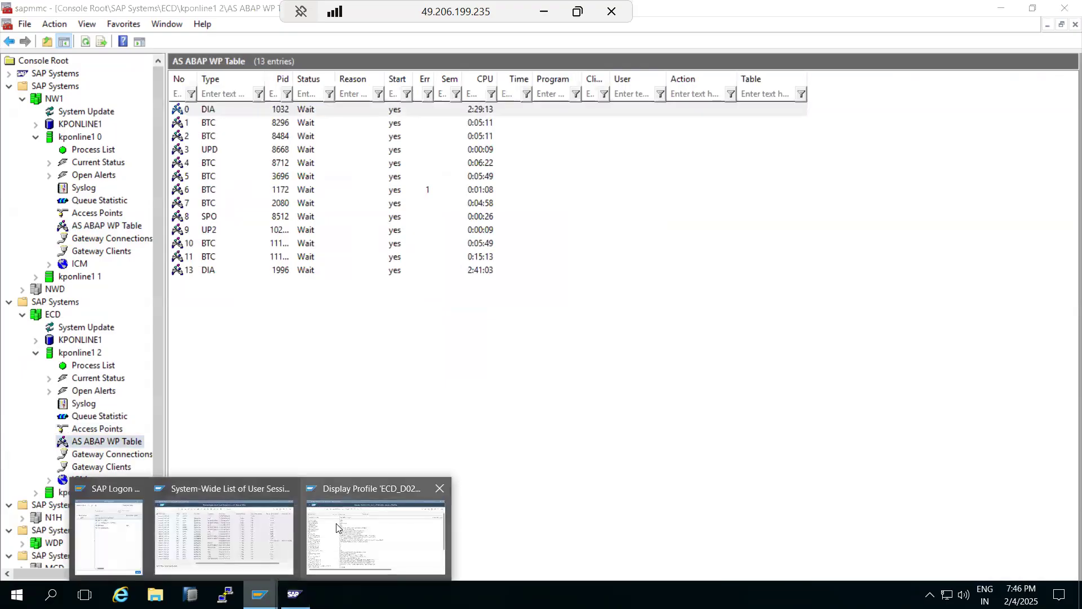
pyautogui.click(372, 524)
pyautogui.click(54, 66)
pyautogui.write('/nrz04')
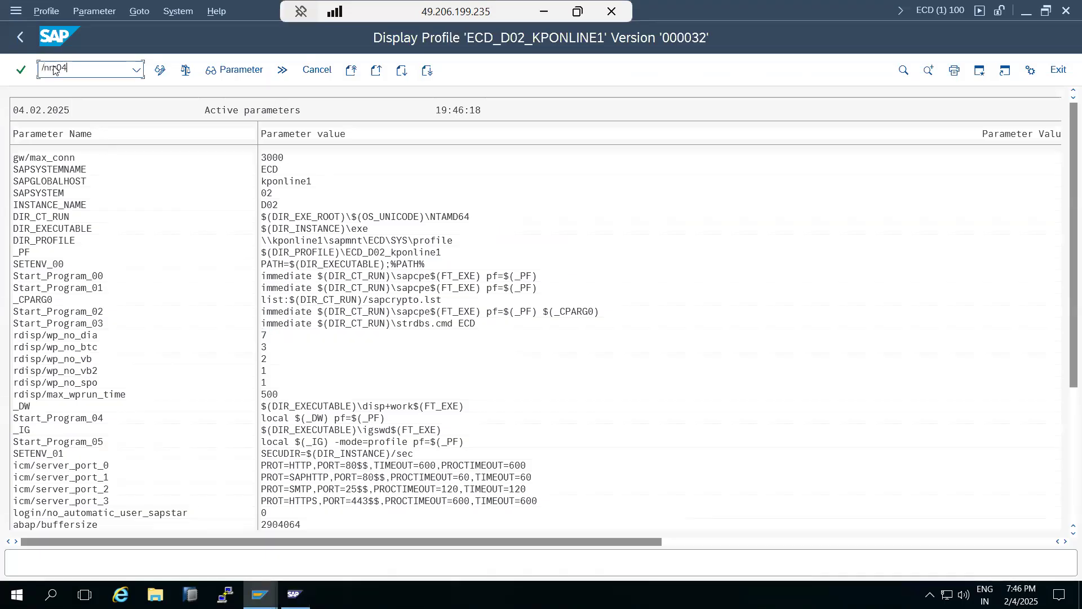
pyautogui.press('Return')
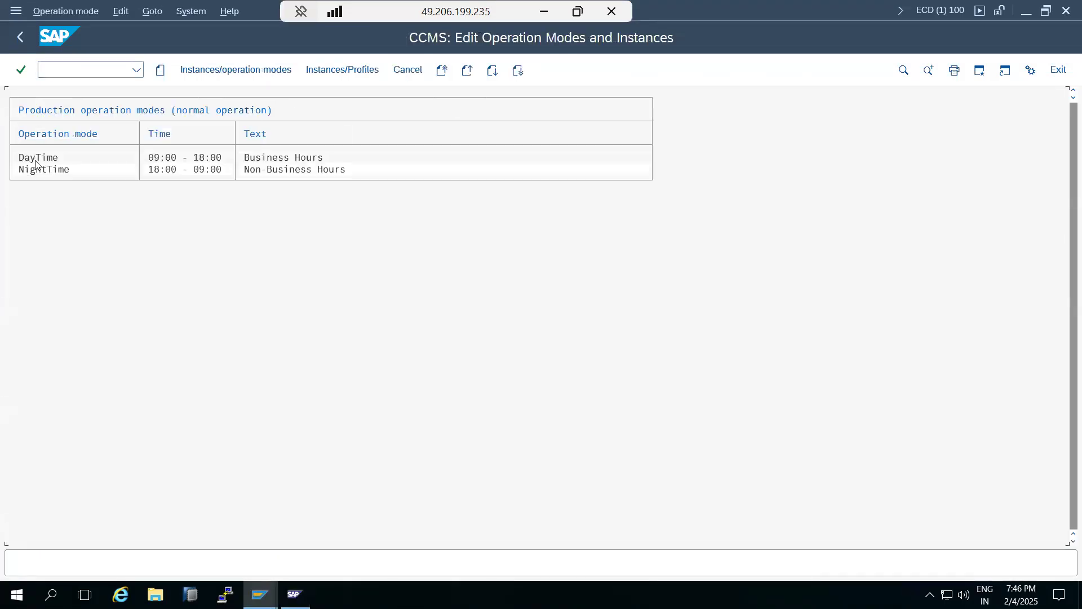
pyautogui.doubleClick(168, 158)
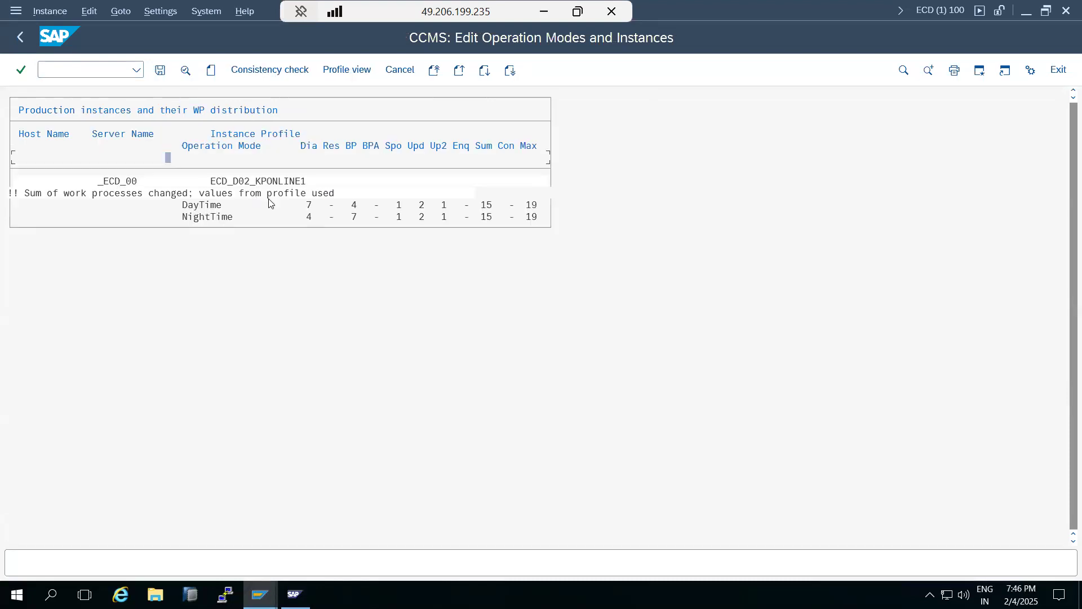
# - Delete the DayTime work process distribution entry of instance profile ECD_D02_KPONLINE1
pyautogui.click(197, 207)
pyautogui.click(49, 11)
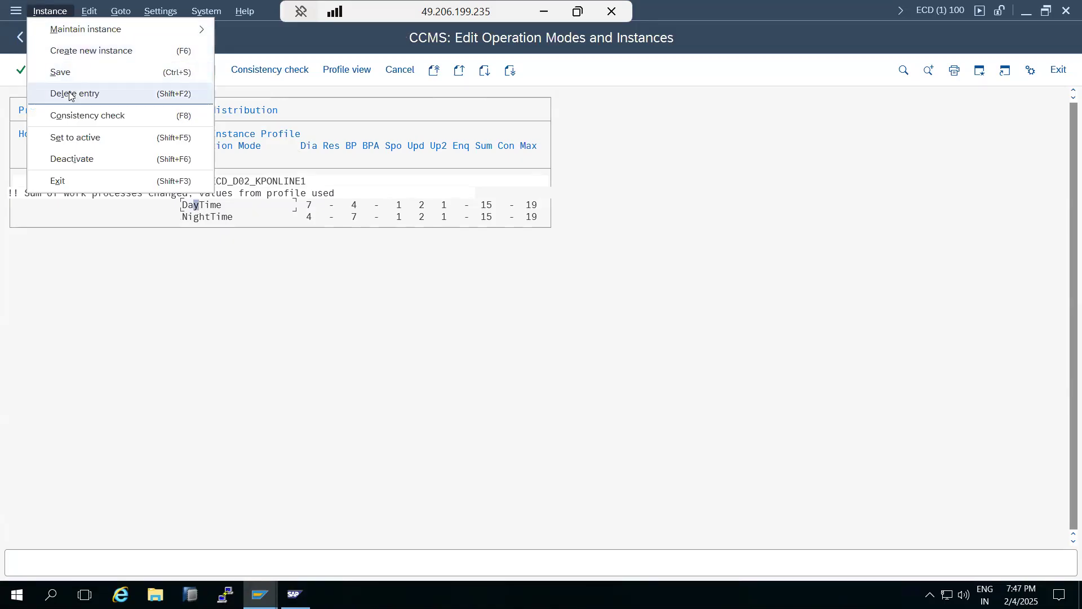
pyautogui.click(70, 93)
pyautogui.click(214, 297)
# - Delete the NightTime work process distribution entry, save the production instance data and return to the start screen
pyautogui.click(219, 205)
pyautogui.click(50, 11)
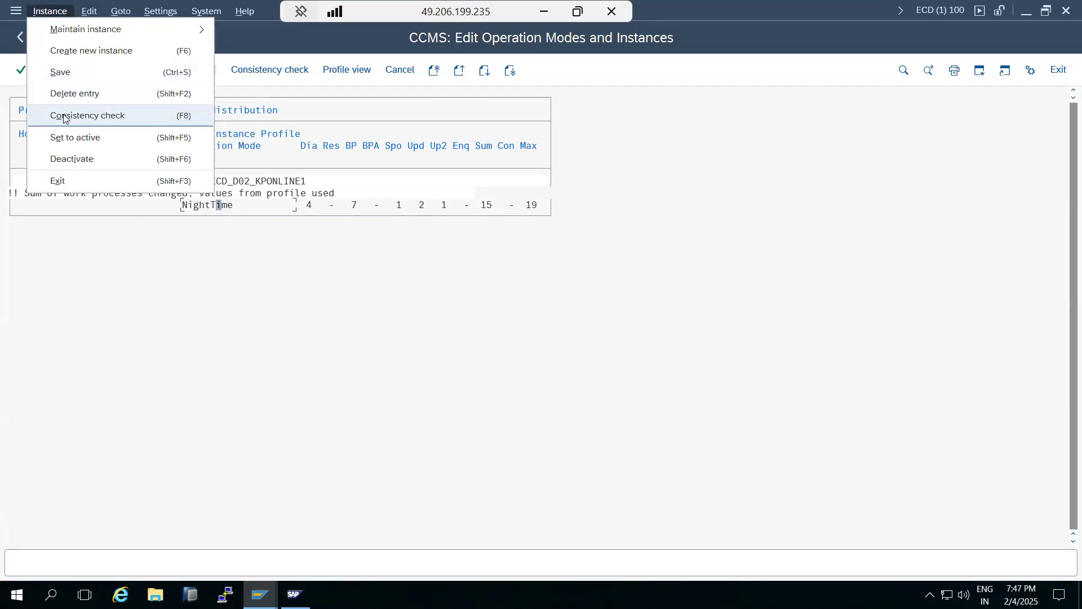
pyautogui.click(61, 95)
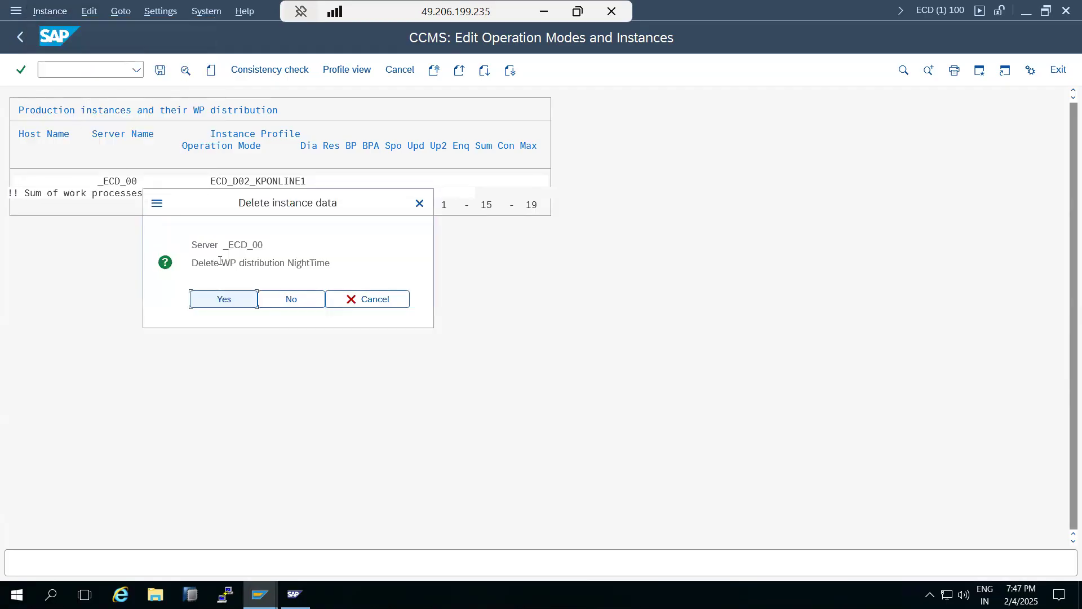
pyautogui.click(223, 298)
pyautogui.click(160, 70)
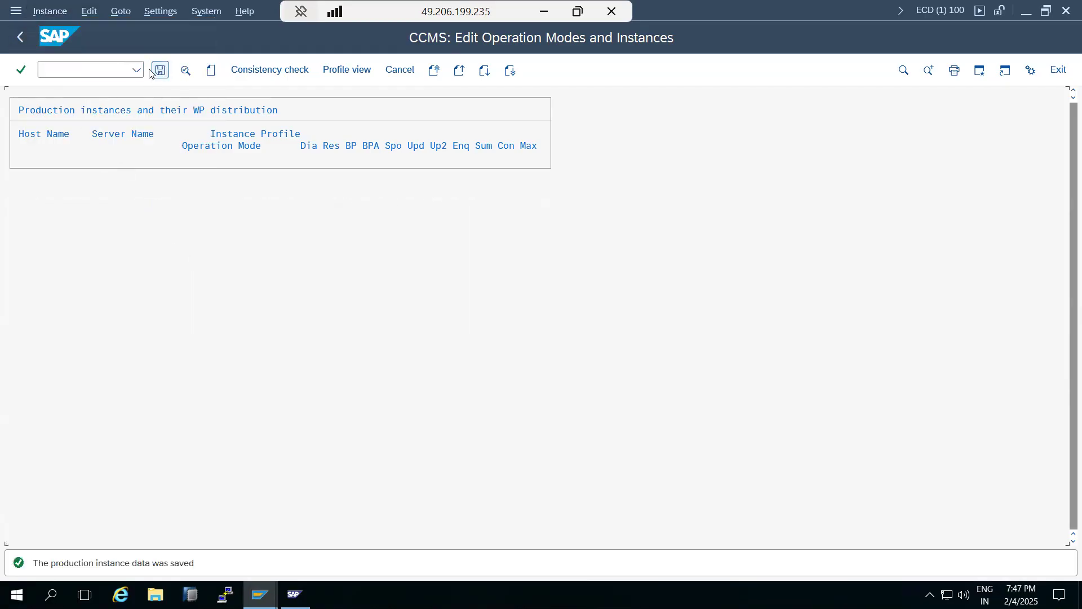
pyautogui.click(21, 38)
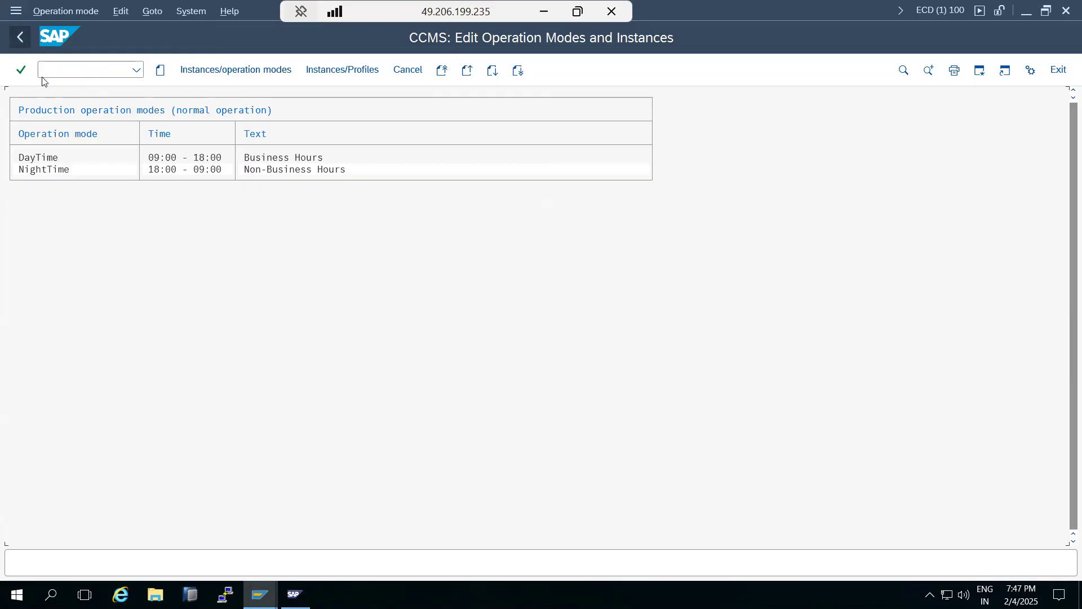
pyautogui.click(20, 37)
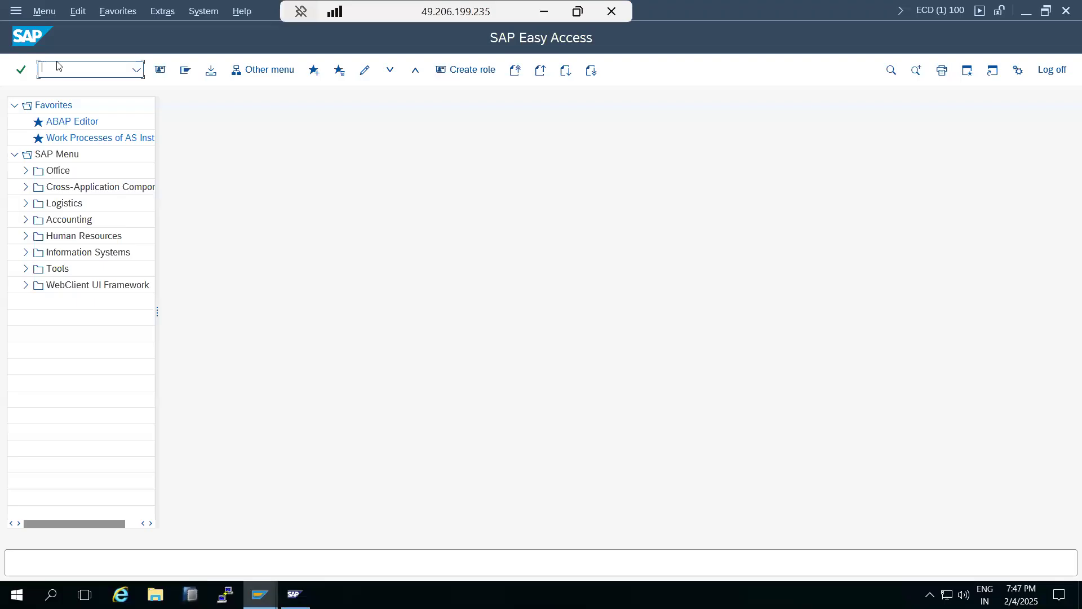
# - Start transaction RZ10 in the ECD session again and dismiss the display-only information message
pyautogui.write('rz10')
pyautogui.press('Return')
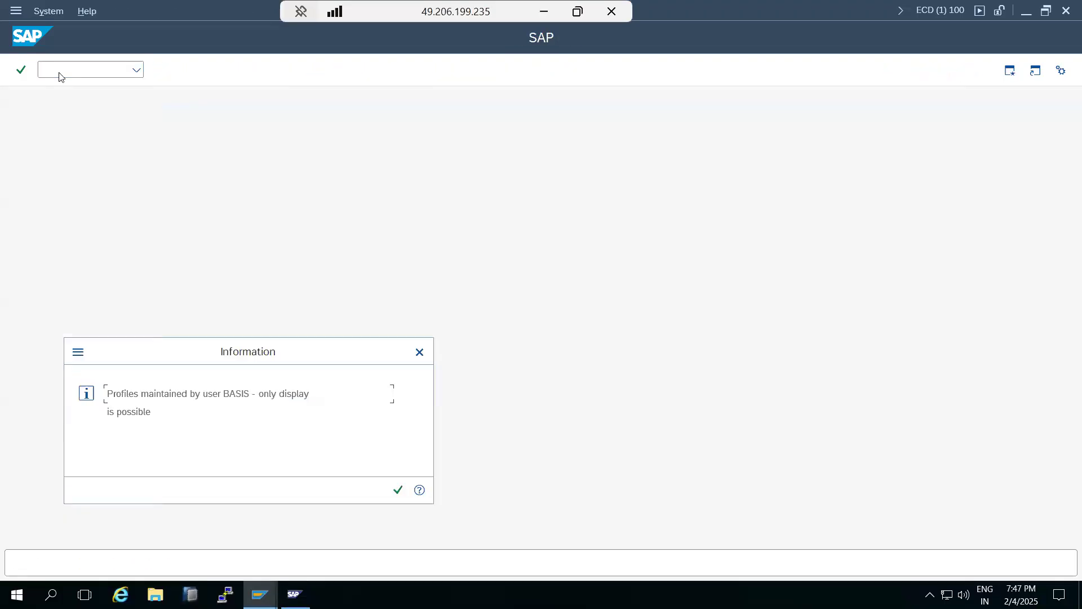
pyautogui.click(400, 491)
# - Switch to the NW1 session and start transaction RZ10
pyautogui.moveTo(294, 594)
pyautogui.click(212, 526)
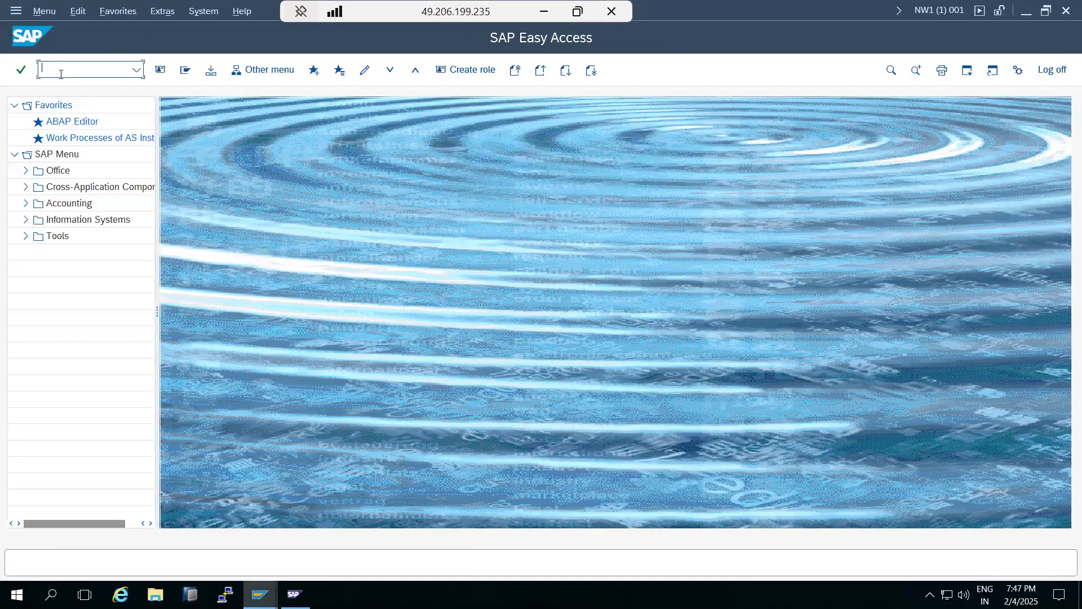
pyautogui.write('rz10')
pyautogui.press('Return')
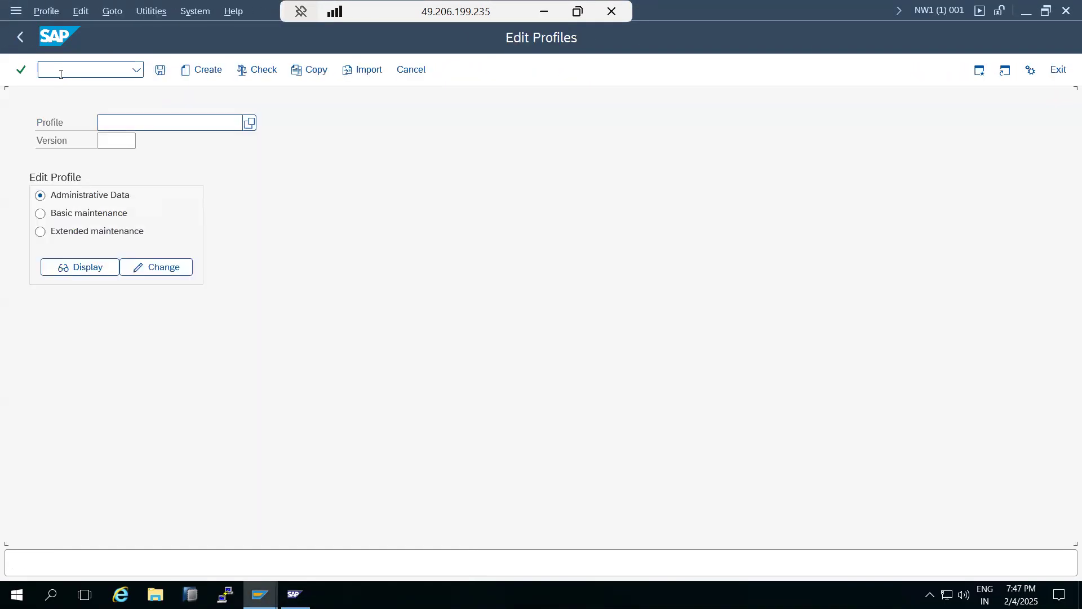
# - Display instance profile NW1_D00_KPONLINE1 in extended maintenance, check its work process parameters and return to the start screen
pyautogui.click(249, 123)
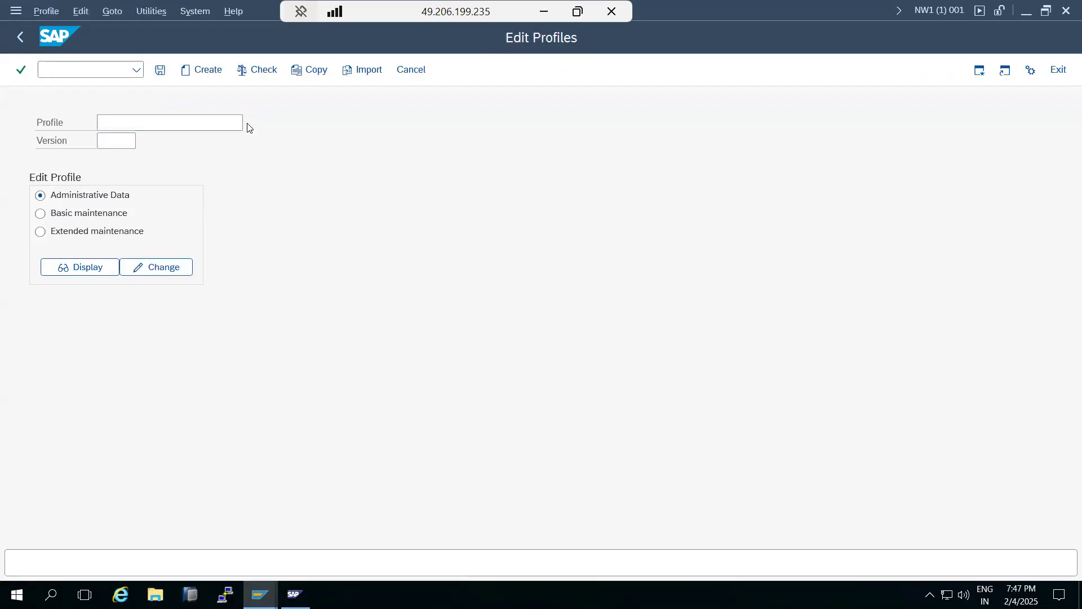
pyautogui.doubleClick(297, 274)
pyautogui.click(141, 233)
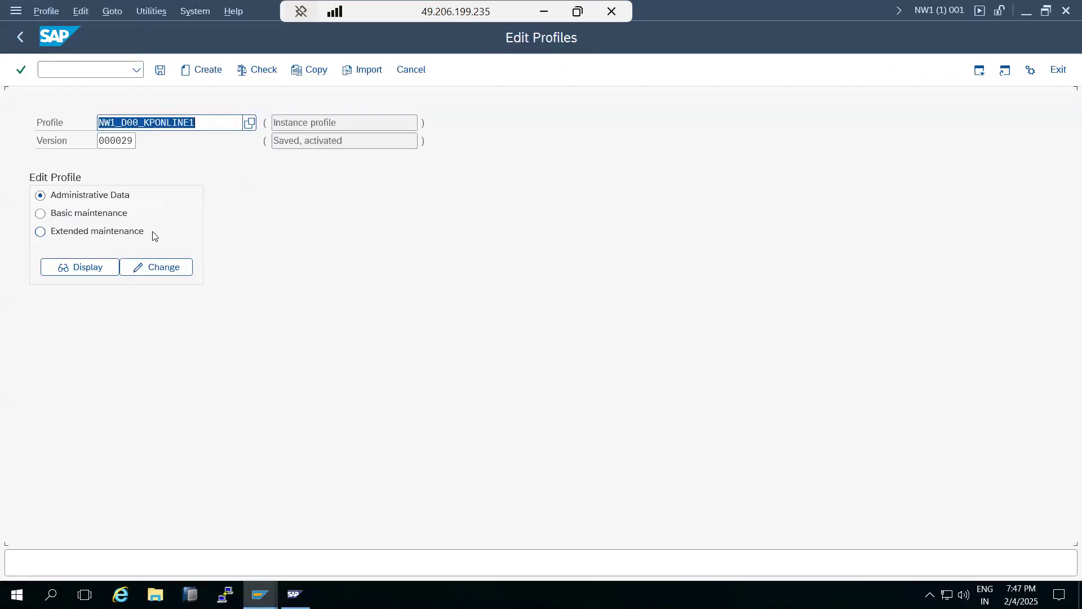
pyautogui.click(90, 266)
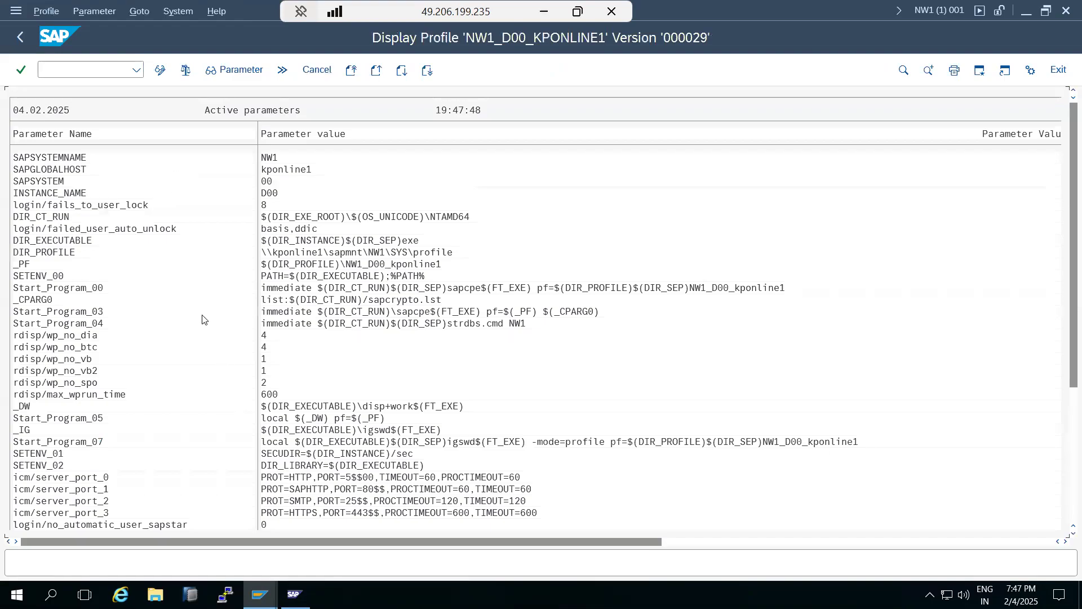
pyautogui.click(17, 47)
pyautogui.click(17, 48)
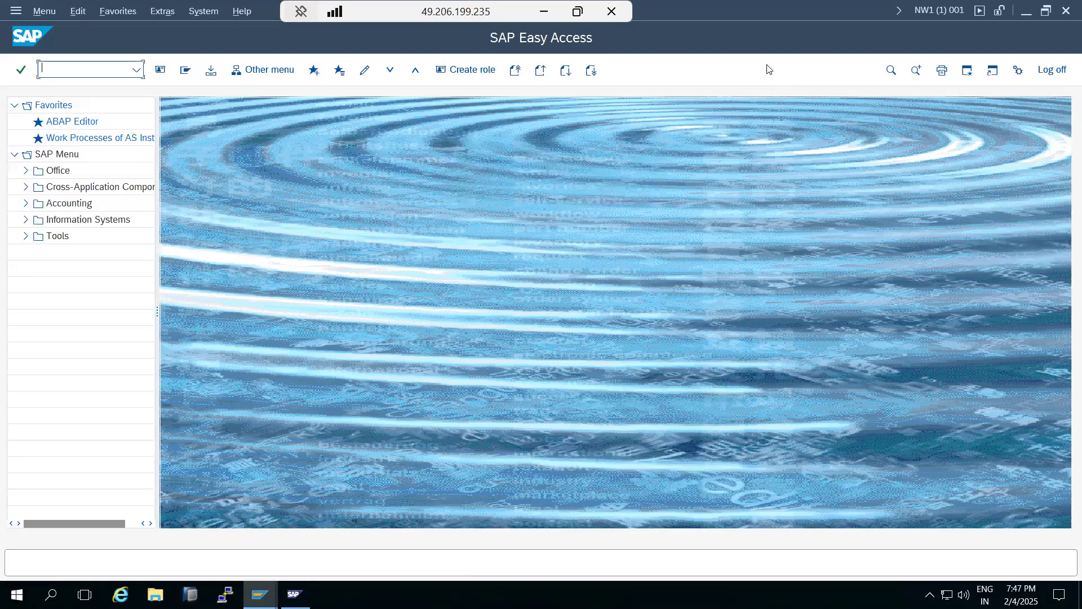
# - Switch to the Paint notes and add a "---" separator and the SAP* user's default password below the RZ11 line
pyautogui.hotkey('alt', 'Tab')
pyautogui.click(655, 328)
pyautogui.press('Return')
pyautogui.write('---')
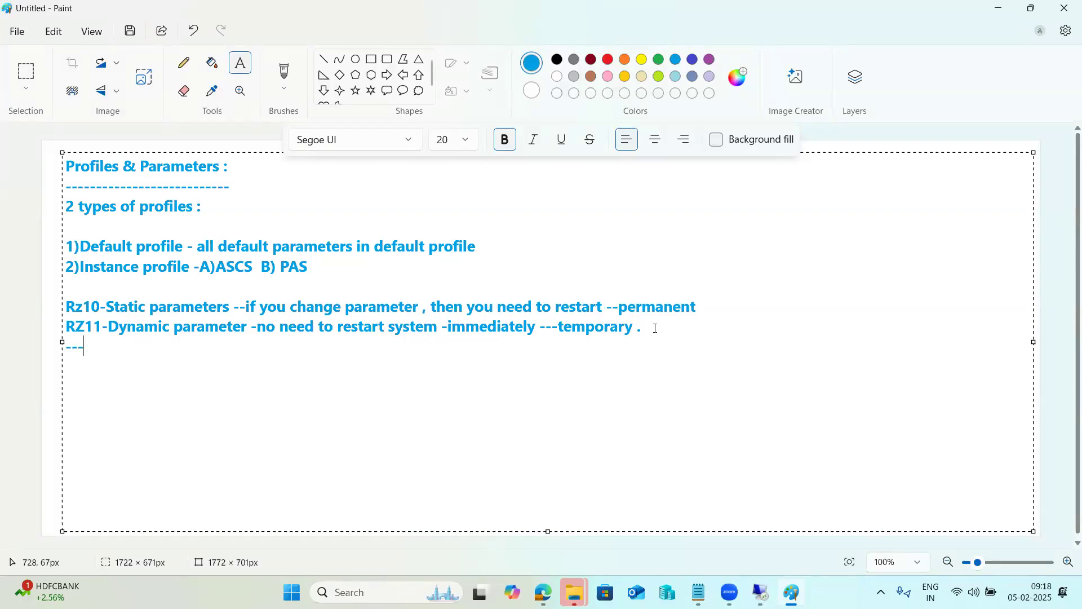
pyautogui.press('Return')
pyautogui.write('sap*-pass')
# - Add the line "login/no_automatic_user_sapstar=" to the notes and copy the parameter name without the equals sign
pyautogui.press('Return')
pyautogui.write('login/no_a')
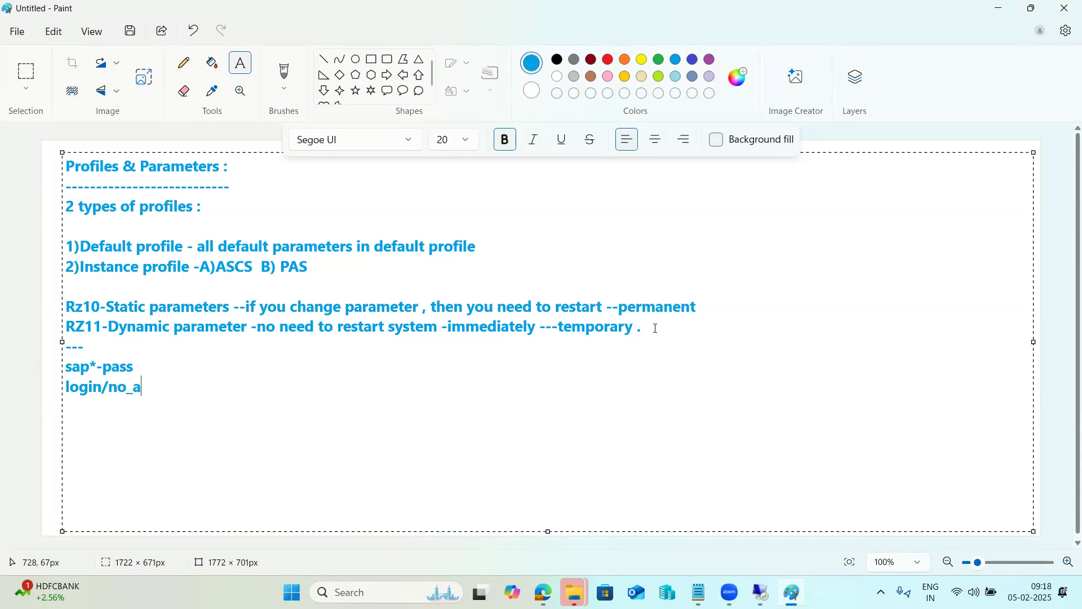
pyautogui.write('utomatic_user ')
pyautogui.write('sap')
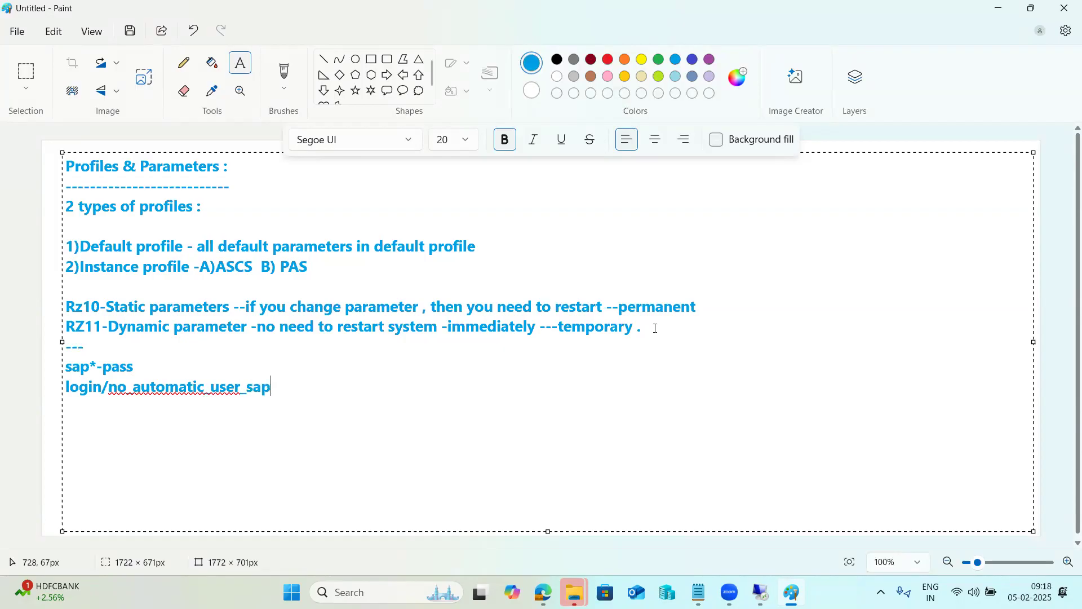
pyautogui.write('star=')
pyautogui.click(68, 387)
pyautogui.moveTo(70, 386); pyautogui.dragTo(303, 387)
pyautogui.hotkey('ctrl', 'c')
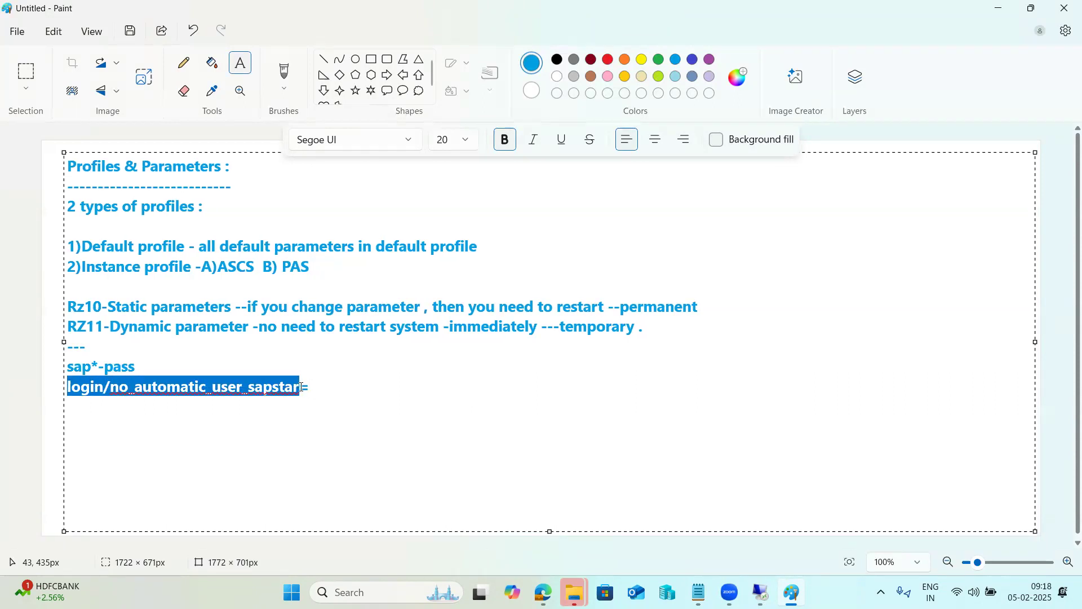
# - Switch to the NW1 remote session, start transaction RZ10 and open the DEFAULT profile for change in extended maintenance
pyautogui.moveTo(761, 593)
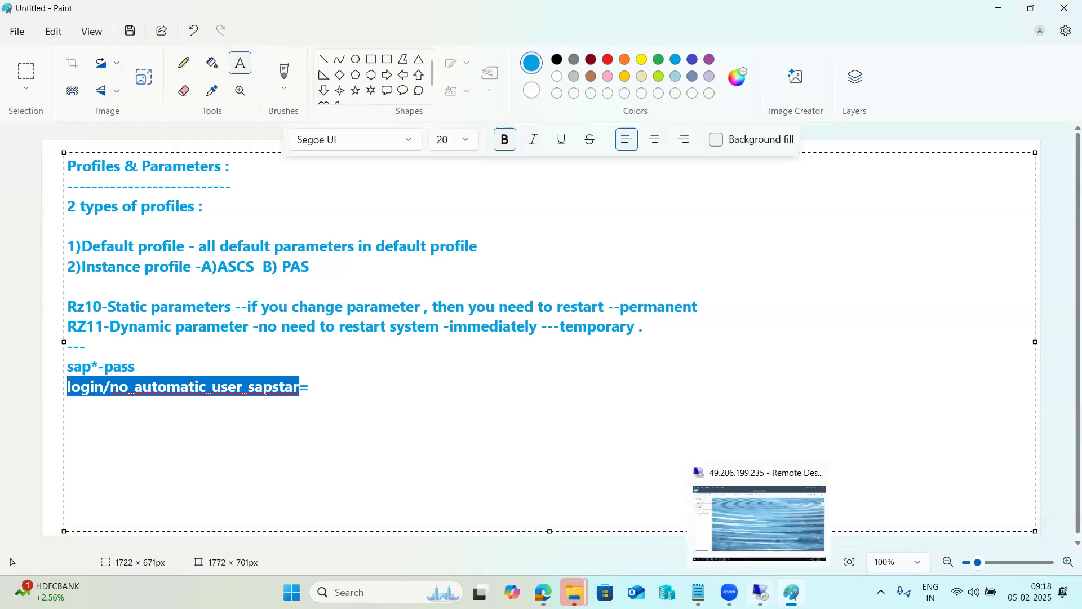
pyautogui.click(733, 534)
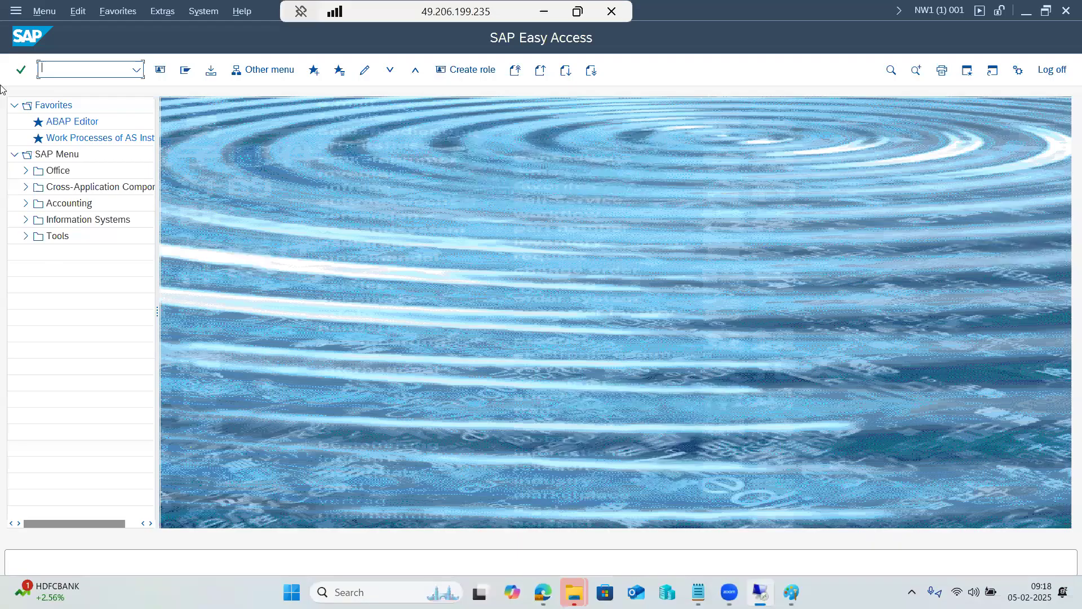
pyautogui.write('rz10')
pyautogui.press('Return')
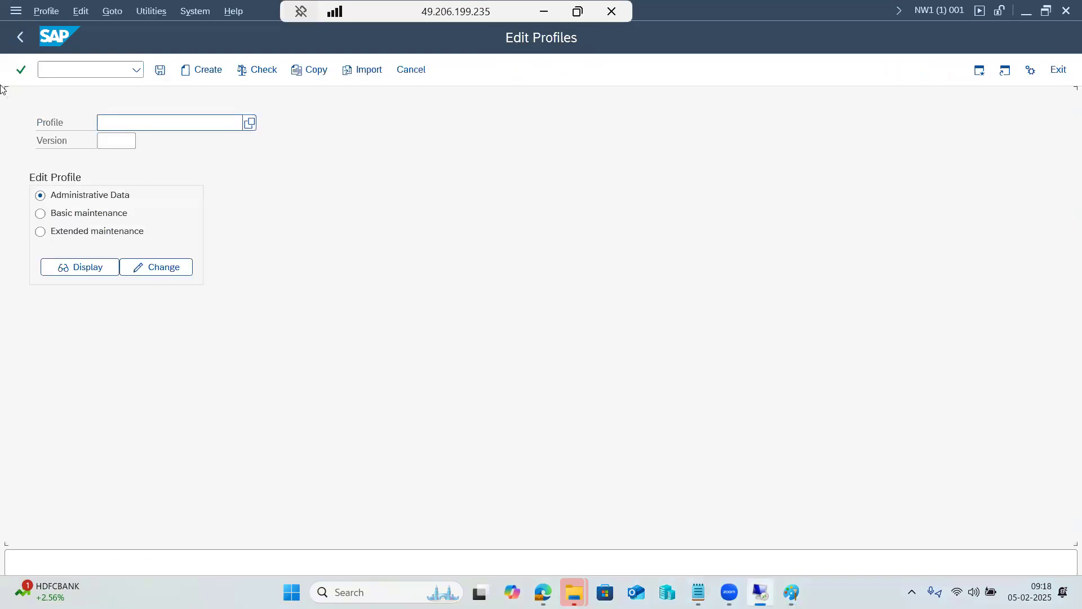
pyautogui.click(249, 125)
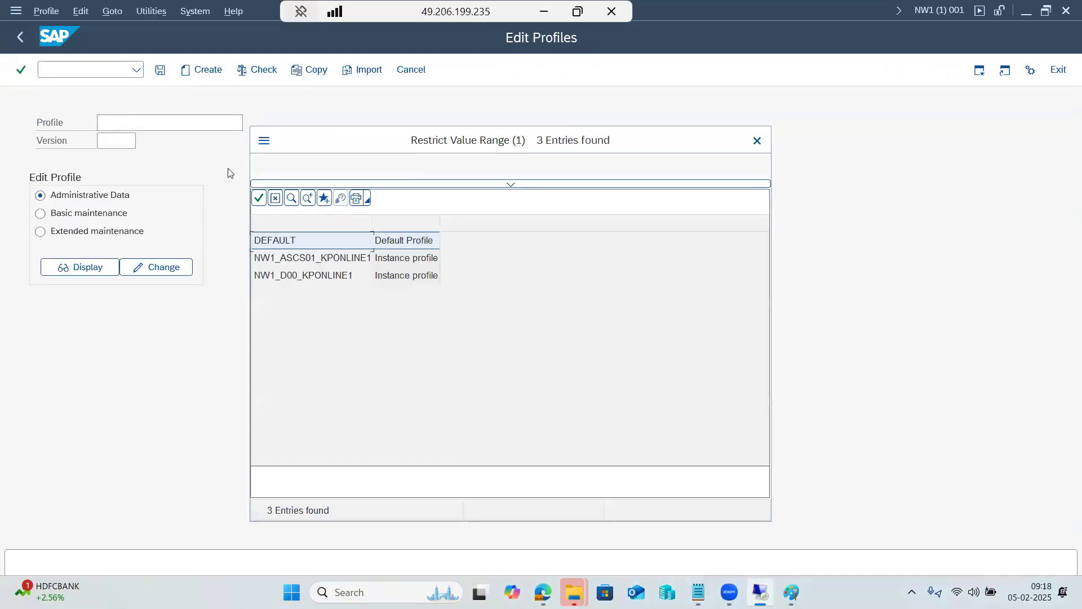
pyautogui.doubleClick(281, 243)
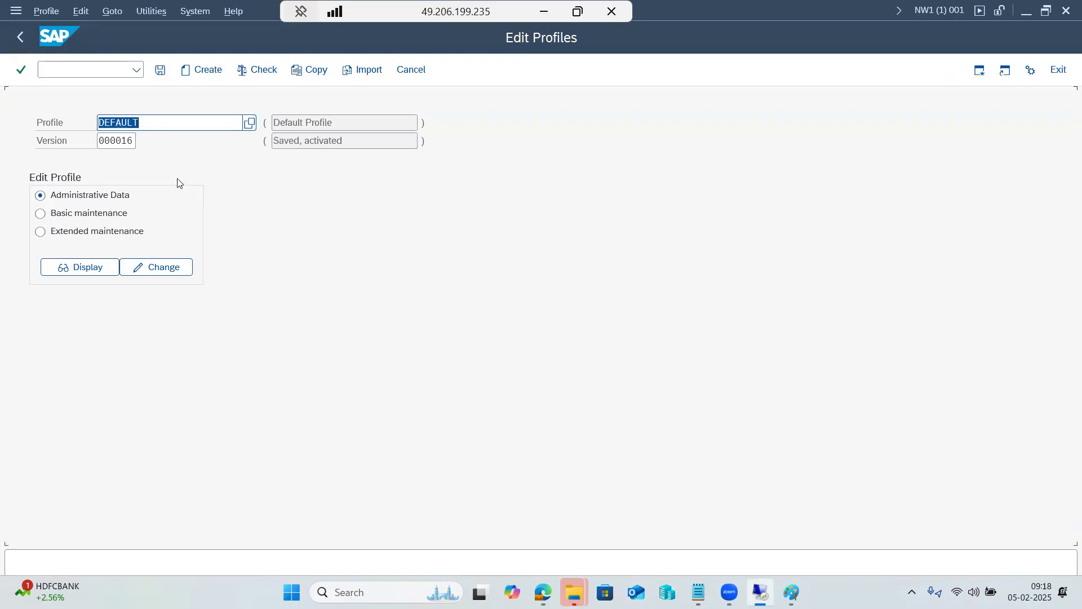
pyautogui.click(103, 233)
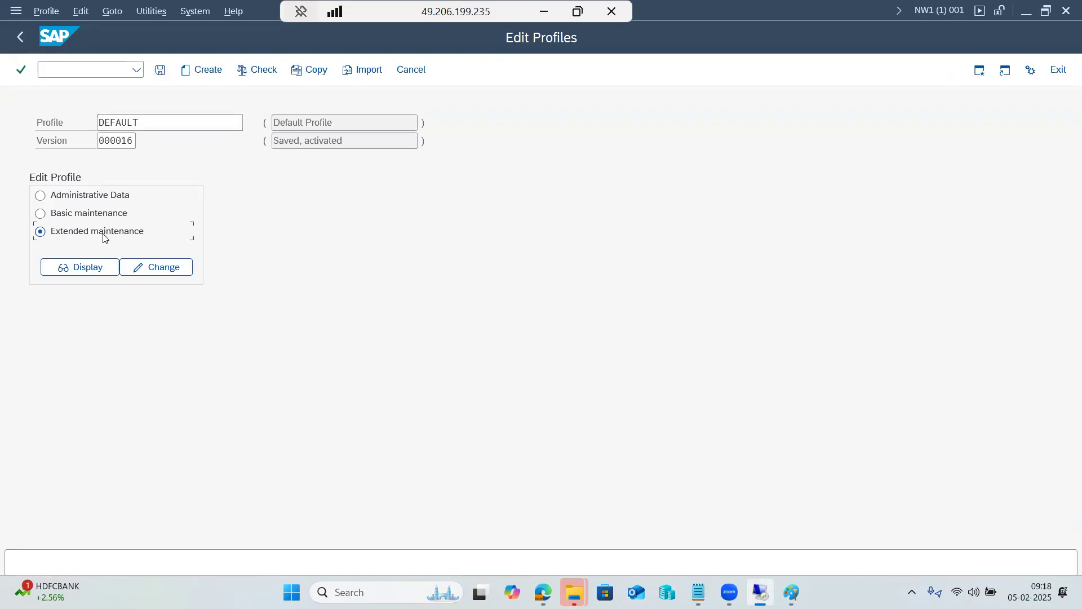
pyautogui.click(136, 269)
# - Enter the parameter login/no_automatic_user_sapstar with value 0 in the DEFAULT profile and apply it
pyautogui.click(254, 72)
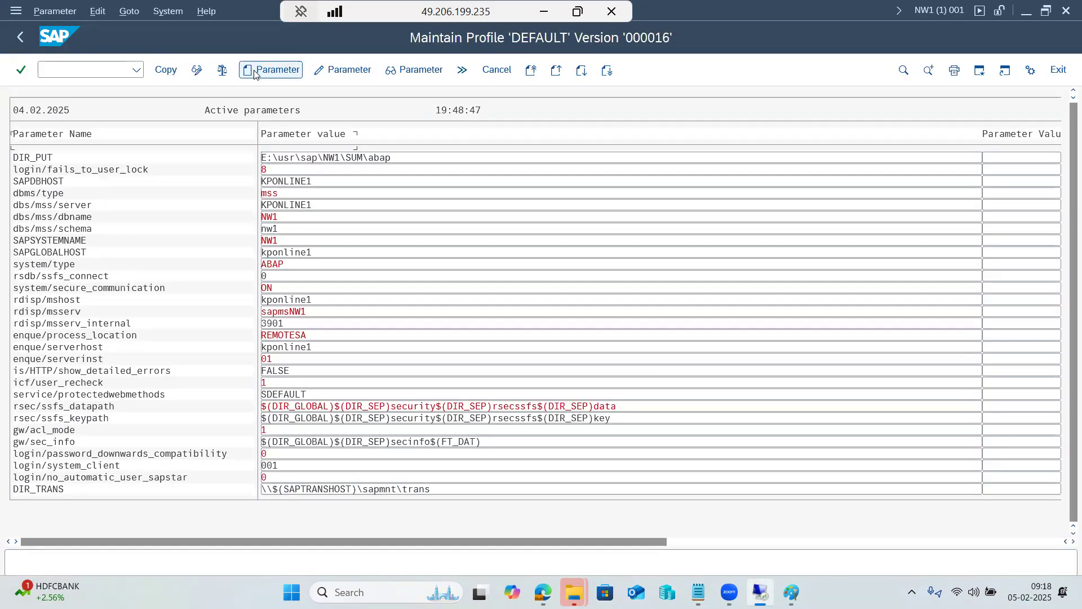
pyautogui.hotkey('ctrl', 'v')
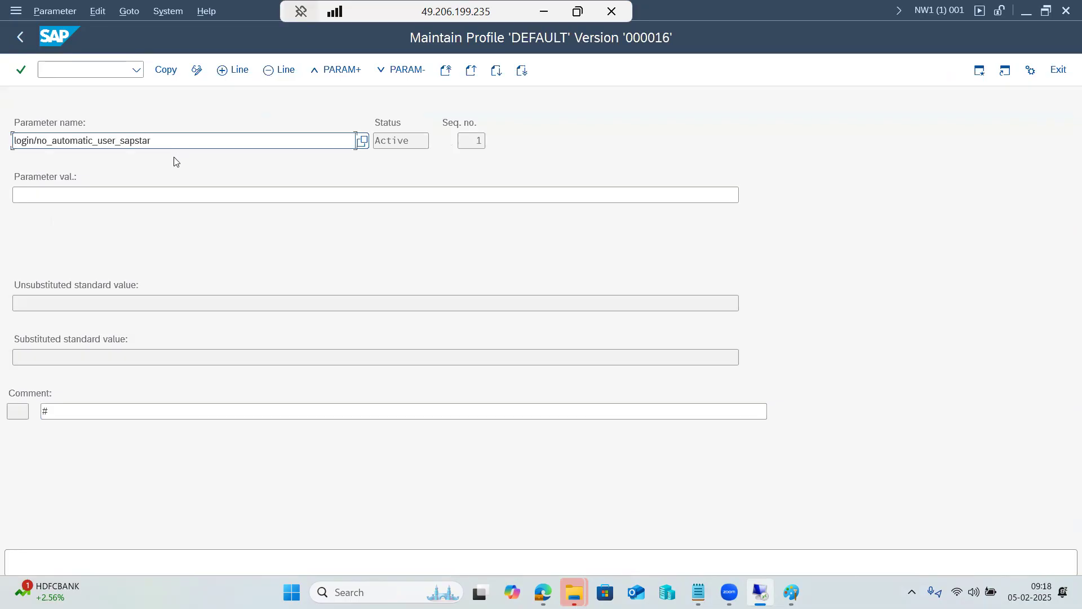
pyautogui.press('Return')
pyautogui.click(59, 195)
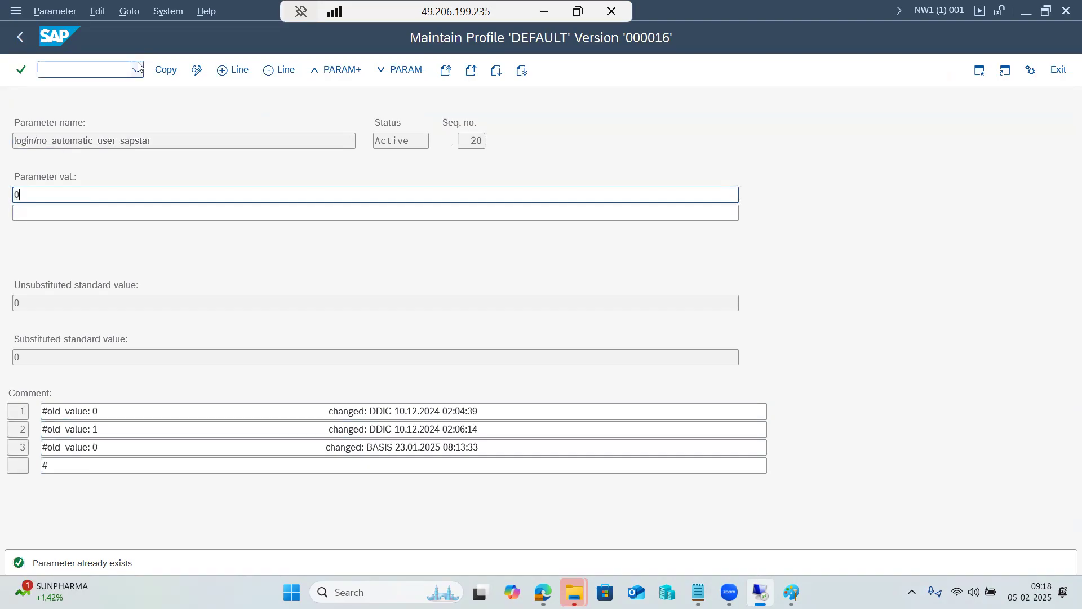
pyautogui.click(165, 69)
pyautogui.click(20, 43)
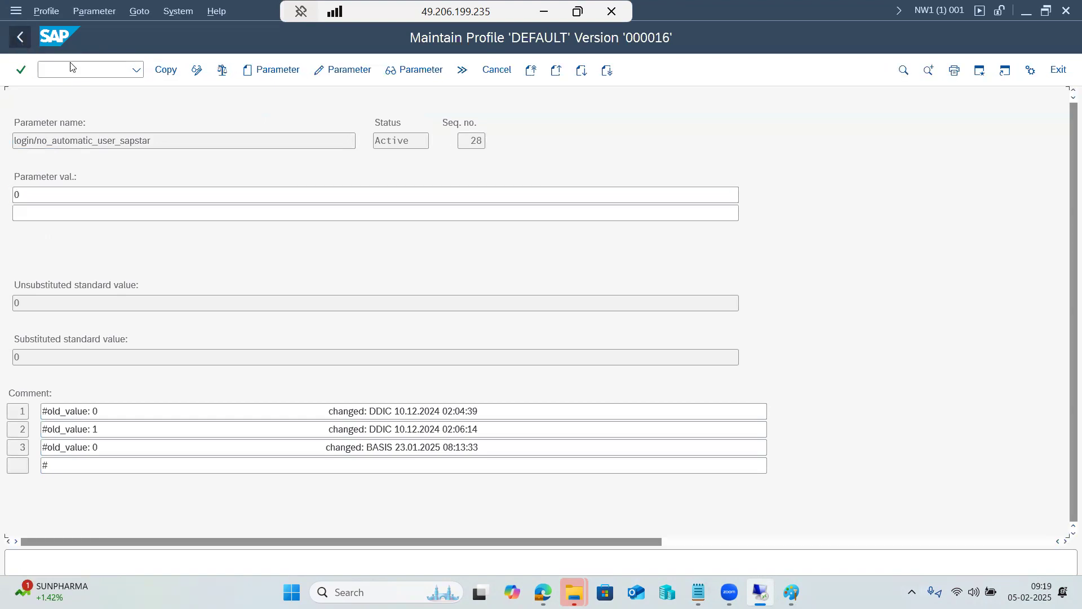
# - Return to the profile selection, then save and activate the DEFAULT profile, acknowledging the restart notes
pyautogui.click(25, 37)
pyautogui.click(160, 70)
pyautogui.click(208, 299)
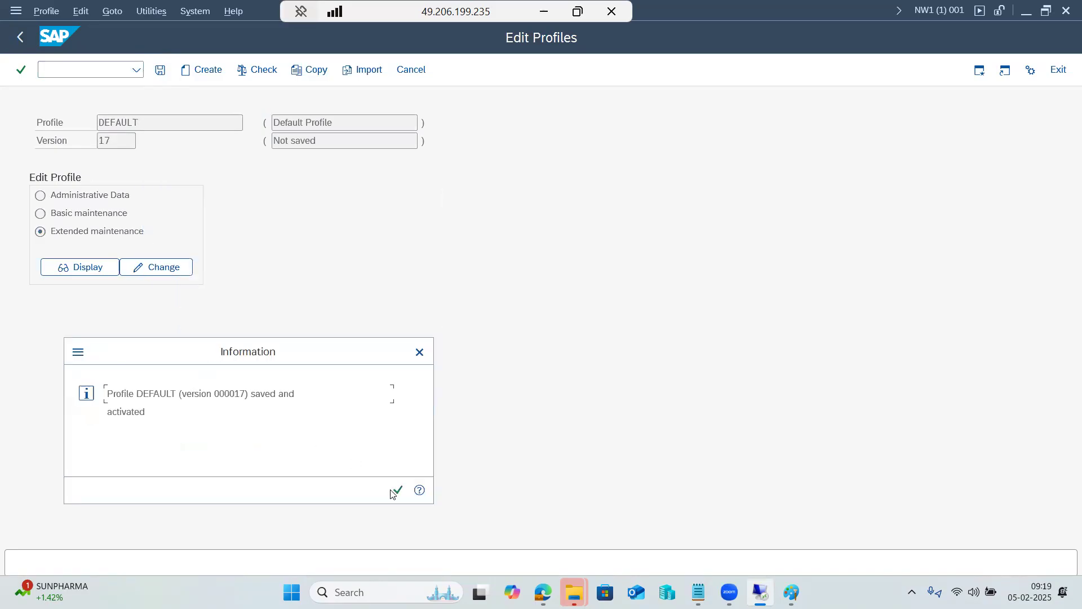
pyautogui.click(396, 491)
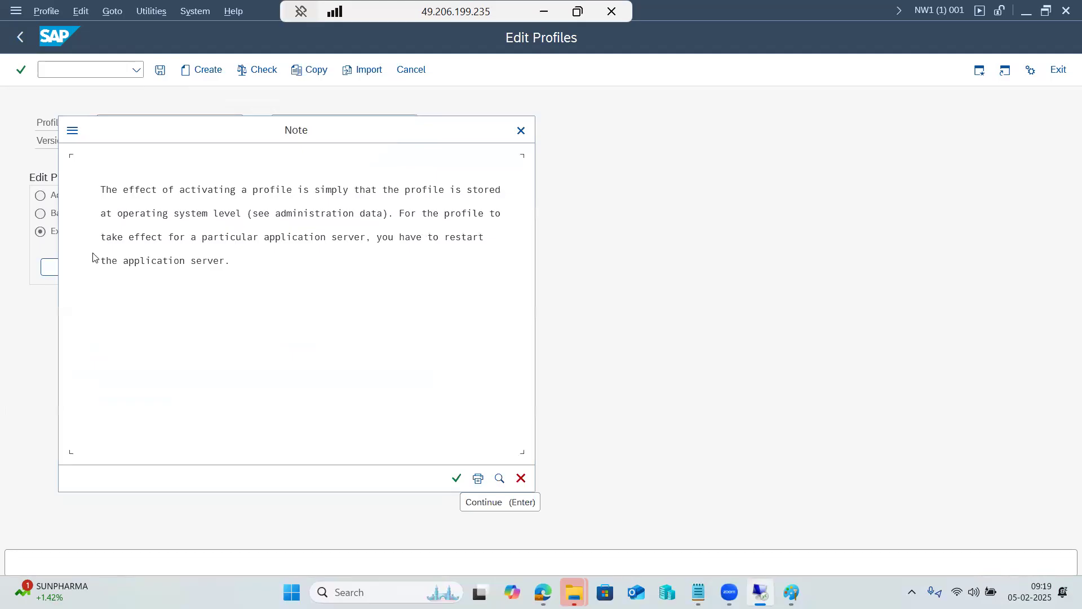
pyautogui.click(457, 480)
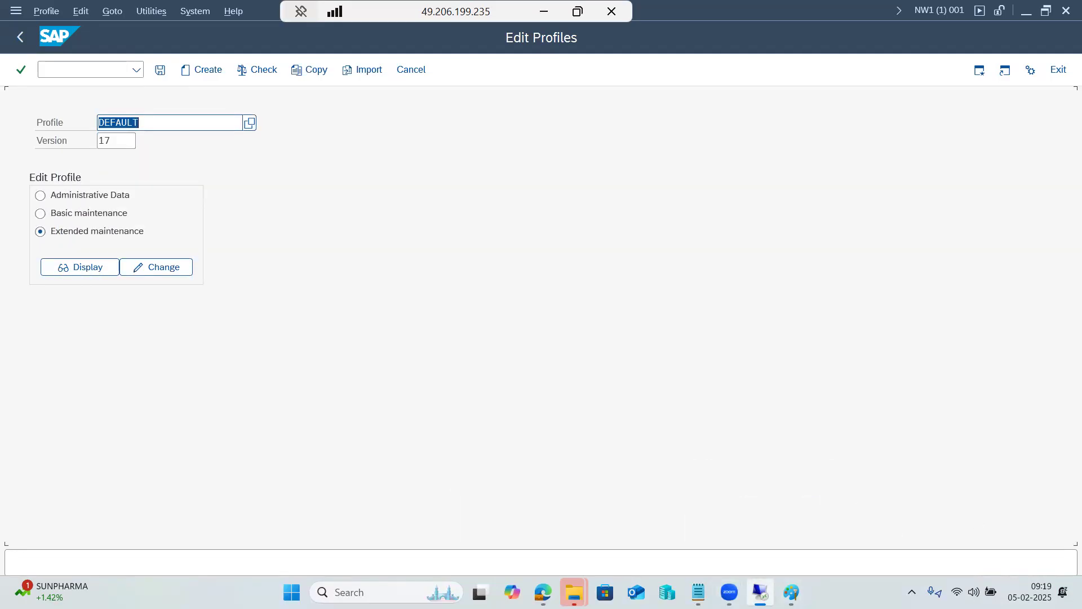
# - Switch to the SAP Management Console and look over the NW1 and WDP instances and NW1's available actions
pyautogui.click(792, 592)
pyautogui.click(760, 592)
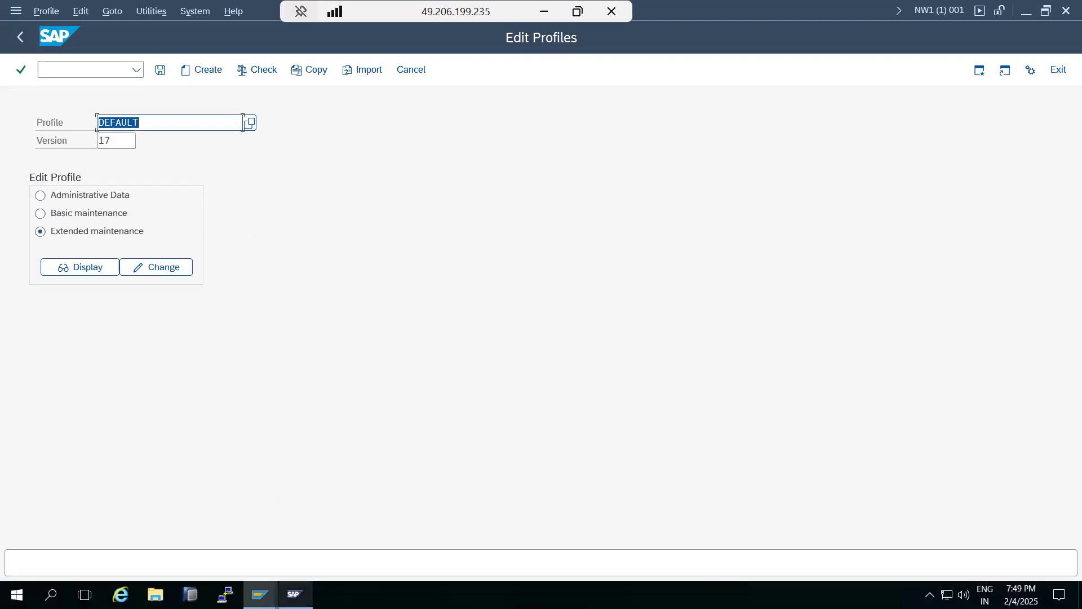
pyautogui.click(295, 594)
pyautogui.click(48, 99)
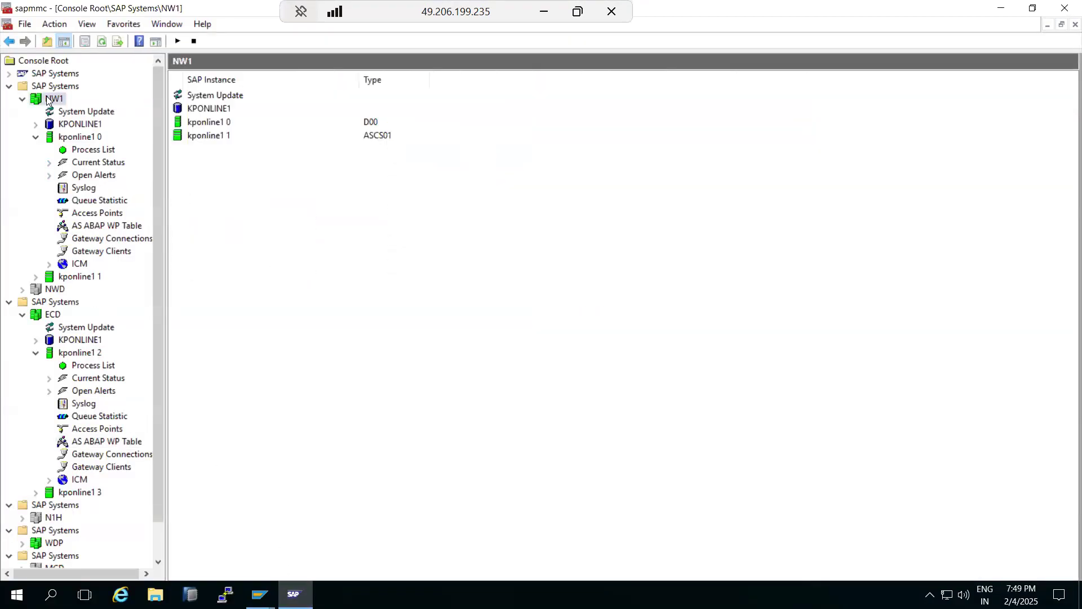
pyautogui.click(9, 302)
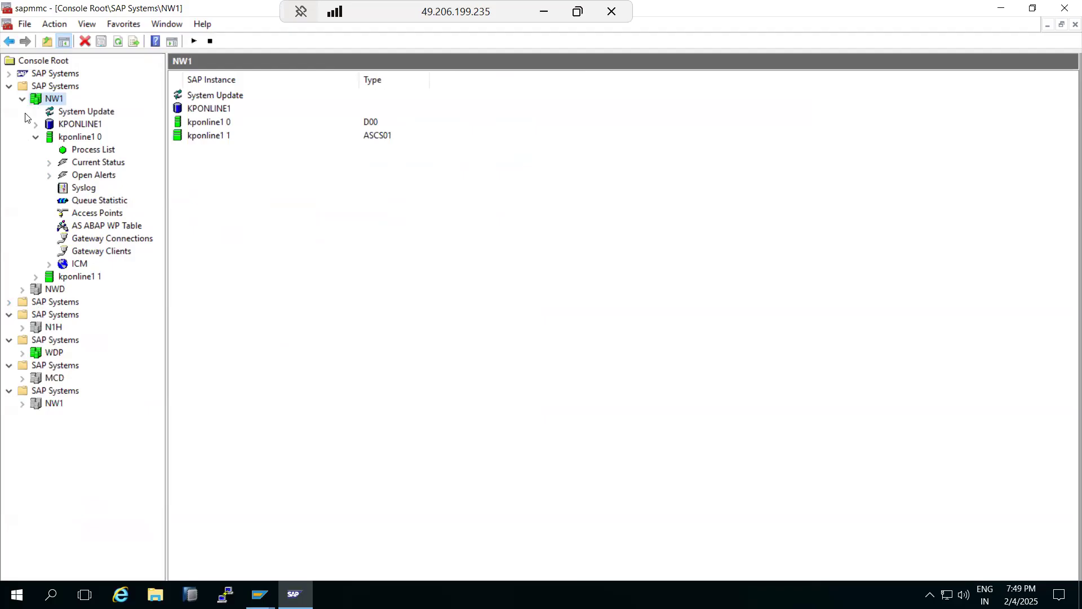
pyautogui.click(22, 99)
pyautogui.click(23, 99)
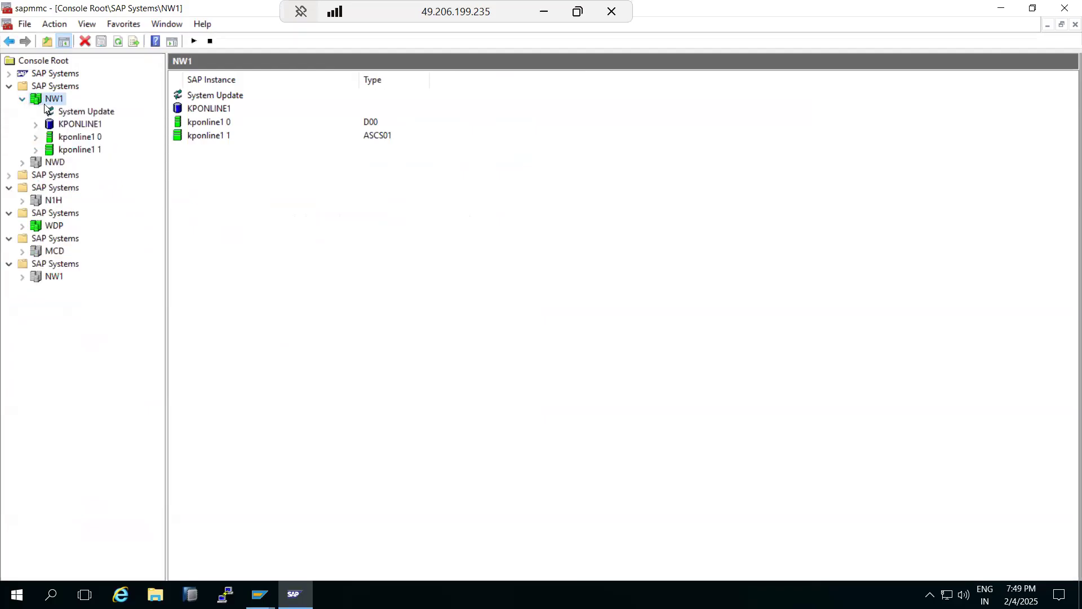
pyautogui.rightClick(45, 100)
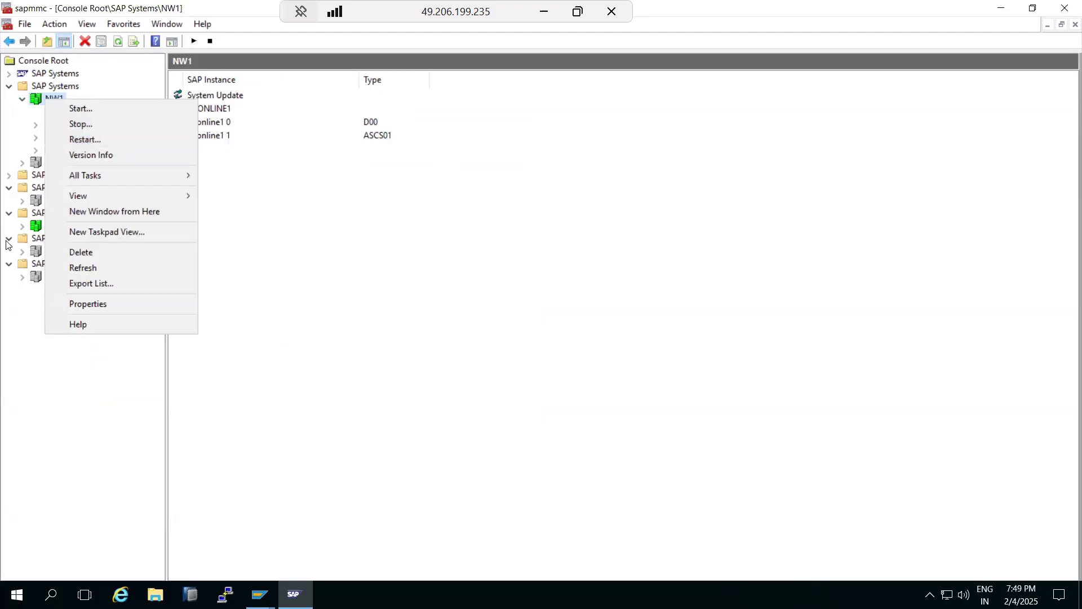
pyautogui.click(22, 226)
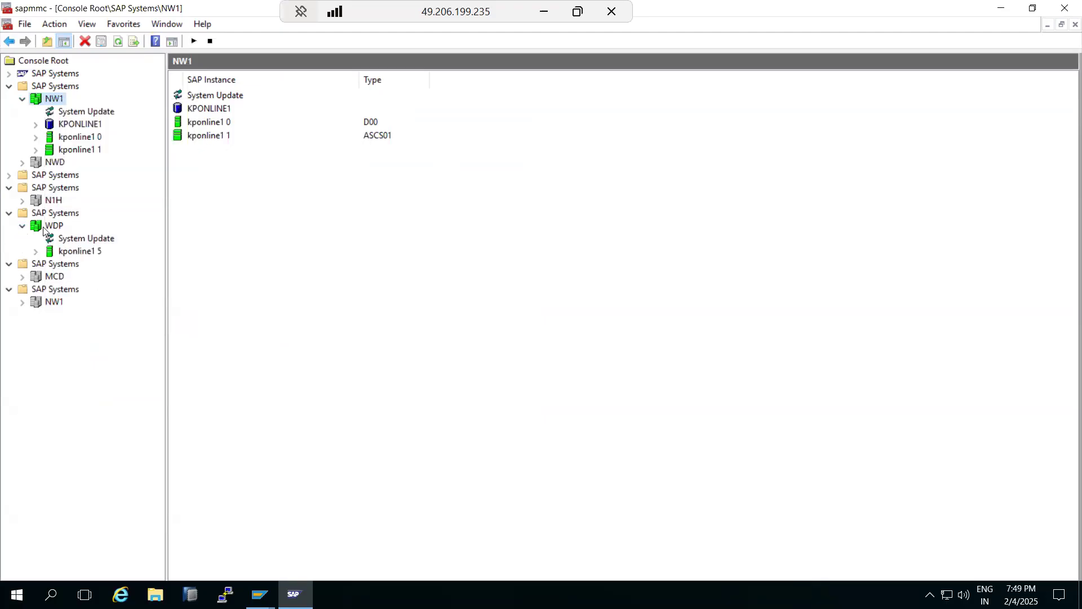
pyautogui.click(21, 226)
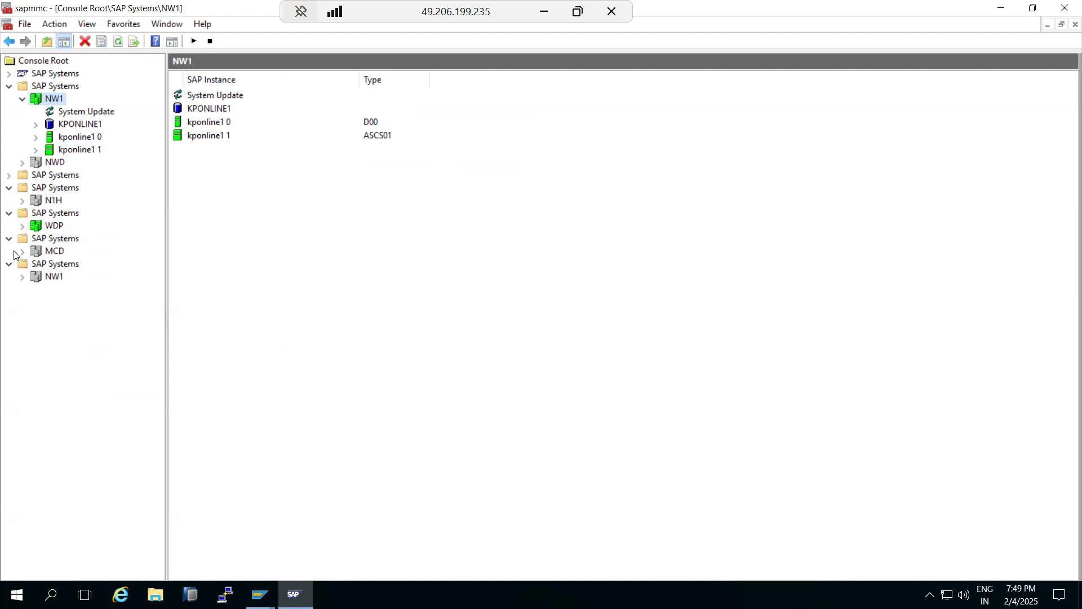
# - Restart all instances of the ECD system with a hard (SIGINT) shutdown and a 300-second stop wait timeout
pyautogui.click(8, 176)
pyautogui.click(22, 188)
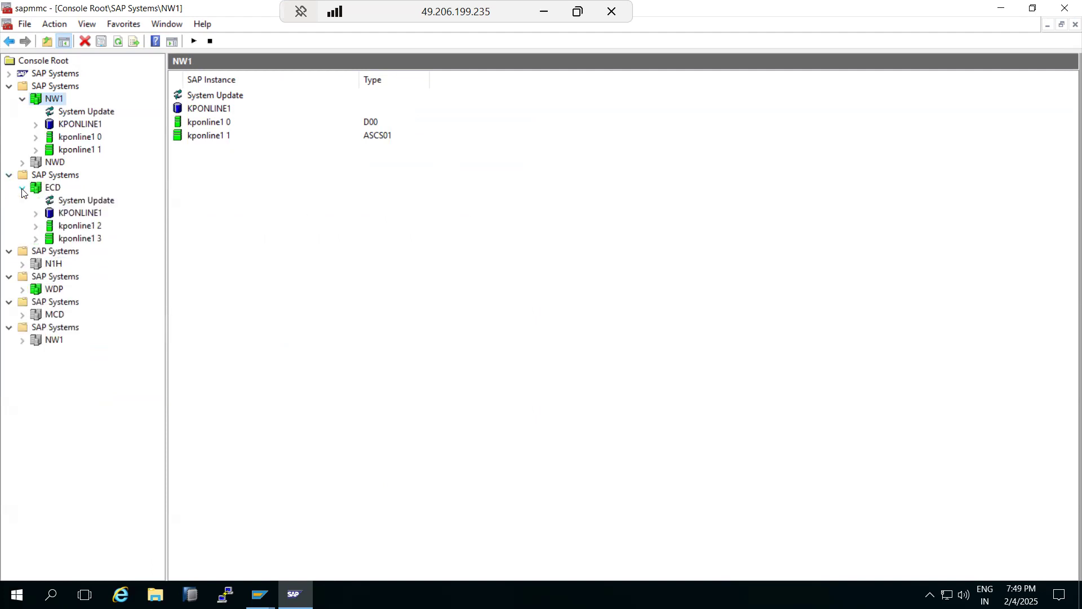
pyautogui.rightClick(48, 189)
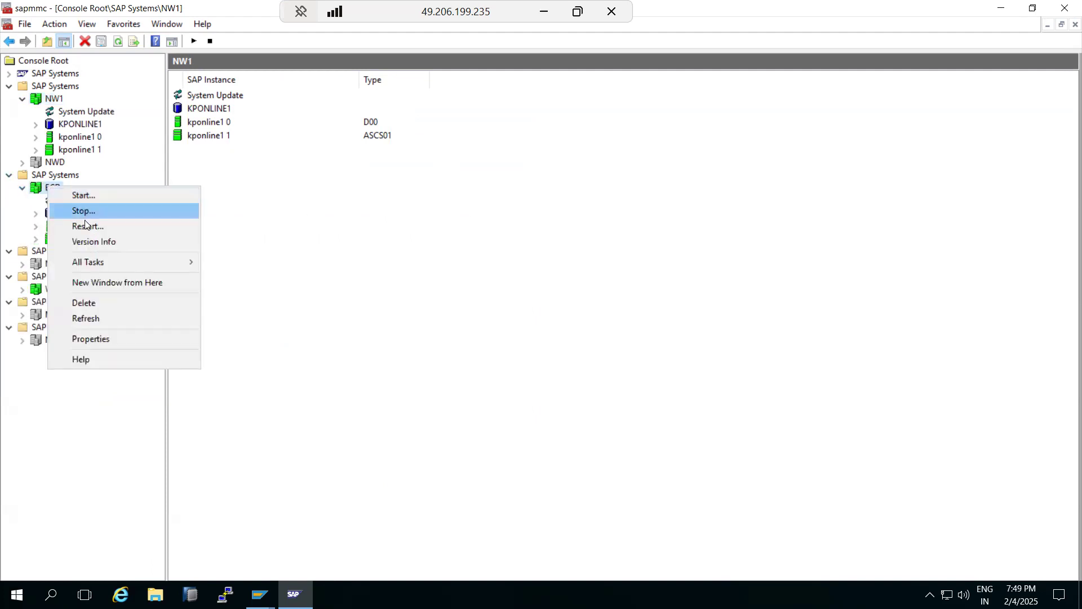
pyautogui.click(50, 226)
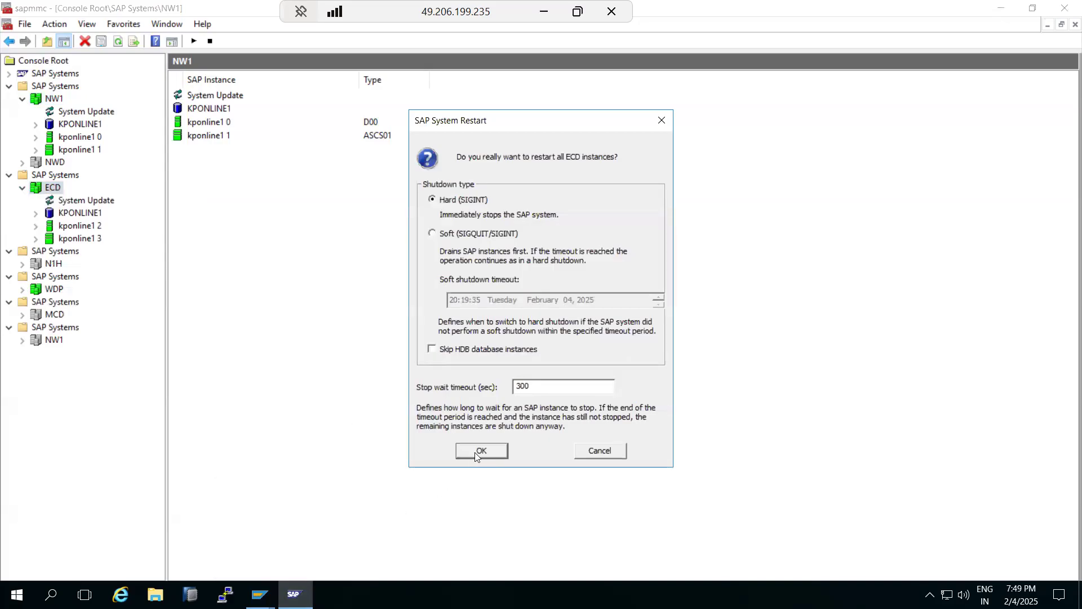
pyautogui.click(477, 452)
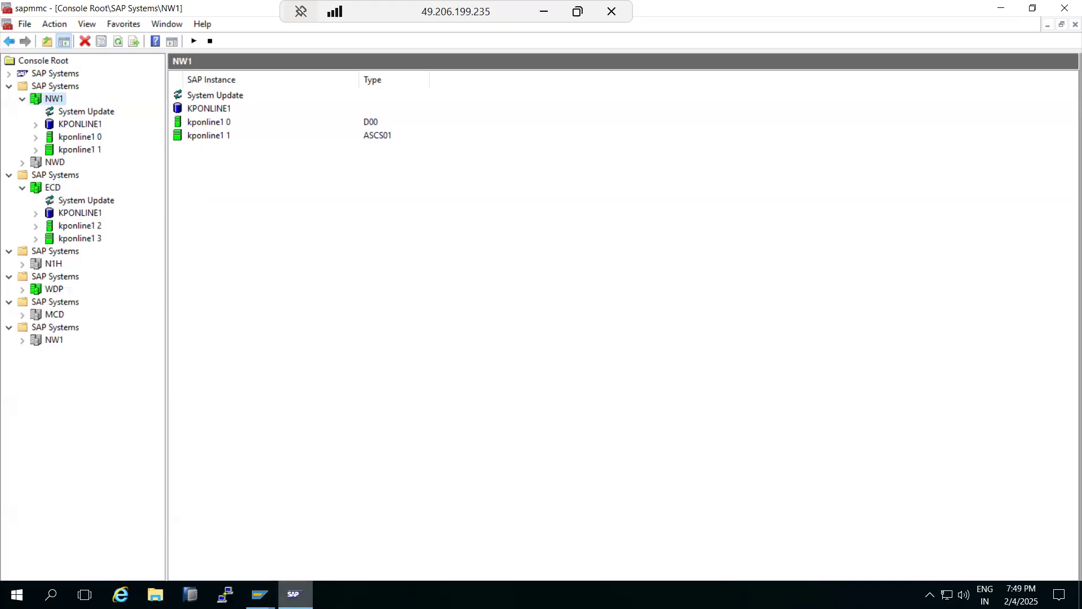
# - Log off the ECD session at Display Profiles and leave Edit Profiles in the NW1 session
pyautogui.moveTo(259, 594)
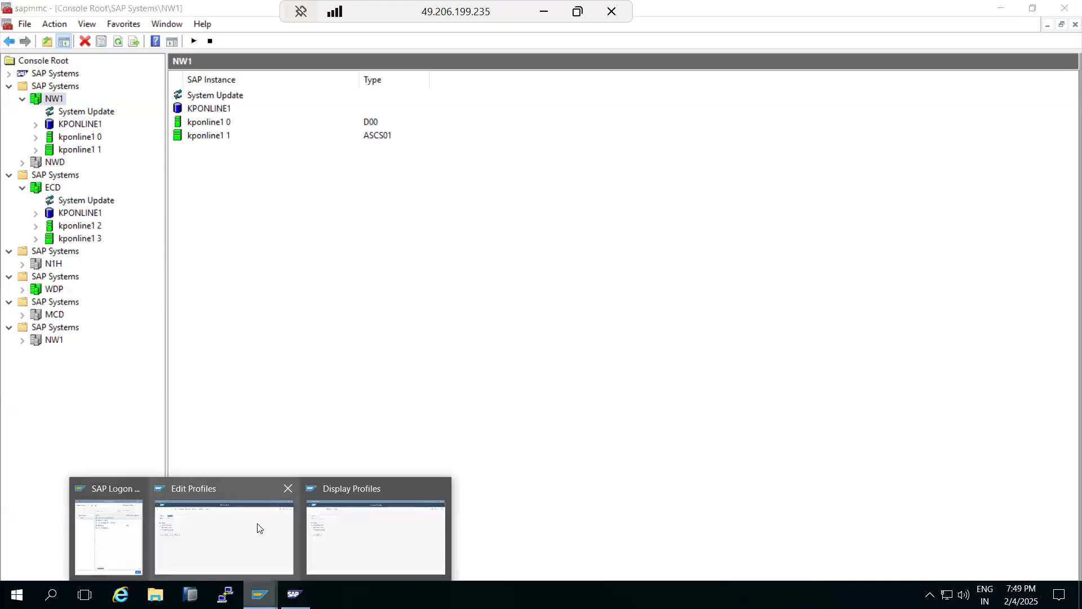
pyautogui.click(372, 539)
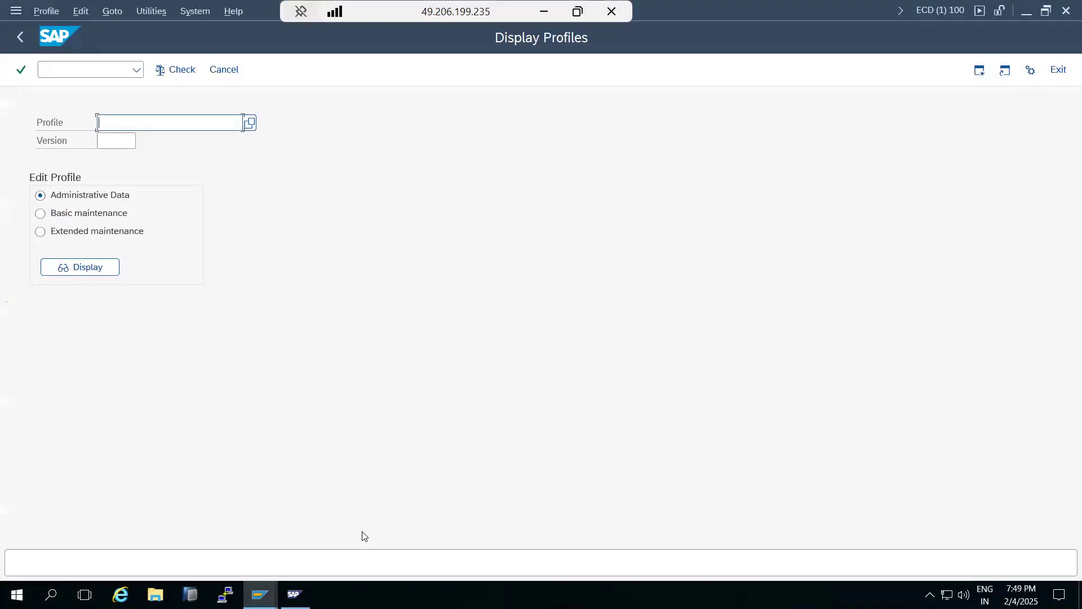
pyautogui.click(1059, 14)
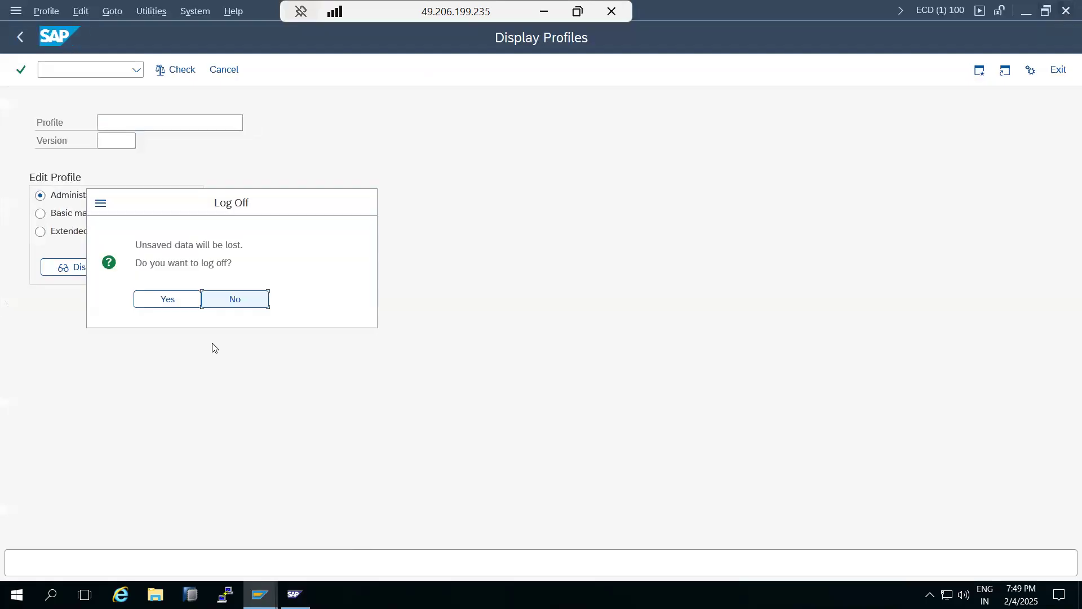
pyautogui.click(167, 299)
pyautogui.moveTo(260, 594)
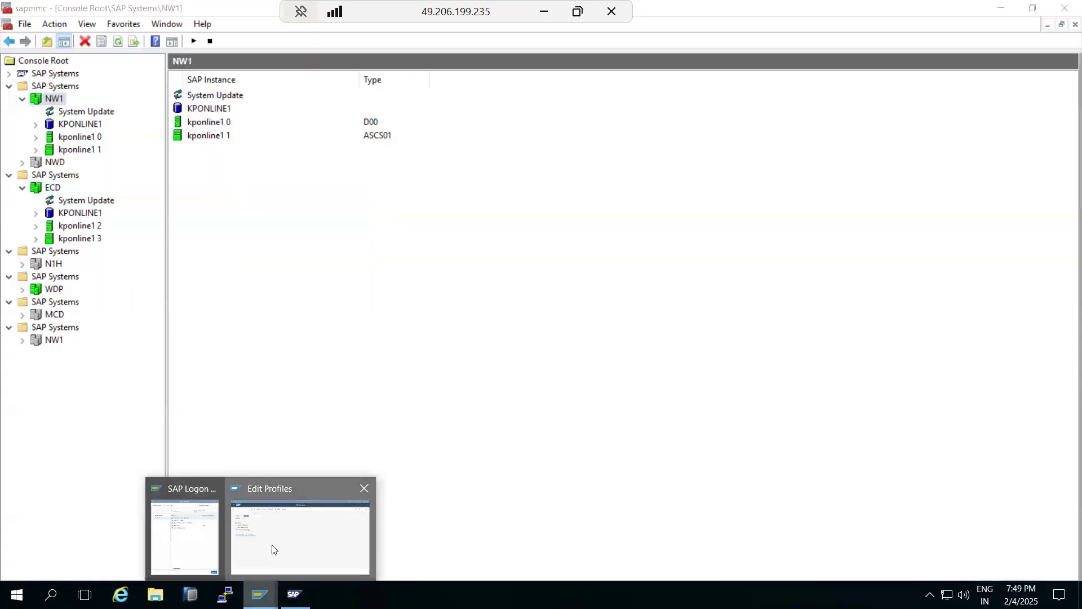
pyautogui.click(274, 549)
pyautogui.click(21, 36)
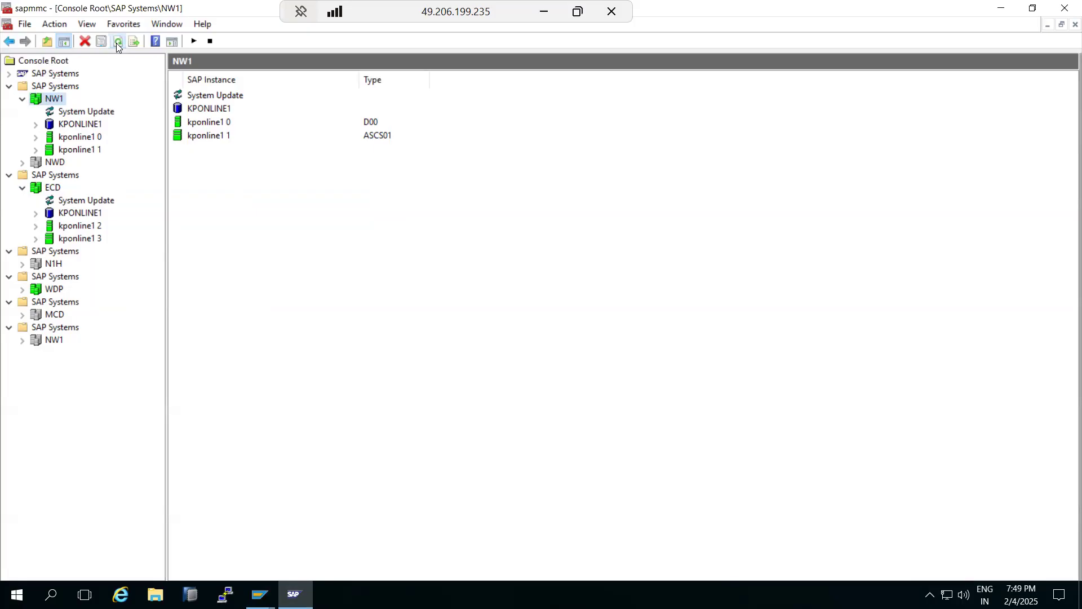
# - Monitor the ECD restart in the SAP Management Console by refreshing the process lists of instances kponline1 3 and kponline1 2
pyautogui.click(35, 238)
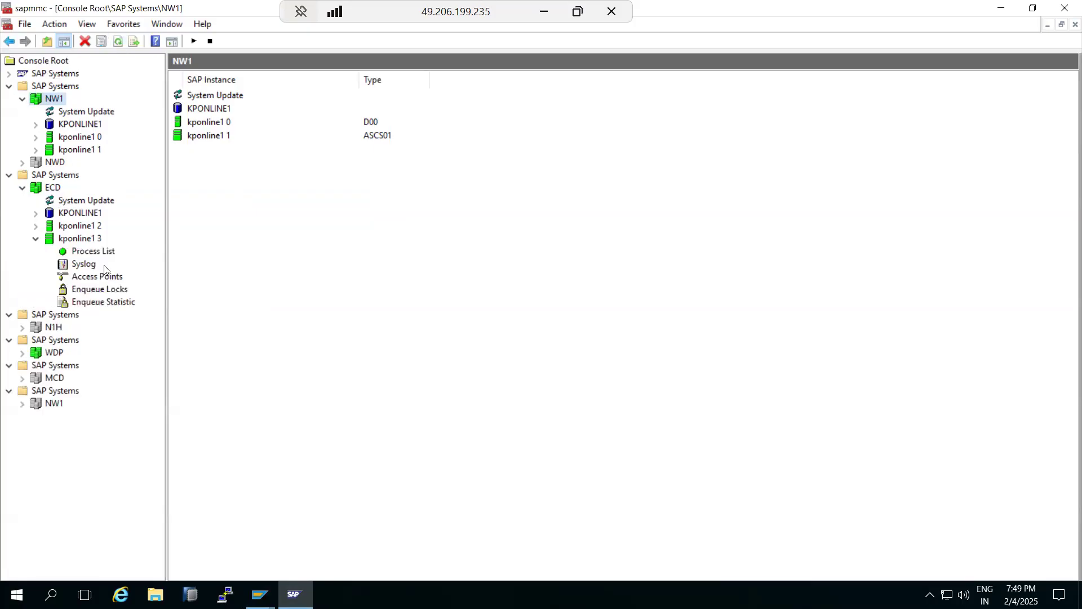
pyautogui.click(93, 251)
pyautogui.click(85, 44)
pyautogui.click(35, 226)
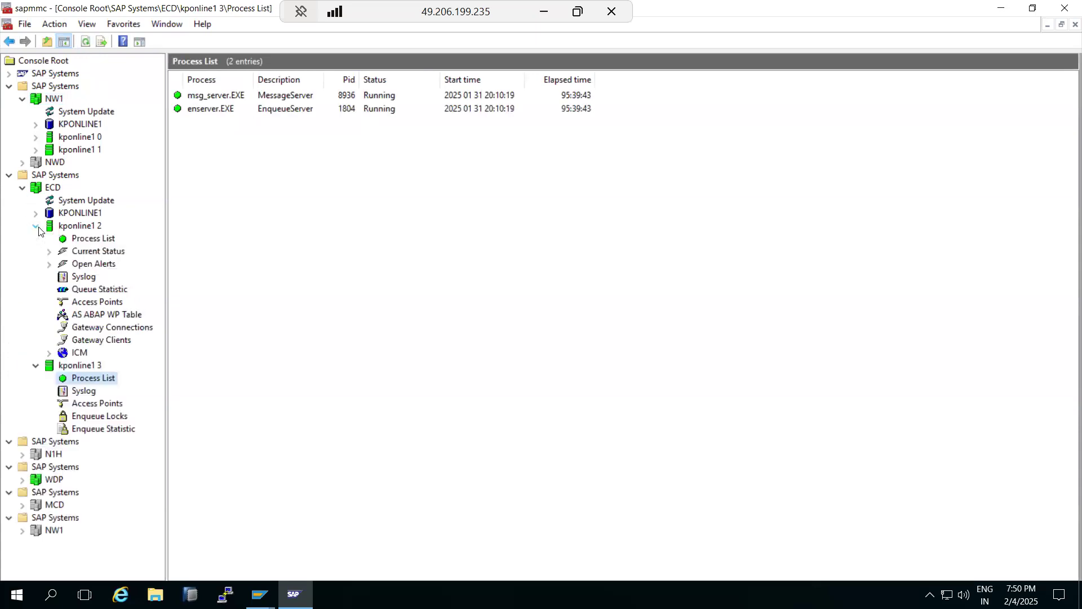
pyautogui.click(93, 238)
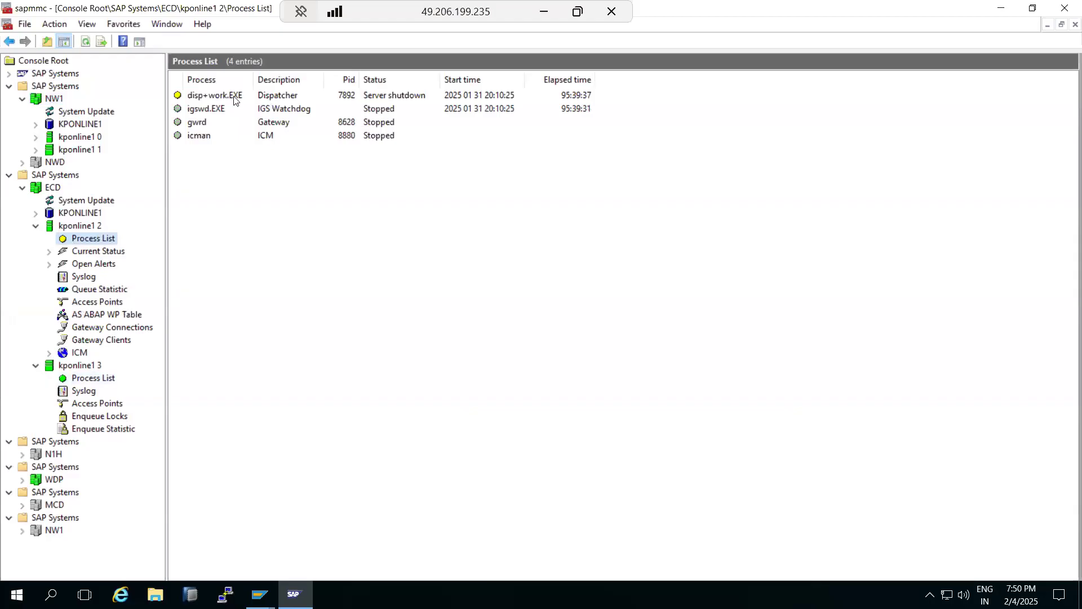
pyautogui.click(85, 42)
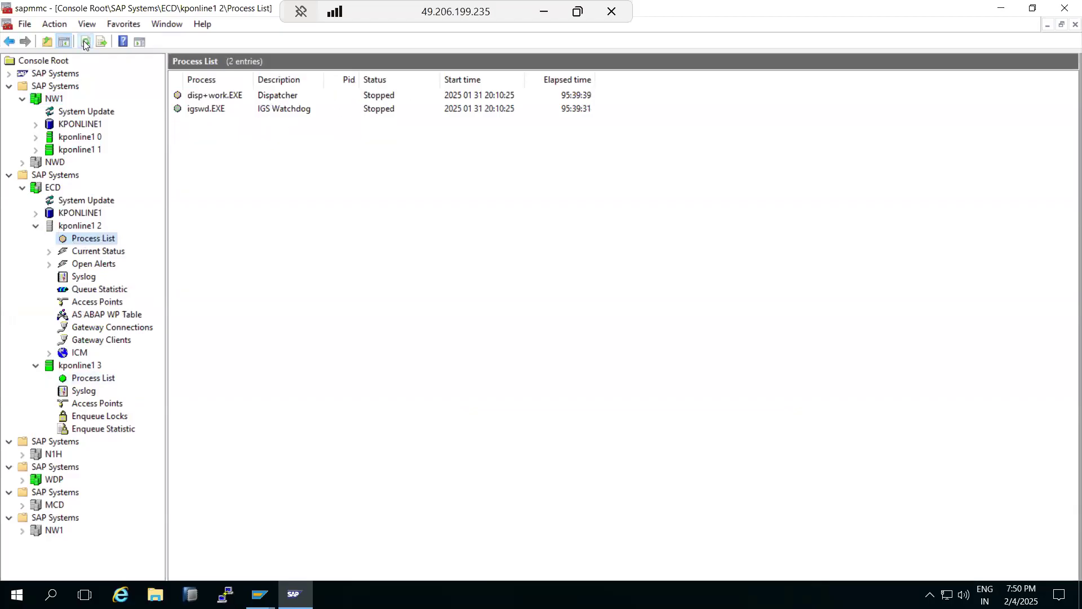
pyautogui.click(85, 43)
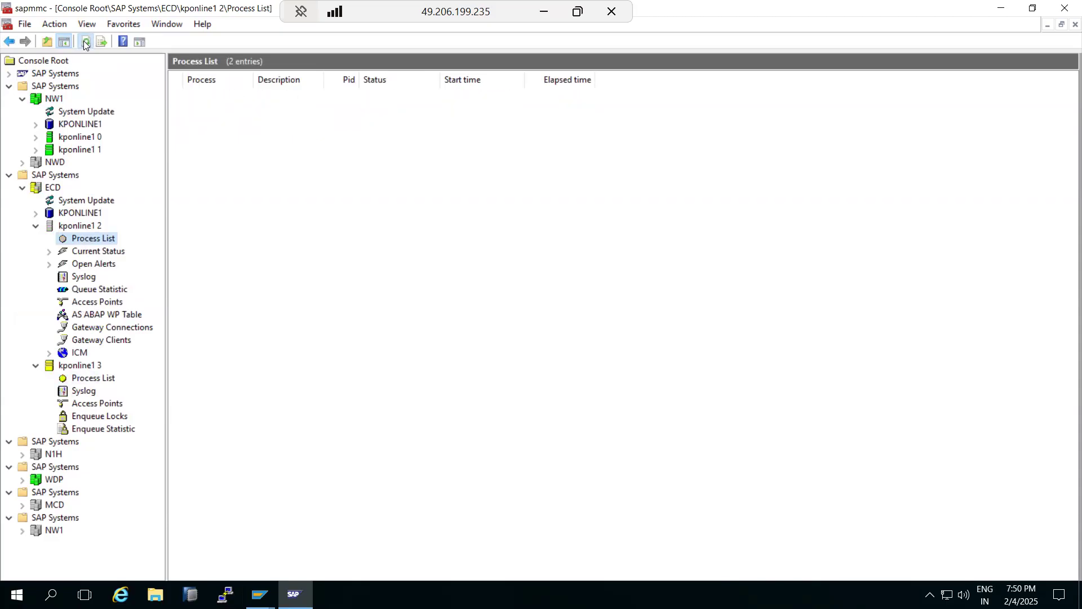
pyautogui.click(72, 379)
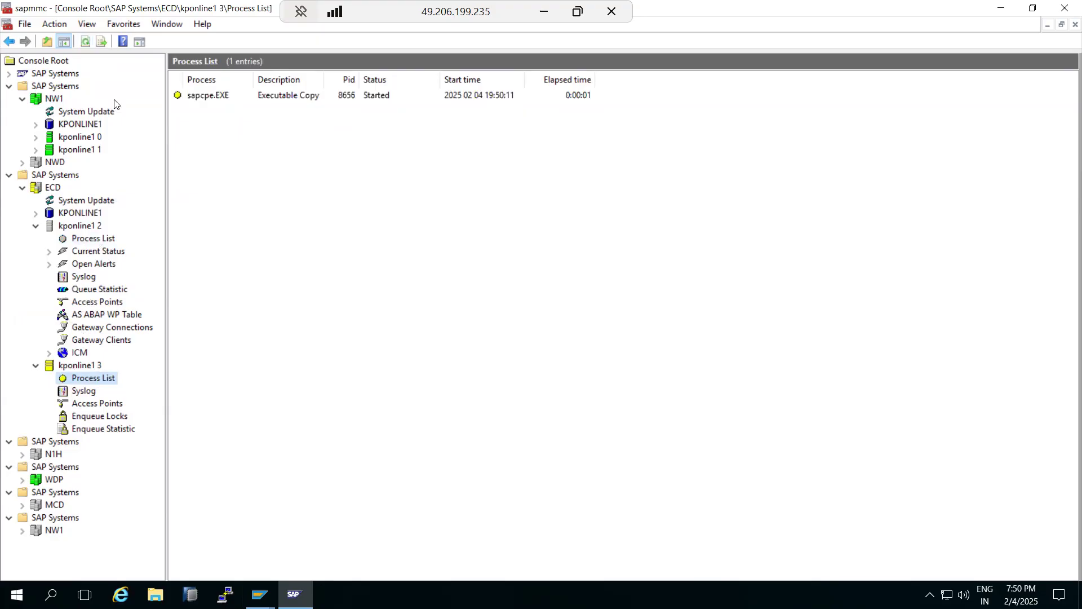
pyautogui.click(84, 42)
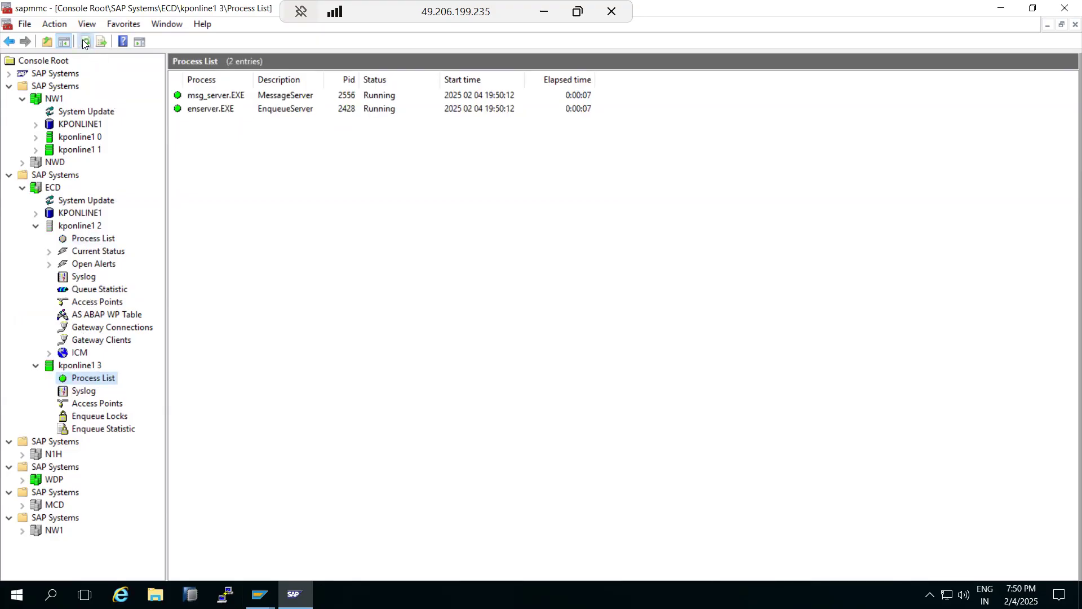
# - Refresh the process list of ECD instance kponline1 2 repeatedly to follow the startup of its dispatcher and IGS watchdog
pyautogui.click(93, 238)
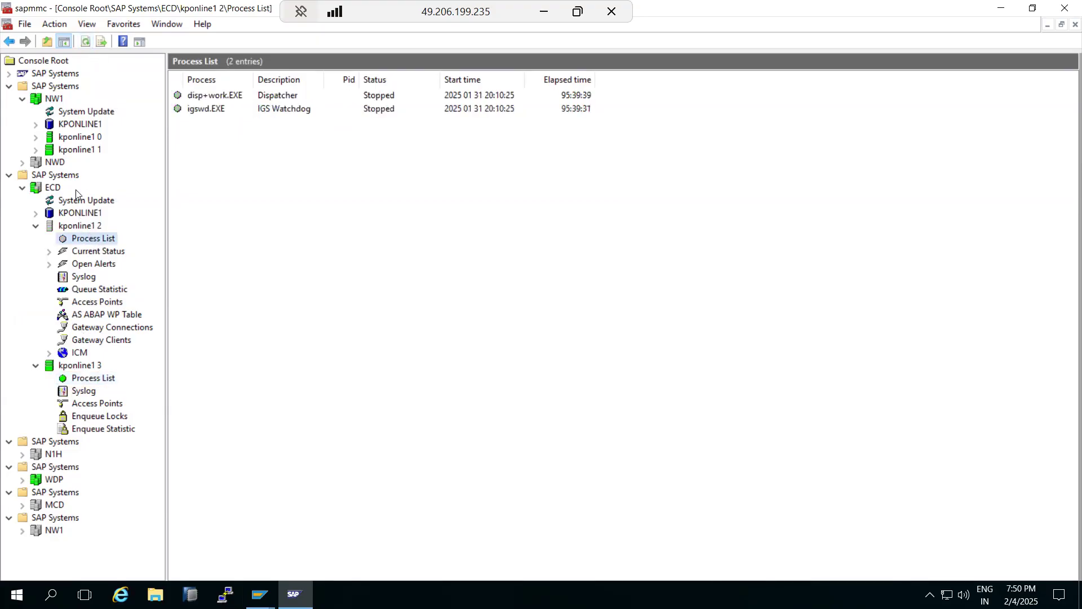
pyautogui.click(85, 43)
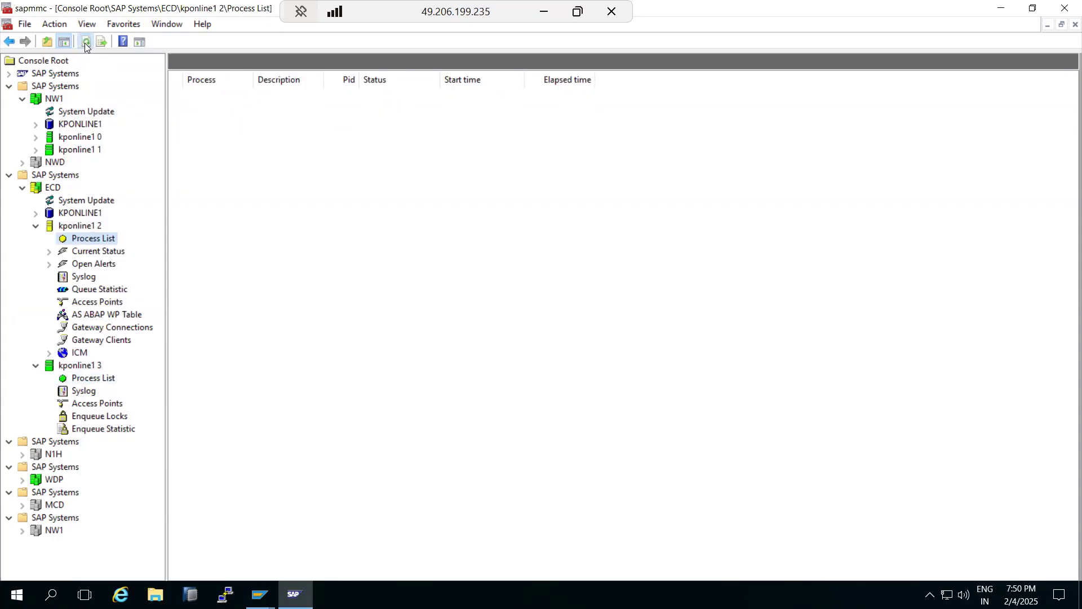
pyautogui.click(85, 45)
pyautogui.click(85, 45)
pyautogui.click(85, 45)
pyautogui.click(85, 46)
pyautogui.click(86, 45)
pyautogui.click(85, 45)
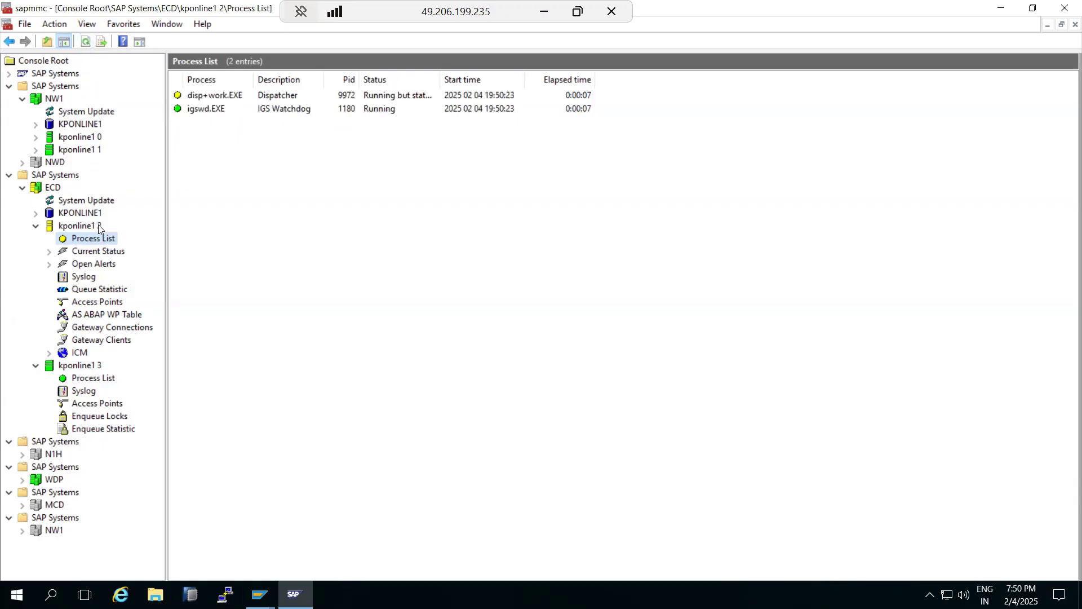
# - Check the AS ABAP WP Table of kponline1 2 against its refreshed process list and examine the disp+work.EXE status
pyautogui.click(105, 314)
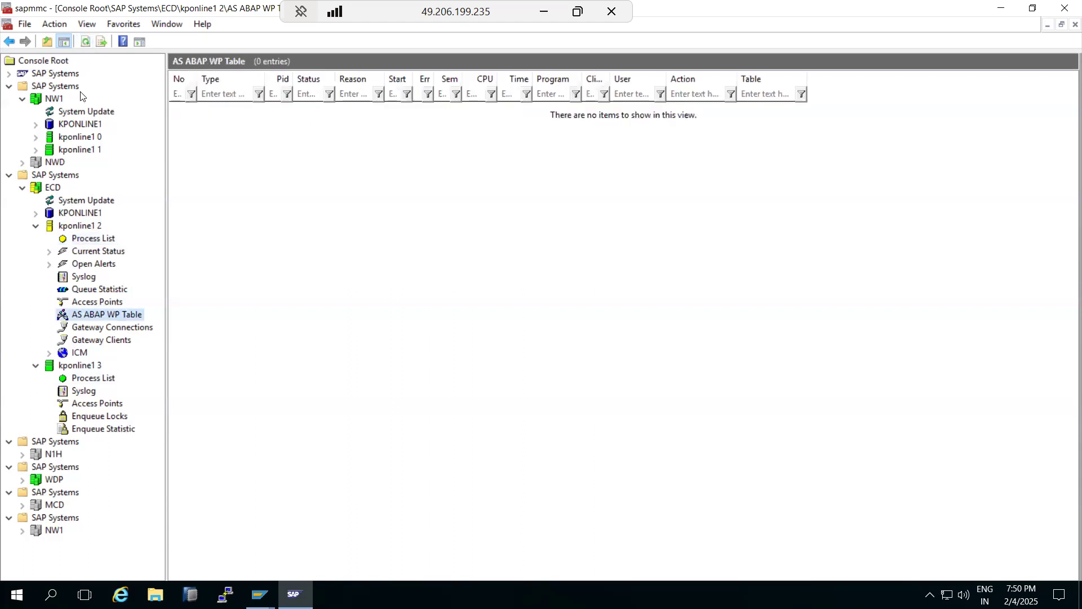
pyautogui.click(91, 238)
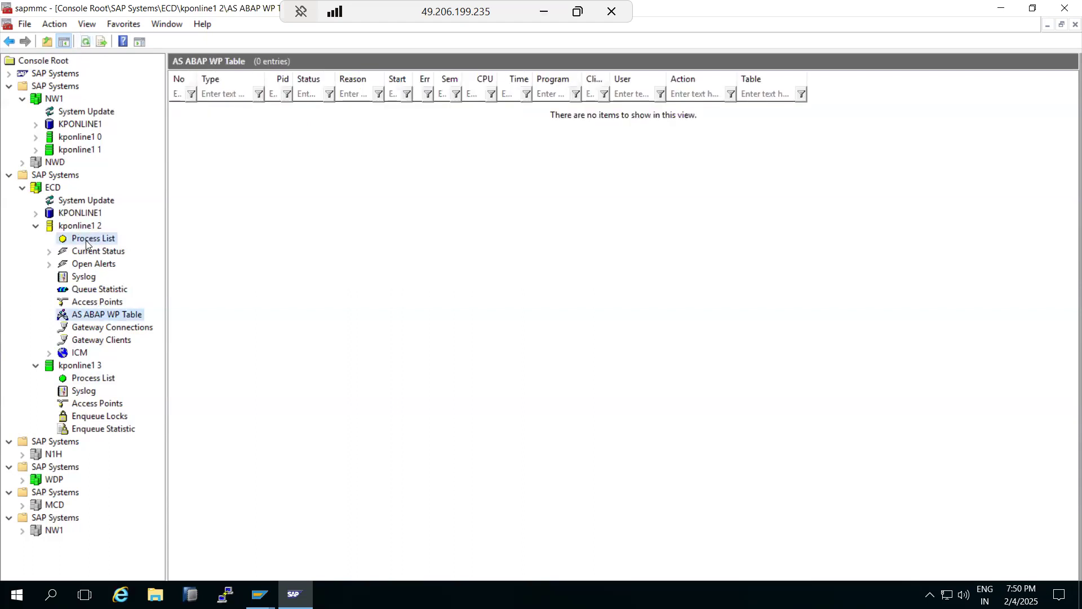
pyautogui.click(85, 42)
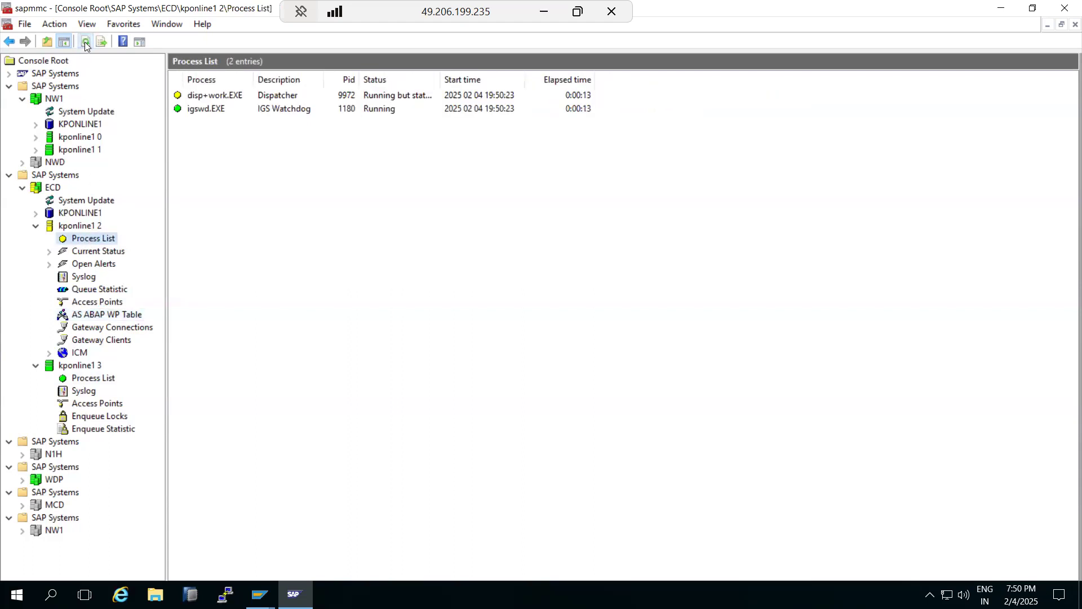
pyautogui.click(88, 316)
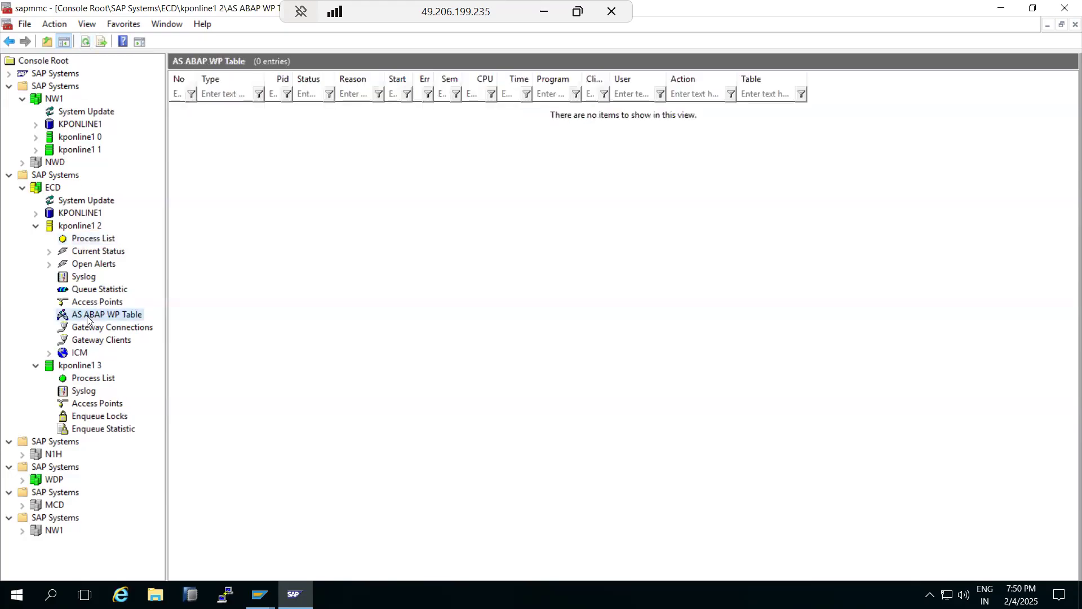
pyautogui.click(85, 239)
pyautogui.click(85, 41)
pyautogui.click(183, 97)
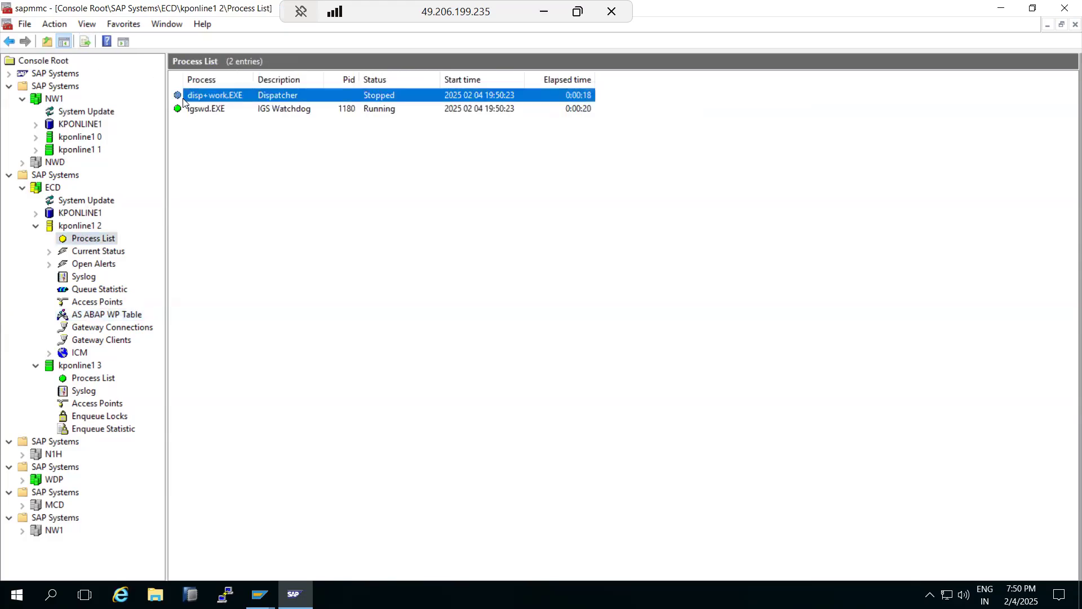
# - Try to open the \\kponline1\saploc share in File Explorer and recheck the kponline1 2 process list in the SAP Management Console
pyautogui.click(155, 595)
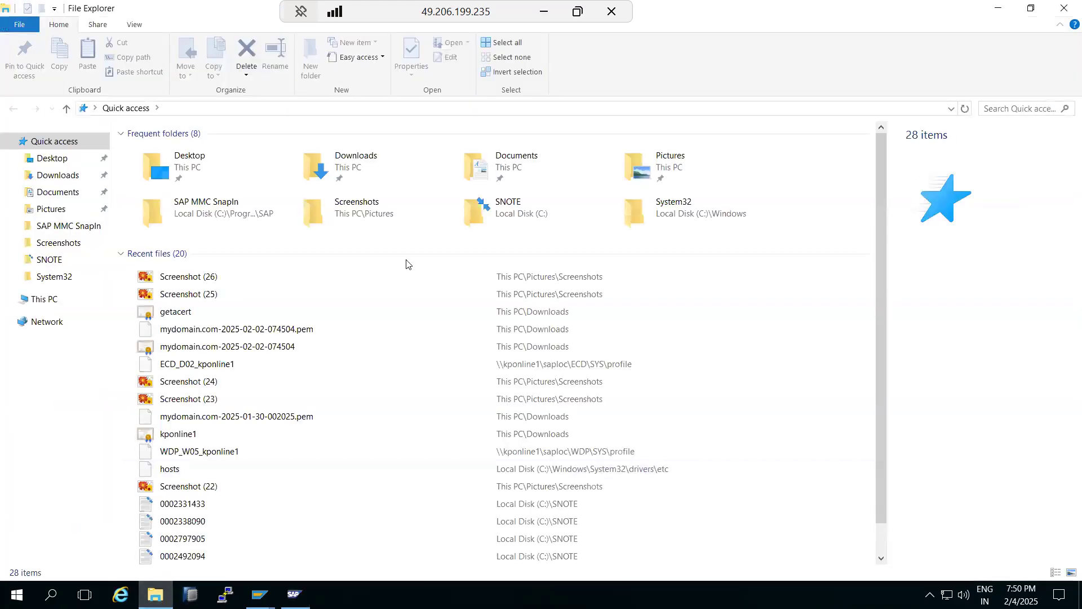
pyautogui.click(951, 108)
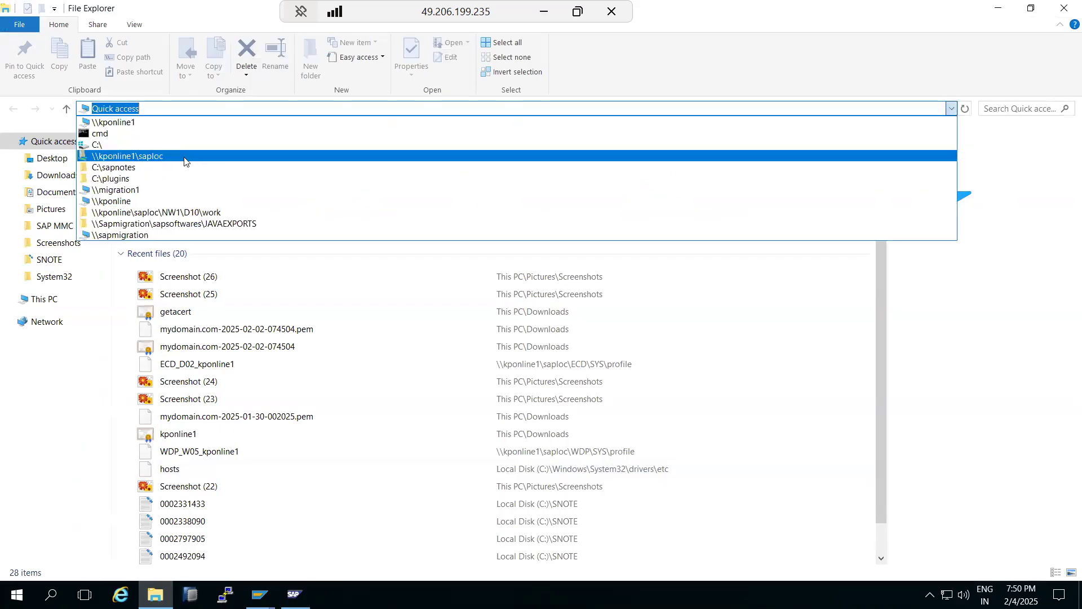
pyautogui.click(122, 156)
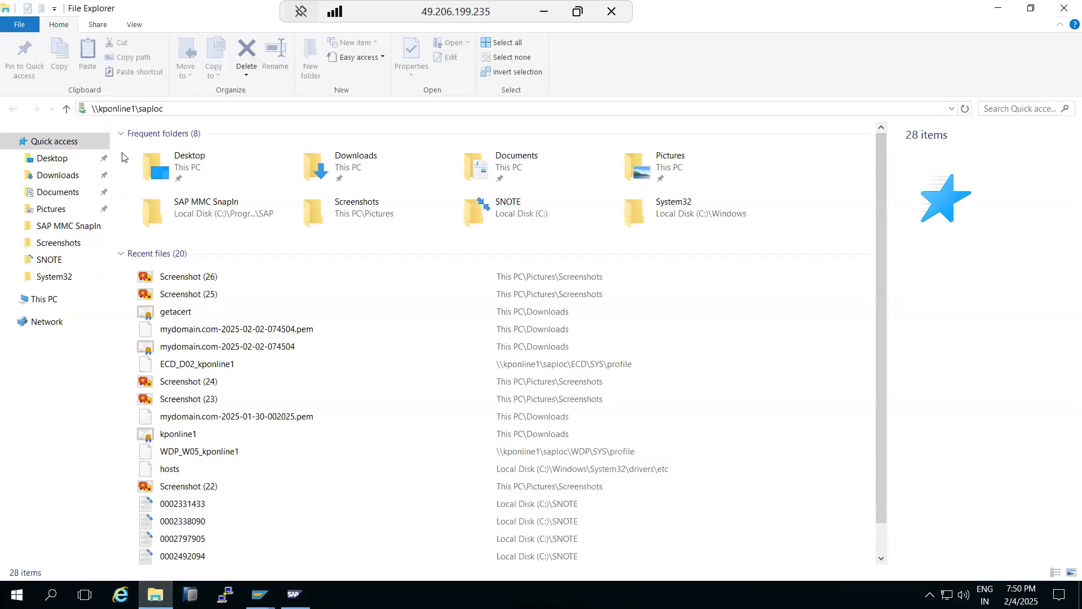
pyautogui.click(294, 594)
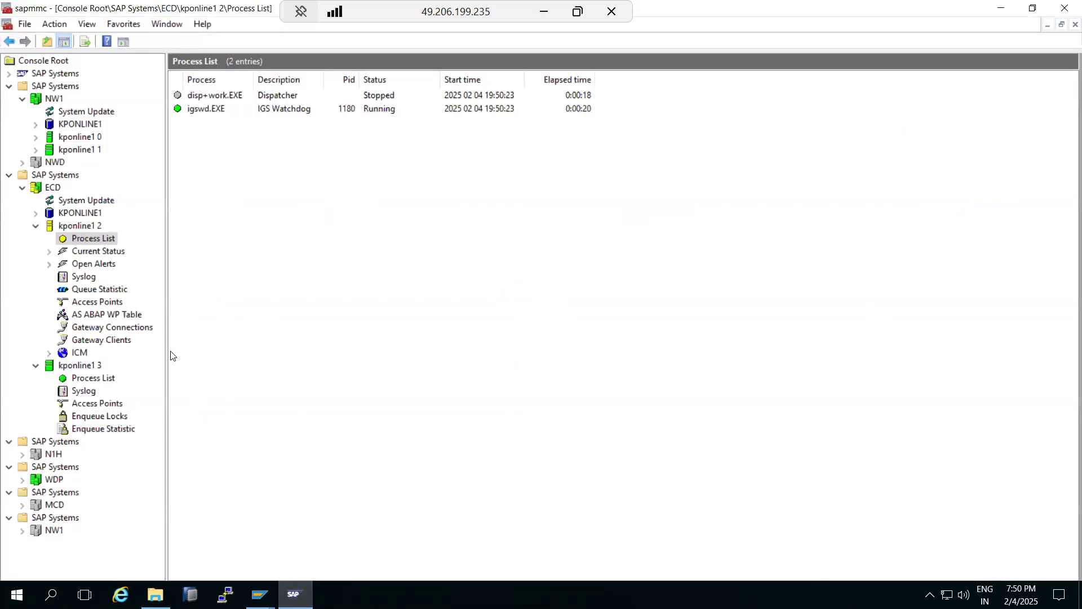
pyautogui.click(240, 97)
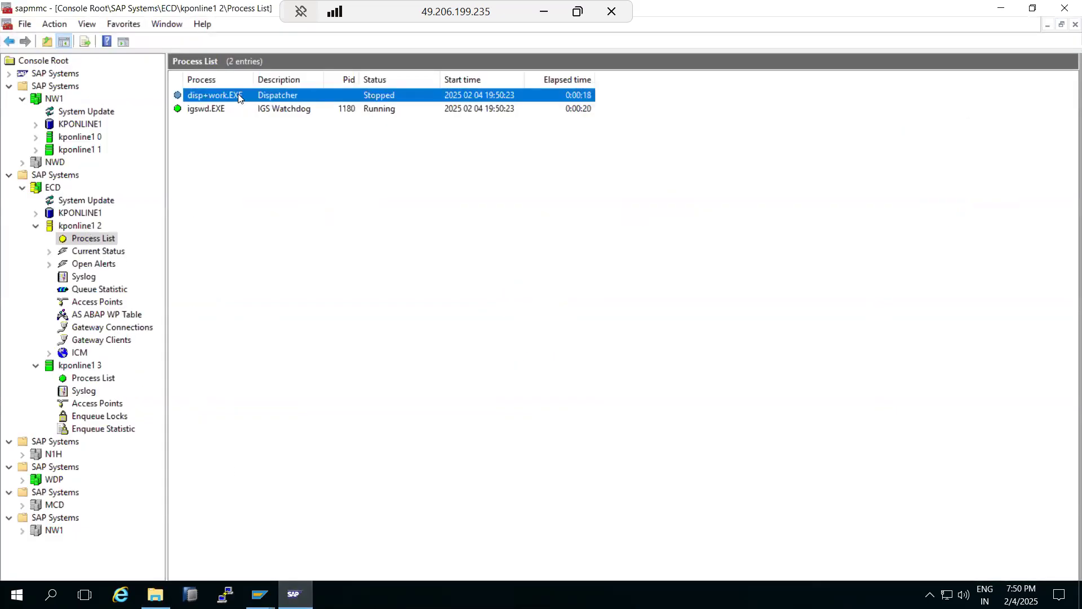
pyautogui.click(294, 594)
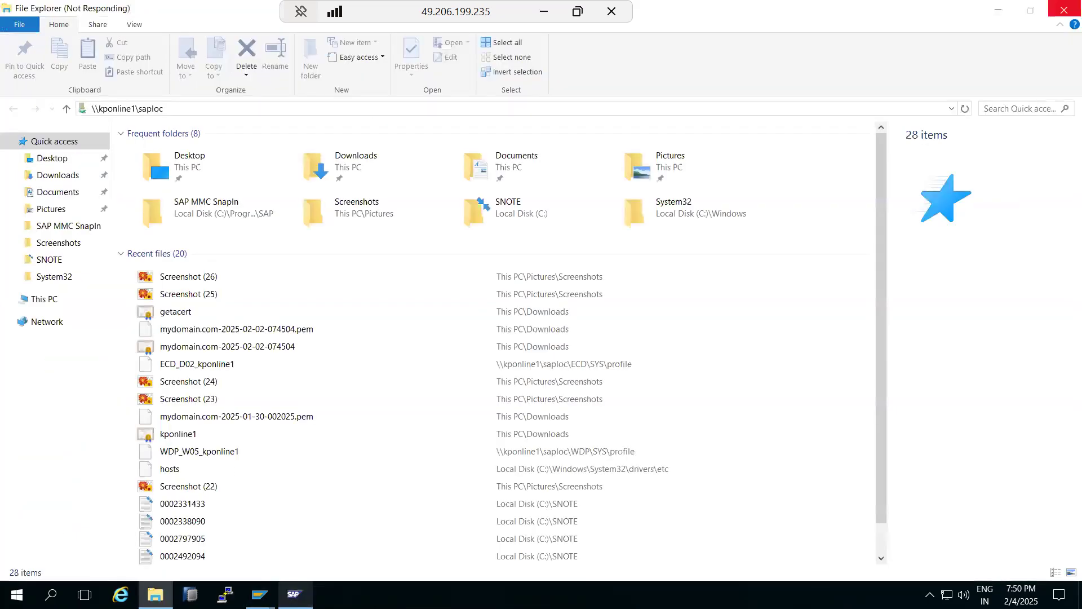
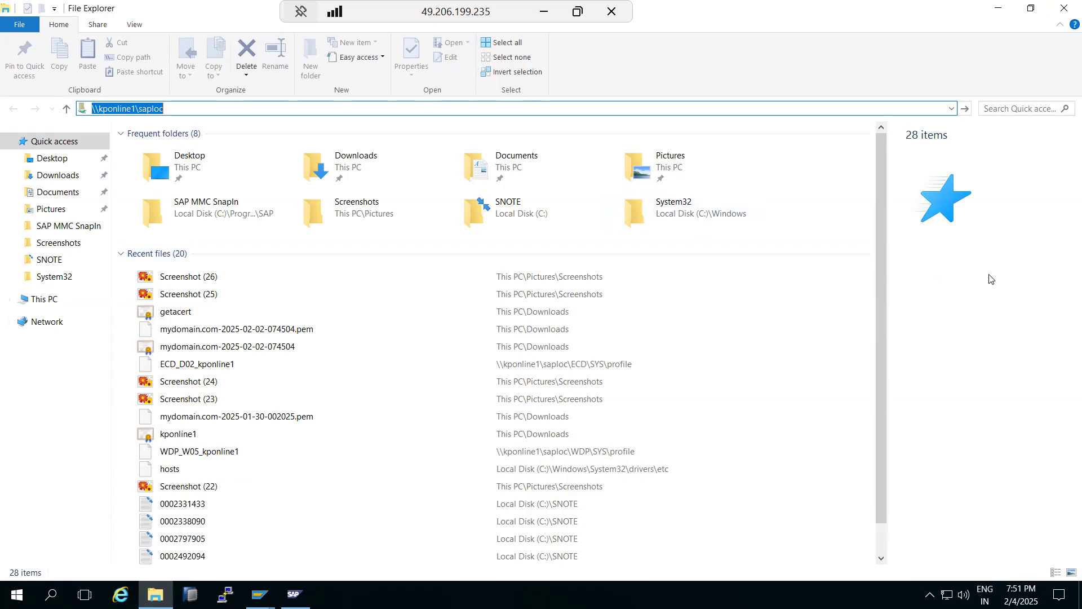
pyautogui.click(294, 595)
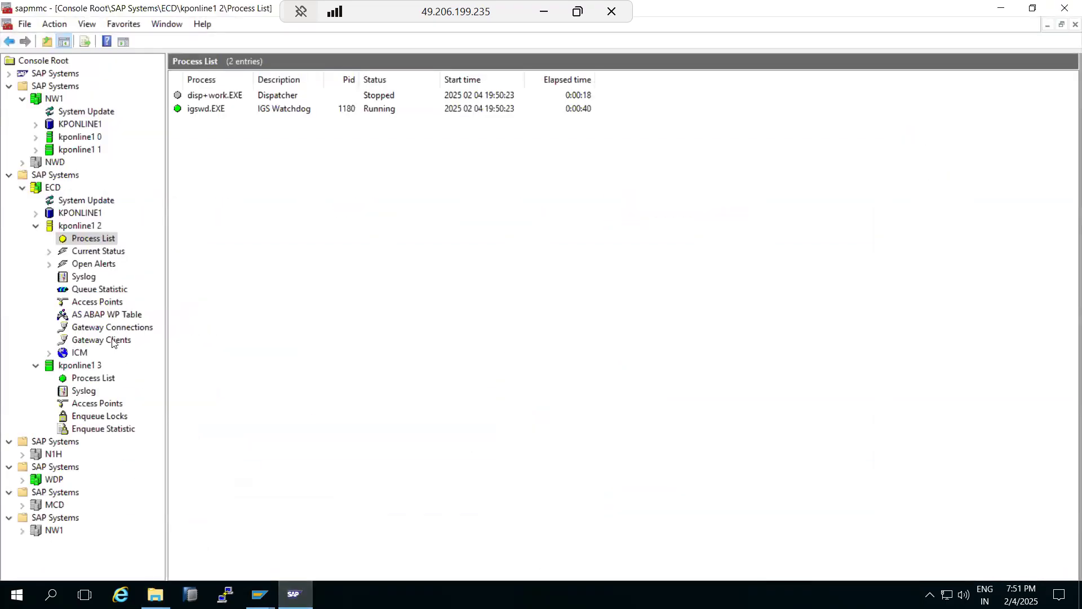
pyautogui.click(59, 234)
# - Connect to \\kponline1 in File Explorer by entering the network user nw1adm and the account password
pyautogui.click(155, 595)
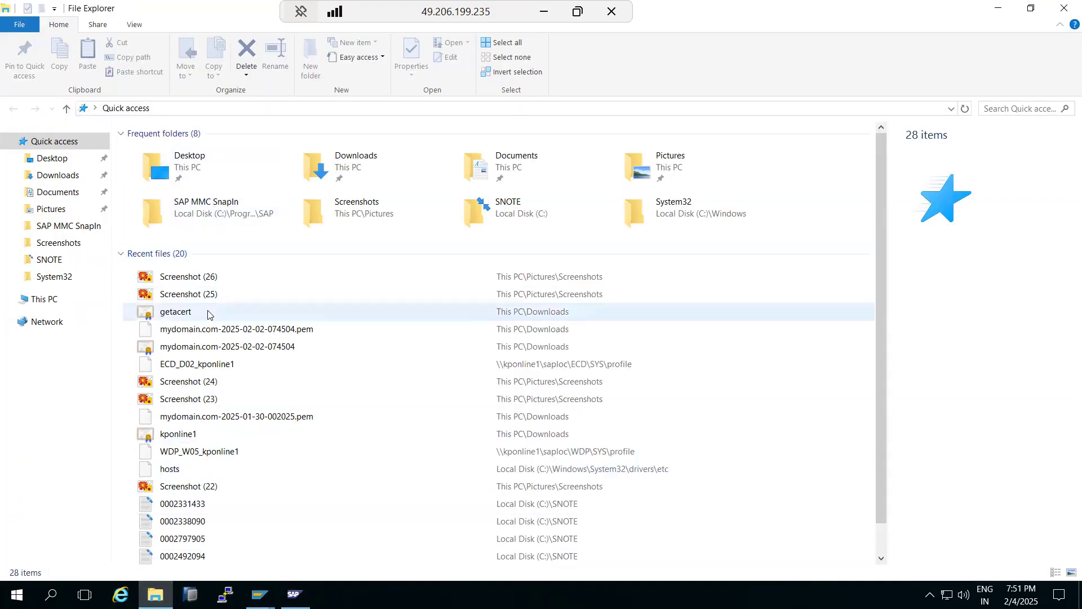
pyautogui.click(949, 112)
pyautogui.click(136, 125)
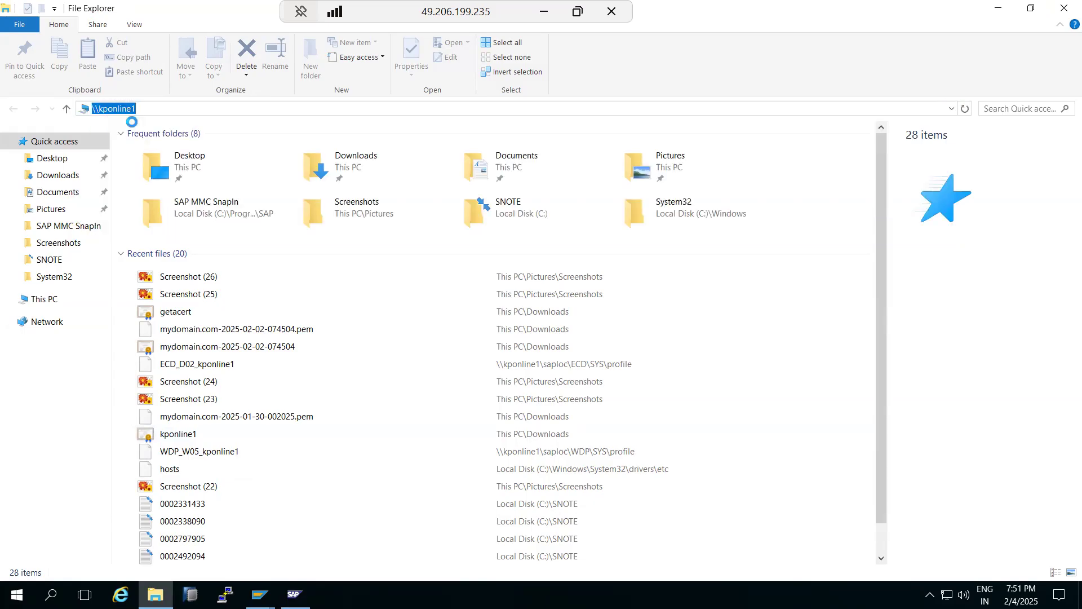
pyautogui.write('nw1adm')
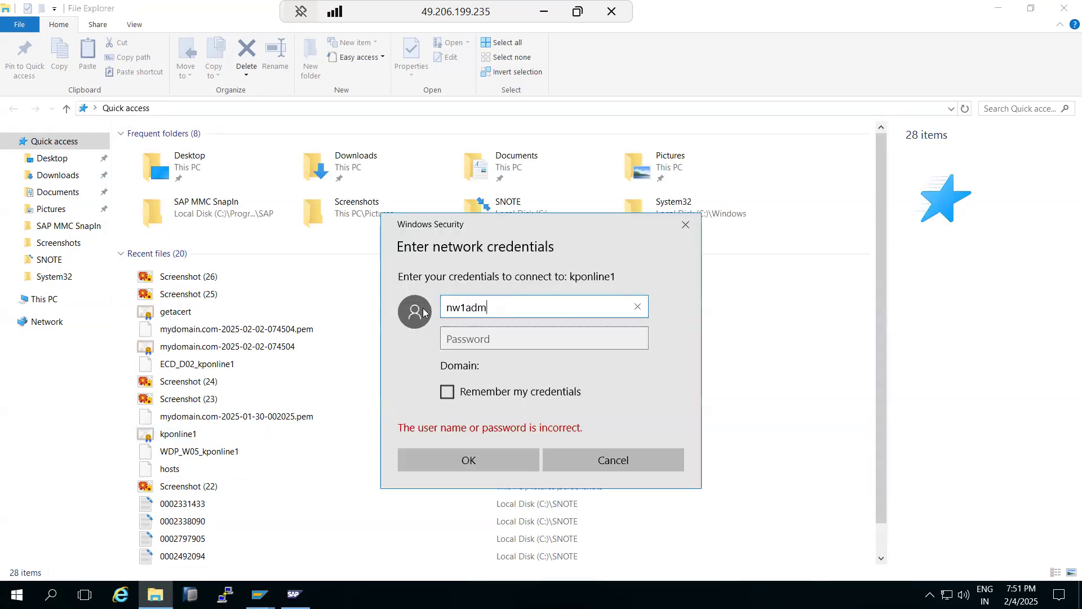
pyautogui.press('Tab')
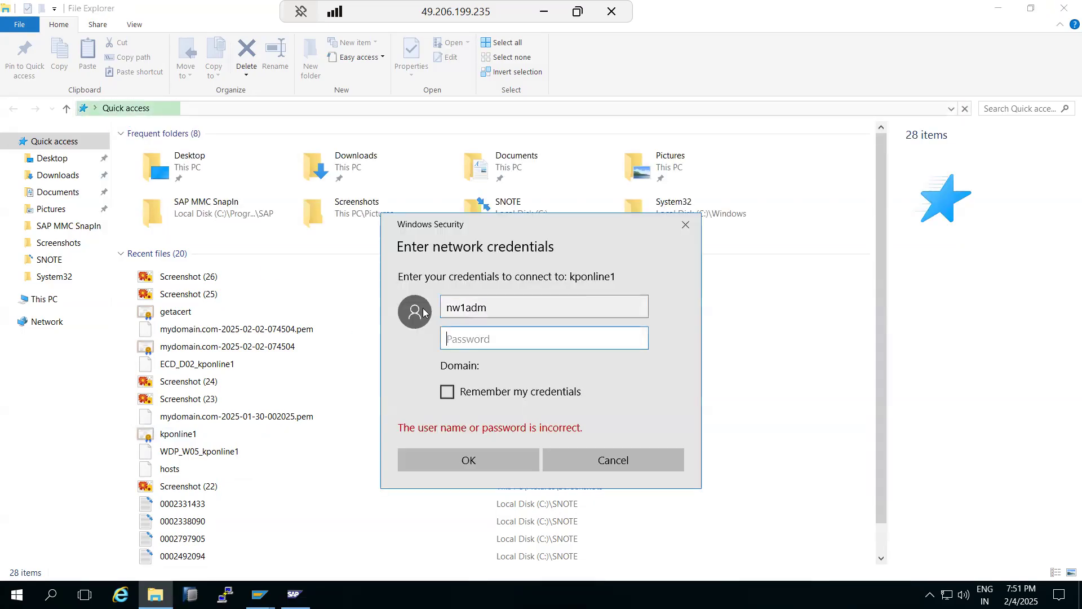
pyautogui.write('•••••••••')
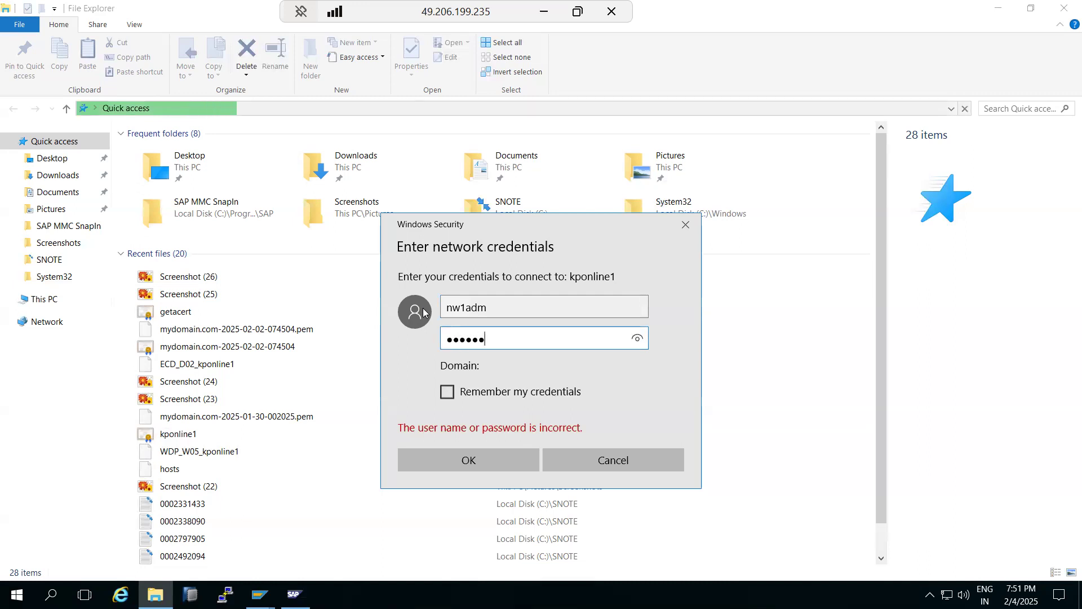
pyautogui.press('Return')
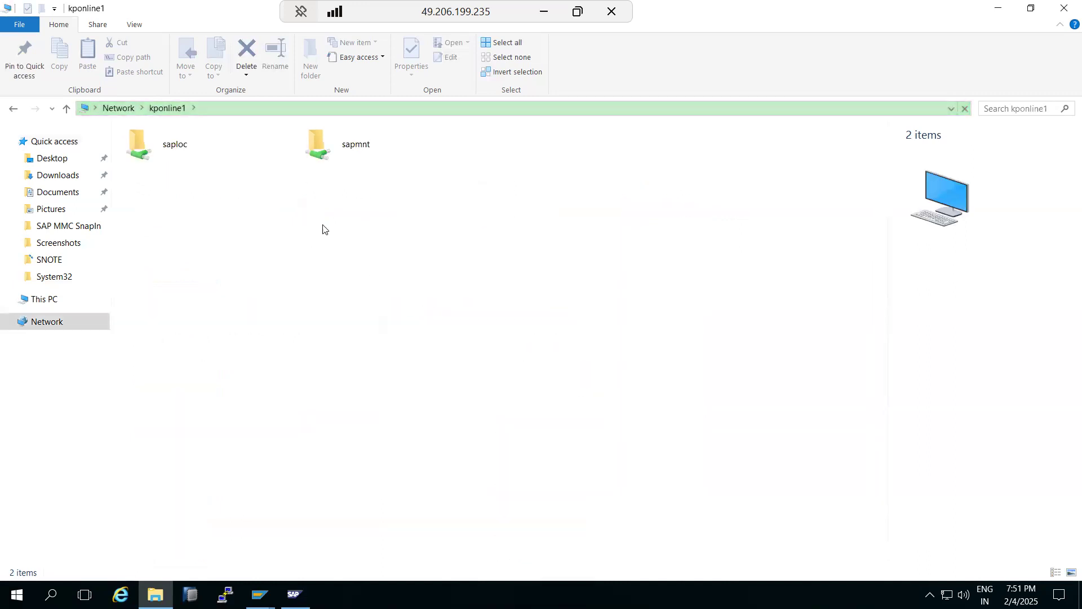
# - Open the ECD system's profile folder at saploc\ECD\SYS\profile
pyautogui.doubleClick(138, 146)
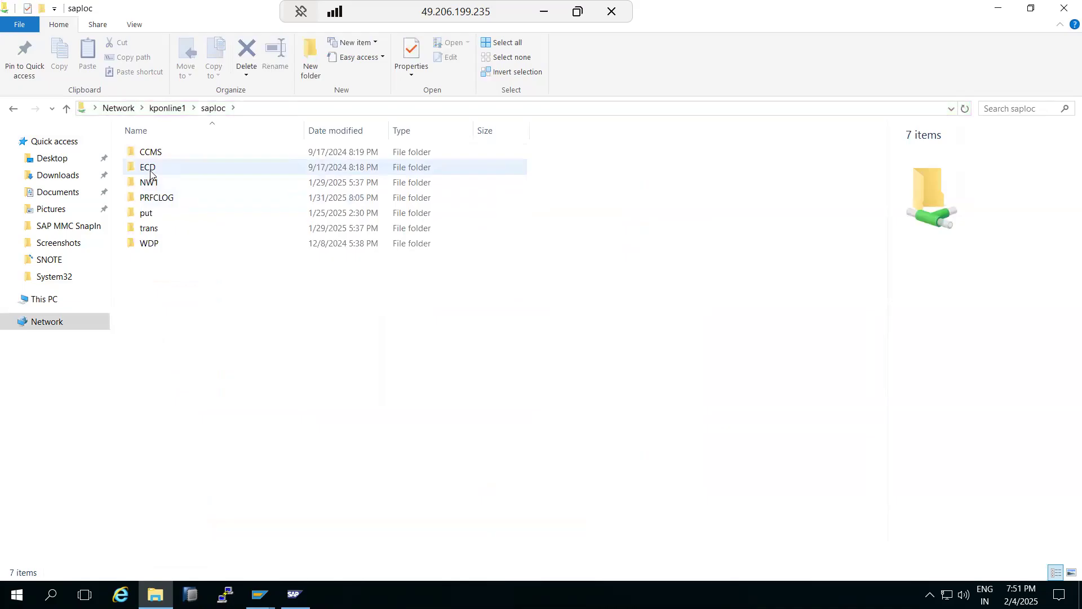
pyautogui.doubleClick(148, 168)
pyautogui.click(148, 187)
pyautogui.doubleClick(150, 189)
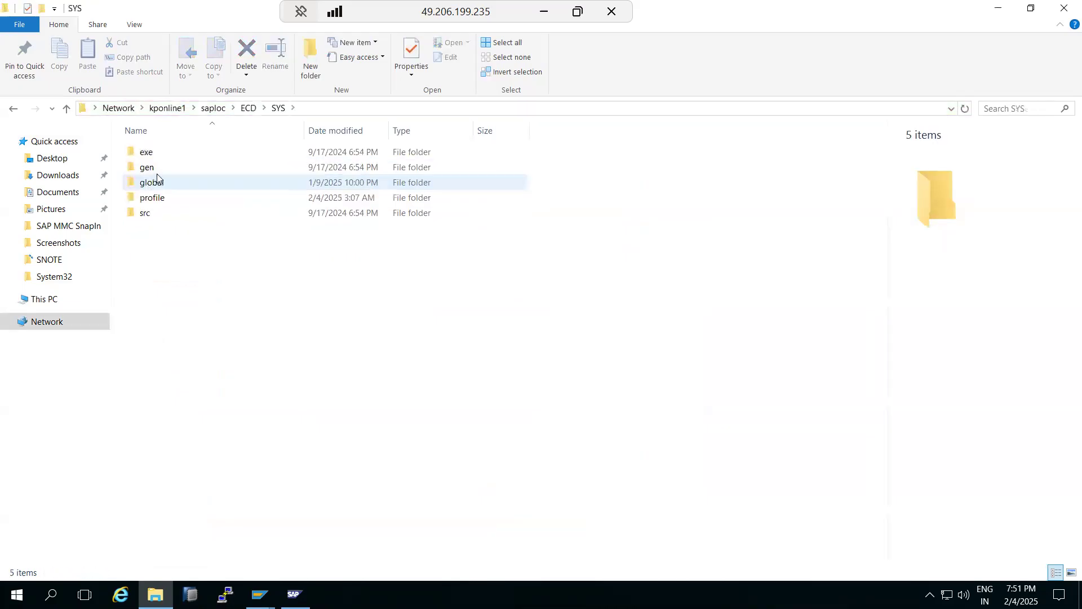
pyautogui.doubleClick(156, 197)
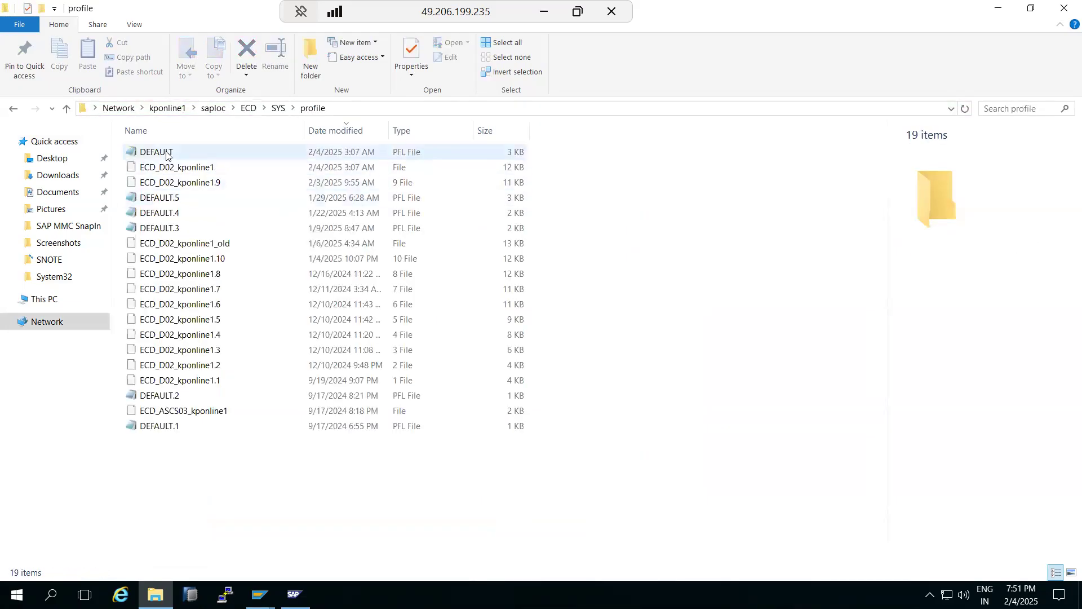
# - Open the instance profile ECD_D02_kponline1 in Notepad, set rdisp/wp_no_dia to 4, and save and close the file
pyautogui.doubleClick(168, 168)
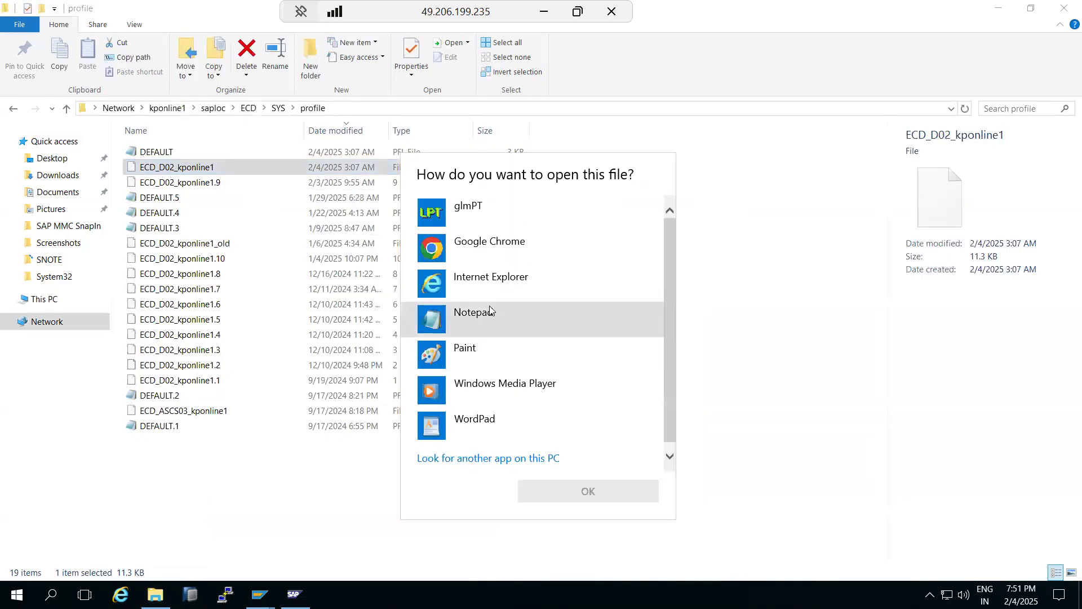
pyautogui.doubleClick(473, 314)
pyautogui.scroll(-7, 352, 368)
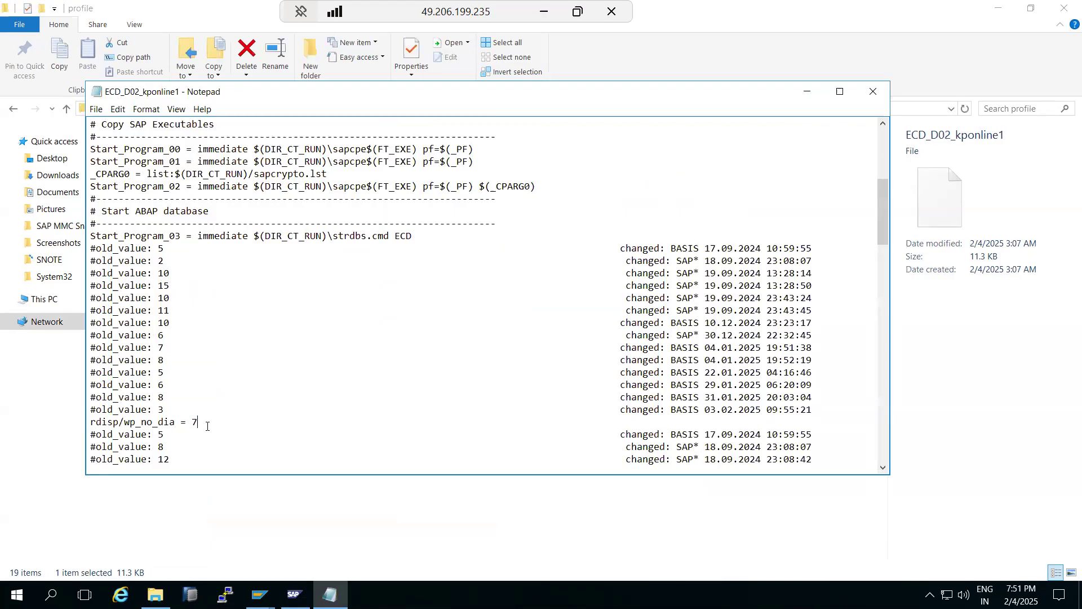
pyautogui.scroll(-4, 207, 428)
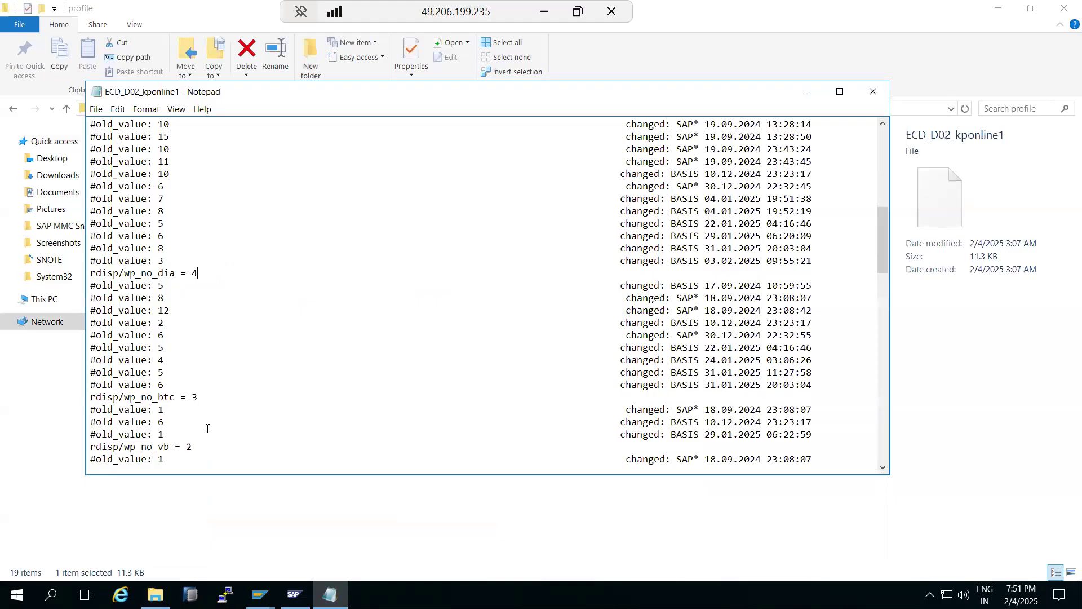
pyautogui.click(872, 93)
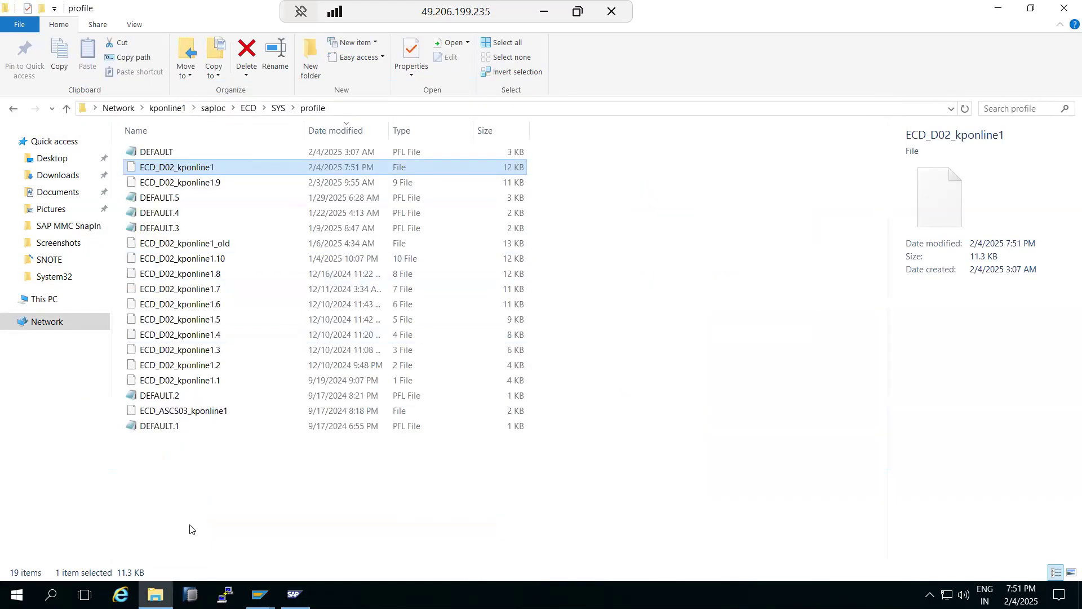
# - Switch to the SAP Management Console and restart ECD instance kponline1 2 with the proposed restart settings
pyautogui.click(293, 594)
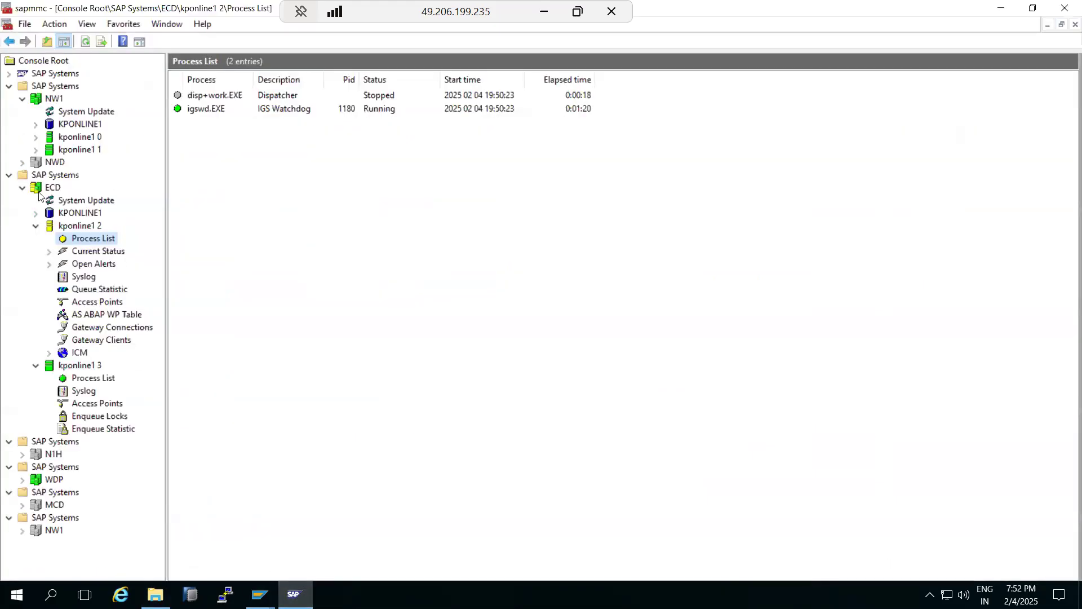
pyautogui.click(57, 226)
pyautogui.rightClick(56, 227)
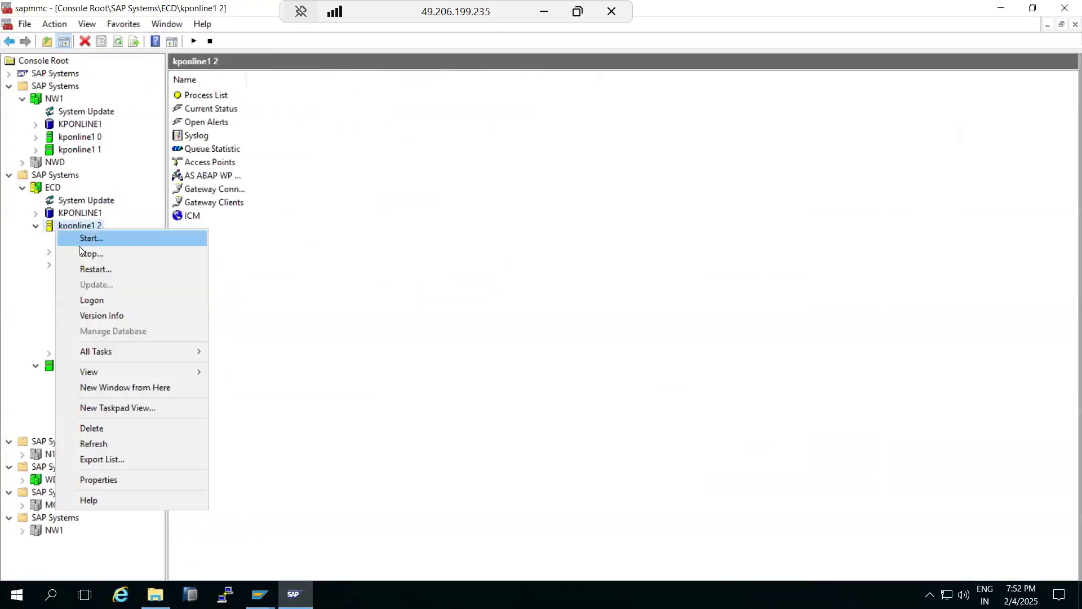
pyautogui.click(96, 269)
pyautogui.click(482, 431)
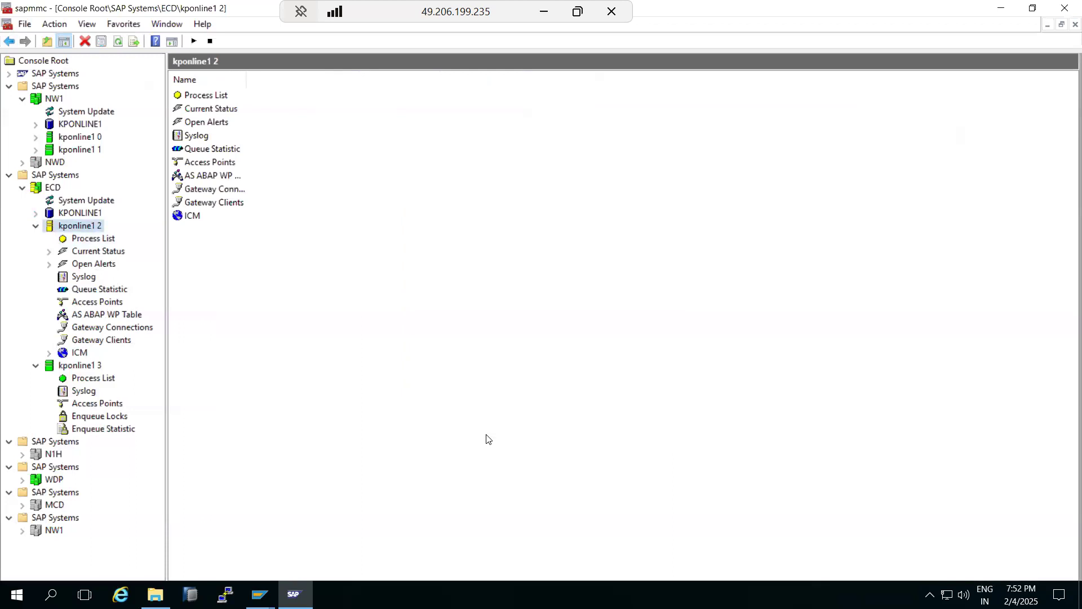
# - Refresh the kponline1 2 process list to check the dispatcher's status following the instance restart
pyautogui.click(93, 239)
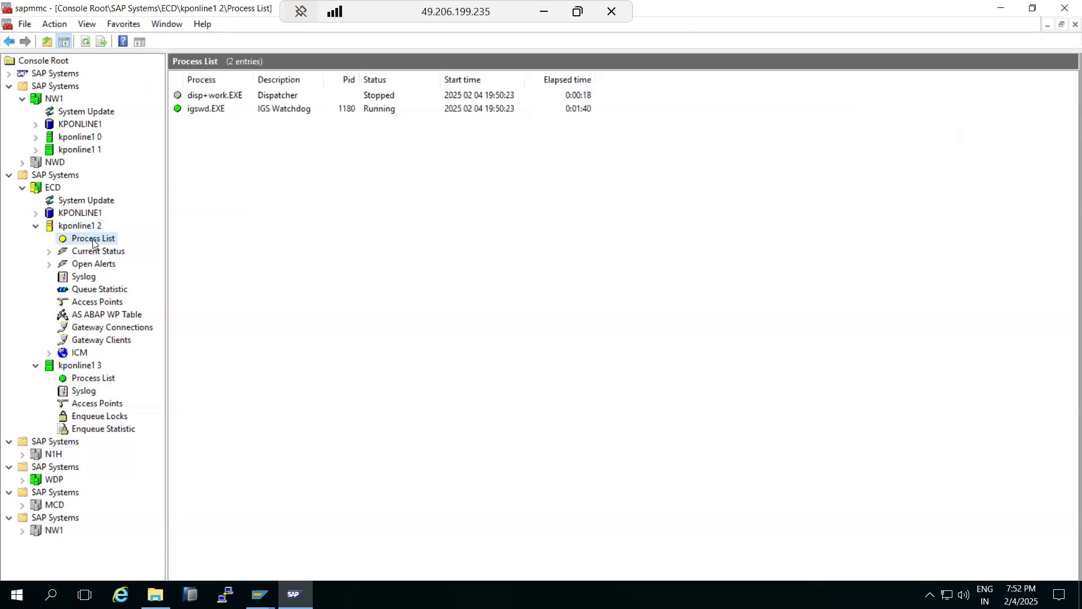
pyautogui.click(86, 43)
pyautogui.click(86, 43)
pyautogui.click(83, 43)
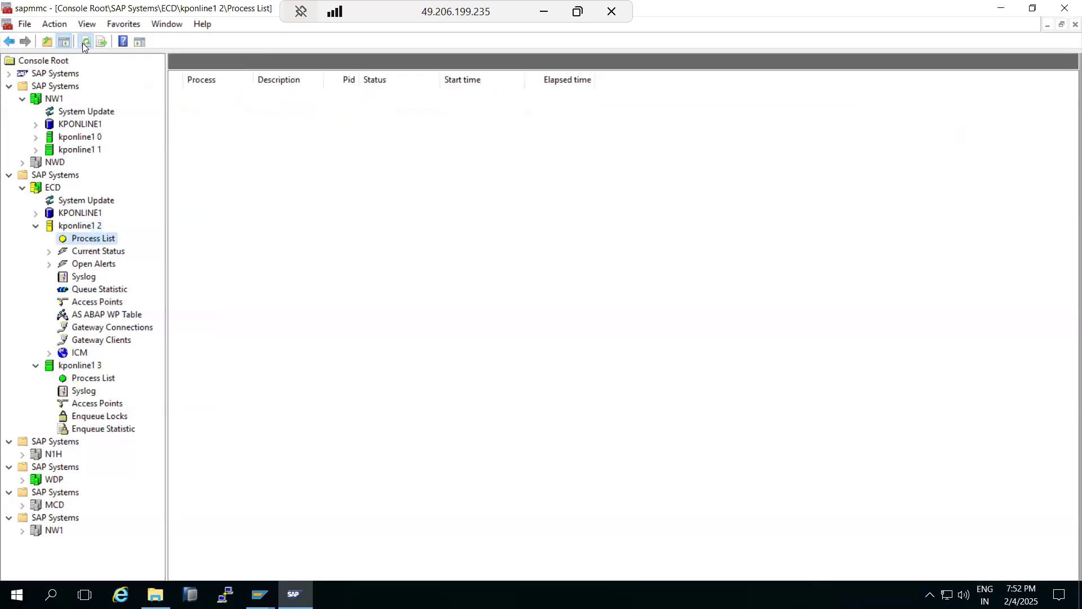
pyautogui.click(86, 43)
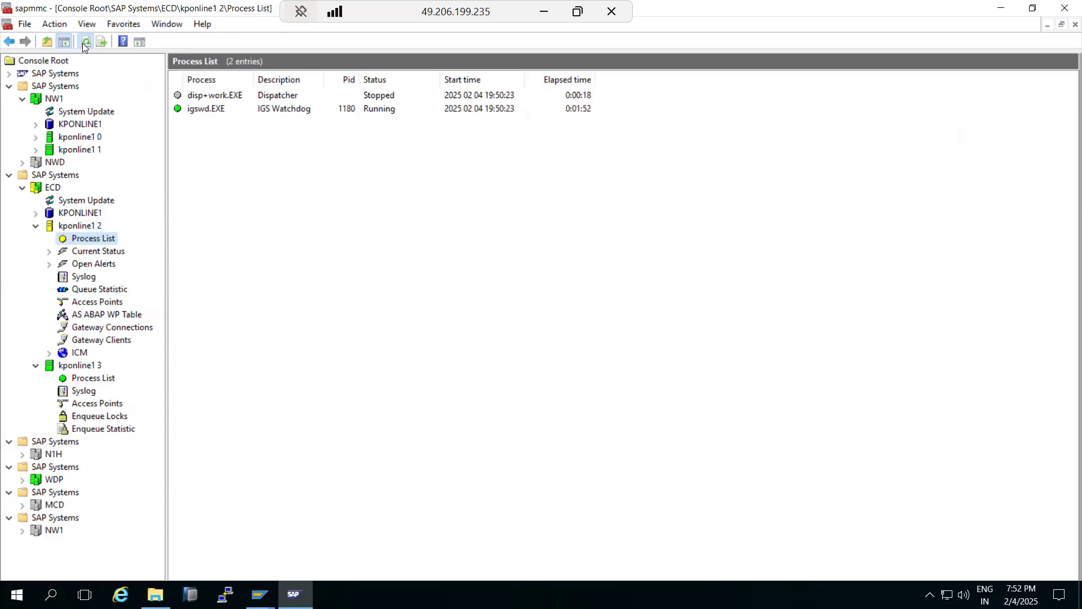
# - Monitor the dispatcher and IGS Watchdog through the instance's stop and start by repeatedly refreshing the kponline1 2 process list
pyautogui.click(83, 44)
pyautogui.click(84, 44)
pyautogui.click(83, 44)
pyautogui.click(84, 44)
pyautogui.click(85, 42)
pyautogui.click(85, 42)
pyautogui.click(83, 44)
pyautogui.click(85, 43)
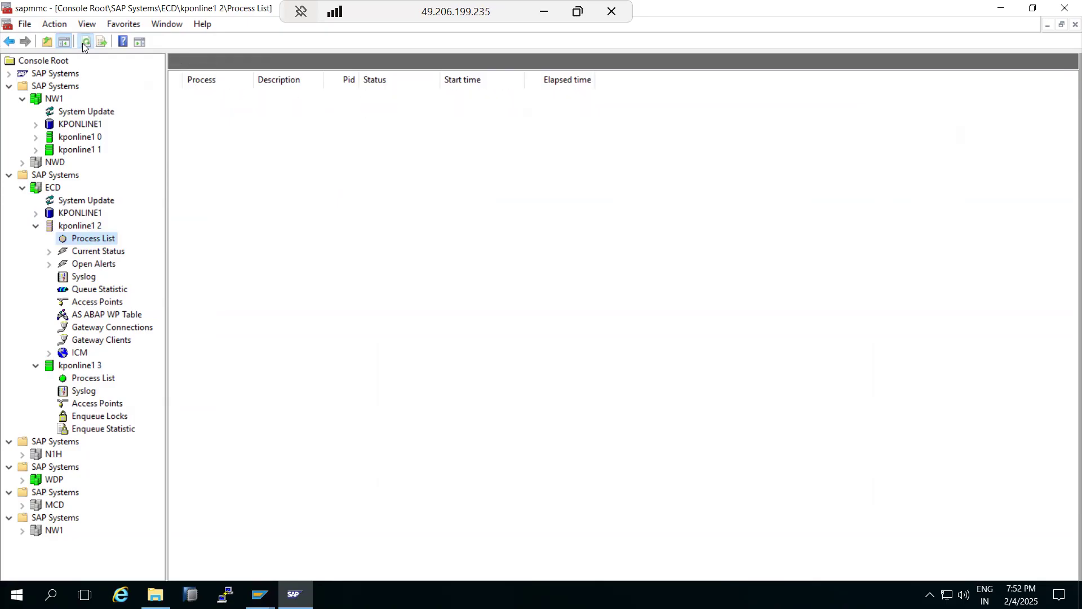
pyautogui.click(84, 43)
pyautogui.click(84, 43)
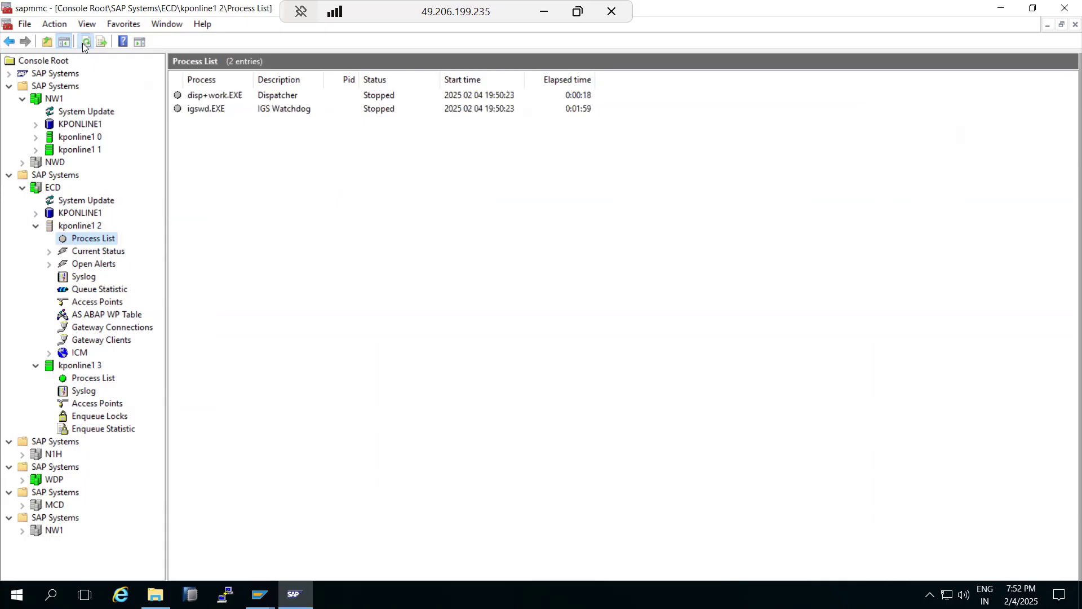
pyautogui.click(84, 43)
pyautogui.click(84, 43)
pyautogui.click(84, 43)
pyautogui.click(85, 42)
pyautogui.click(84, 43)
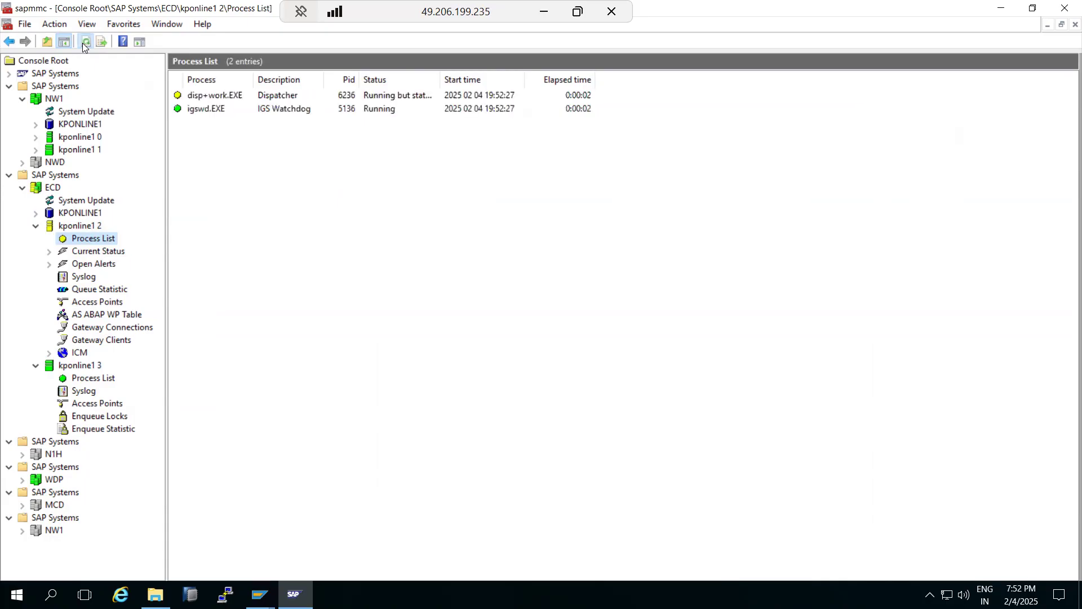
pyautogui.click(85, 43)
pyautogui.click(85, 43)
pyautogui.click(85, 43)
pyautogui.click(85, 43)
pyautogui.click(84, 43)
pyautogui.click(85, 43)
pyautogui.click(84, 43)
# - Close the ECD profile folder window and log off the NW1 session, returning to the SAP Logon connection list
pyautogui.click(155, 594)
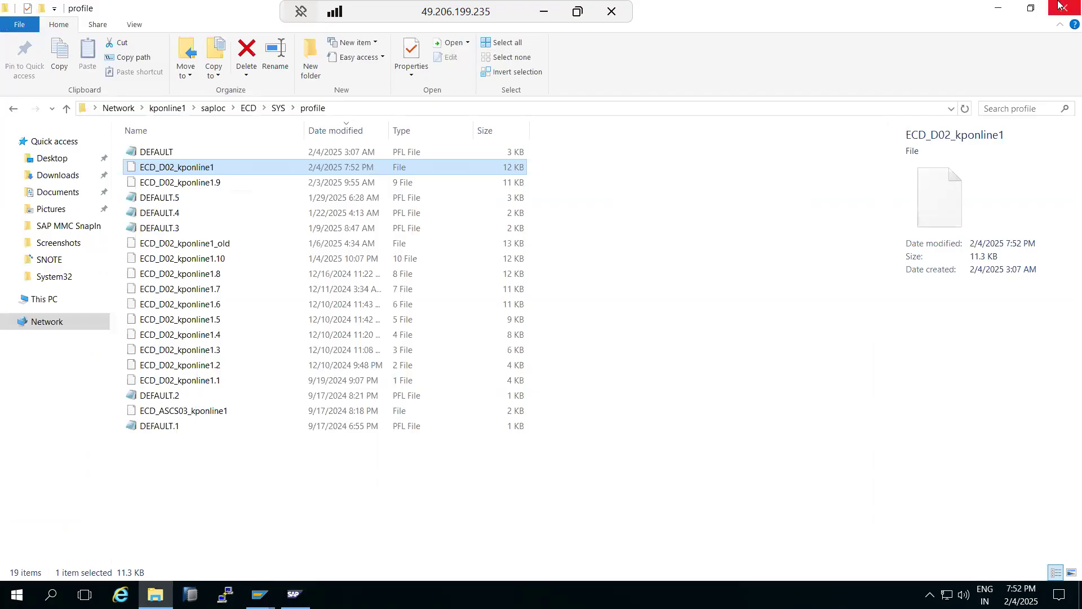
pyautogui.click(1064, 8)
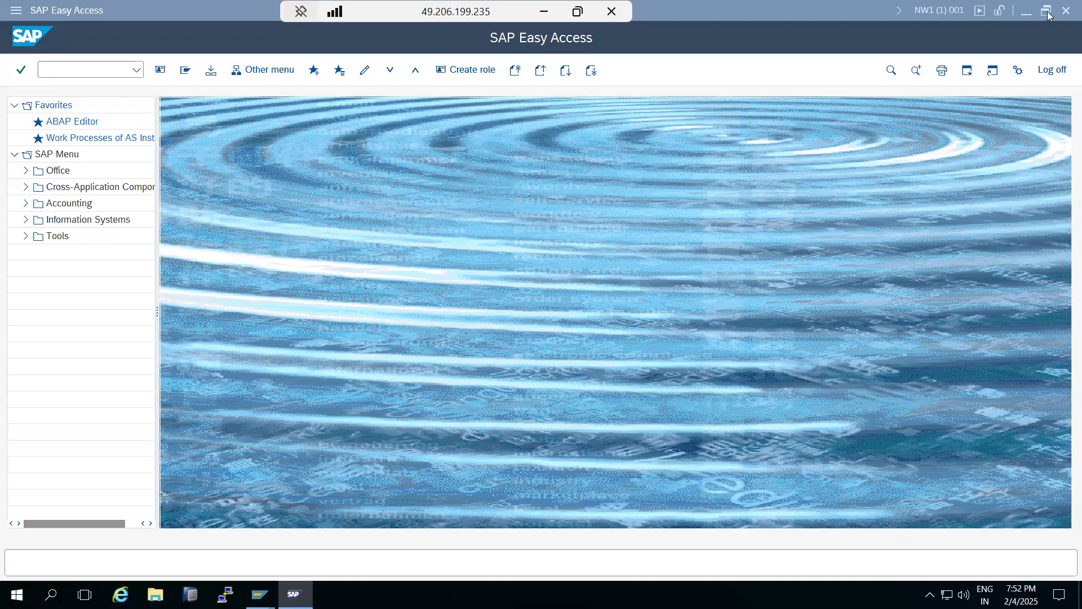
pyautogui.click(1065, 71)
pyautogui.click(167, 300)
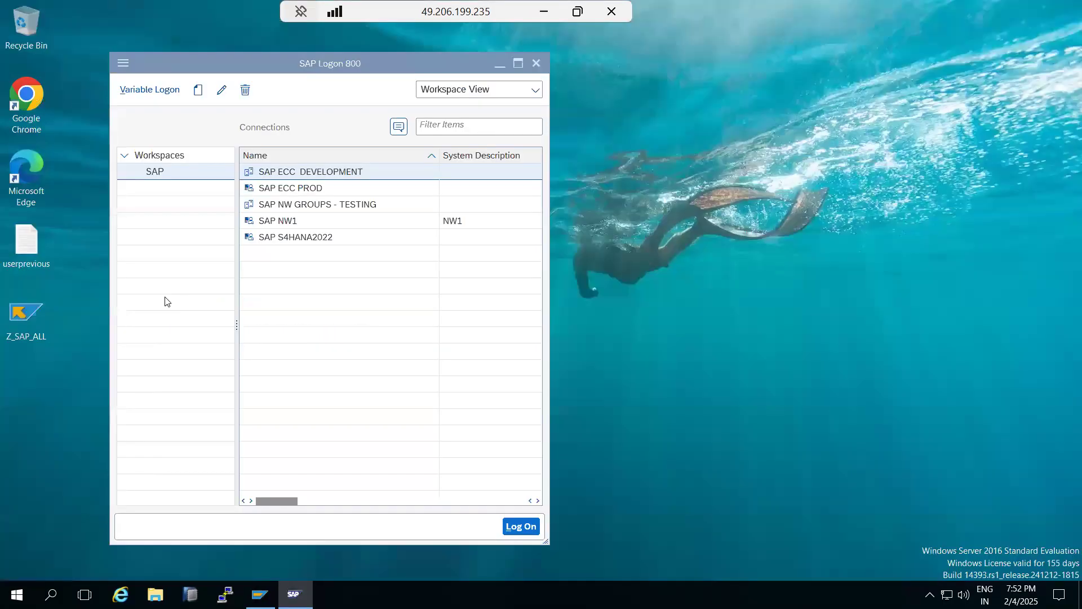
# - Check the process list and AS ABAP work process table of ECD instance kponline1 2 in the SAP management console, and return to SAP Logon
pyautogui.click(259, 594)
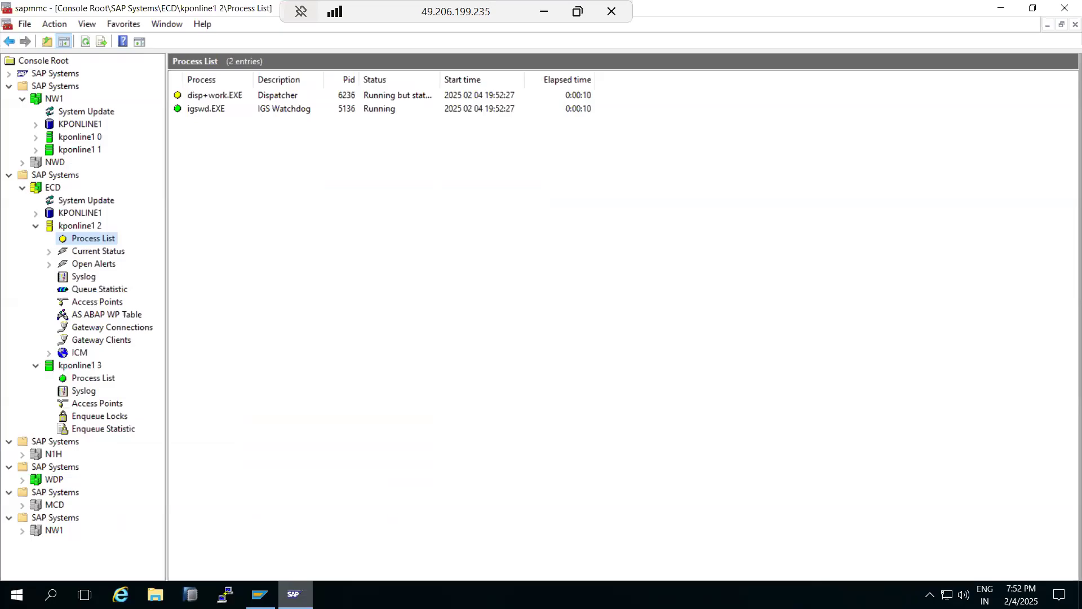
pyautogui.click(98, 318)
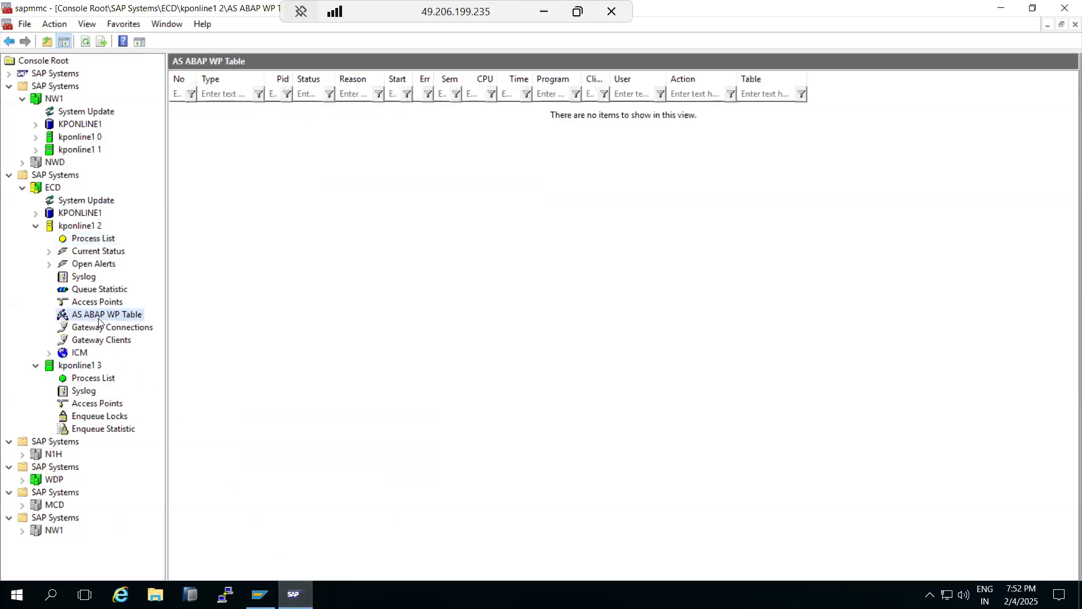
pyautogui.click(79, 240)
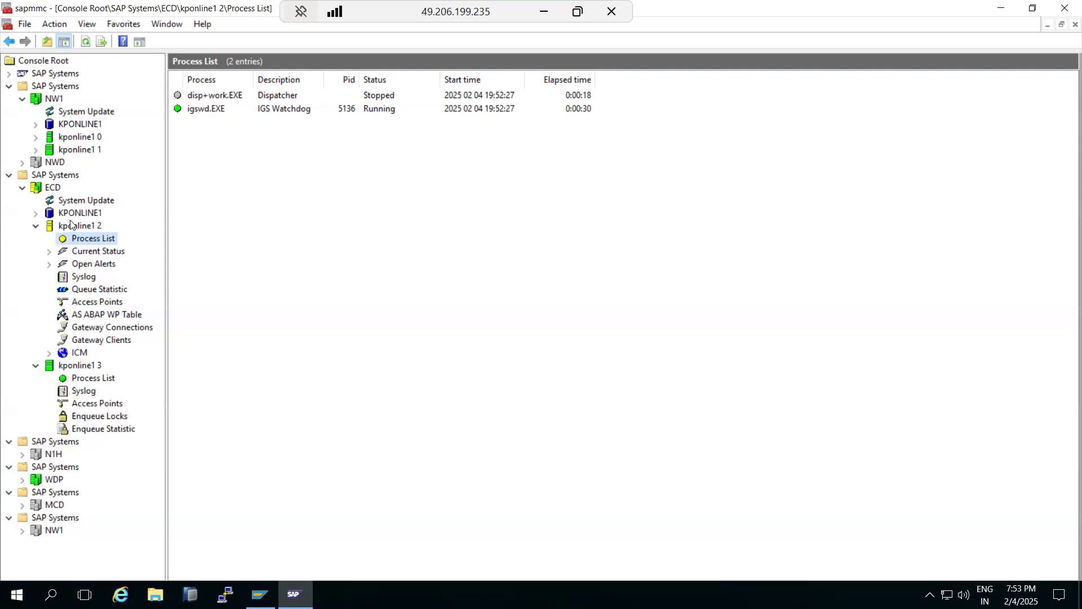
pyautogui.click(94, 319)
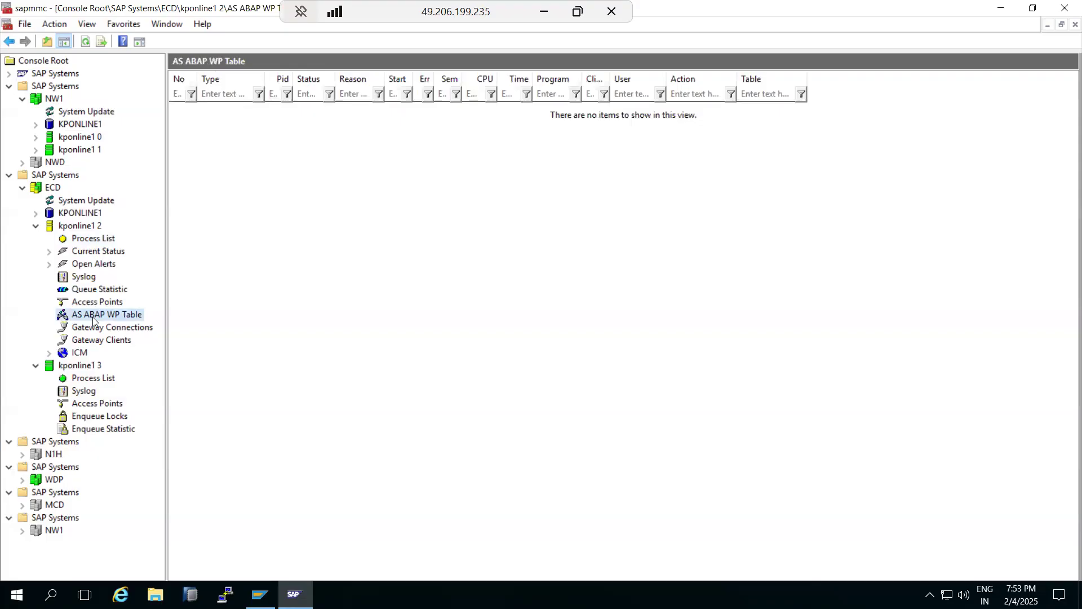
pyautogui.click(90, 239)
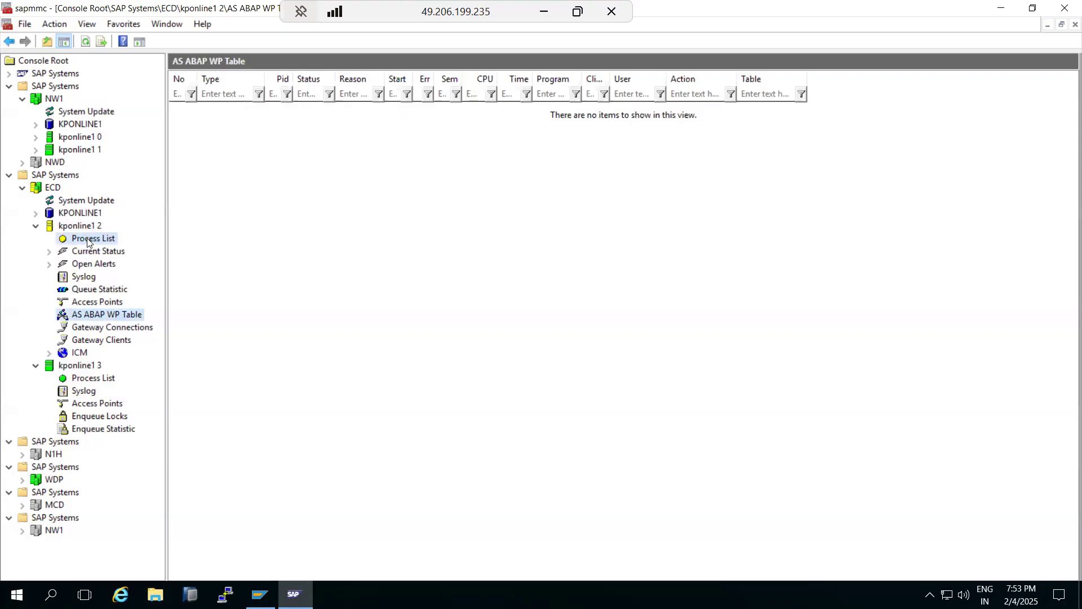
pyautogui.click(83, 45)
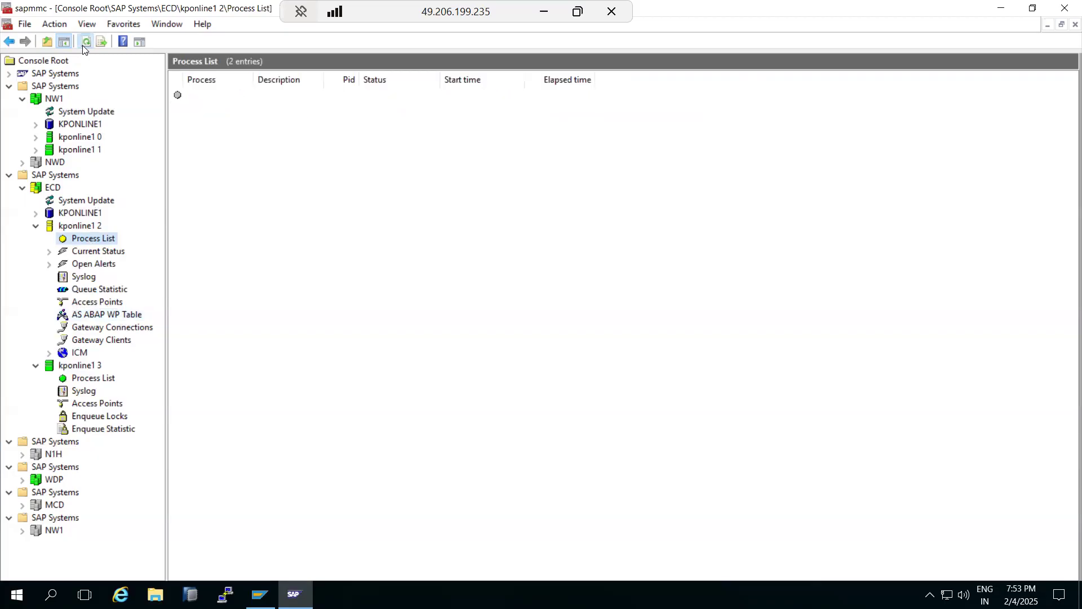
pyautogui.click(83, 45)
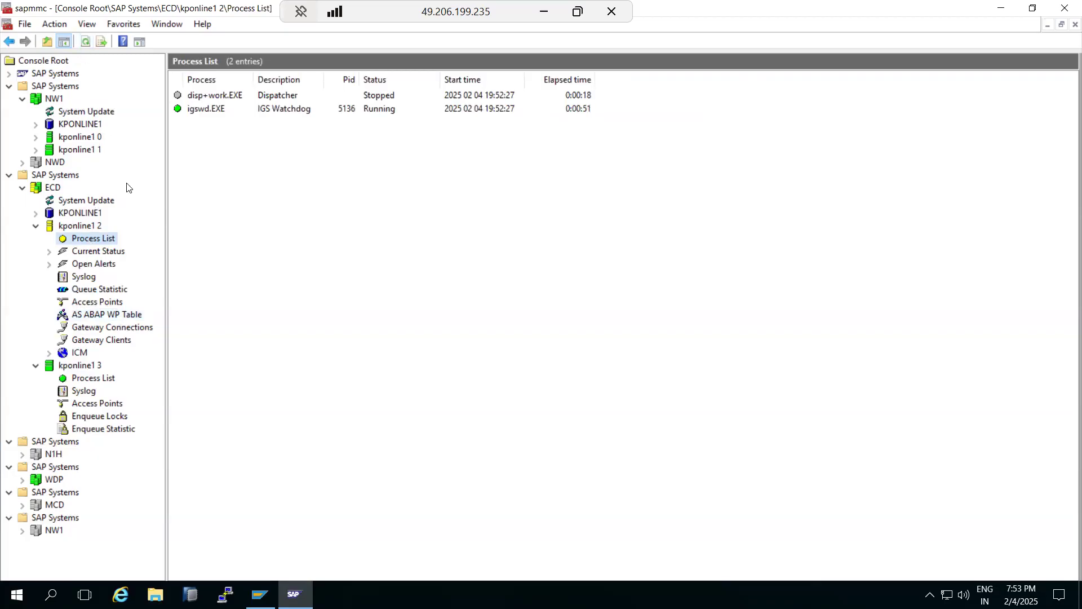
pyautogui.click(293, 594)
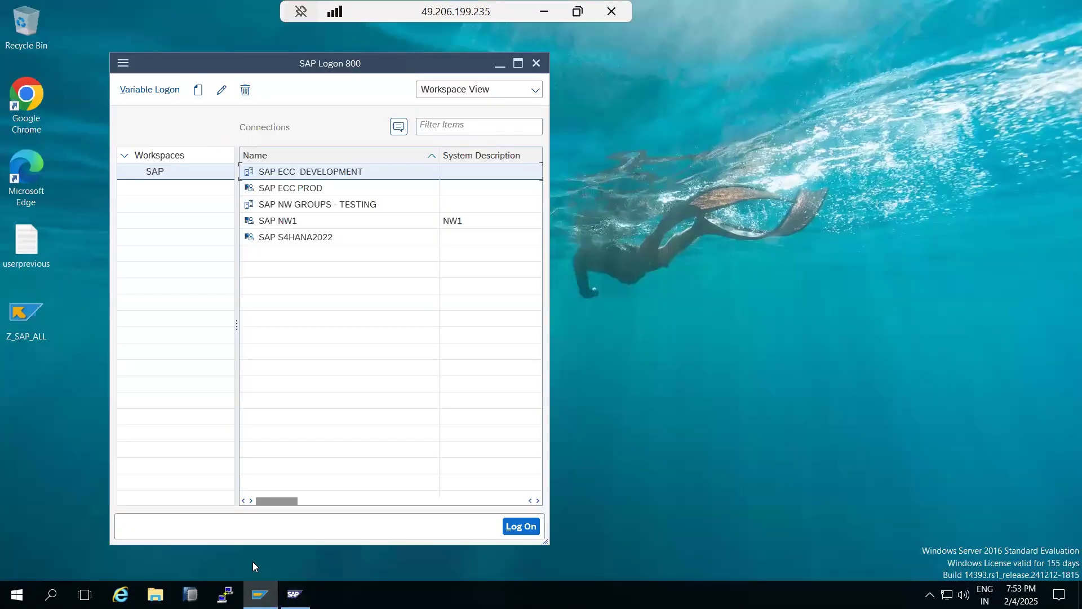
pyautogui.doubleClick(270, 175)
pyautogui.click(544, 11)
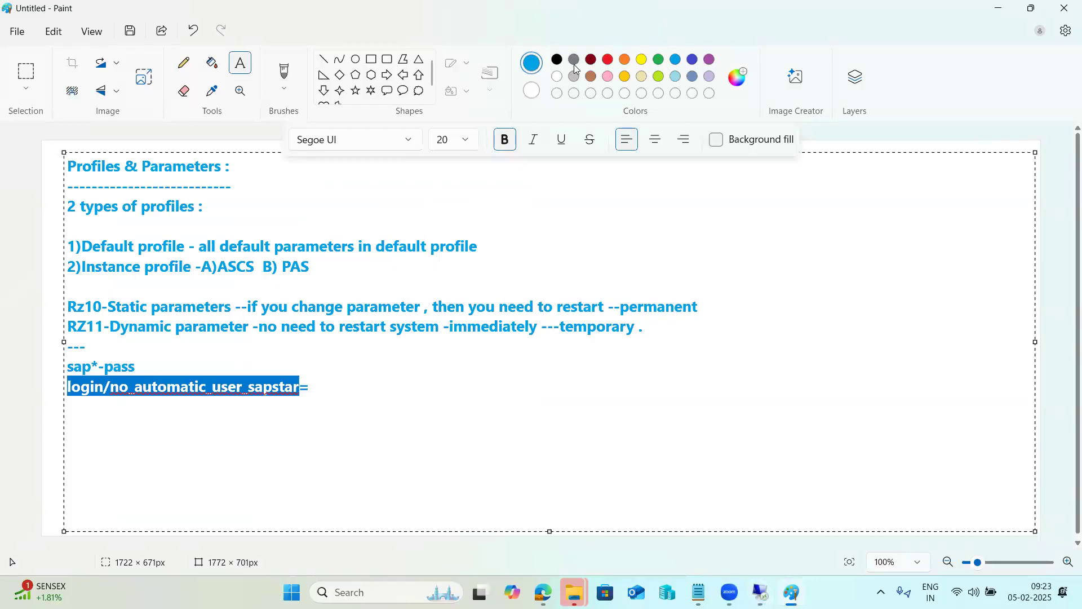
pyautogui.click(333, 386)
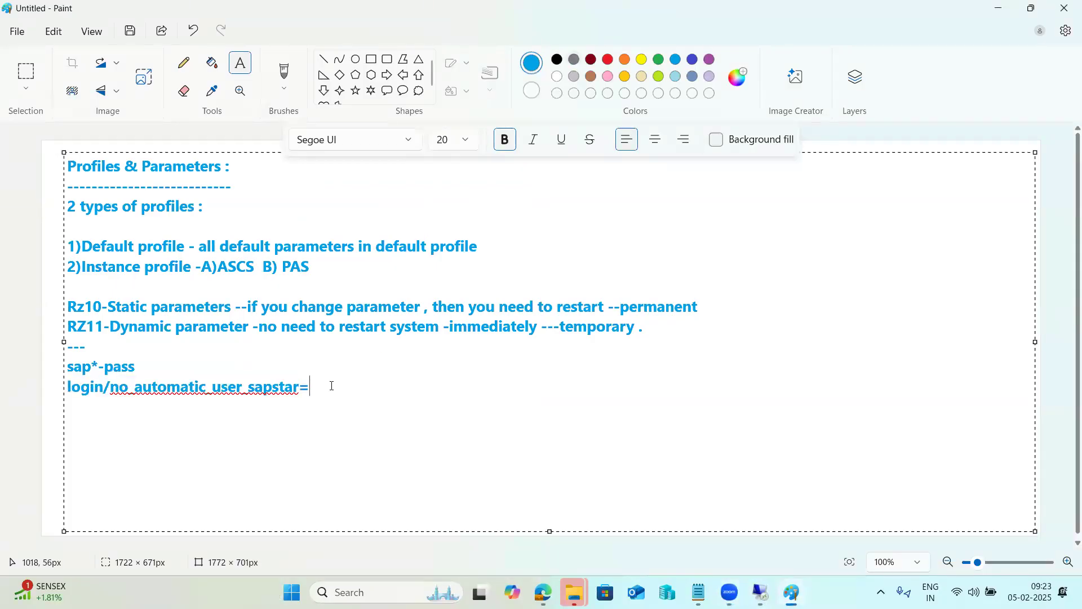
pyautogui.click(752, 587)
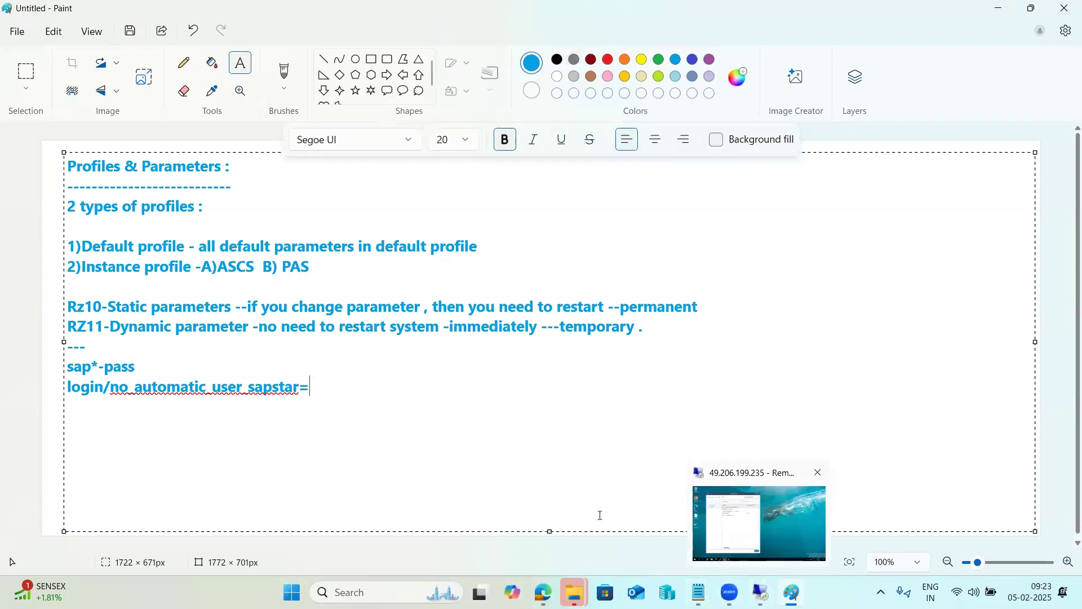
pyautogui.press('super+r')
pyautogui.click(103, 548)
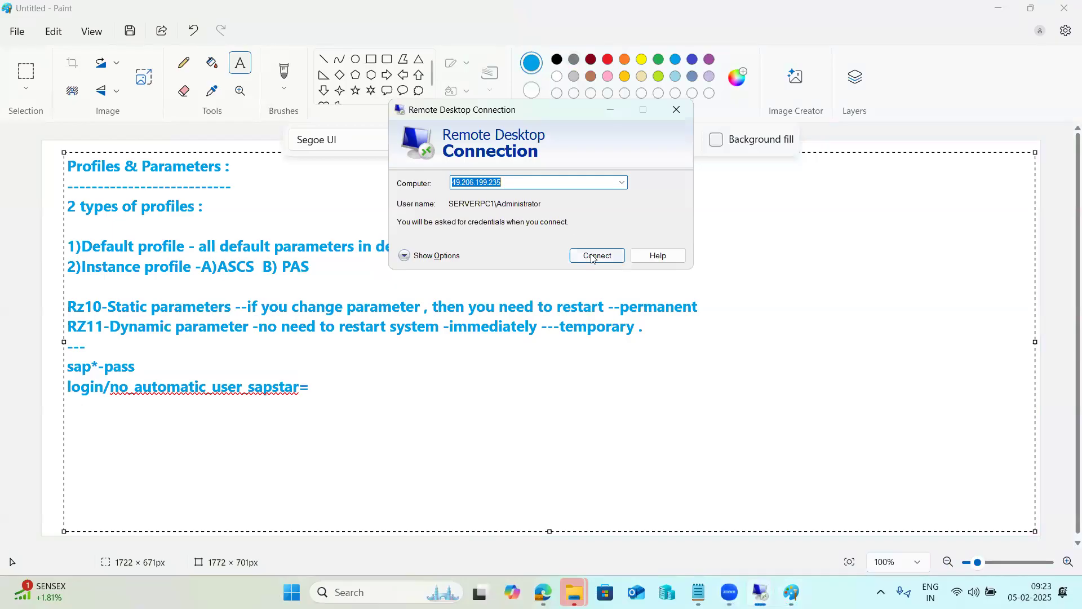
pyautogui.click(676, 110)
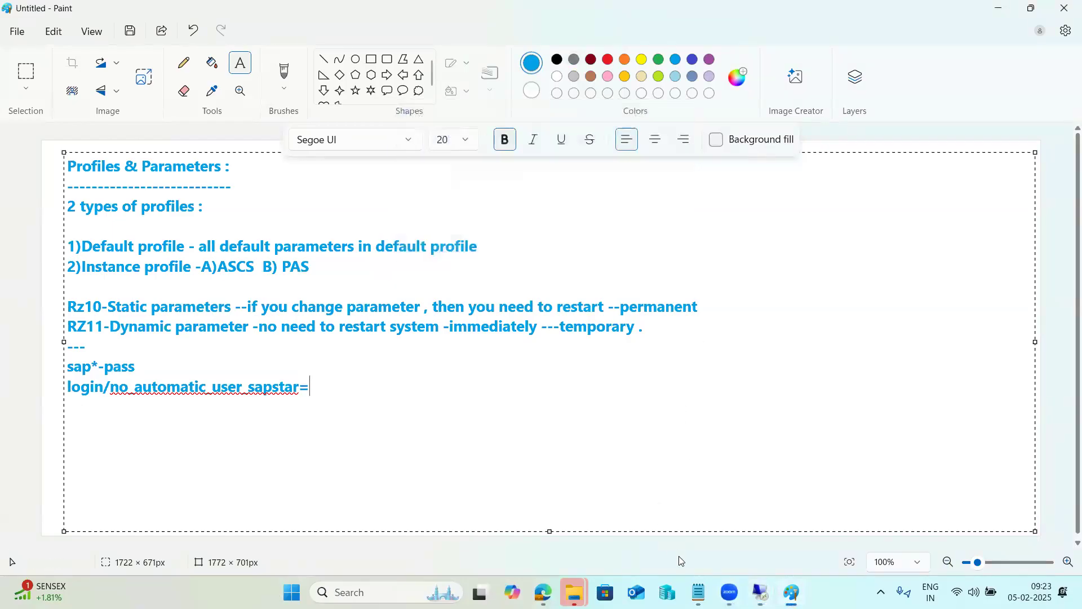
pyautogui.click(760, 592)
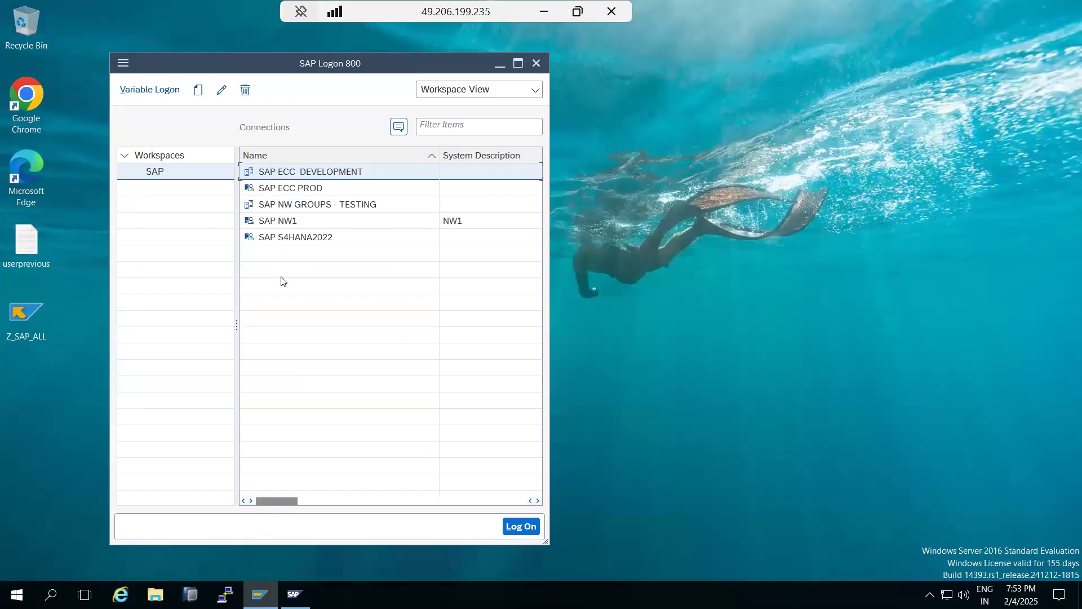
# - Log on to the SAP NW1 system in client 001 as user basis, entering the account password
pyautogui.click(281, 223)
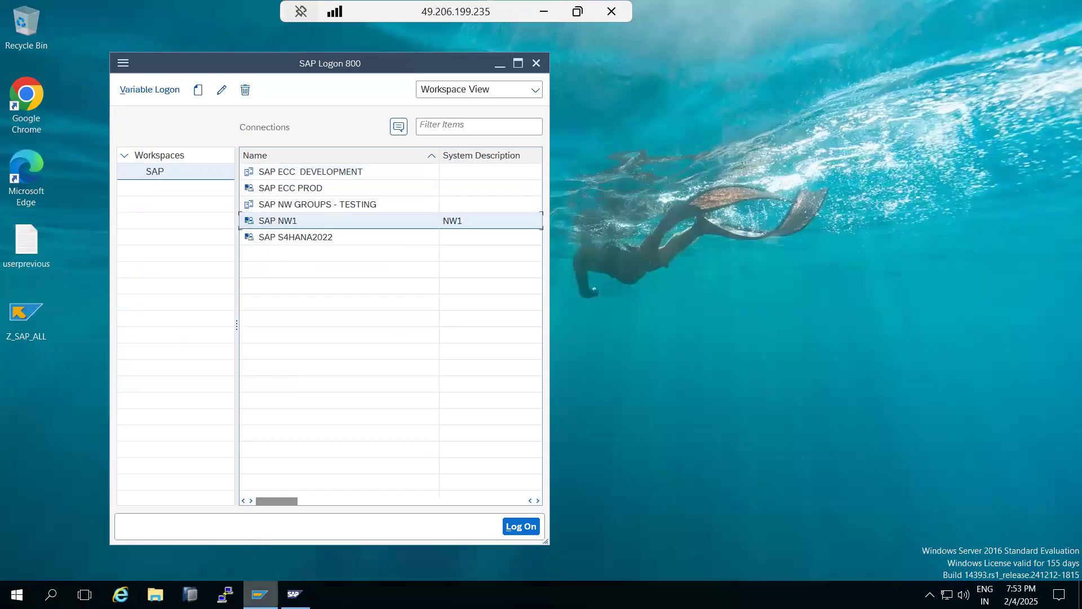
pyautogui.doubleClick(274, 220)
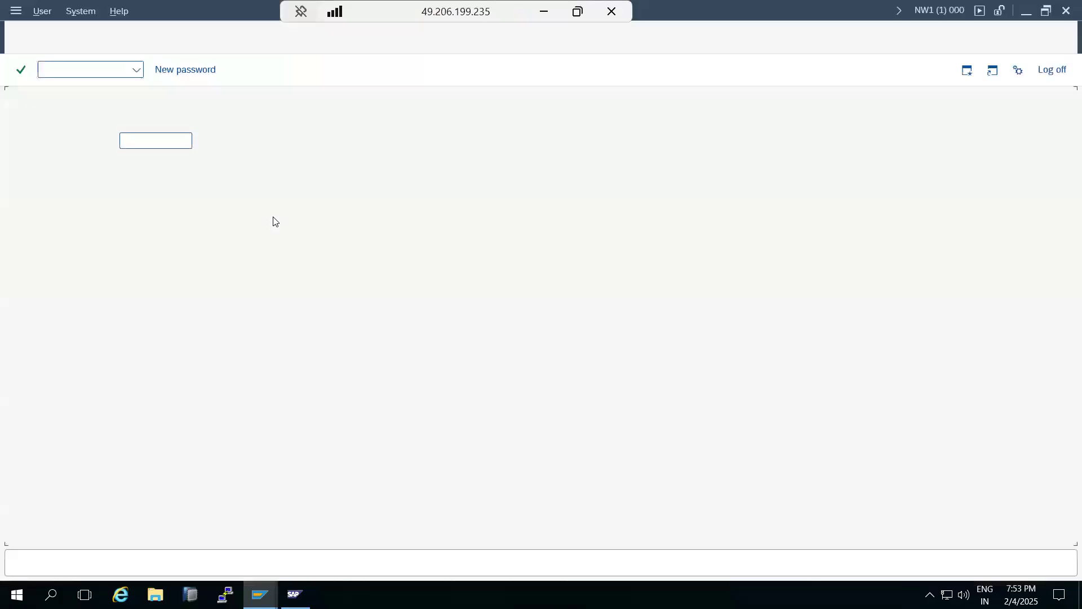
pyautogui.write('basis')
pyautogui.press('Tab')
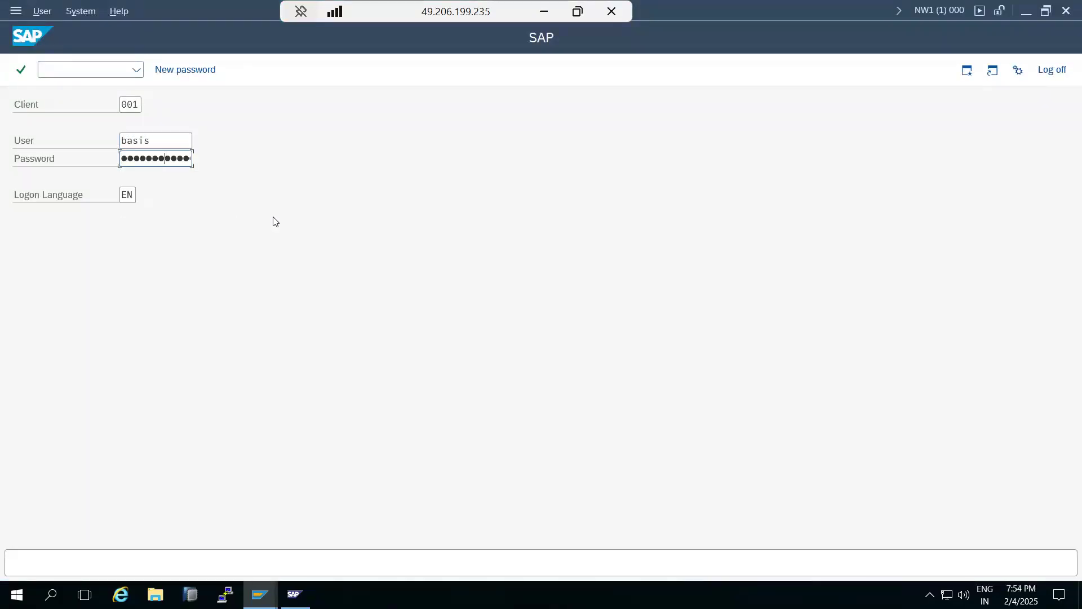
pyautogui.press('Return')
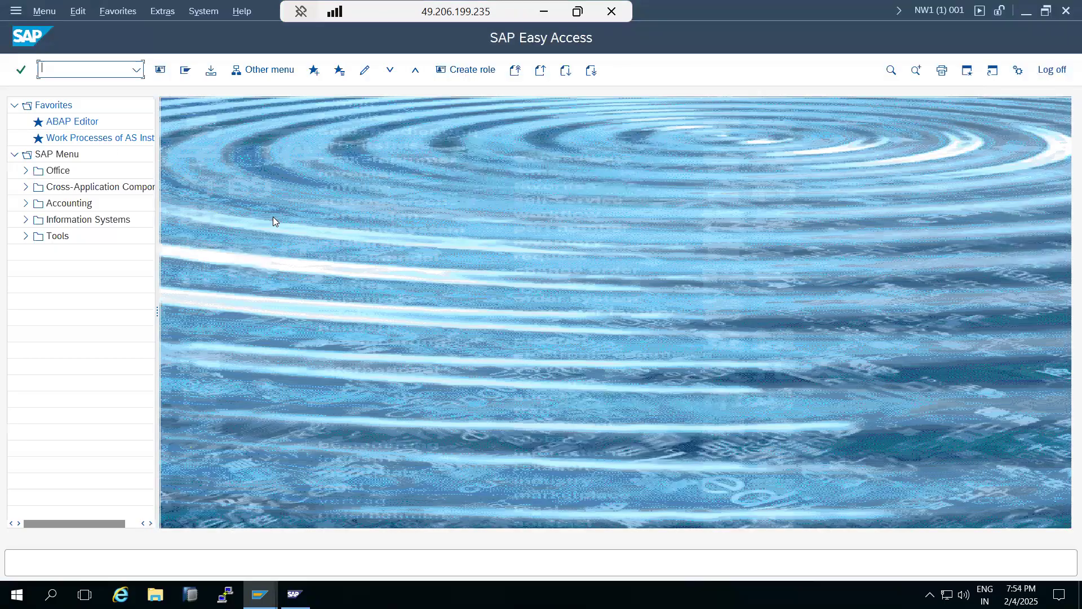
# - Open transaction RZ11 and highlight the description of RZ11 dynamic parameters in the Paint notes
pyautogui.write('rz11')
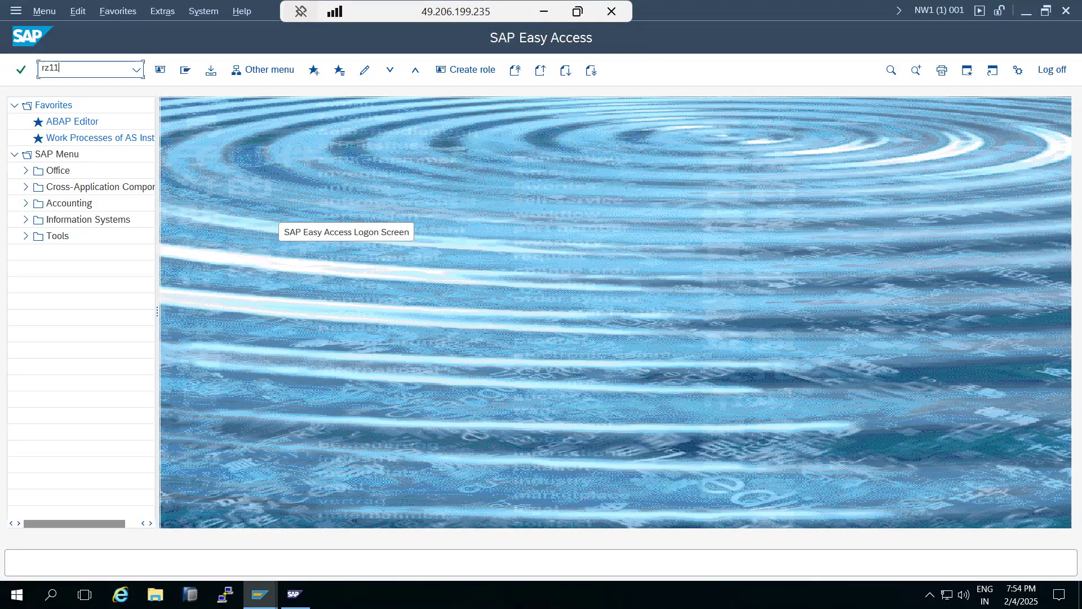
pyautogui.press('Return')
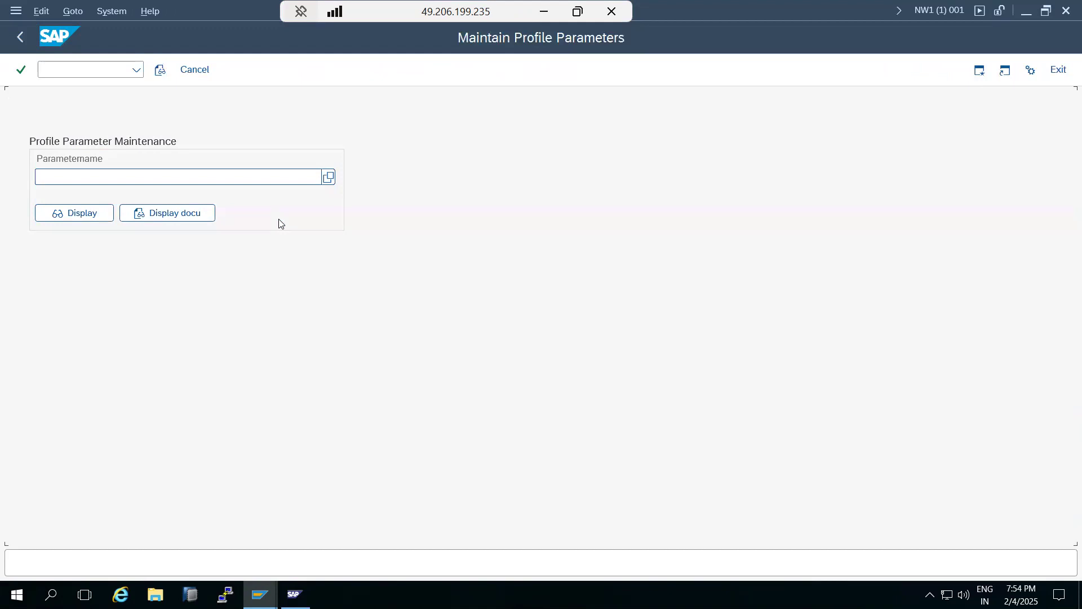
pyautogui.hotkey('alt', 'Tab')
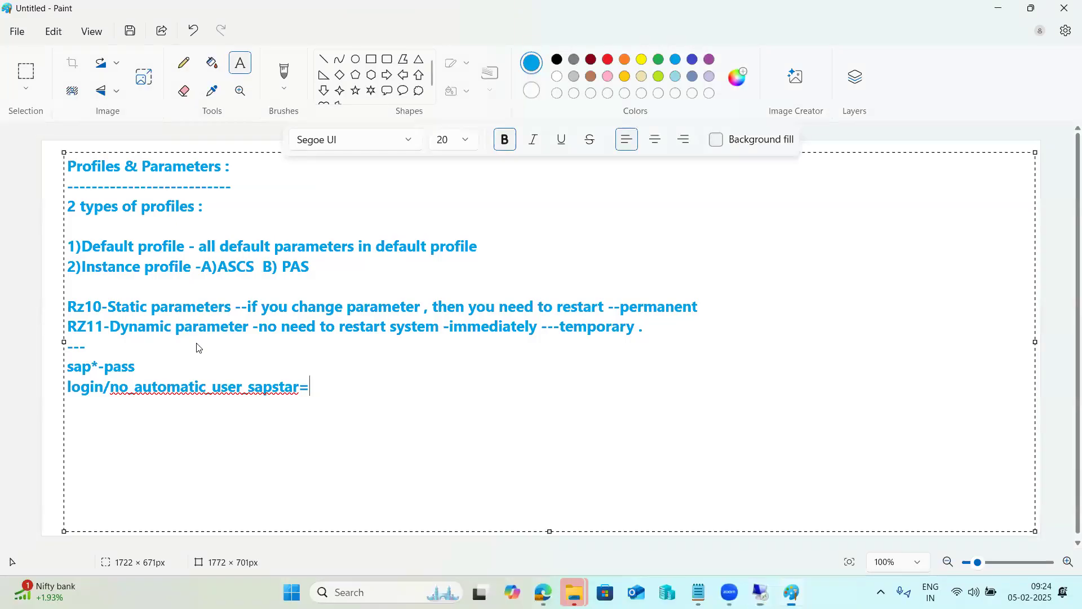
pyautogui.moveTo(112, 327); pyautogui.dragTo(635, 331)
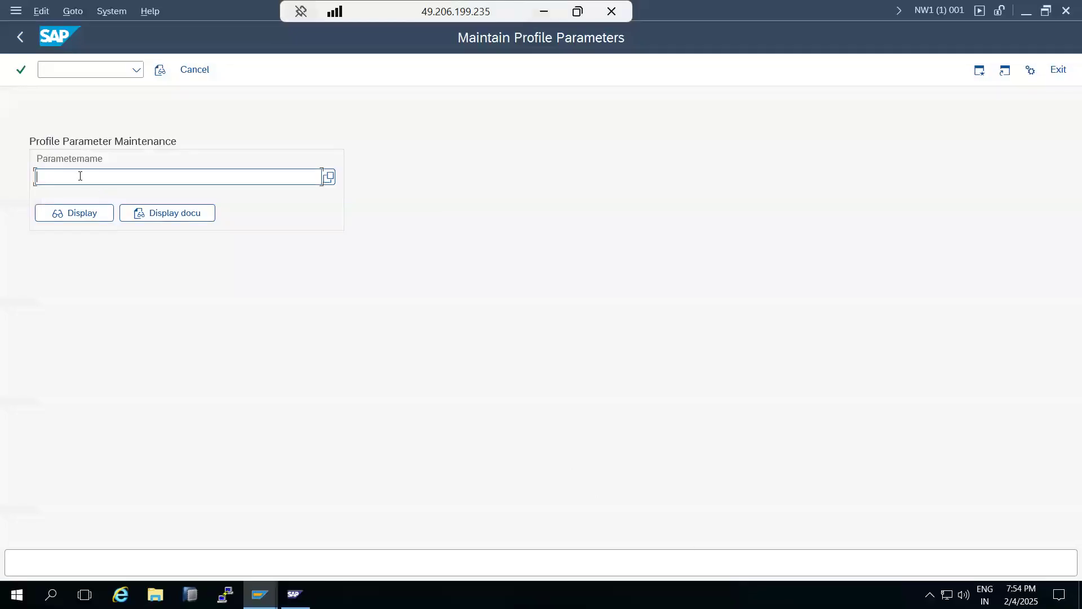
# - Return to profile parameter maintenance and display the details of login/no_automatic_user_sapstar
pyautogui.click(80, 176)
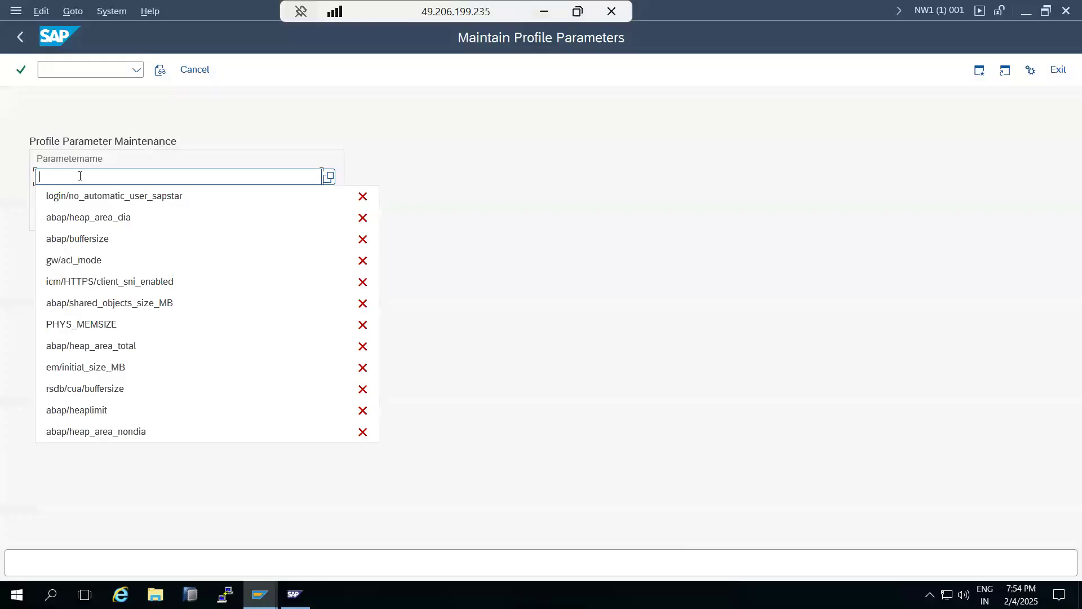
pyautogui.click(85, 199)
pyautogui.moveTo(57, 178); pyautogui.dragTo(188, 180)
pyautogui.click(93, 214)
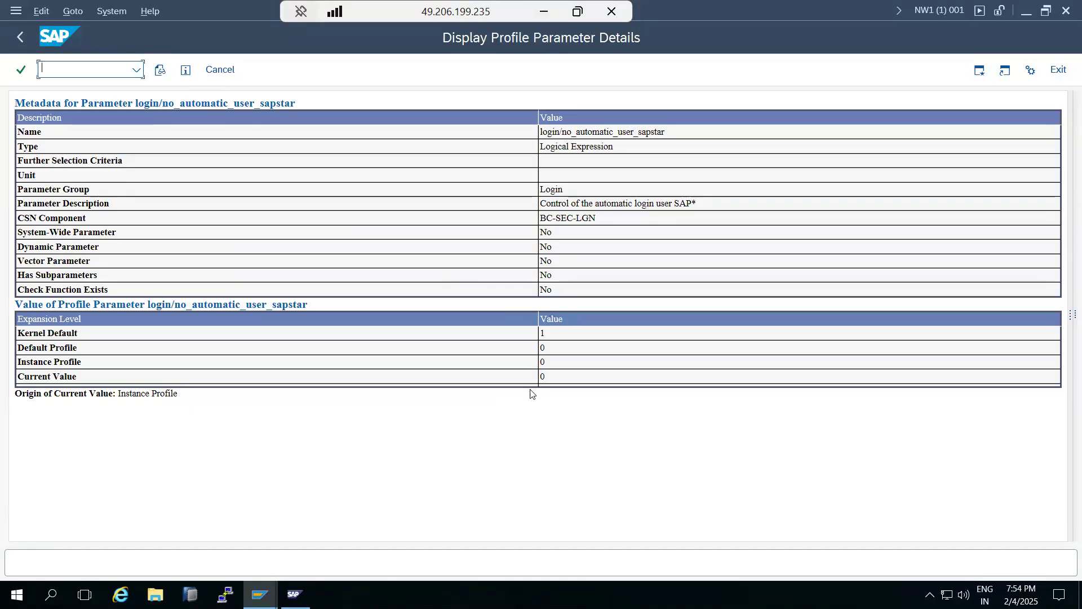
# - Leave the current parameter details and display the details of the profile parameter abap/buffersize
pyautogui.click(219, 70)
pyautogui.press('Delete')
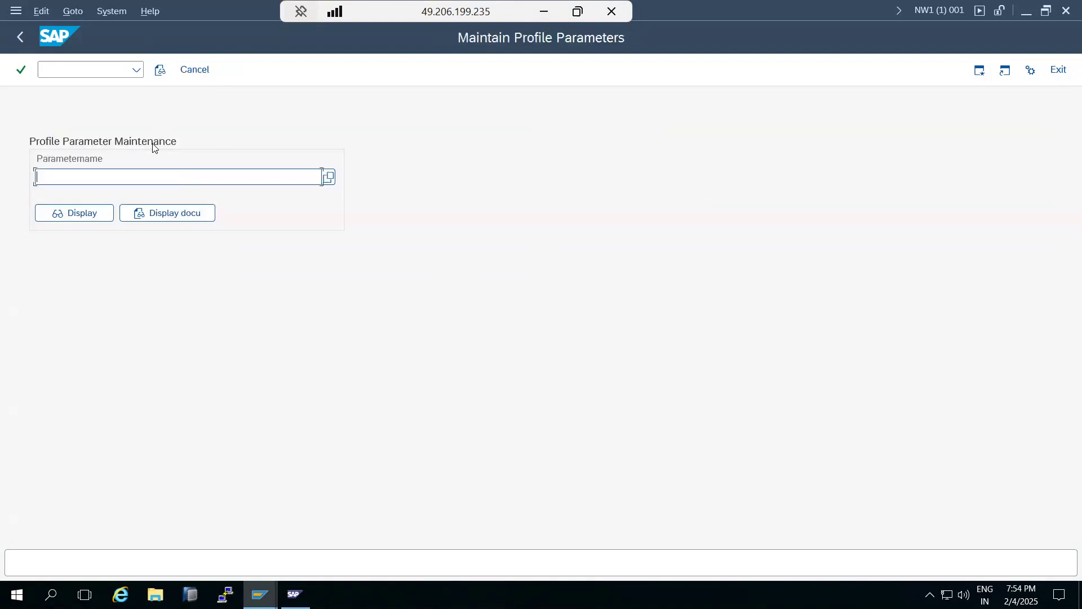
pyautogui.click(67, 239)
pyautogui.click(64, 217)
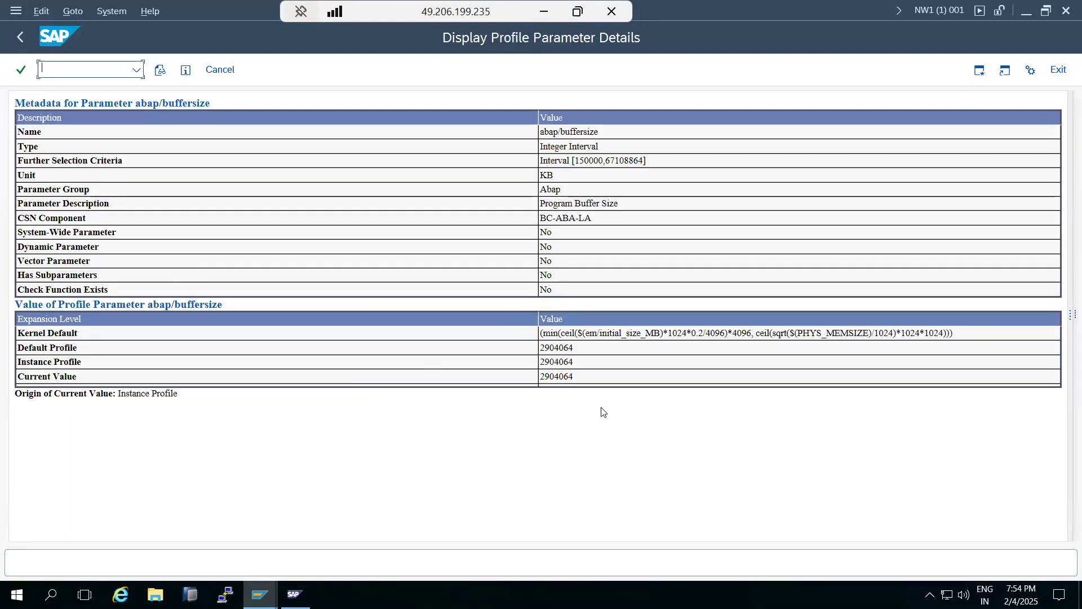
# - Return to parameter selection and display the details of the profile parameter gw/acl_mode
pyautogui.click(201, 70)
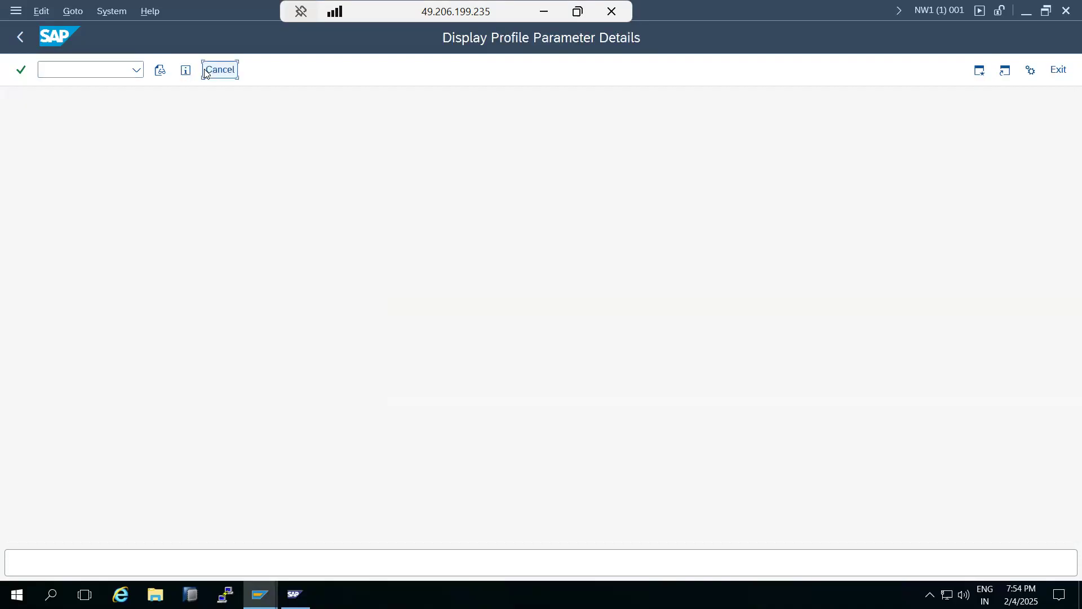
pyautogui.press('BackSpace')
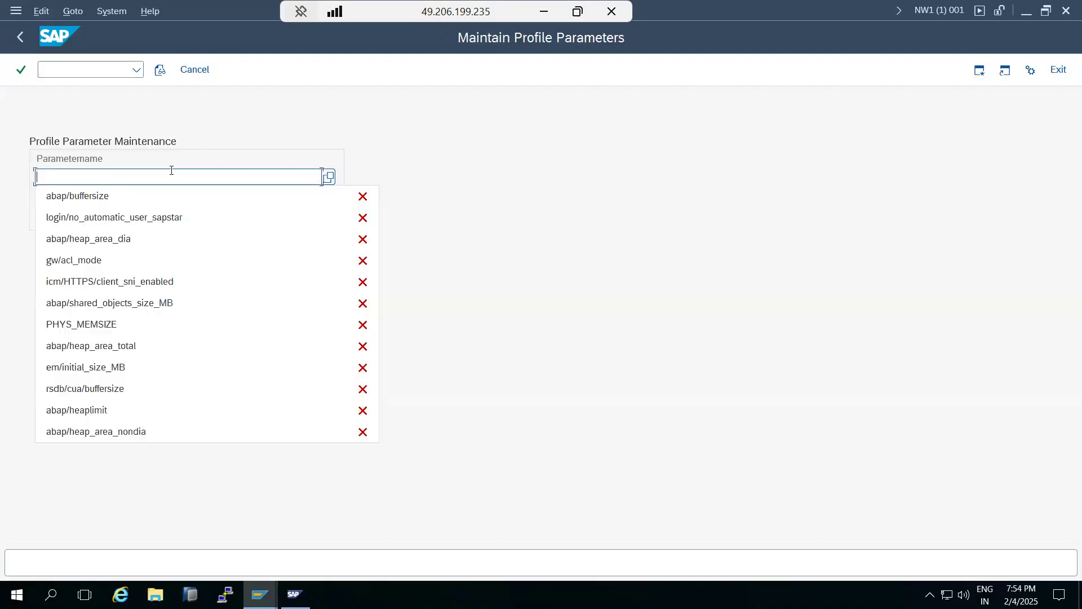
pyautogui.click(83, 260)
pyautogui.click(76, 217)
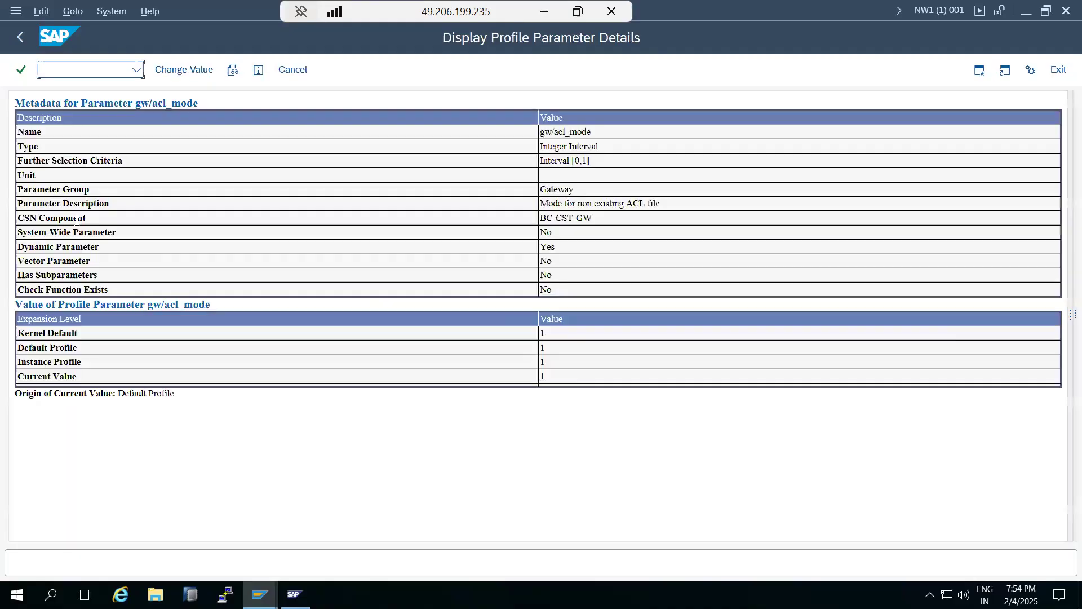
# - Change the value of the gw/acl_mode parameter to 0, save it and confirm the change
pyautogui.click(182, 69)
pyautogui.write('0')
pyautogui.click(449, 450)
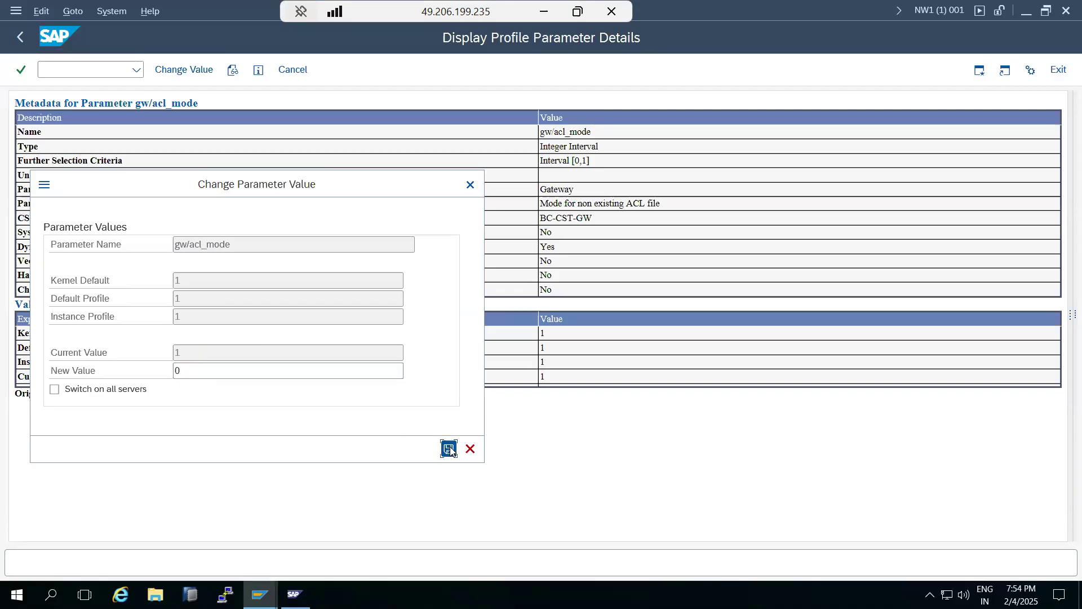
pyautogui.click(398, 472)
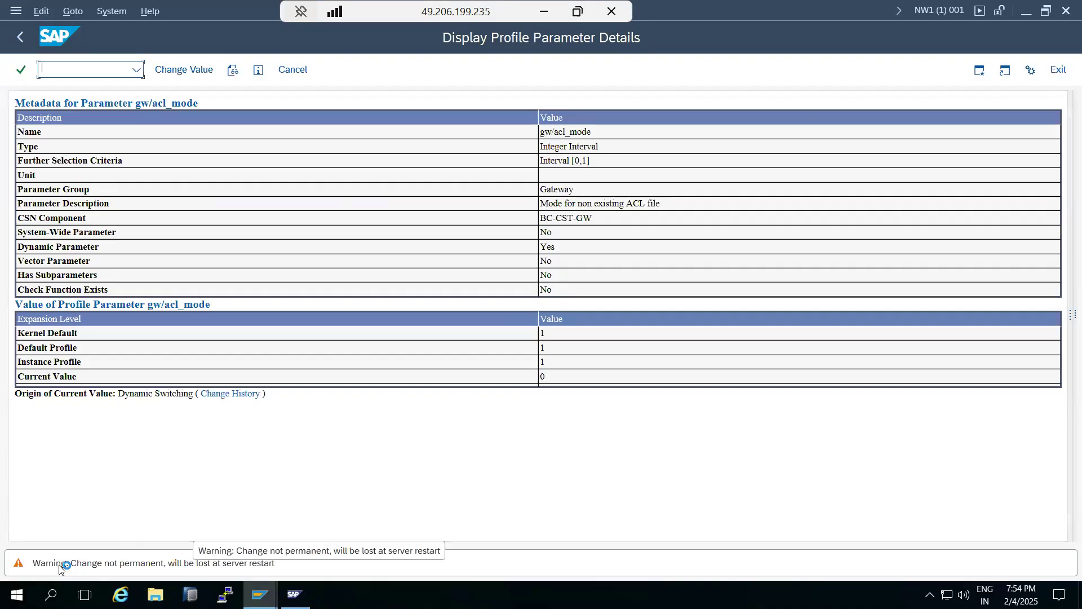
# - Examine the status message and the name and current value of the gw/acl_mode parameter
pyautogui.moveTo(81, 564); pyautogui.dragTo(286, 565)
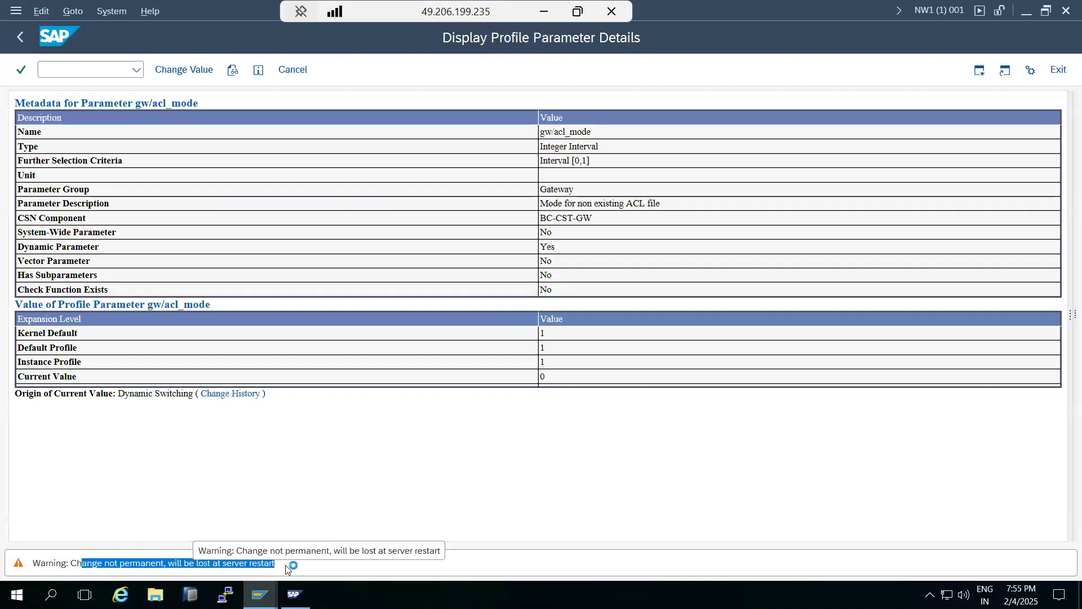
pyautogui.click(546, 378)
pyautogui.doubleClick(545, 377)
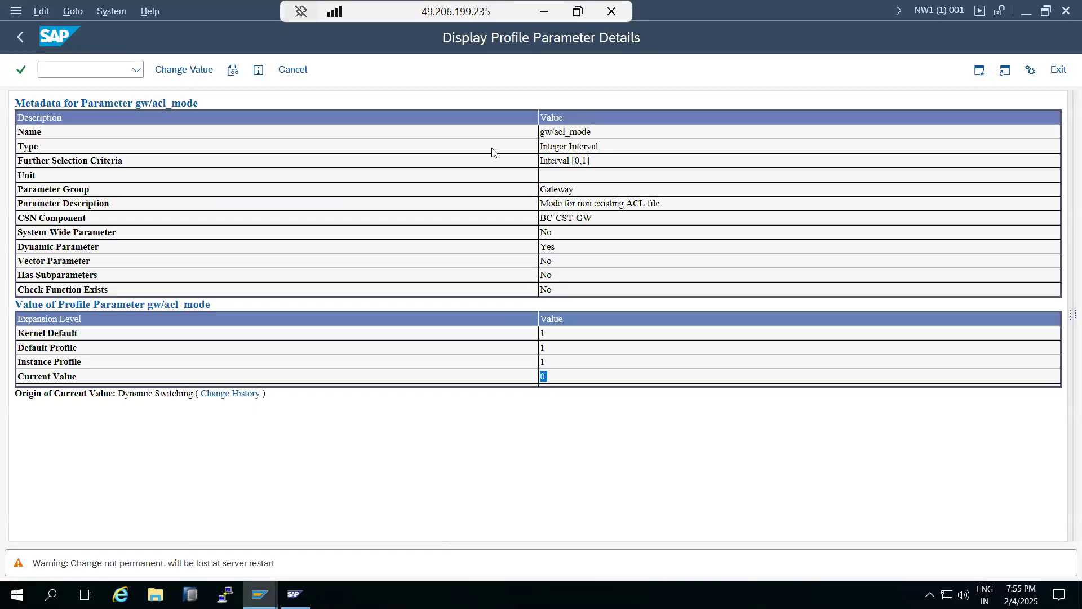
pyautogui.moveTo(540, 133); pyautogui.dragTo(594, 141)
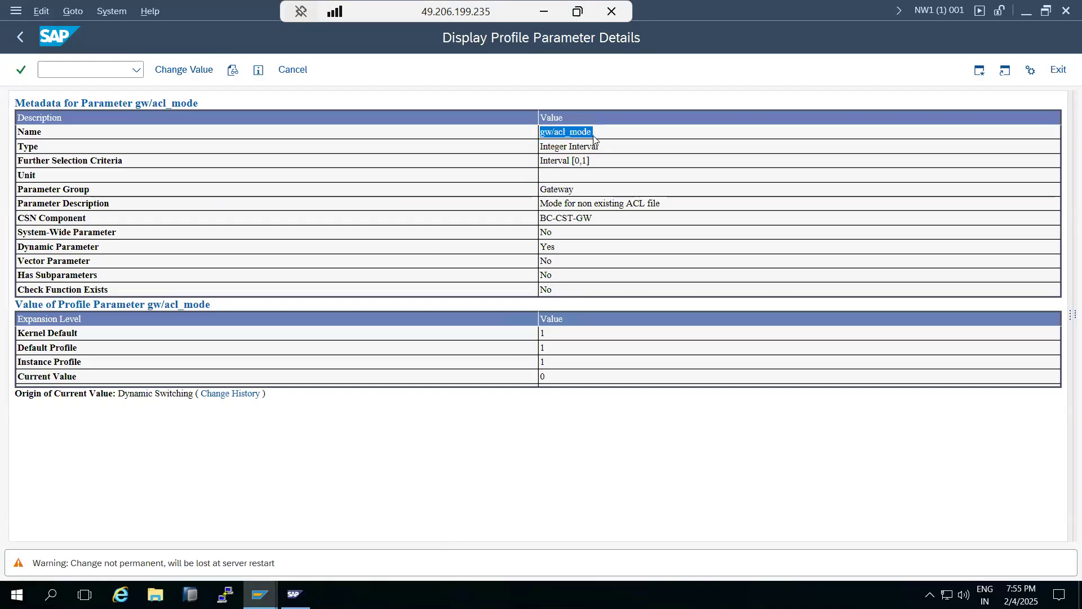
pyautogui.click(545, 378)
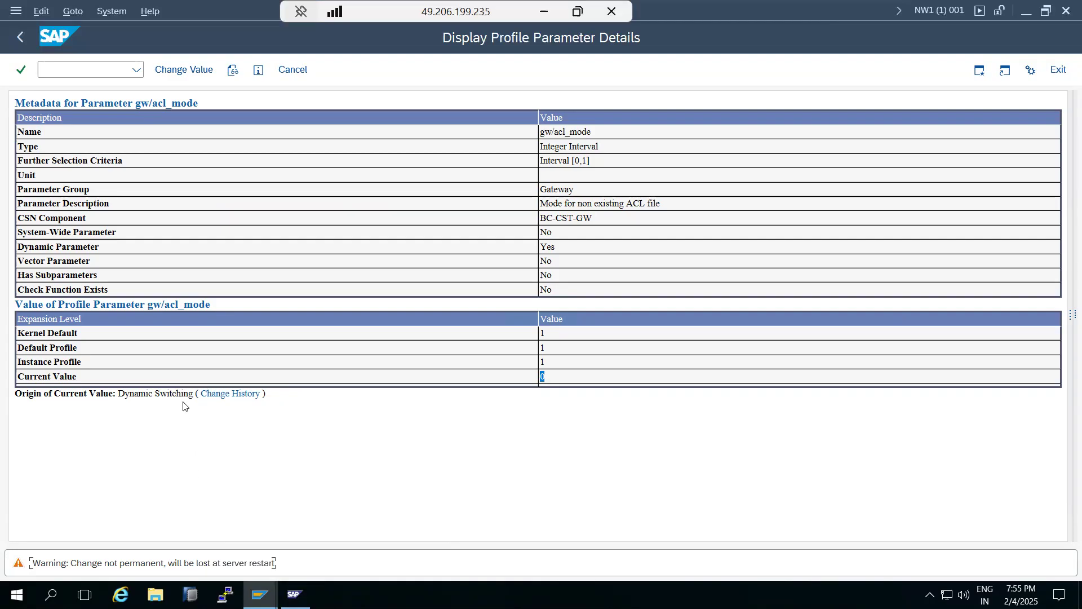
# - Return to parameter selection, display the gw/acl_mode details again and check its current value
pyautogui.click(19, 37)
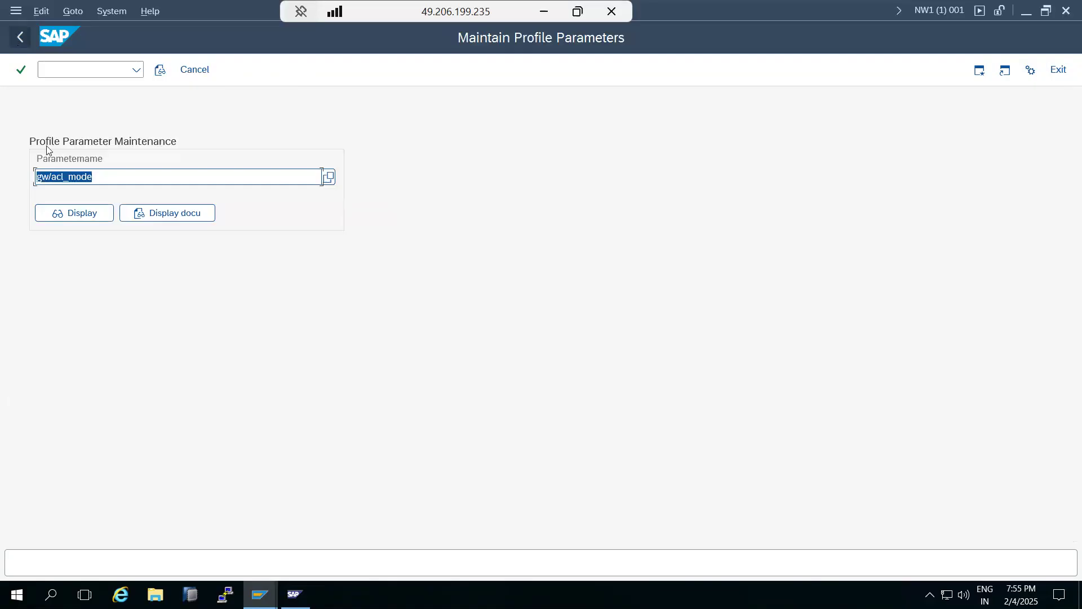
pyautogui.click(72, 214)
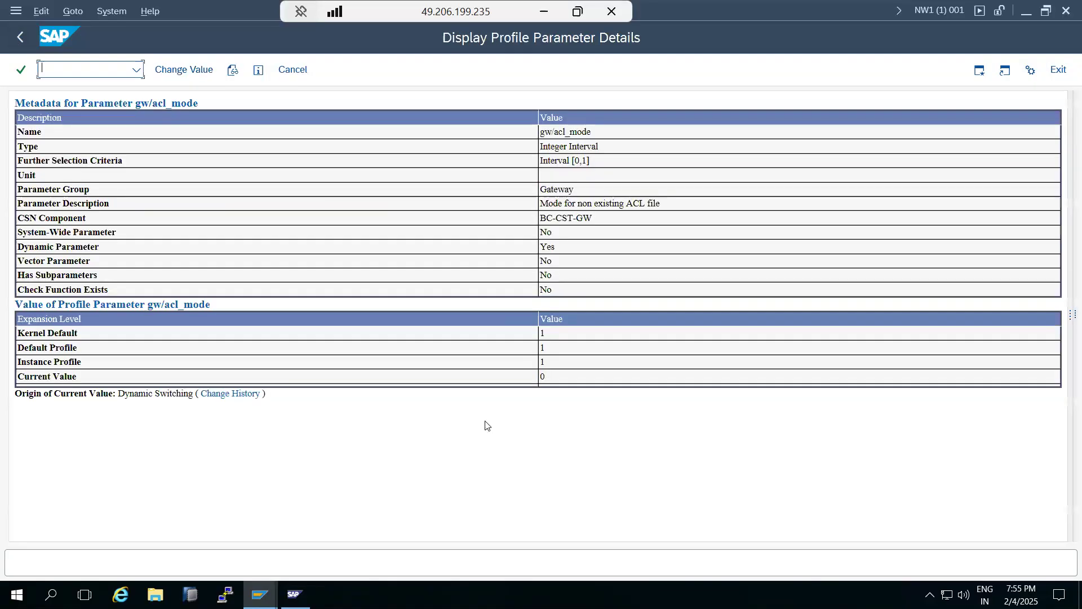
pyautogui.doubleClick(543, 377)
# - Return to parameter selection, display the details of the parameter abap/heaplimit and copy its name
pyautogui.click(19, 35)
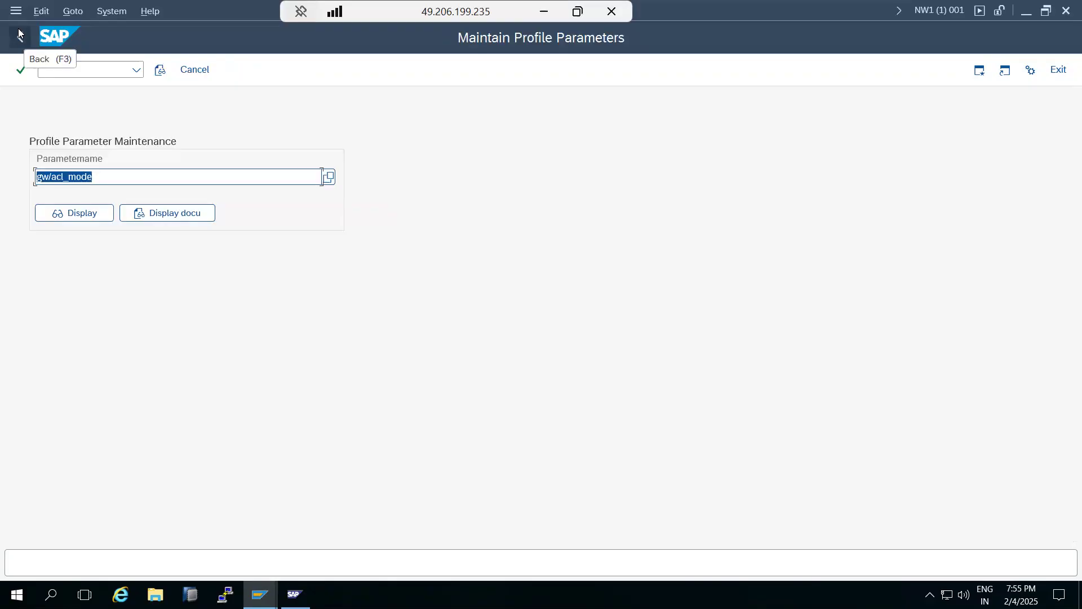
pyautogui.press('BackSpace')
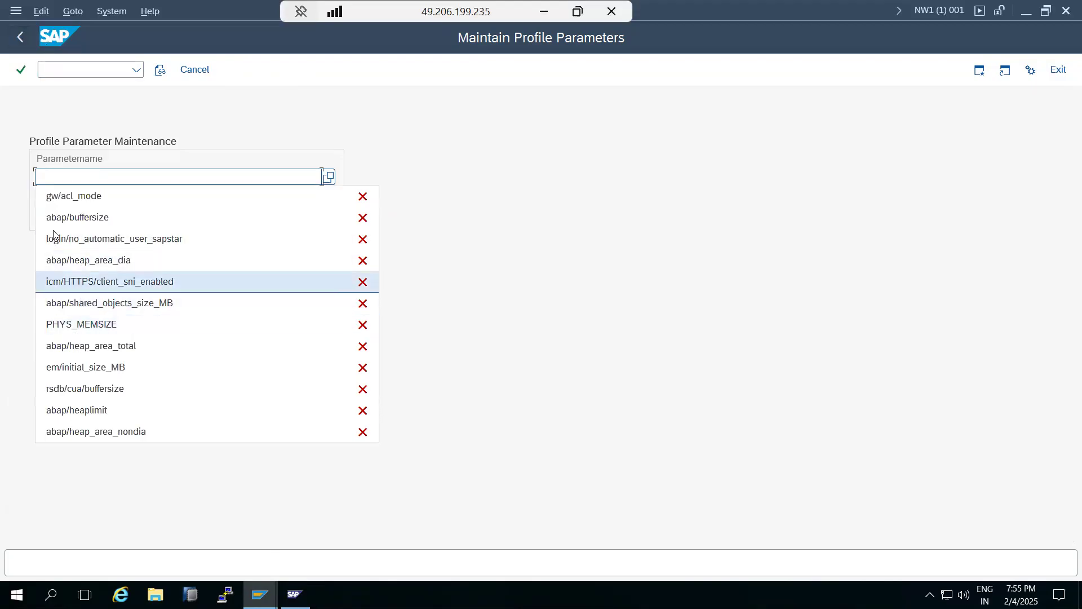
pyautogui.click(76, 410)
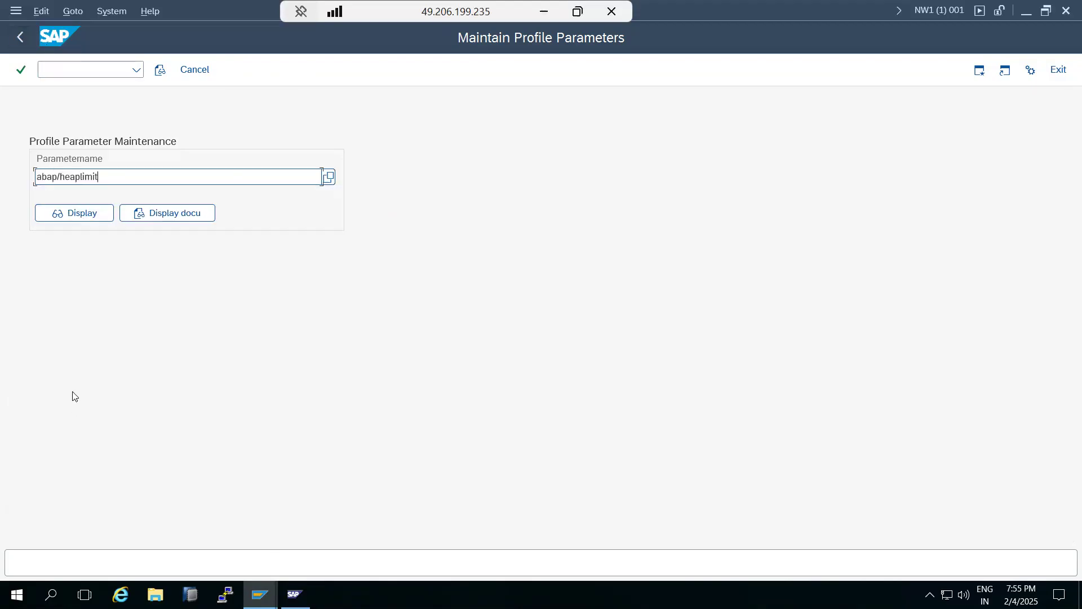
pyautogui.click(69, 220)
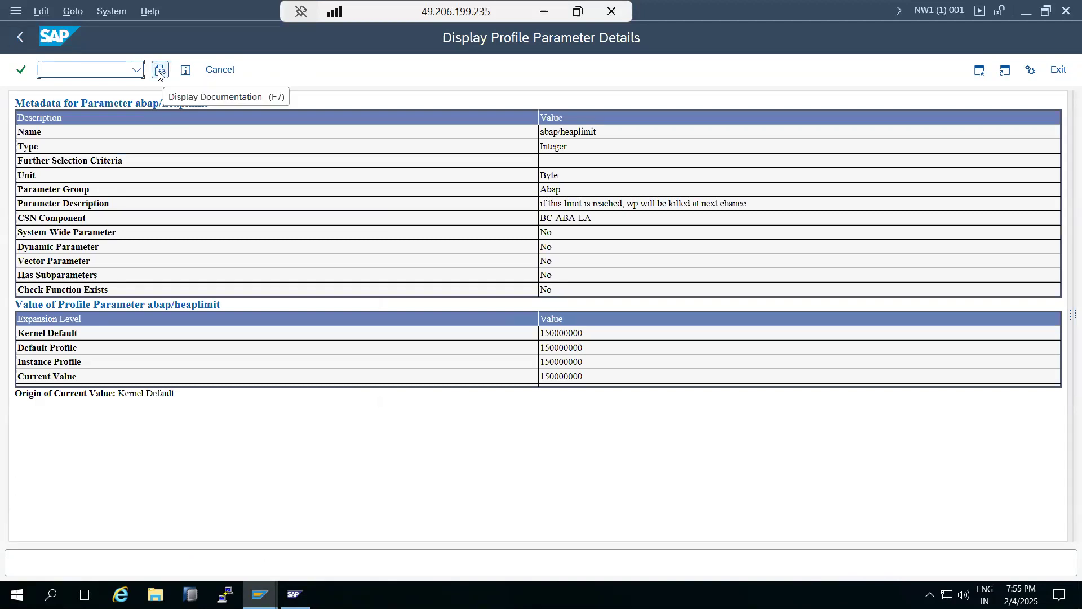
pyautogui.moveTo(586, 378); pyautogui.dragTo(548, 381)
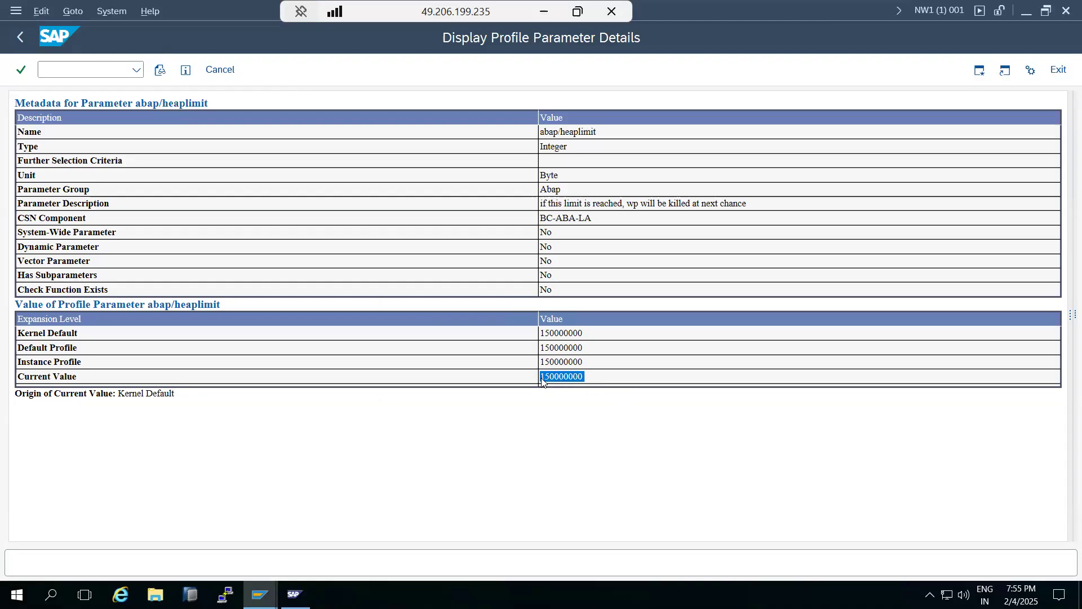
pyautogui.moveTo(136, 107); pyautogui.dragTo(195, 105)
pyautogui.hotkey('ctrl', 'c')
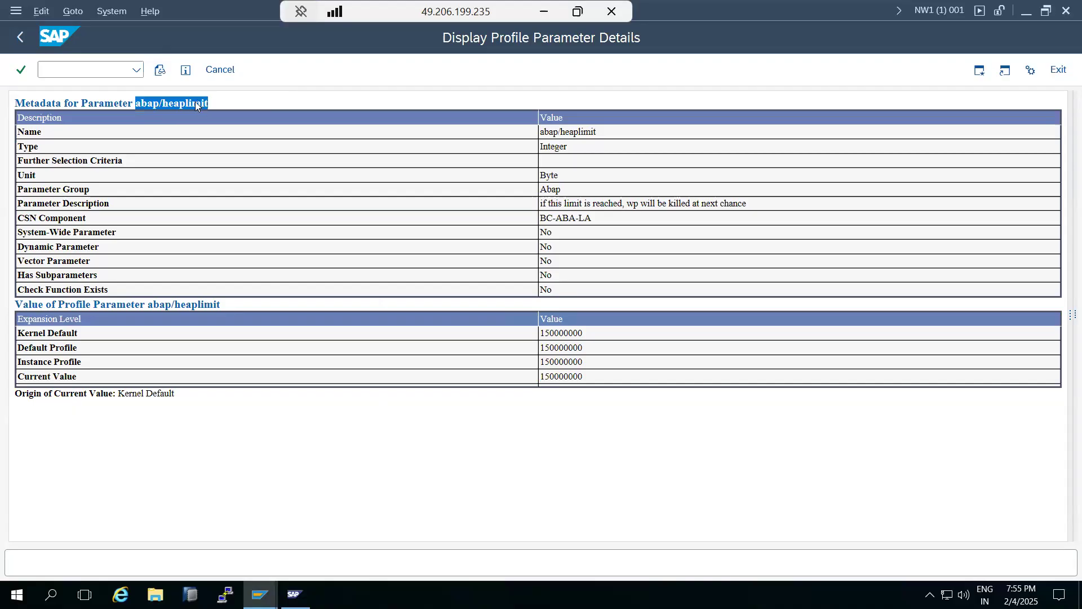
# - Leave profile parameter maintenance and start transaction RZ10
pyautogui.click(220, 69)
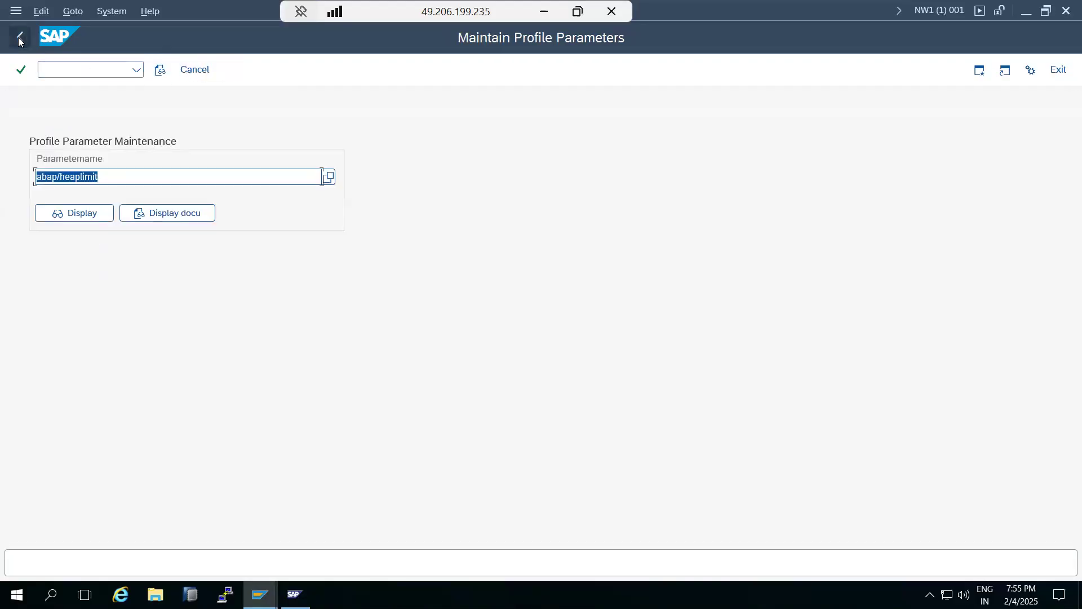
pyautogui.click(18, 37)
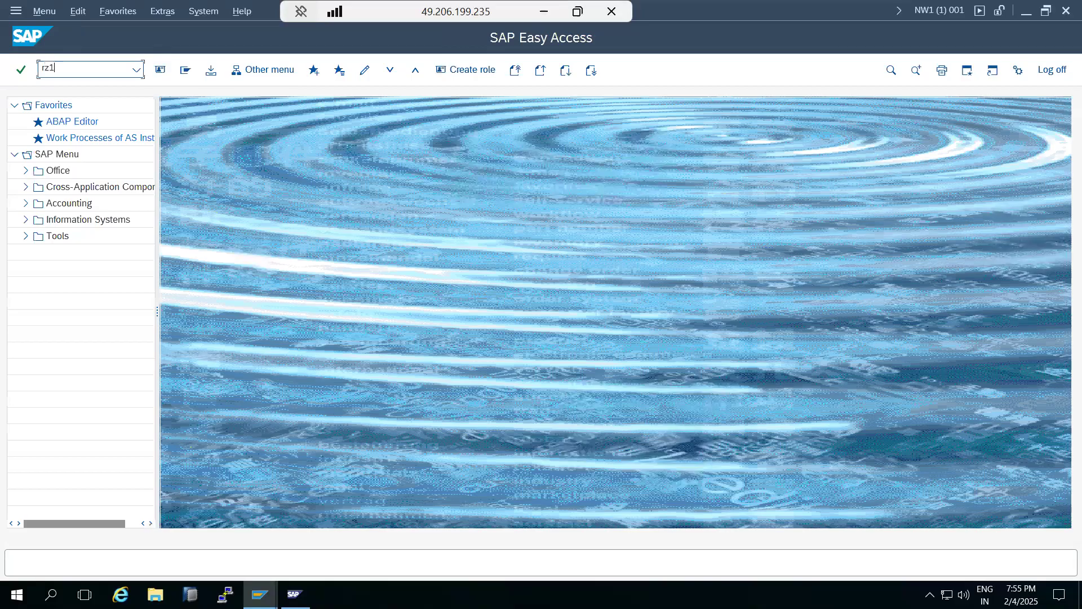
pyautogui.click(53, 67)
pyautogui.write('rz10')
pyautogui.press('Return')
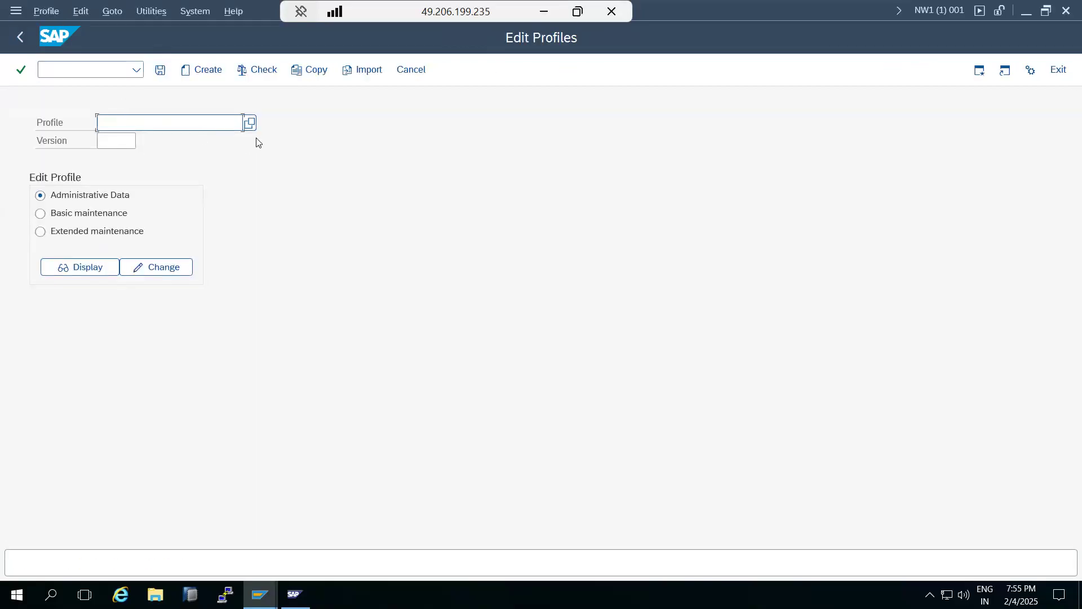
# - Select the instance profile NW1_D00_KPONLINE1 and open it for changing in Extended maintenance
pyautogui.click(250, 123)
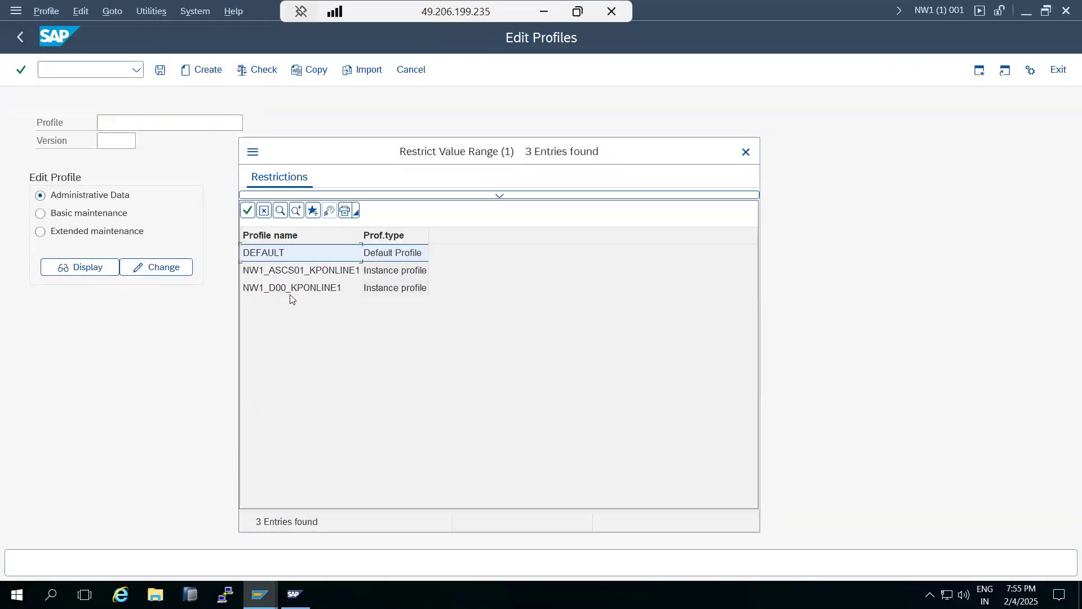
pyautogui.doubleClick(291, 291)
pyautogui.click(124, 234)
pyautogui.click(154, 268)
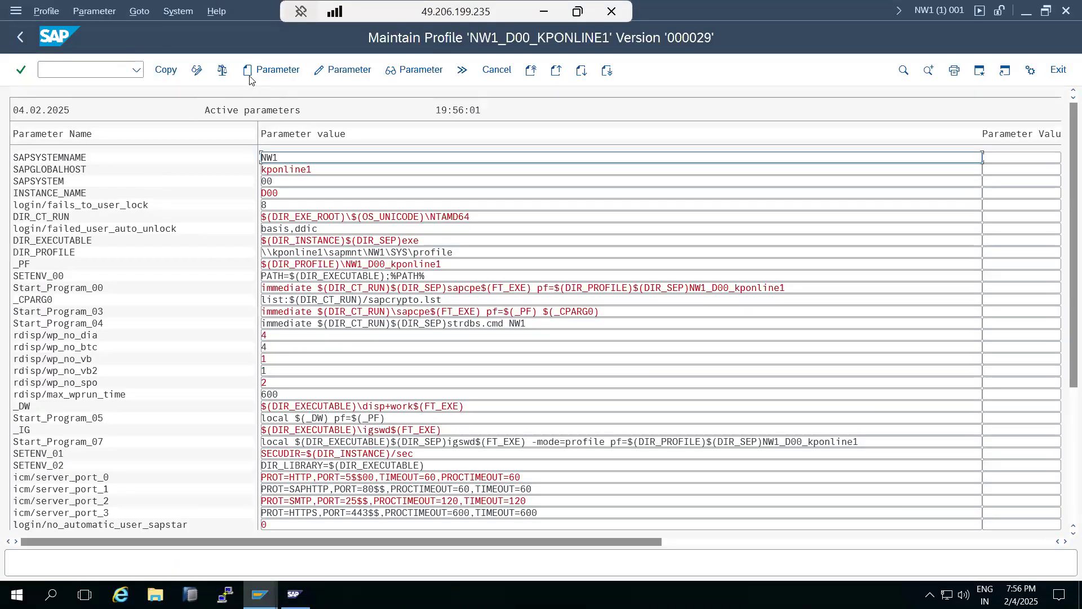
# - Create a new profile parameter with the copied name abap/heaplimit and load its standard values
pyautogui.click(250, 78)
pyautogui.hotkey('ctrl', 'v')
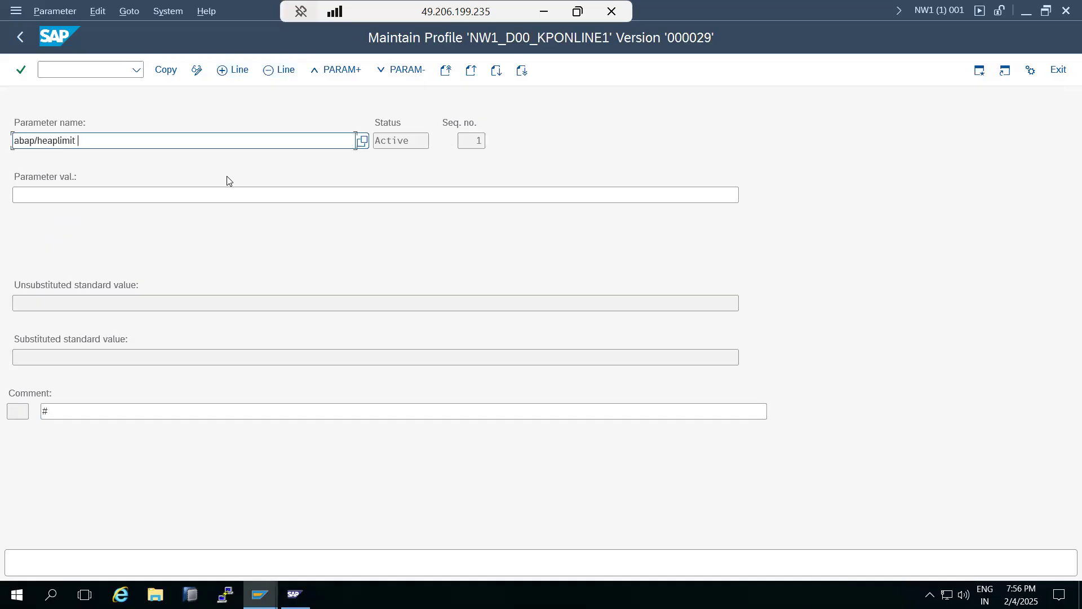
pyautogui.press('Return')
# - Copy the unsubstituted standard value 150000000 into the abap/heaplimit parameter value and apply the change
pyautogui.moveTo(71, 308); pyautogui.dragTo(8, 306)
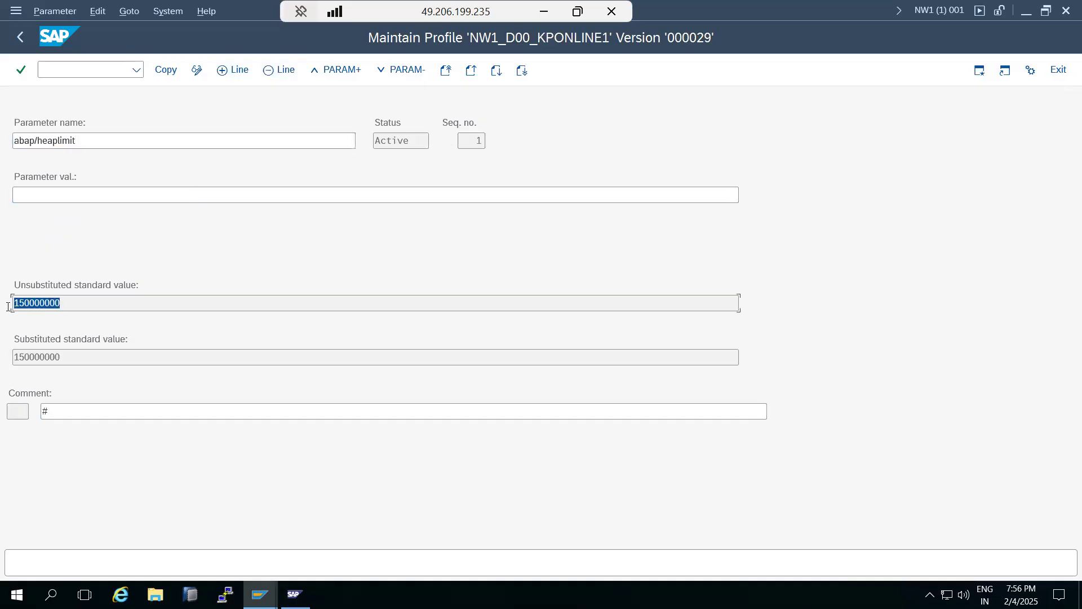
pyautogui.click(56, 304)
pyautogui.moveTo(67, 305); pyautogui.dragTo(5, 305)
pyautogui.hotkey('ctrl', 'c')
pyautogui.click(3, 309)
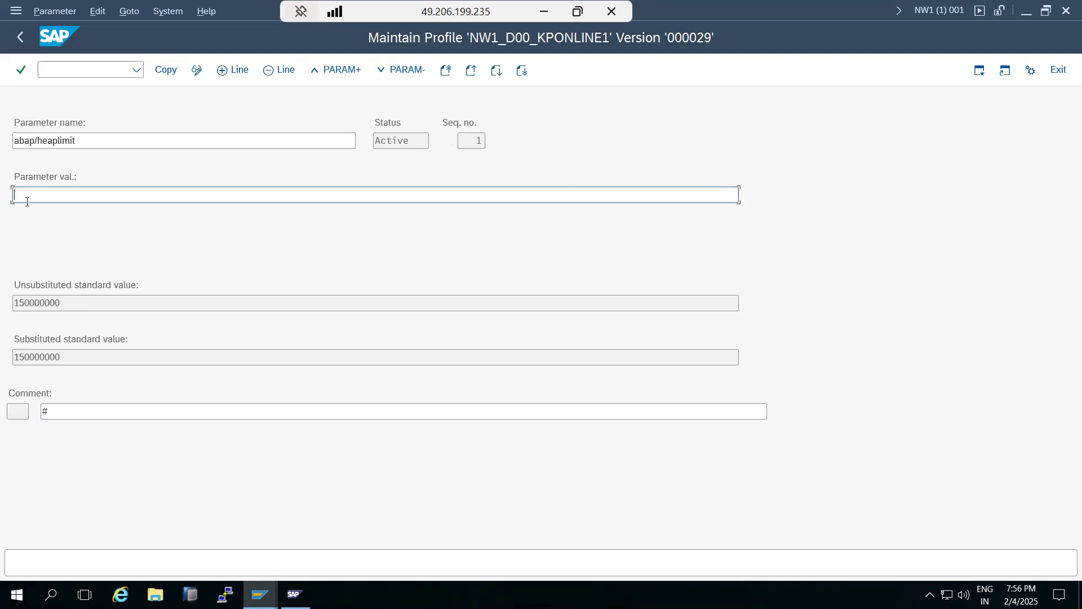
pyautogui.hotkey('ctrl', 'v')
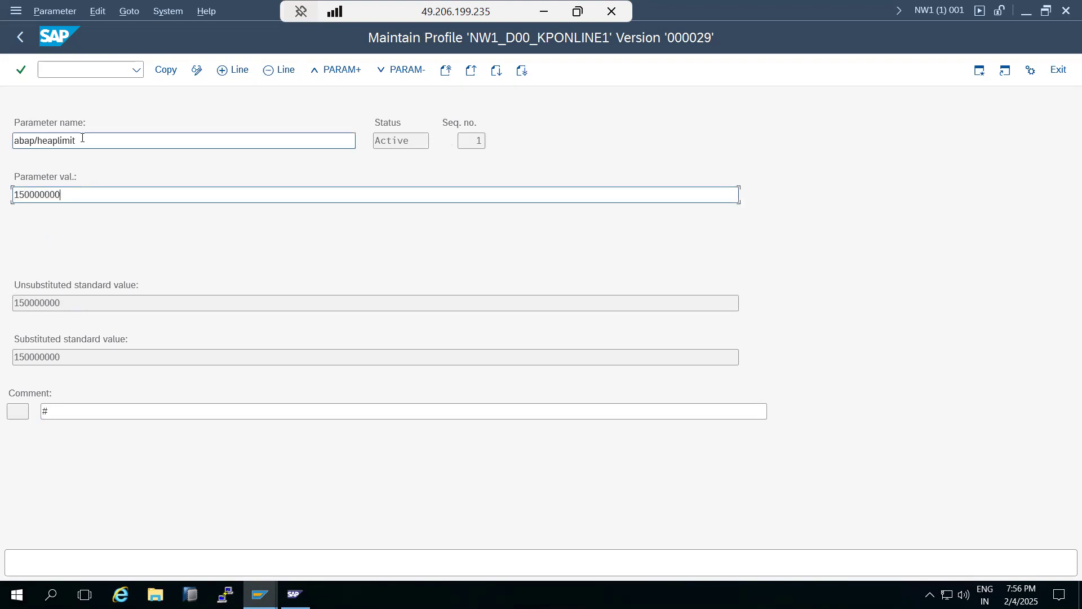
pyautogui.click(158, 70)
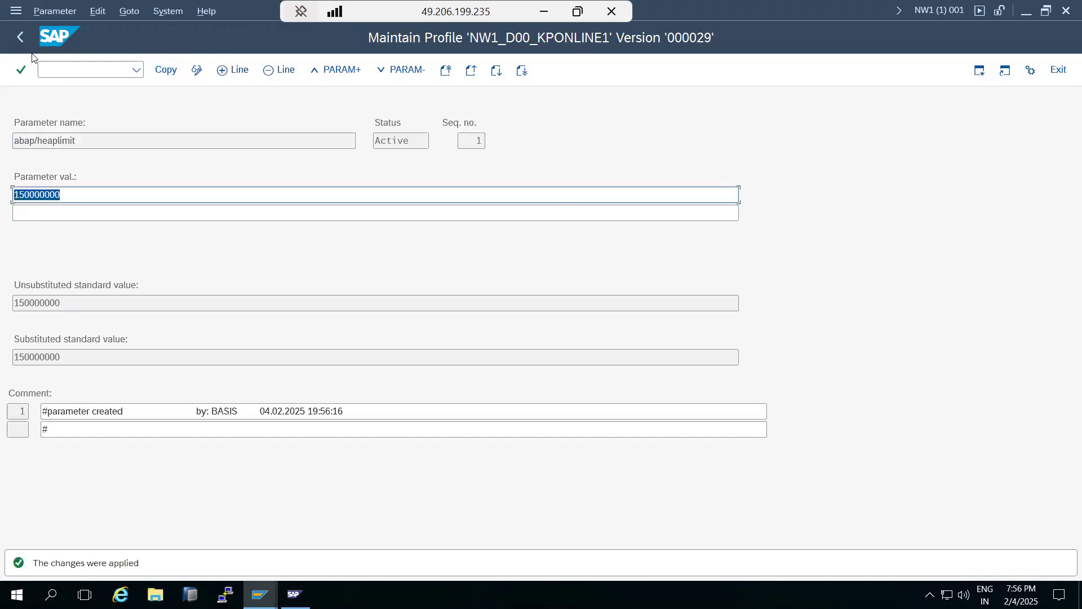
# - Return to the parameter list, apply the changed profile and start saving it with the invalid parameter values displayed
pyautogui.click(20, 37)
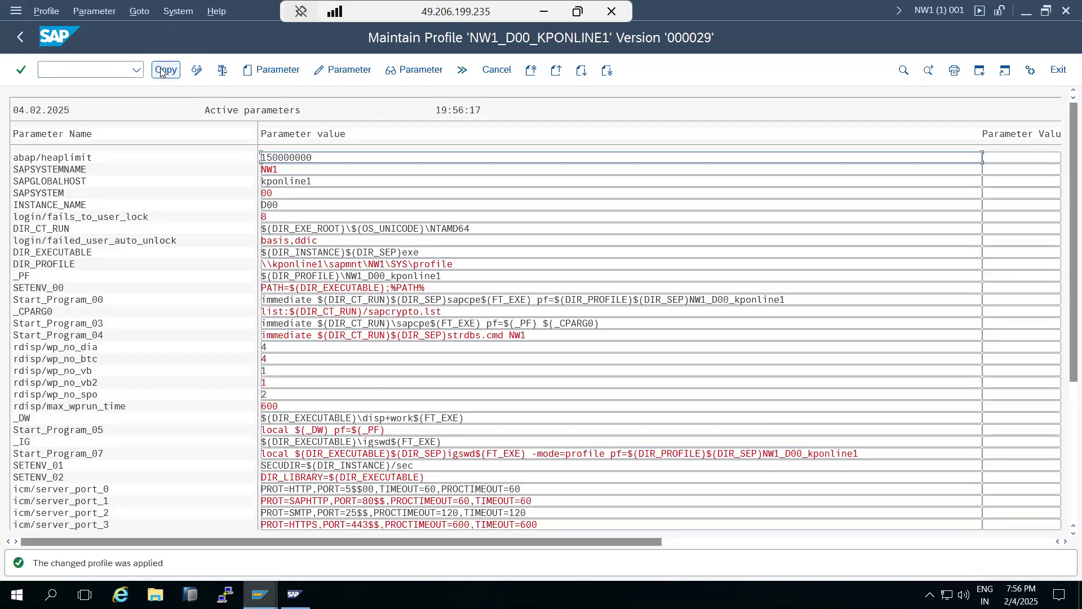
pyautogui.click(20, 38)
pyautogui.click(160, 70)
pyautogui.click(209, 300)
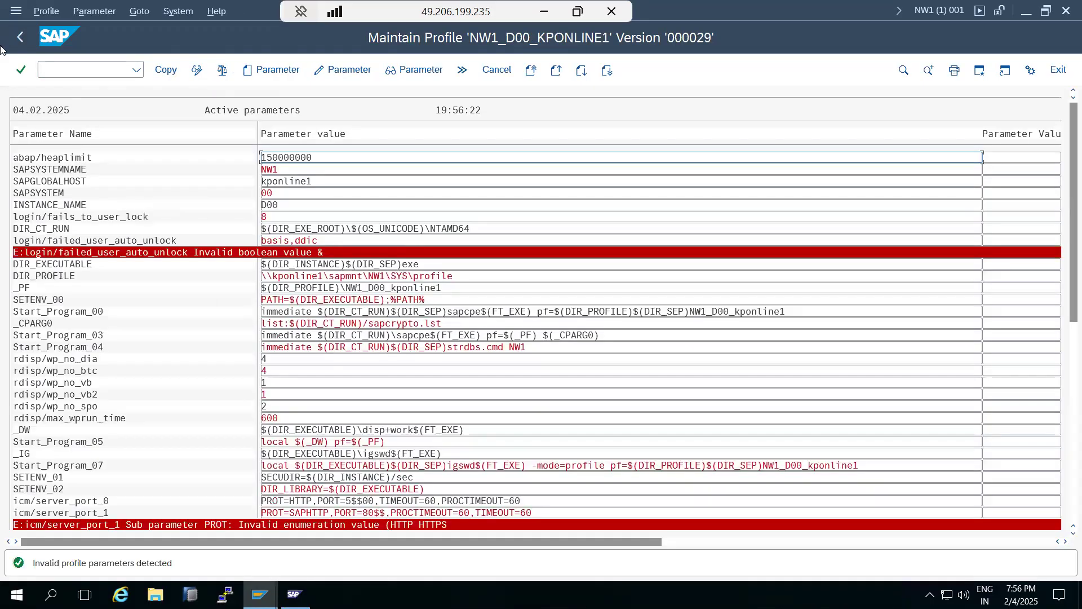
# - Leave the check results, save and activate the instance profile, and acknowledge the activation messages
pyautogui.click(21, 37)
pyautogui.click(197, 305)
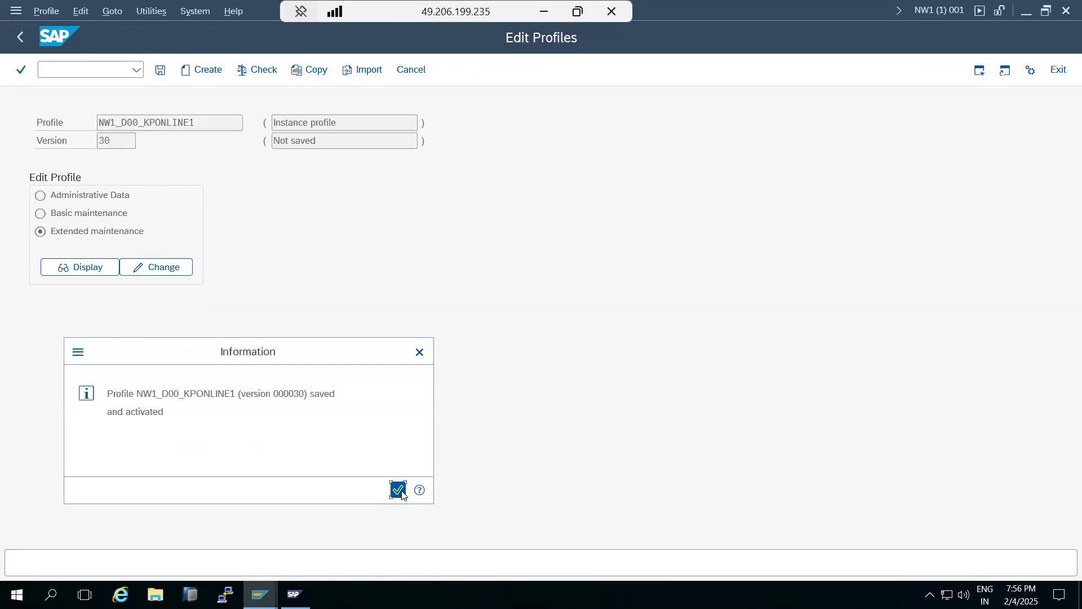
pyautogui.click(399, 489)
pyautogui.click(428, 239)
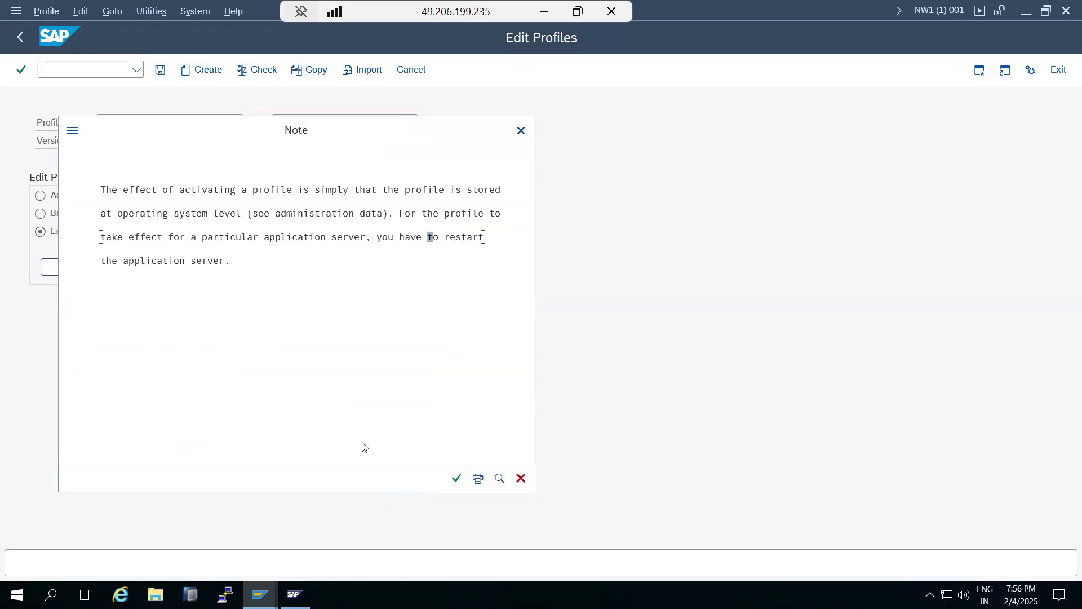
pyautogui.moveTo(293, 595)
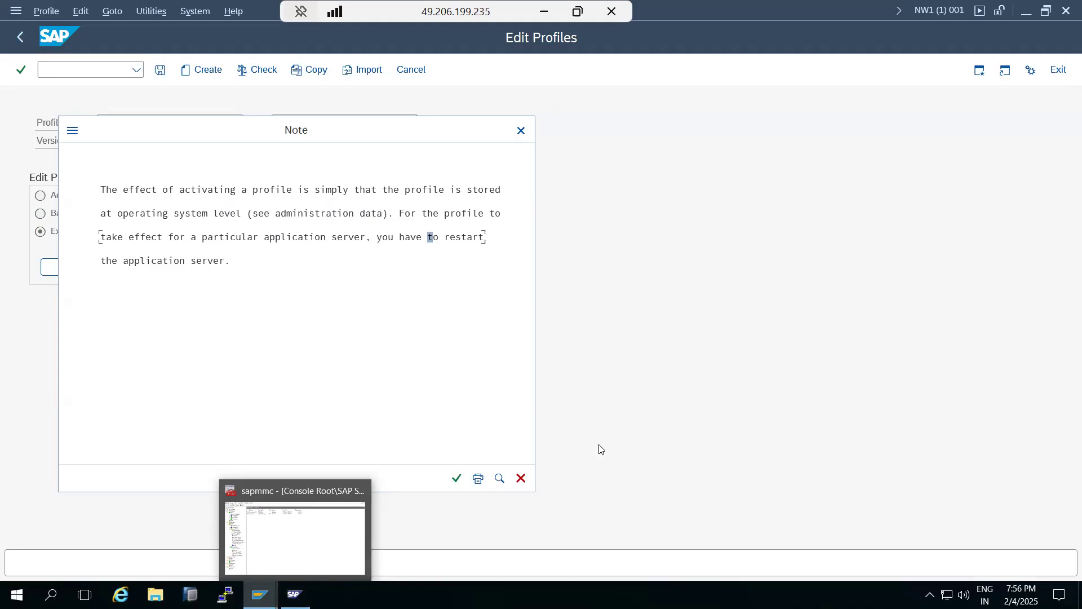
pyautogui.click(456, 478)
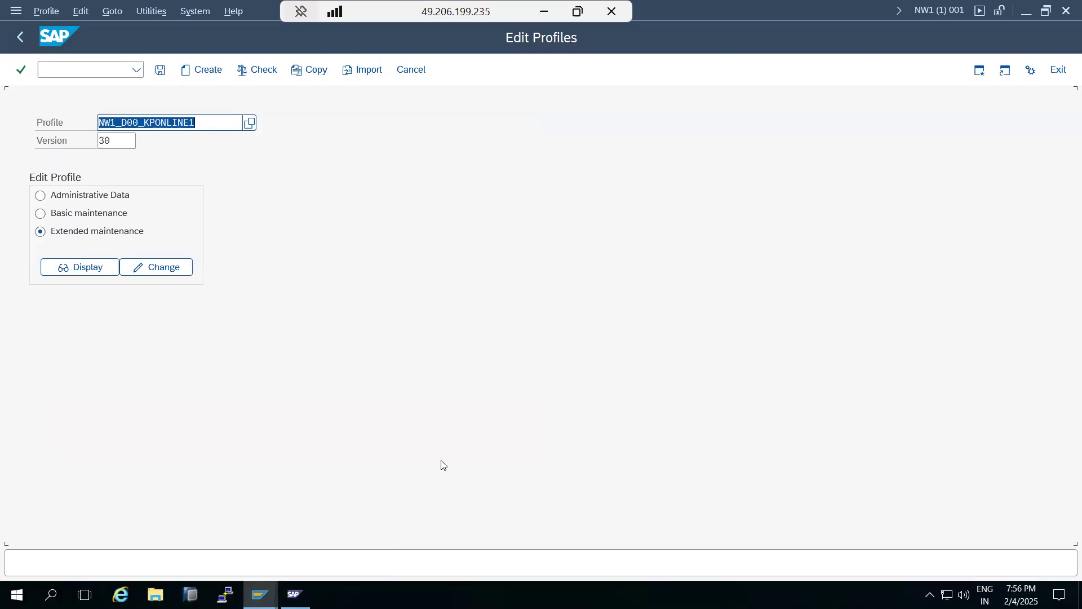
# - Reopen the instance profile NW1_D00_KPONLINE1 for changing and open the list of available names for a new parameter
pyautogui.click(163, 122)
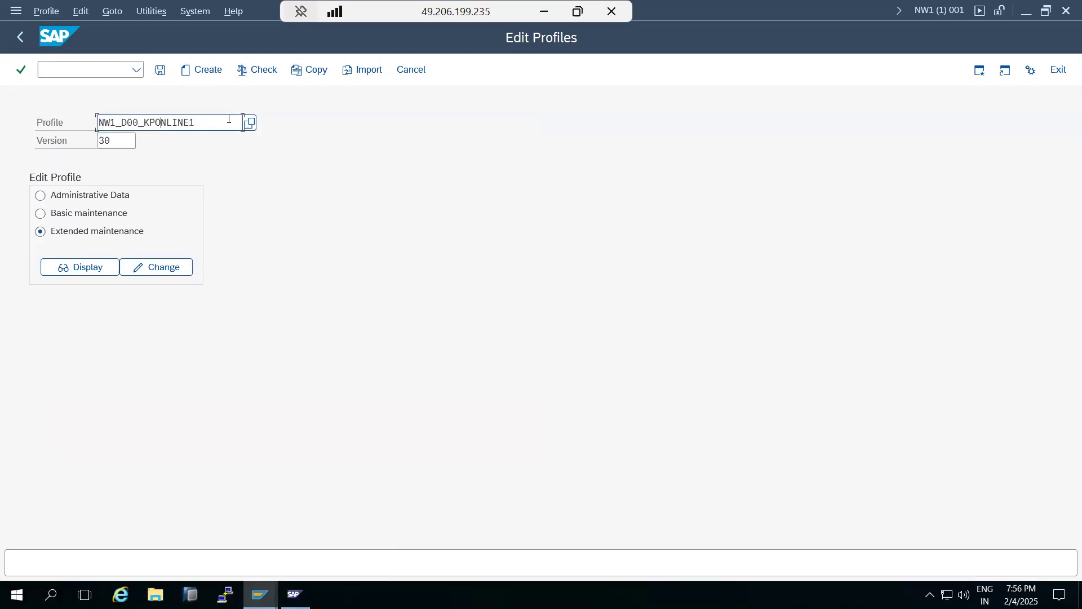
pyautogui.click(141, 268)
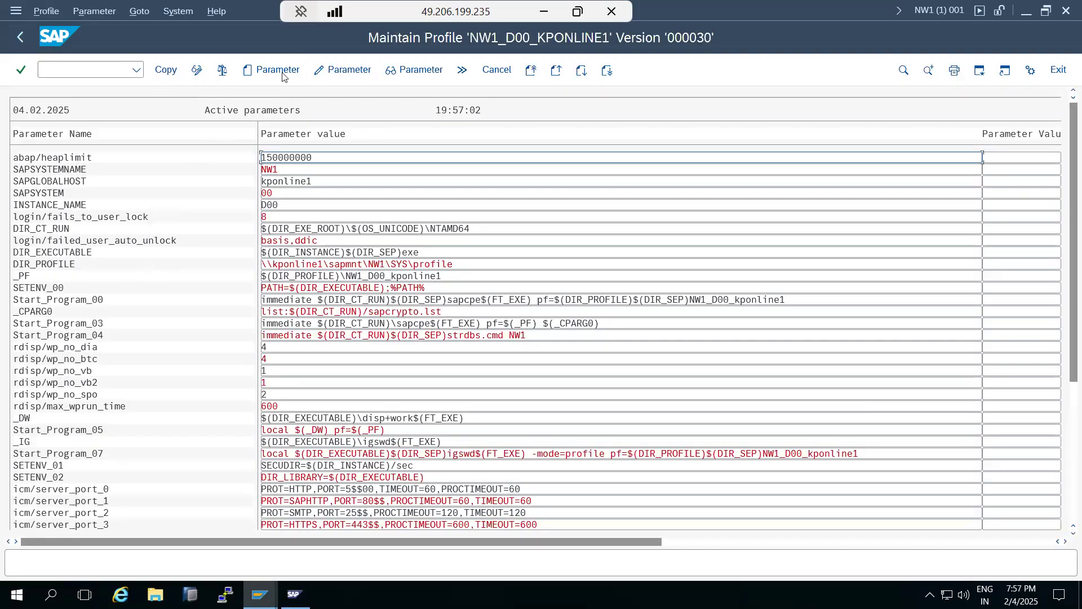
pyautogui.click(285, 75)
pyautogui.click(361, 140)
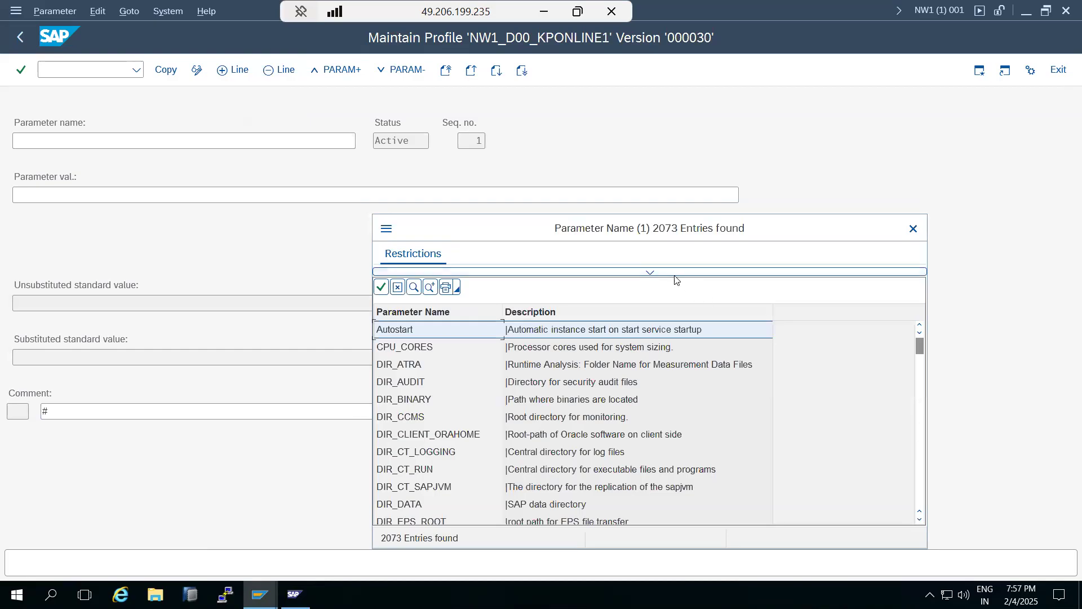
# - Search the available profile parameters by the name pattern *gui* and look through the matching entries
pyautogui.click(672, 276)
pyautogui.moveTo(604, 226); pyautogui.dragTo(556, 119)
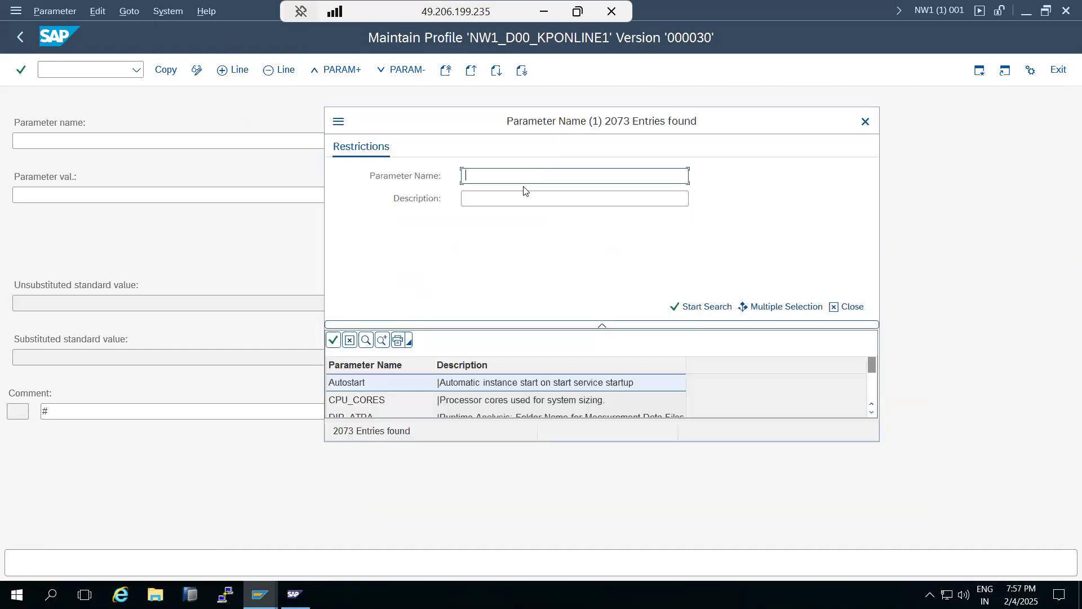
pyautogui.write('*')
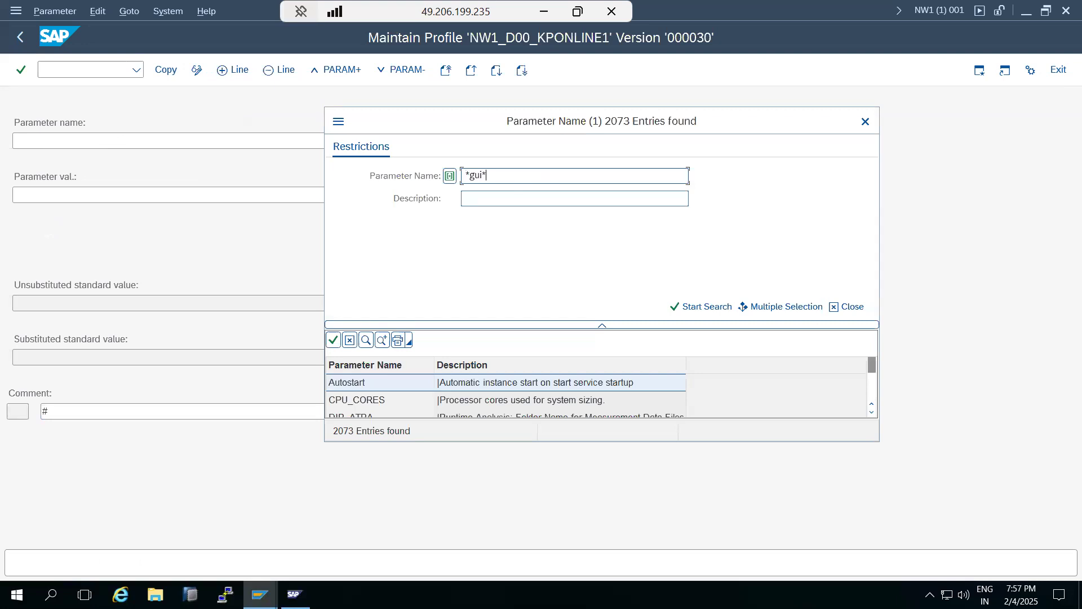
pyautogui.press('Return')
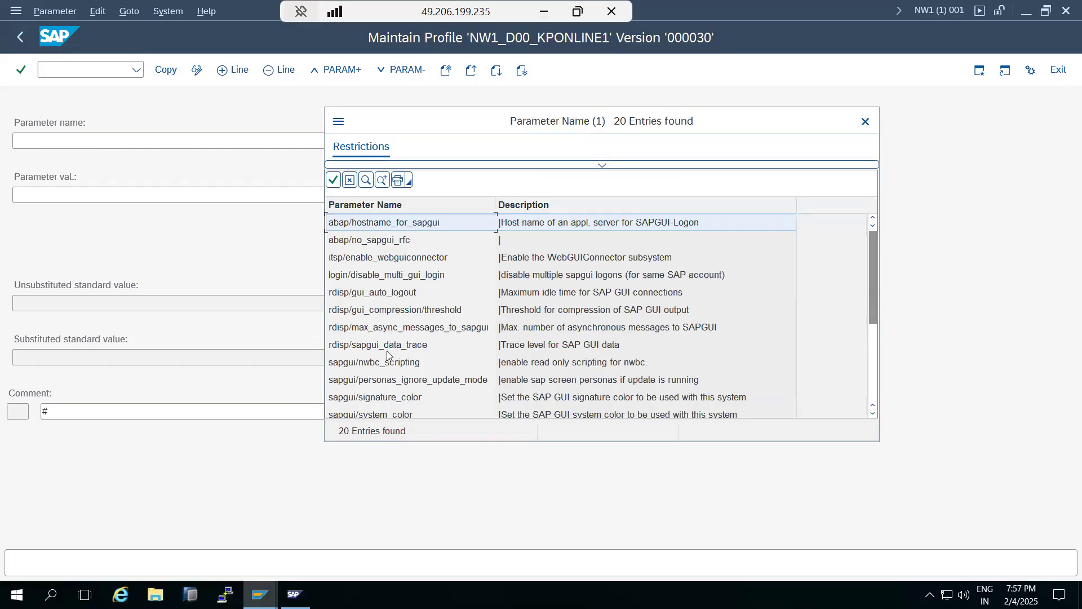
pyautogui.scroll(-3, 387, 355)
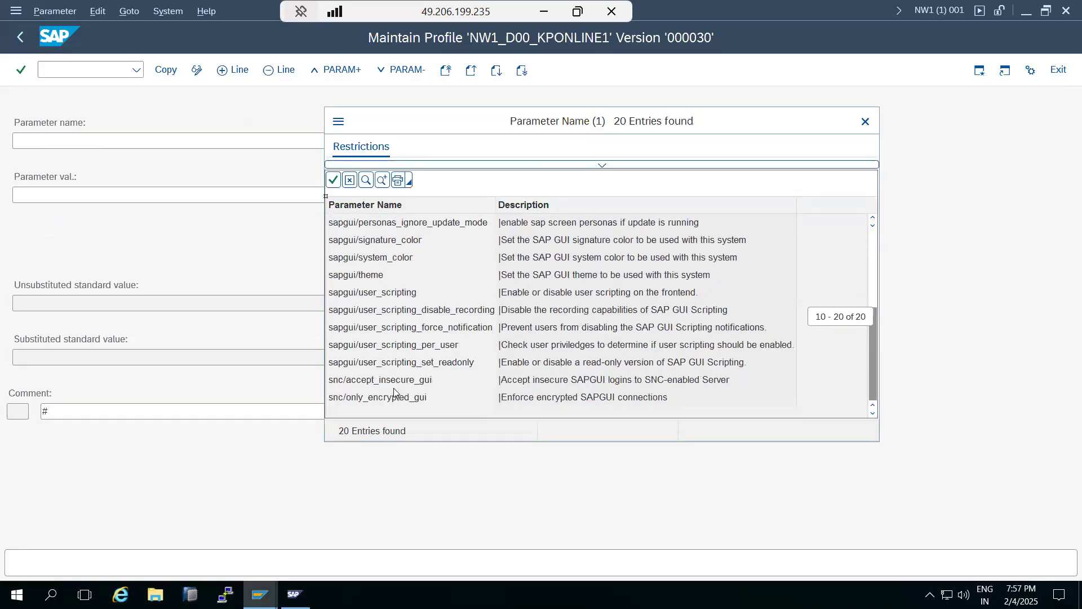
pyautogui.scroll(1, 510, 271)
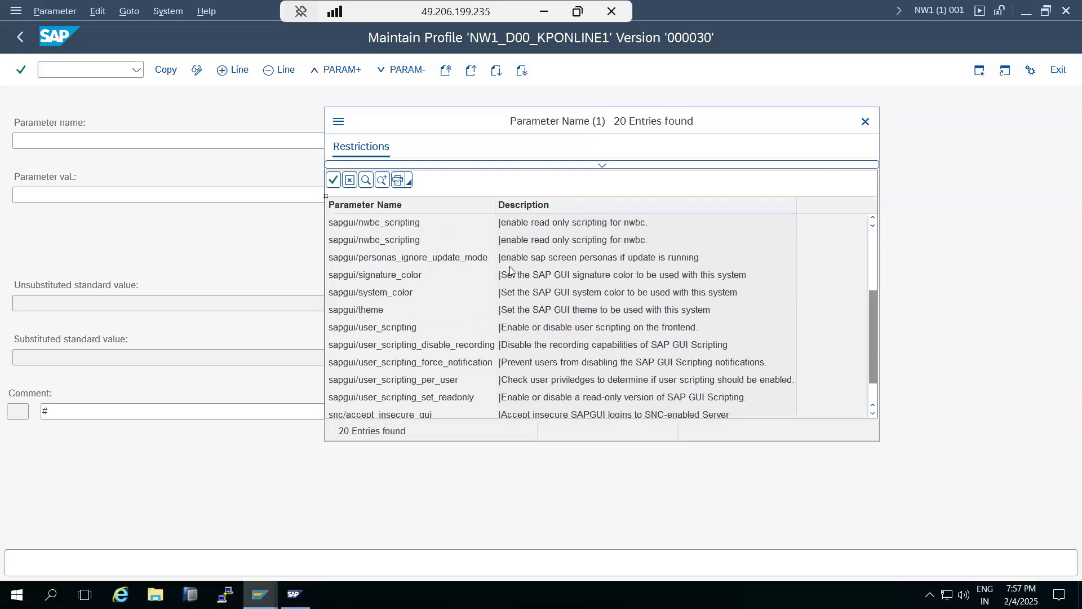
pyautogui.scroll(4, 510, 265)
# - Search the available parameter names for session-related parameters and select rdisp/daemon/max_sessions
pyautogui.click(594, 164)
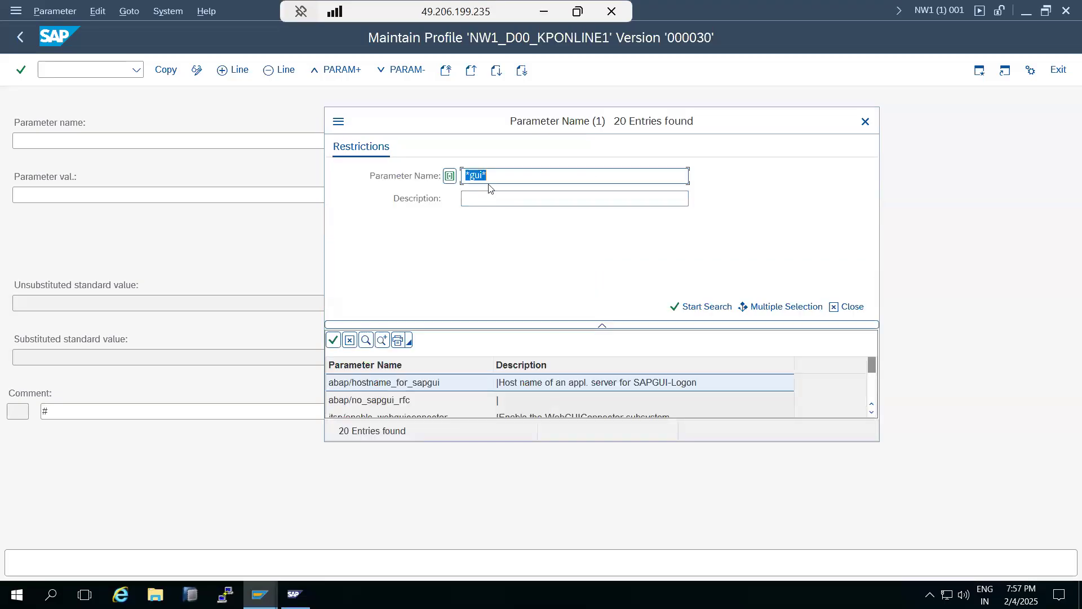
pyautogui.write('*')
pyautogui.press('Return')
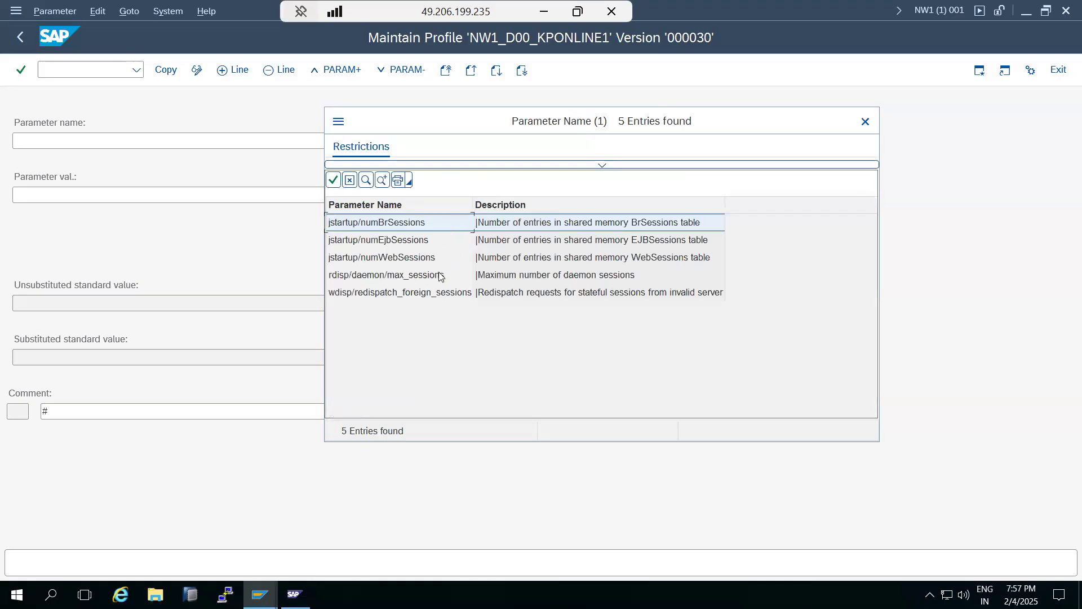
pyautogui.click(387, 276)
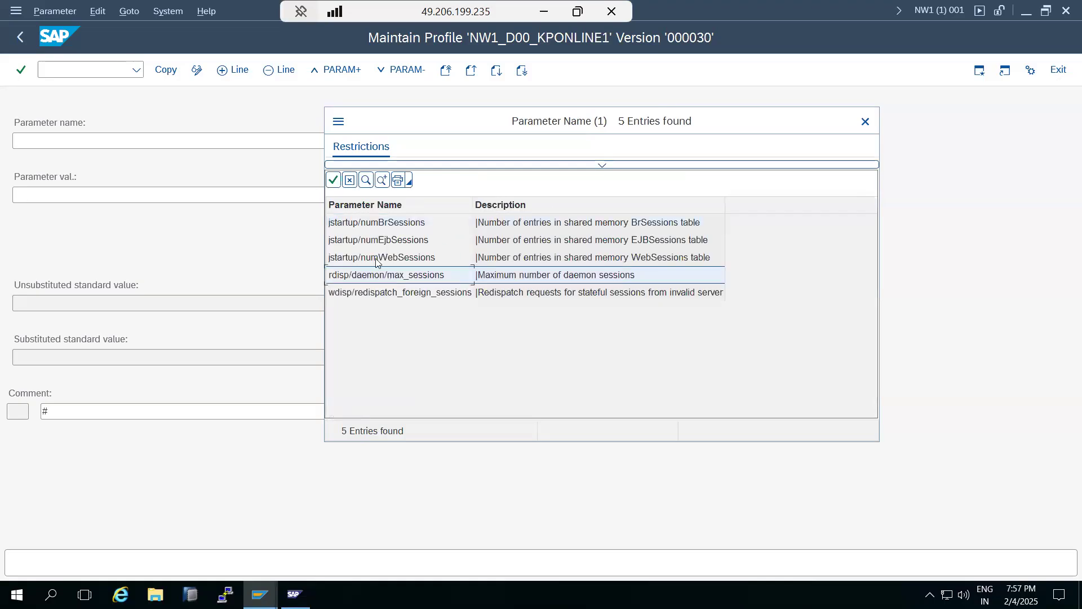
# - Clear the *sessions* name pattern and close the parameter name search without adopting an entry
pyautogui.click(592, 164)
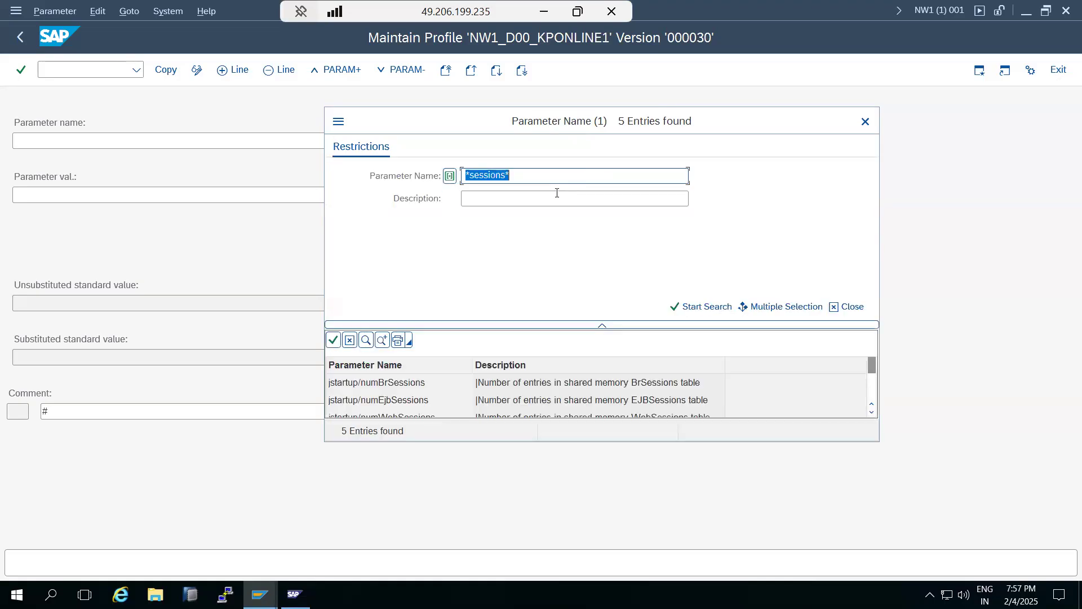
pyautogui.press('BackSpace')
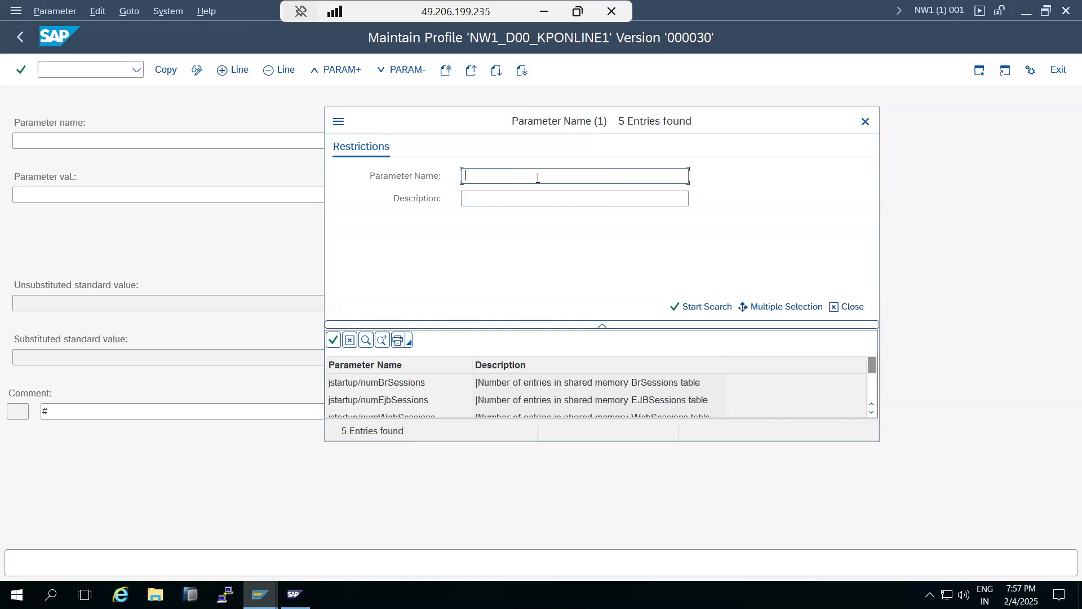
pyautogui.click(865, 121)
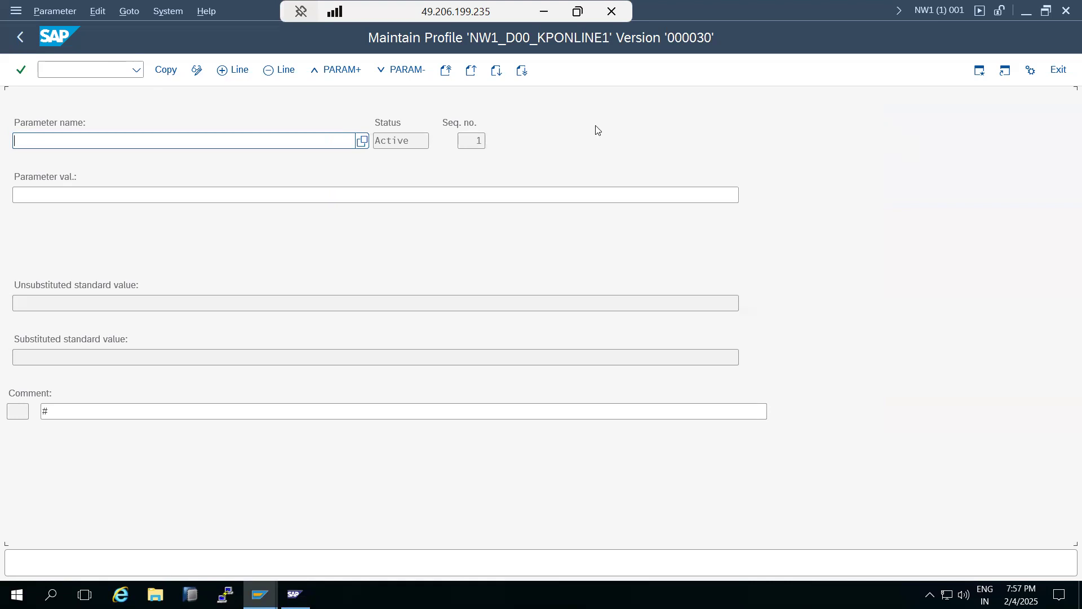
# - Switch to the Edge browser and search the web in a new tab for "parameter in sap for restrict no of gui sessions"
pyautogui.hotkey('alt', 'Tab')
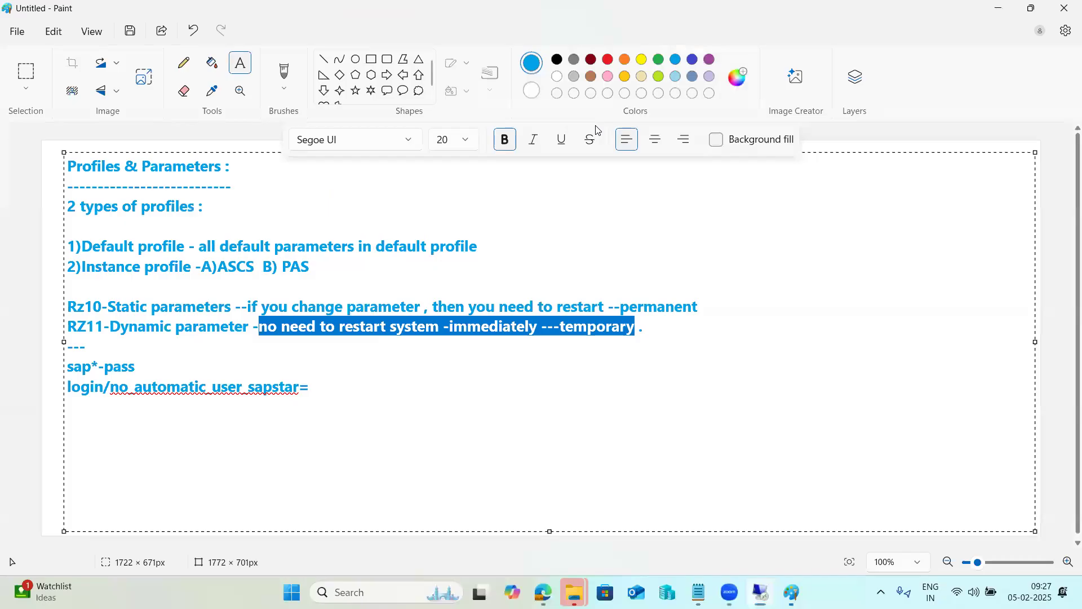
pyautogui.moveTo(542, 591)
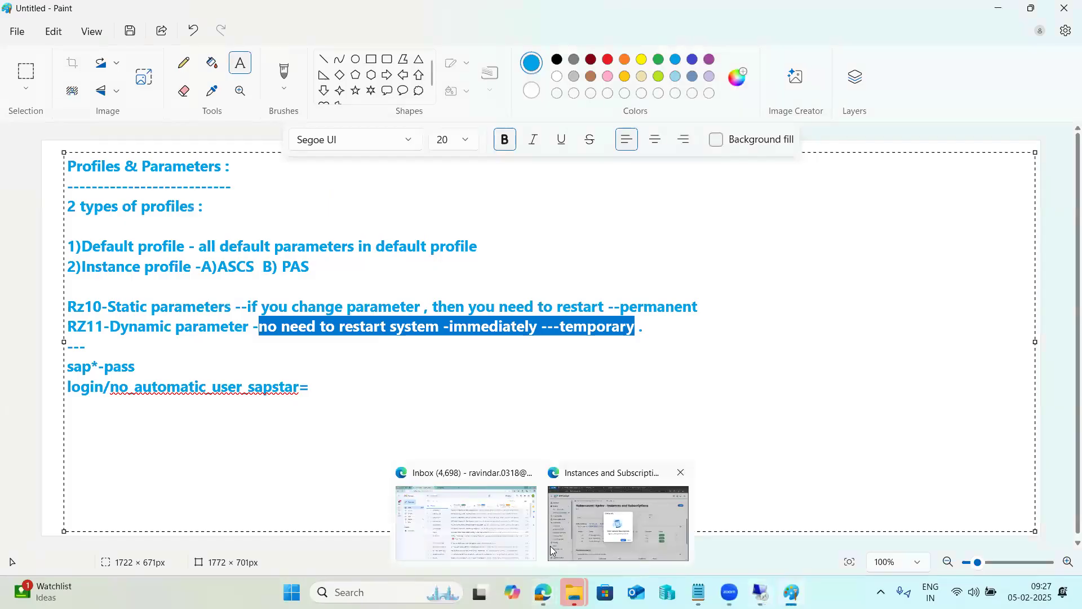
pyautogui.click(503, 515)
pyautogui.hotkey('ctrl', 't')
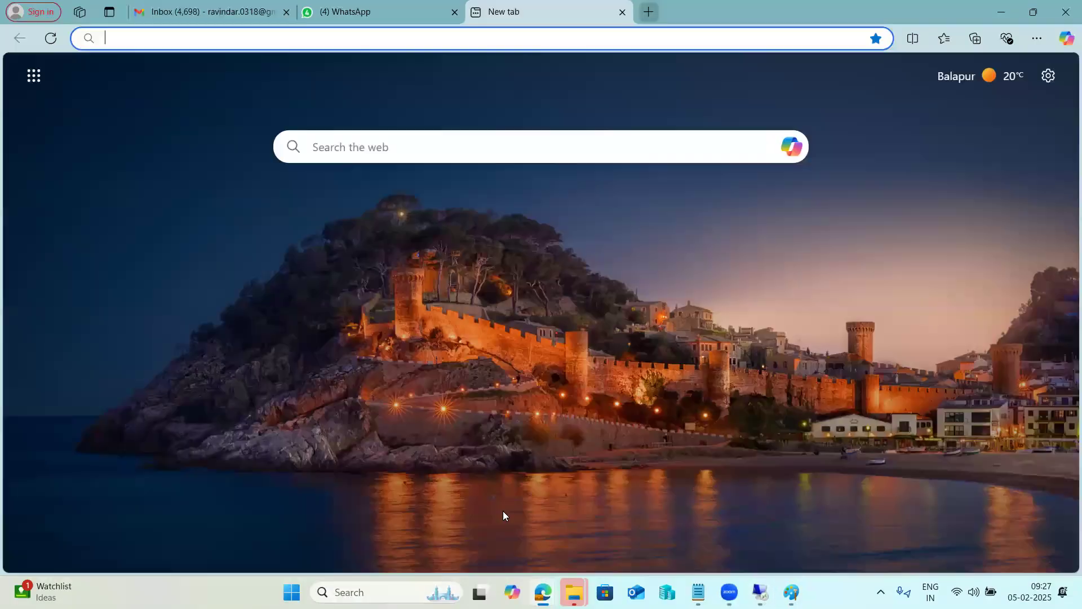
pyautogui.write('param')
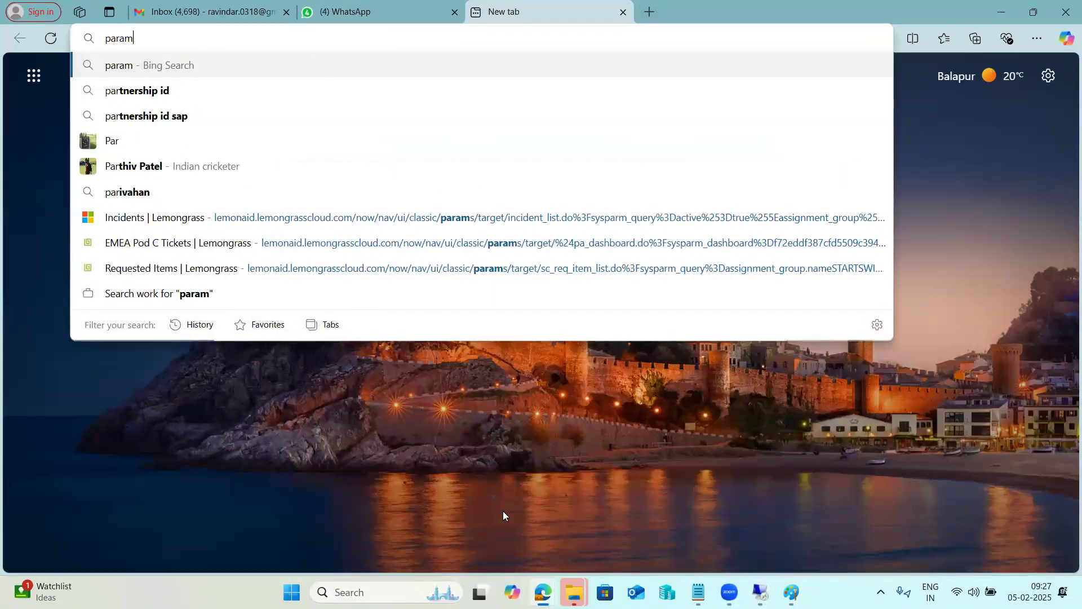
pyautogui.write('eter in sap')
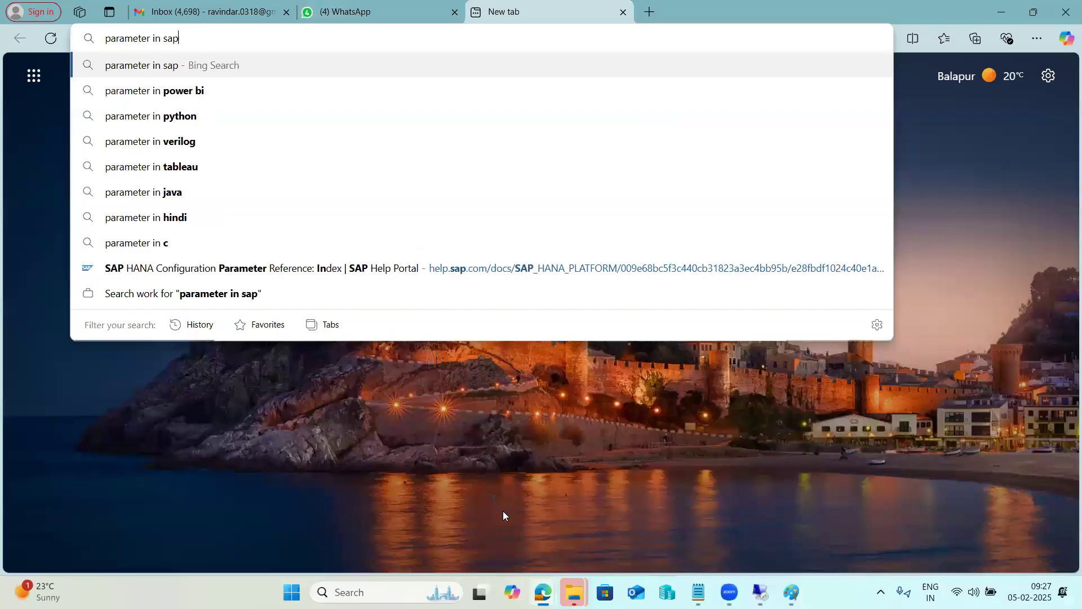
pyautogui.write(' for restric')
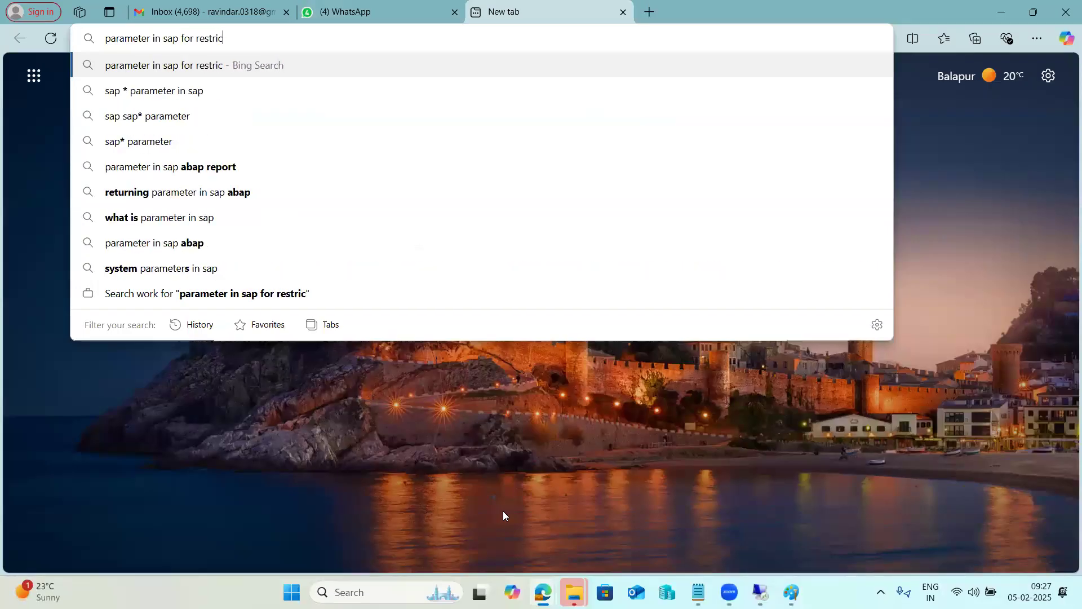
pyautogui.write('t no of gu')
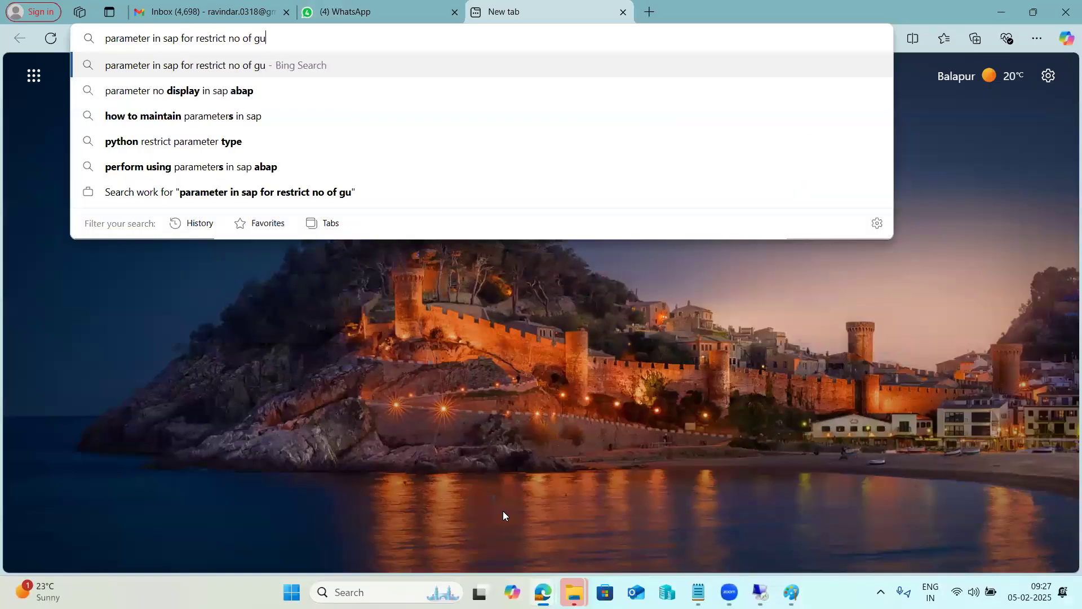
pyautogui.write('i sessions')
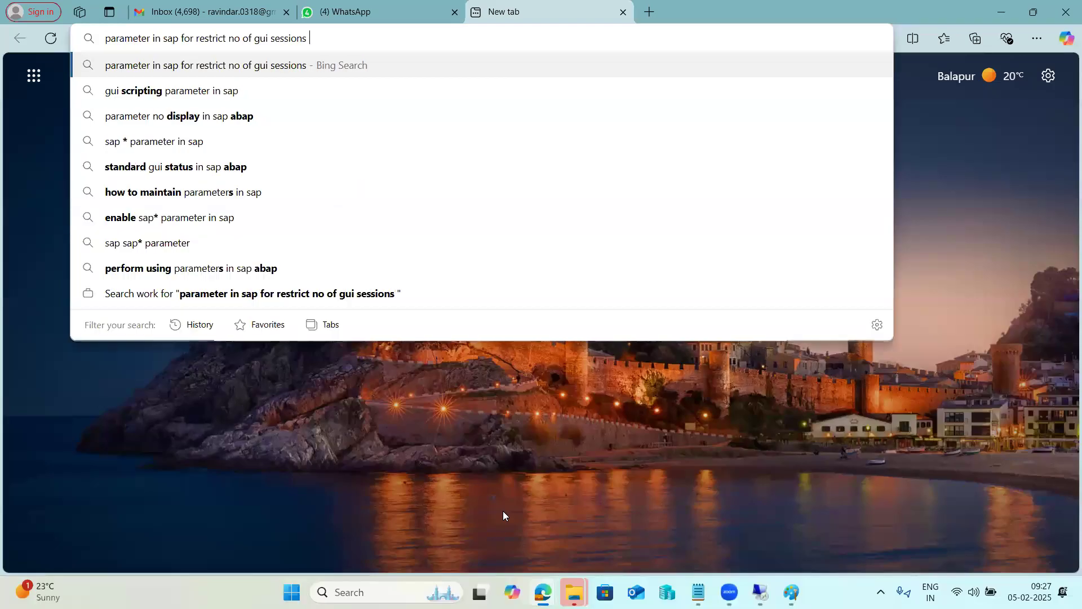
pyautogui.press('Return')
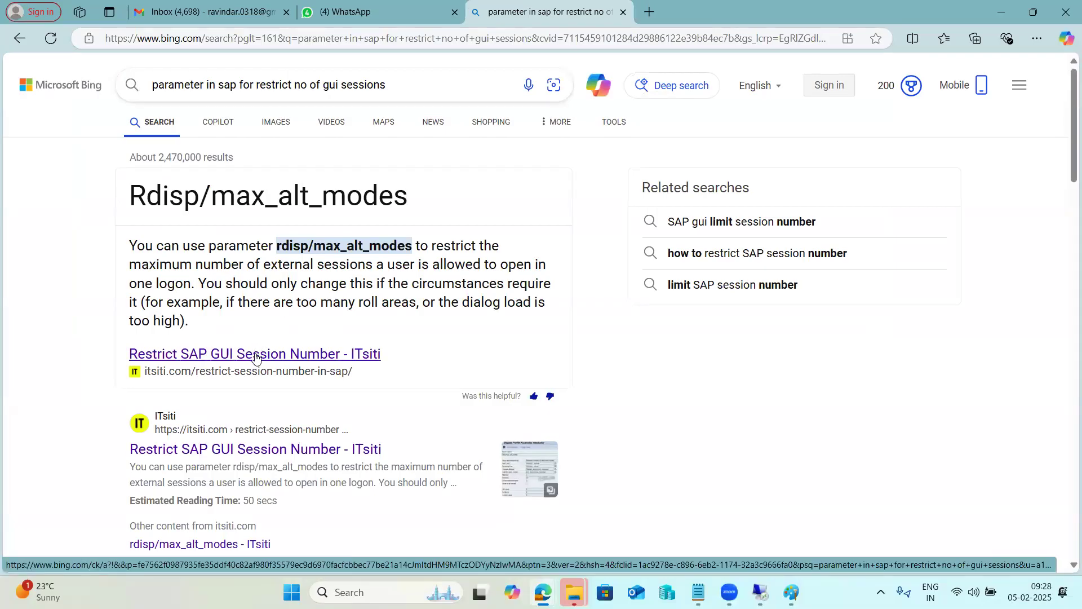
# - Copy the parameter name rdisp/max_alt_modes from the search results and read the ITsiti article "Restrict SAP GUI Session Number"
pyautogui.moveTo(121, 546); pyautogui.dragTo(239, 551)
pyautogui.hotkey('ctrl', 'c')
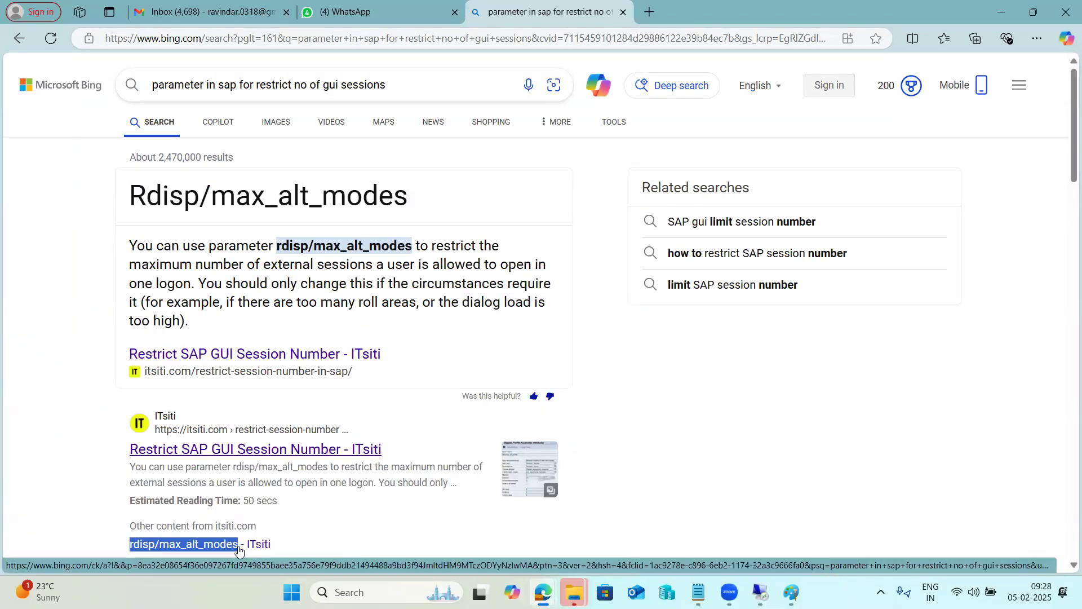
pyautogui.click(234, 451)
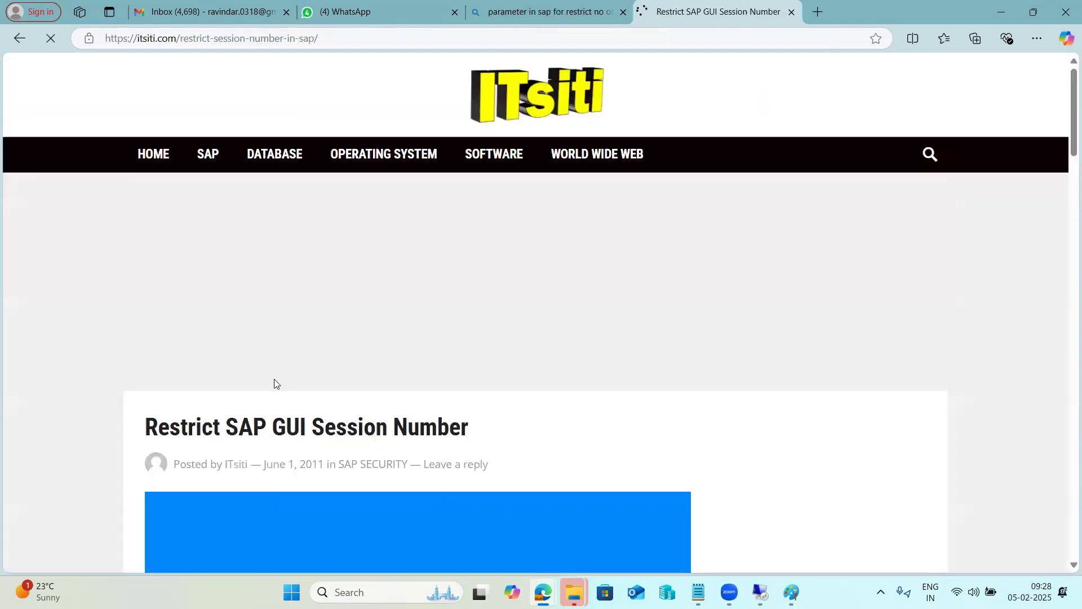
pyautogui.scroll(-8, 275, 379)
pyautogui.scroll(-5, 275, 379)
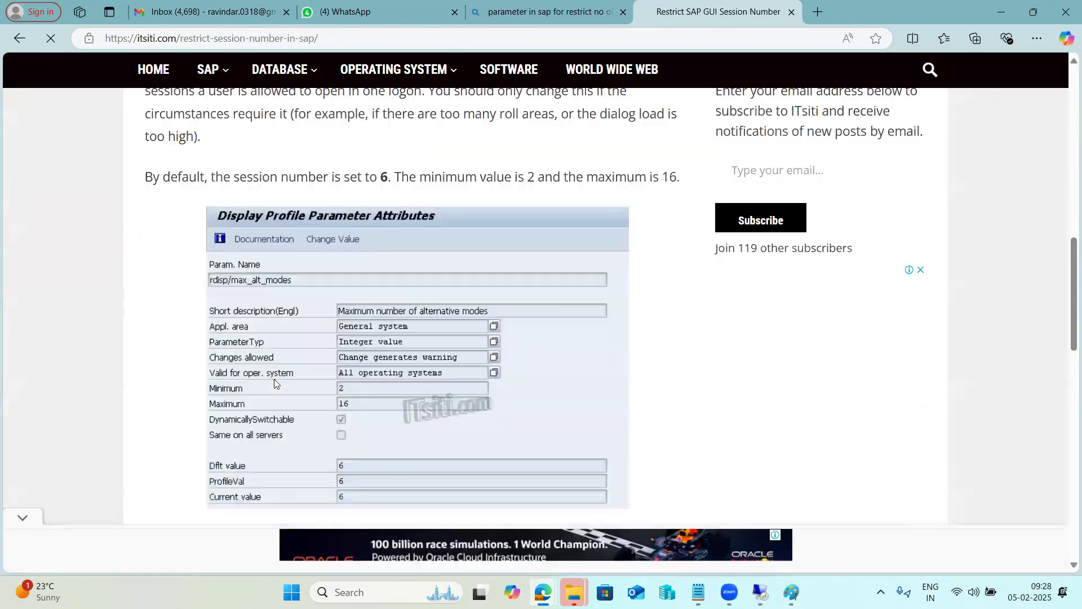
pyautogui.scroll(-3, 274, 379)
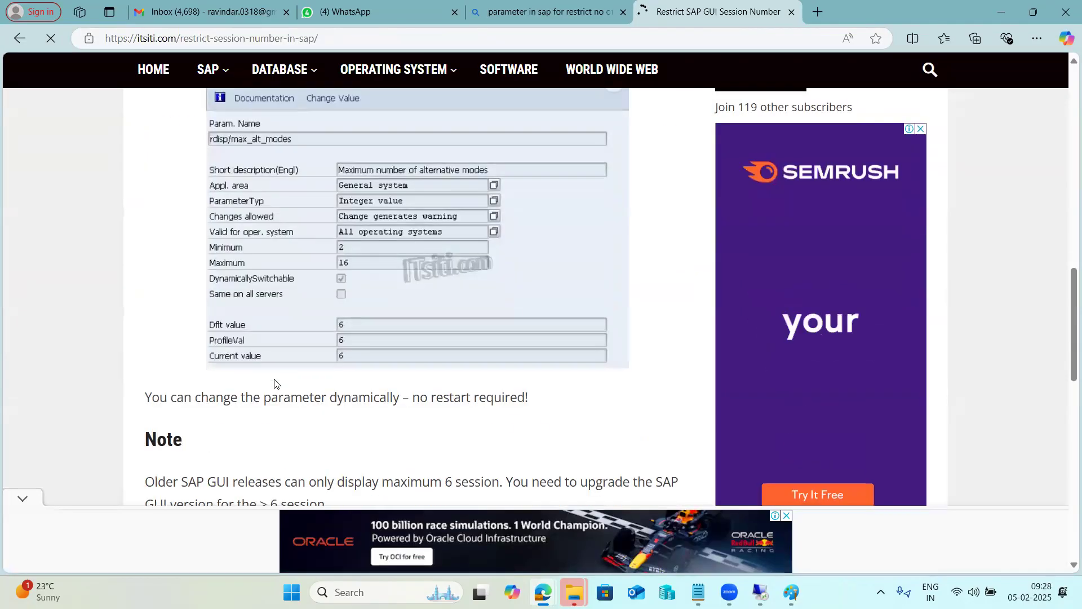
pyautogui.scroll(-1, 354, 390)
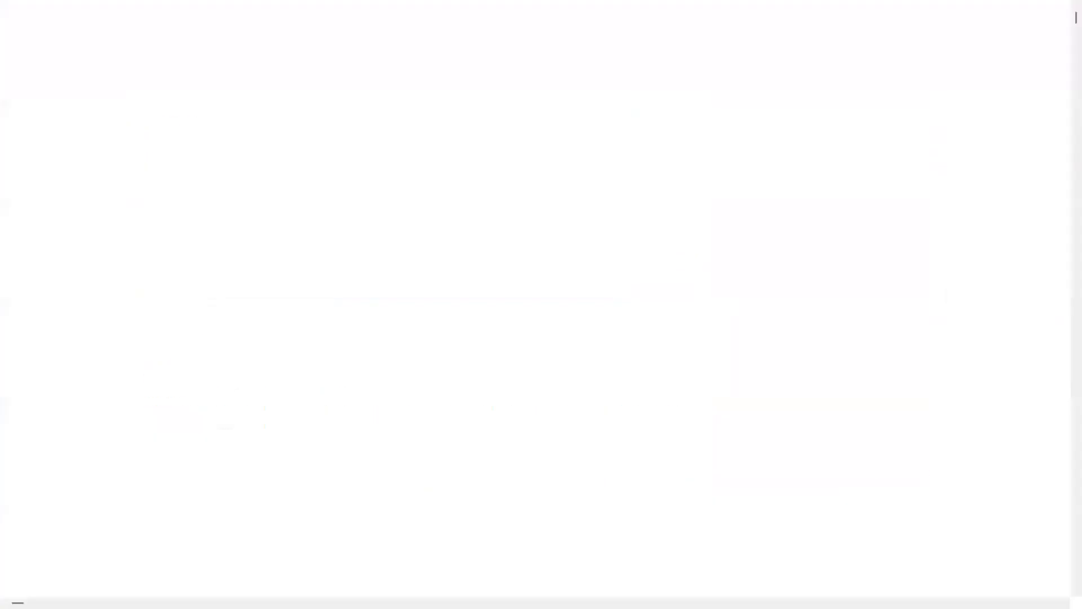
# - Back in the SAP profile maintenance, add the parameter rdisp/max_alt_modes with value 8 and apply the changed profile
pyautogui.hotkey('ctrl', 'v')
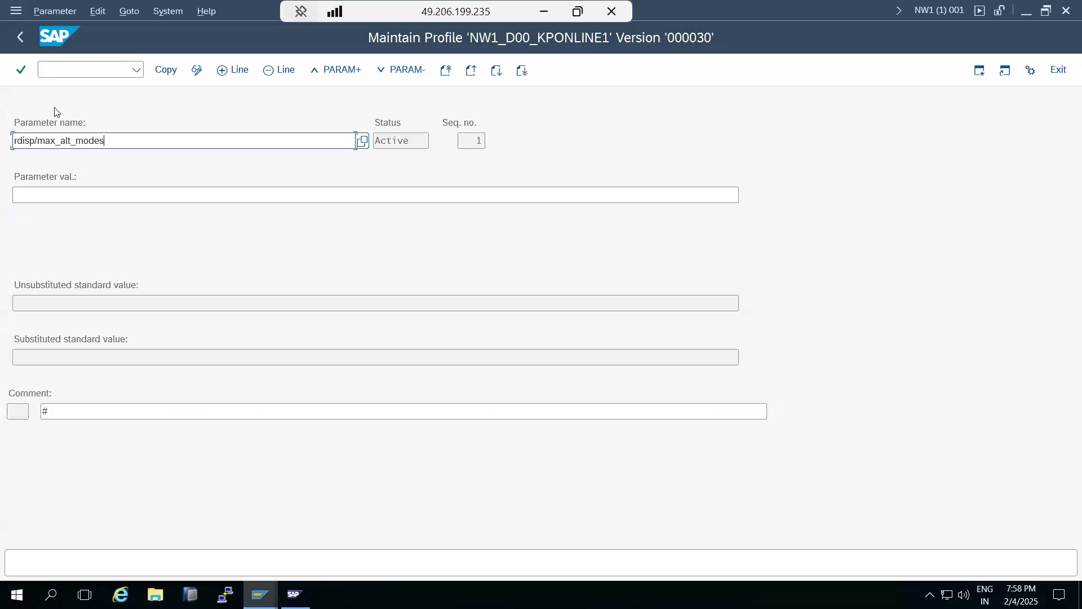
pyautogui.hotkey('ctrl', 'a')
pyautogui.click(38, 196)
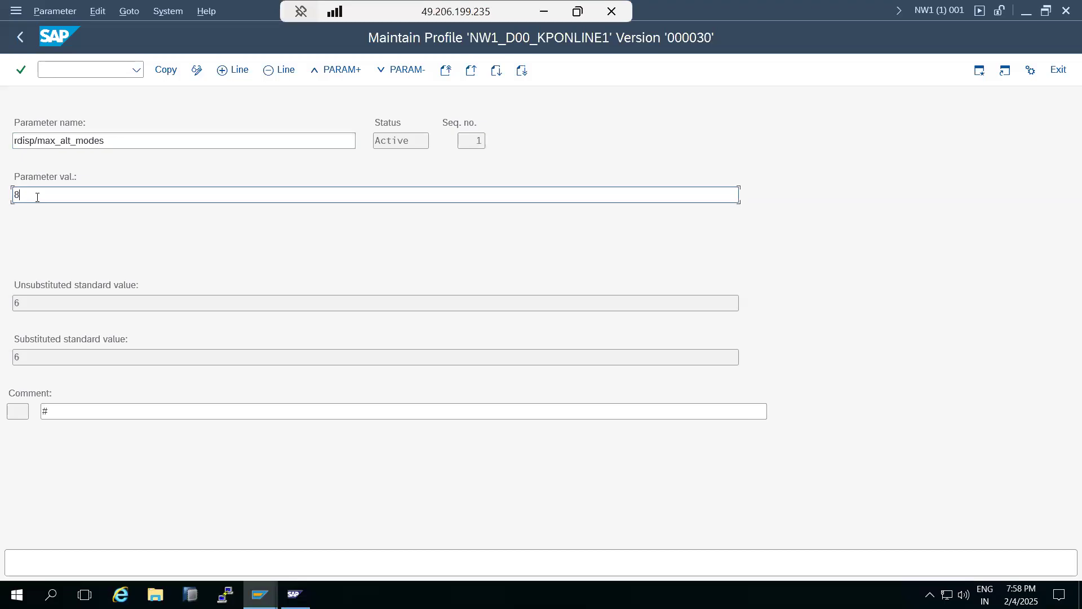
pyautogui.write('8')
pyautogui.click(165, 69)
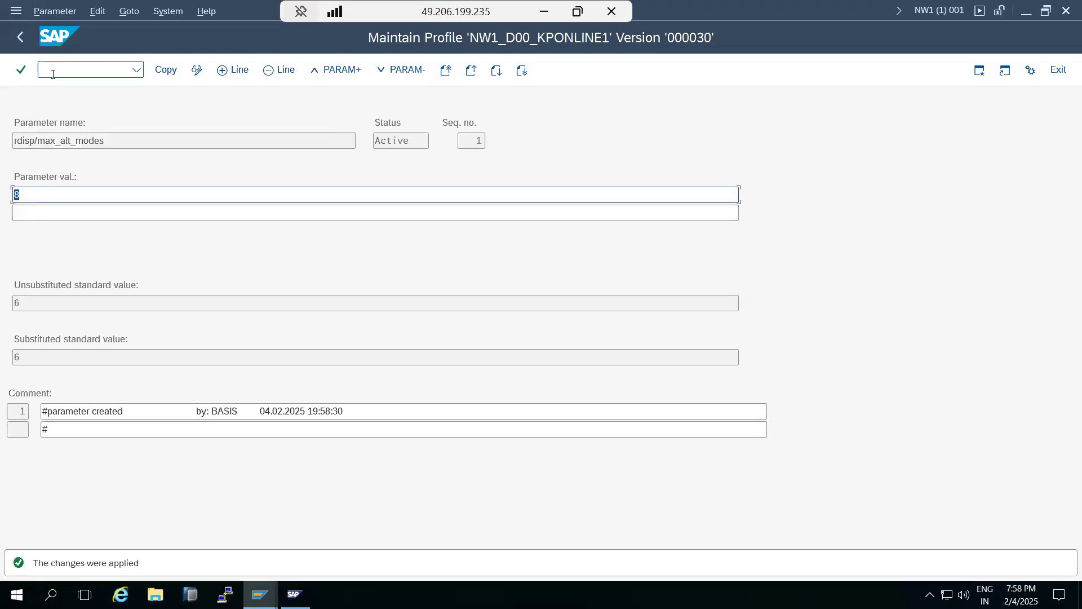
pyautogui.click(20, 36)
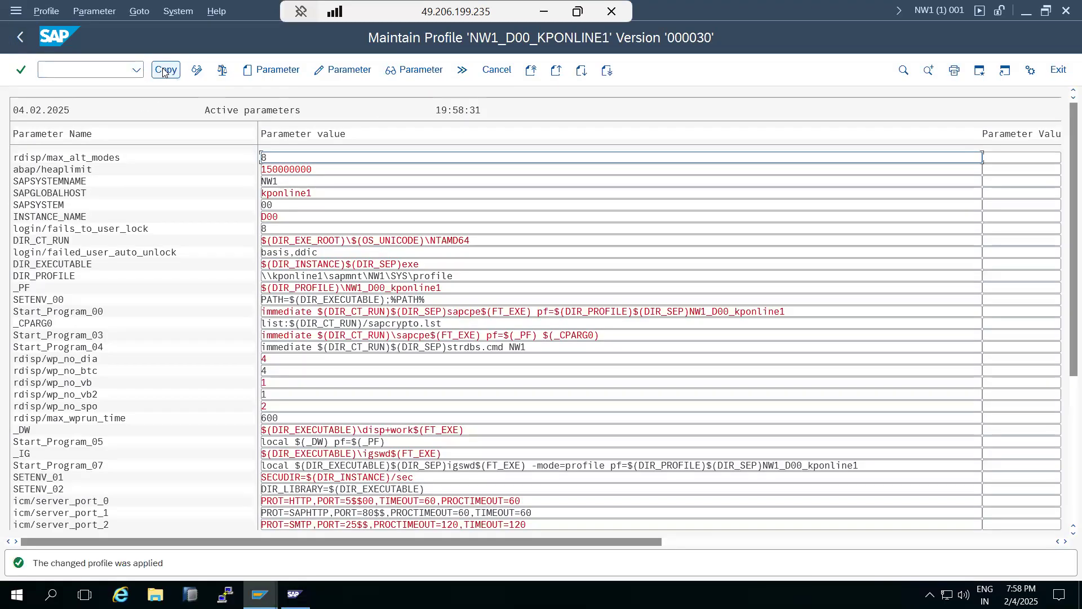
pyautogui.click(25, 37)
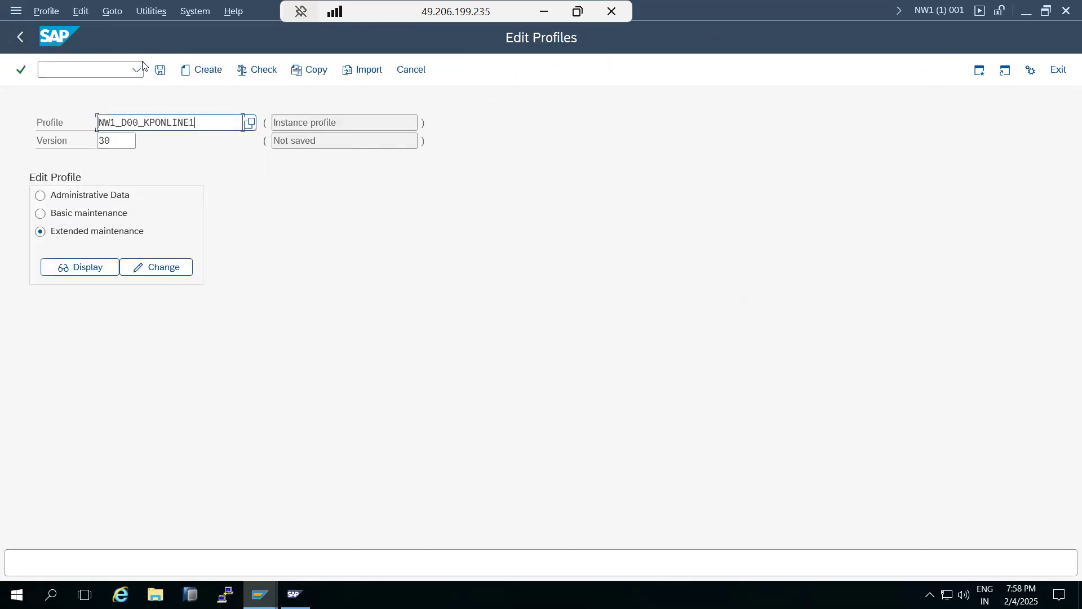
# - Save and activate the instance profile, leaving the value check and acknowledging the activation notes, and return to SAP Easy Access
pyautogui.click(160, 69)
pyautogui.click(234, 297)
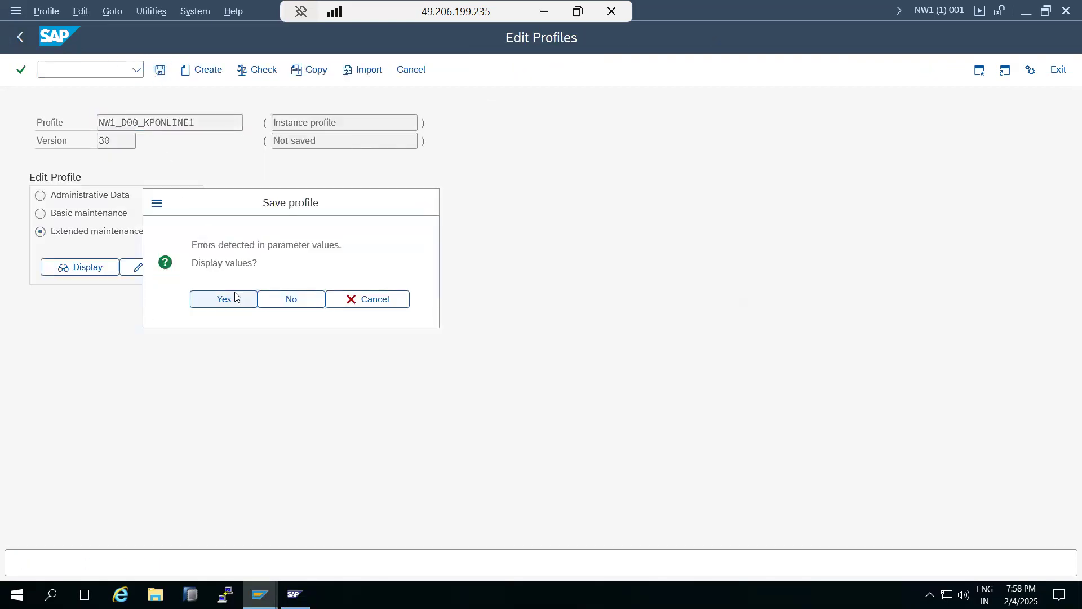
pyautogui.click(22, 37)
pyautogui.click(206, 294)
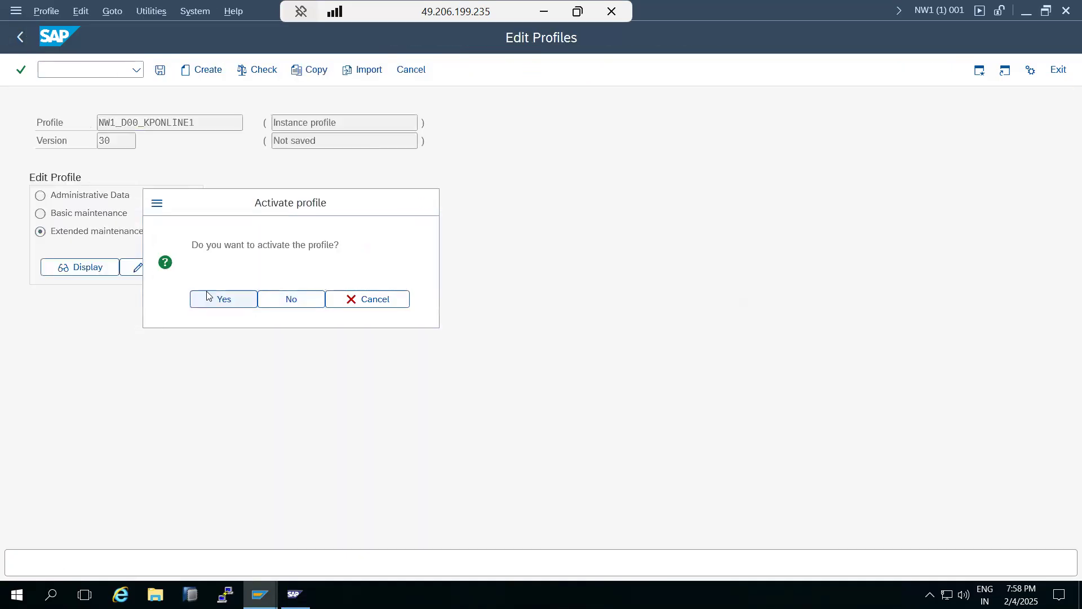
pyautogui.click(397, 490)
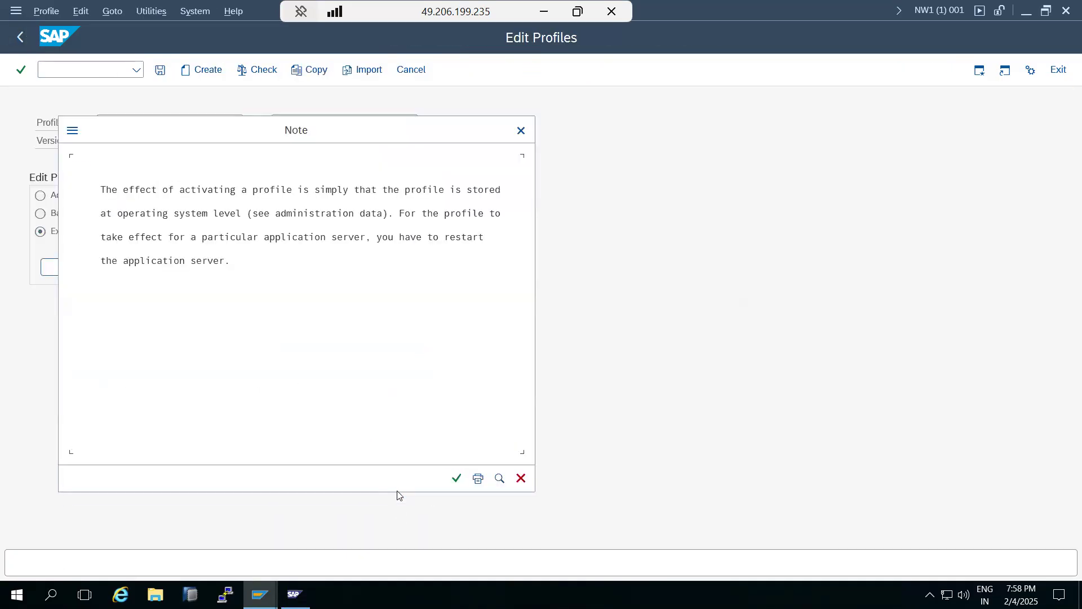
pyautogui.click(457, 478)
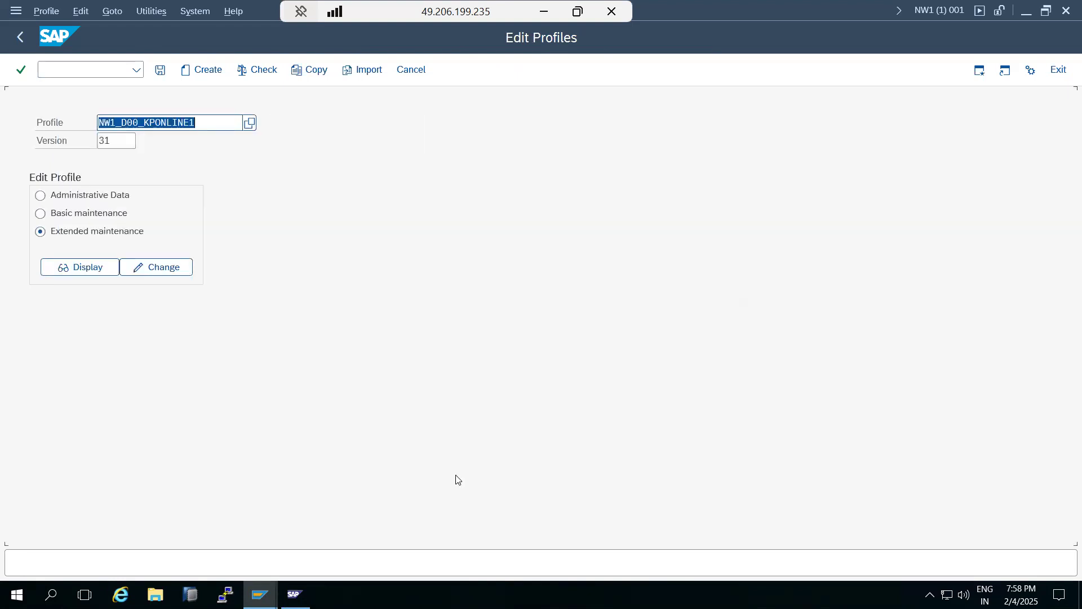
pyautogui.click(21, 37)
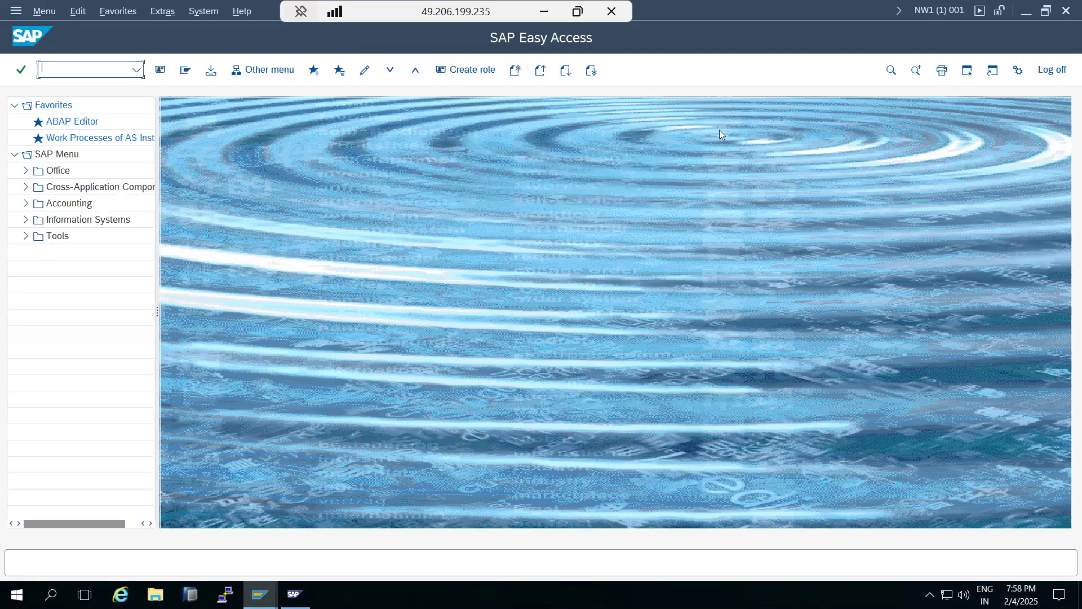
# - Open another SAP NW1 connection, log on to client 400 as sap* with the account password, and check the session's client and user details
pyautogui.click(260, 594)
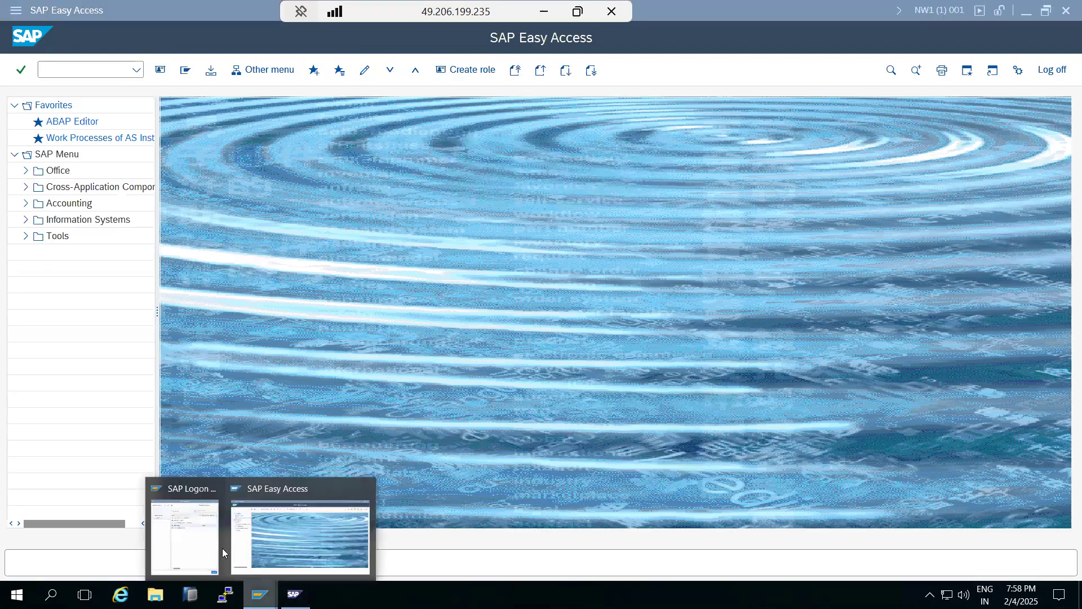
pyautogui.click(222, 551)
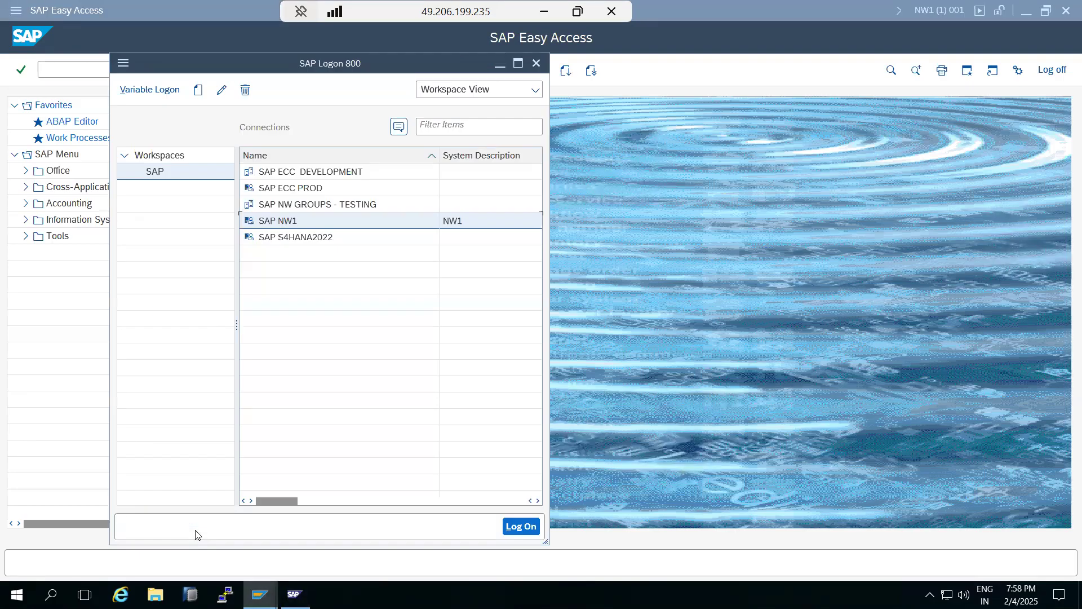
pyautogui.doubleClick(285, 221)
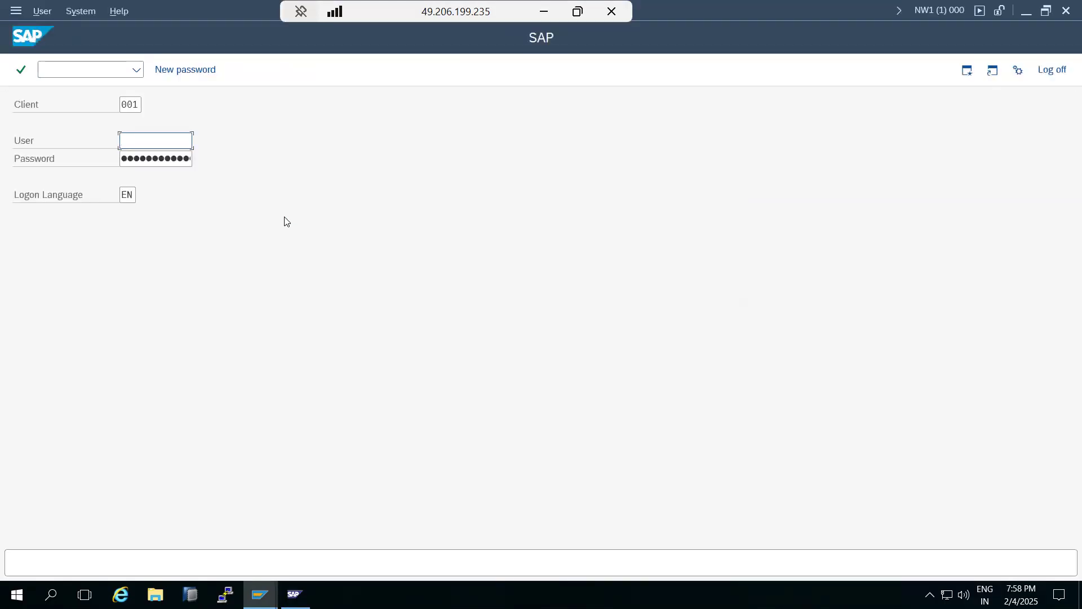
pyautogui.hotkey('shift', 'Tab')
pyautogui.hotkey('shift', 'End')
pyautogui.write('400')
pyautogui.press('Tab')
pyautogui.write('sap*')
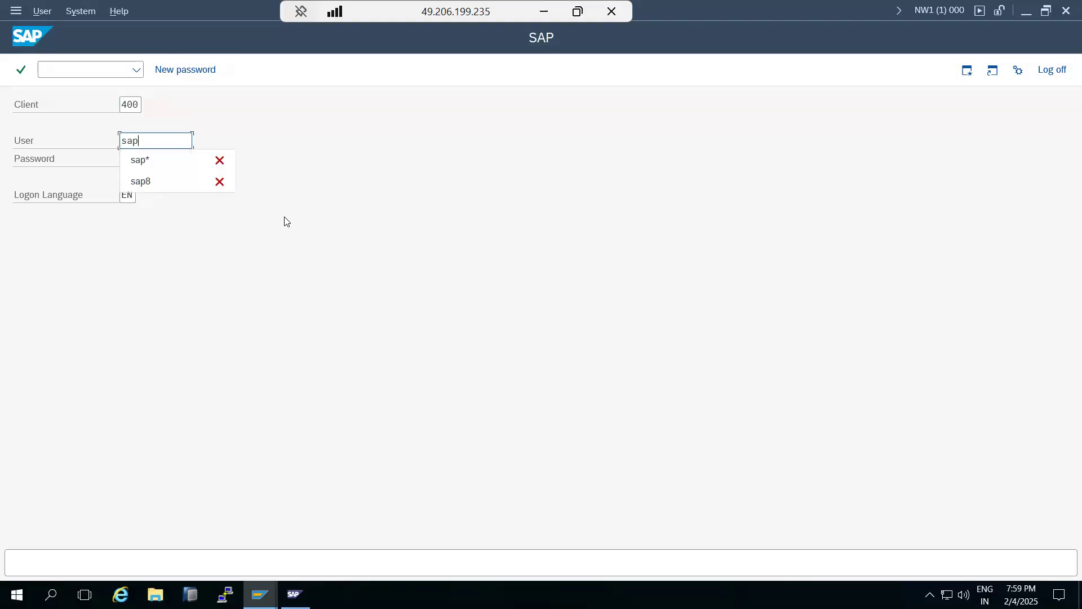
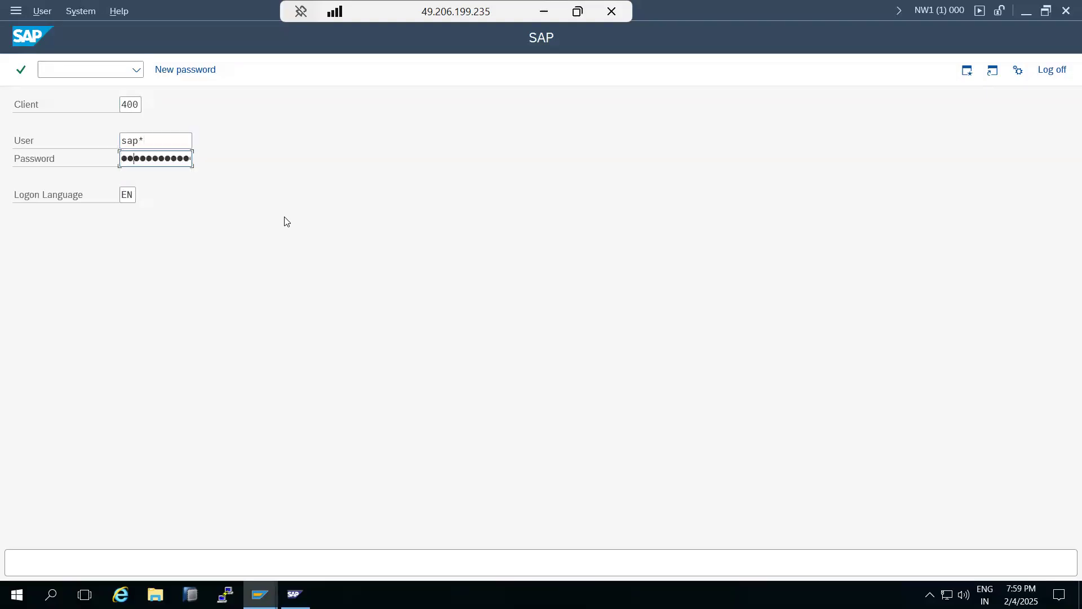
pyautogui.press('Return')
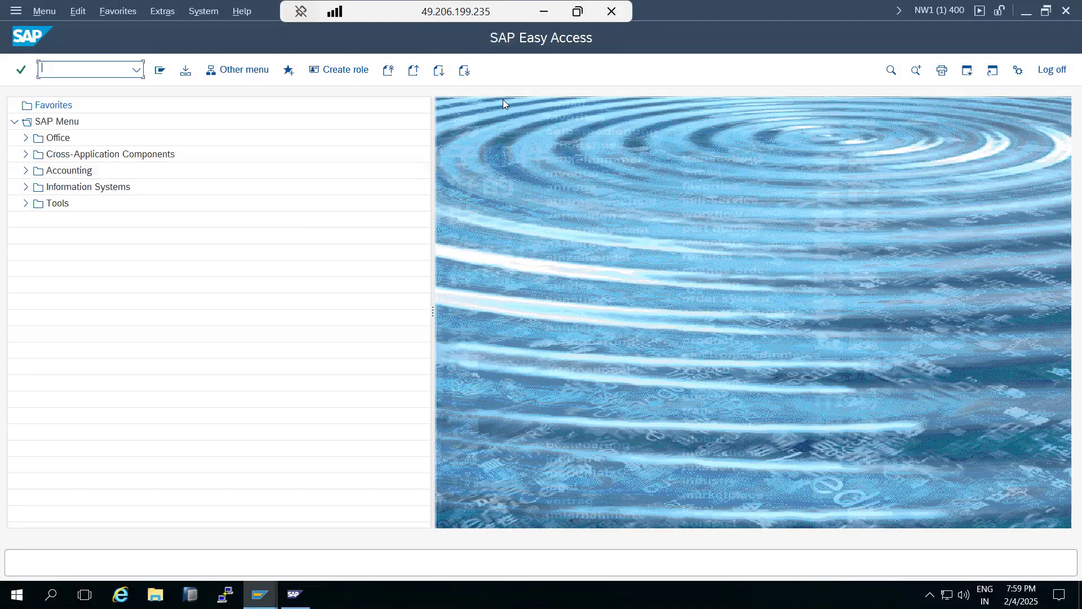
pyautogui.click(939, 10)
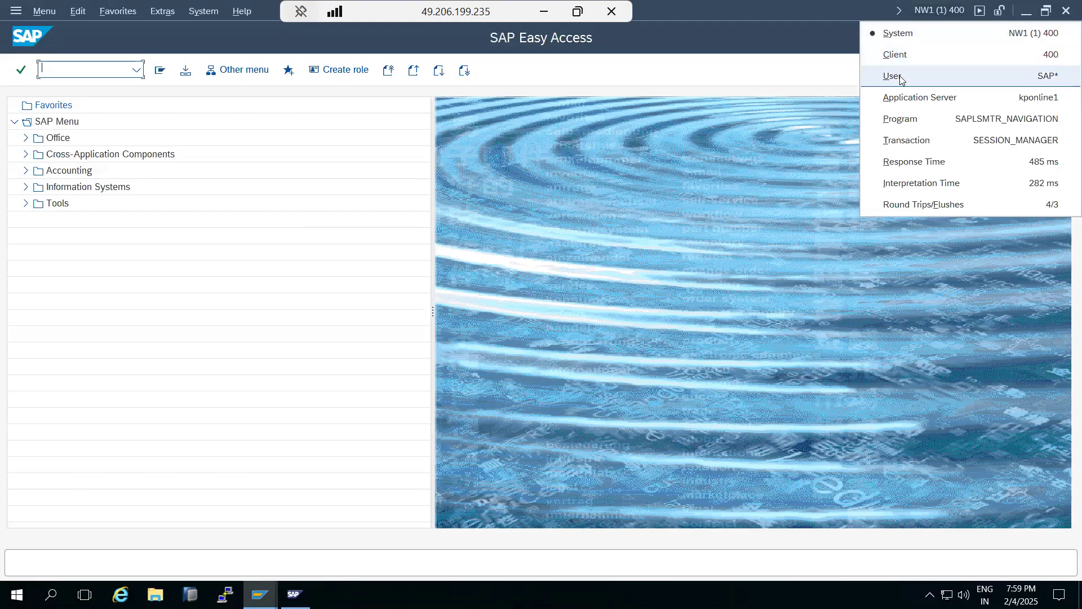
pyautogui.click(519, 200)
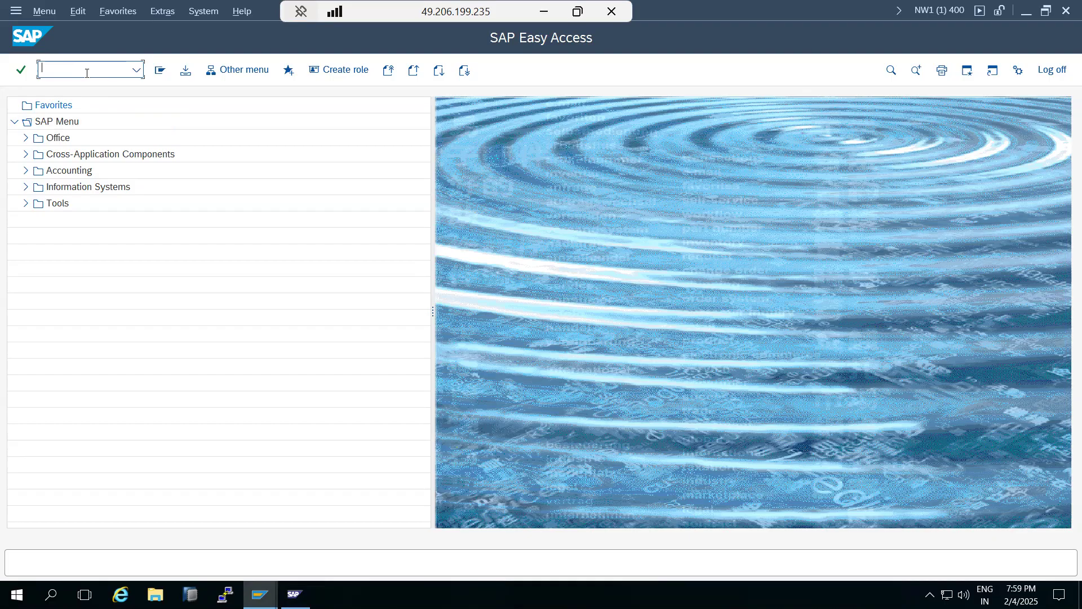
# - Switch to the Paint notes and complete the line login/no_automatic_user_sapstar= with the value 0
pyautogui.click(925, 10)
pyautogui.click(740, 219)
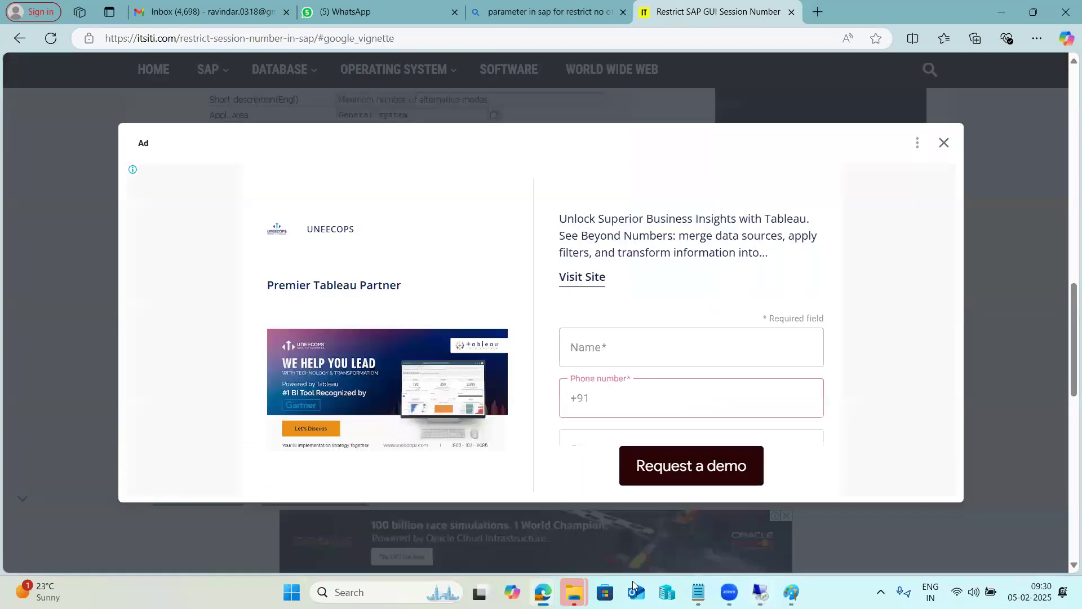
pyautogui.click(792, 592)
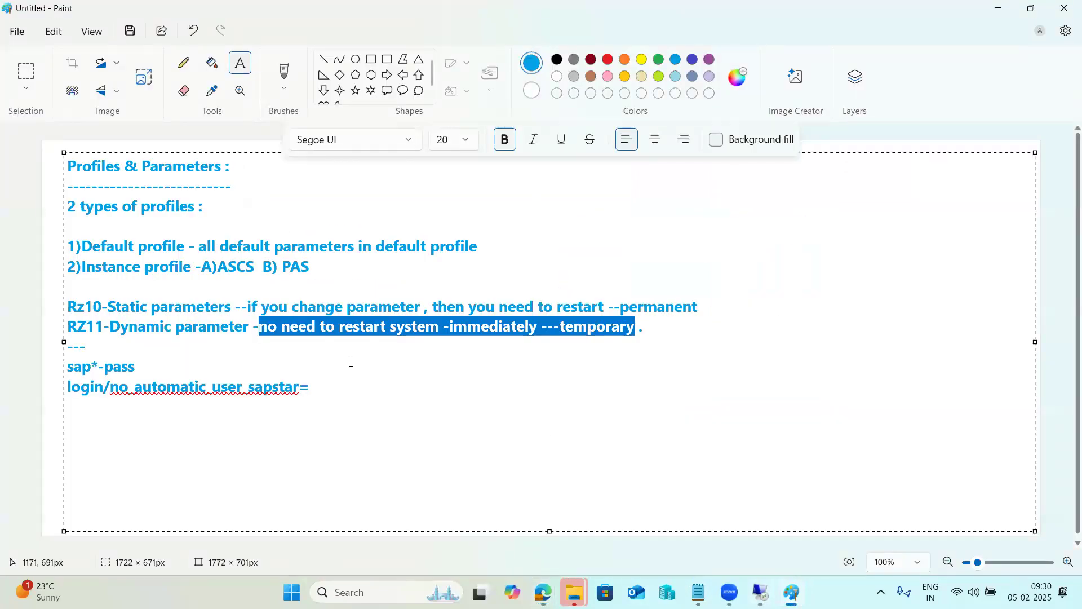
pyautogui.moveTo(311, 386); pyautogui.dragTo(62, 382)
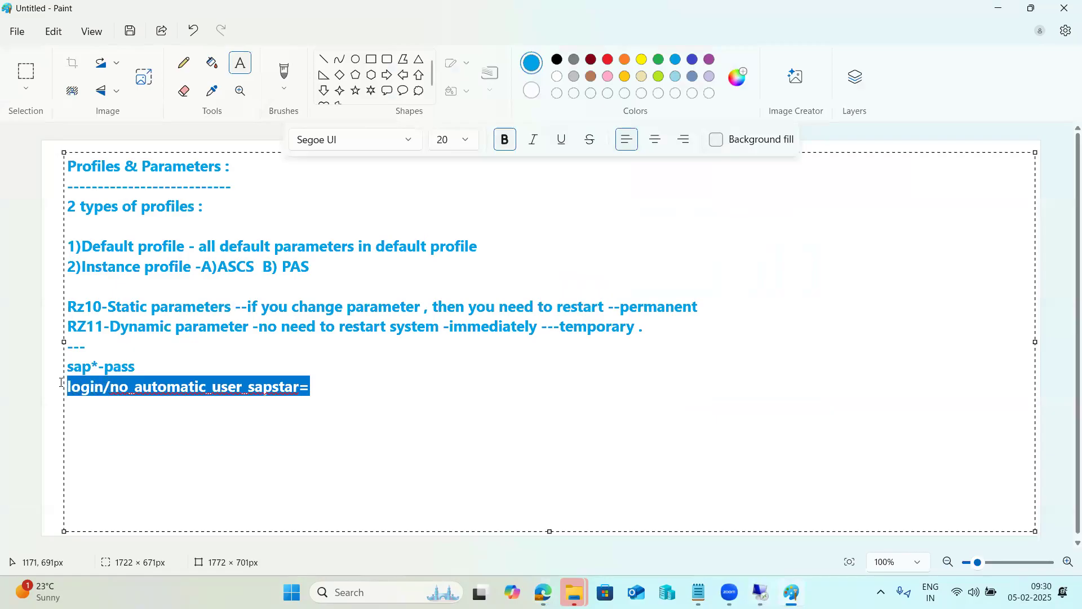
pyautogui.click(314, 393)
pyautogui.write('0')
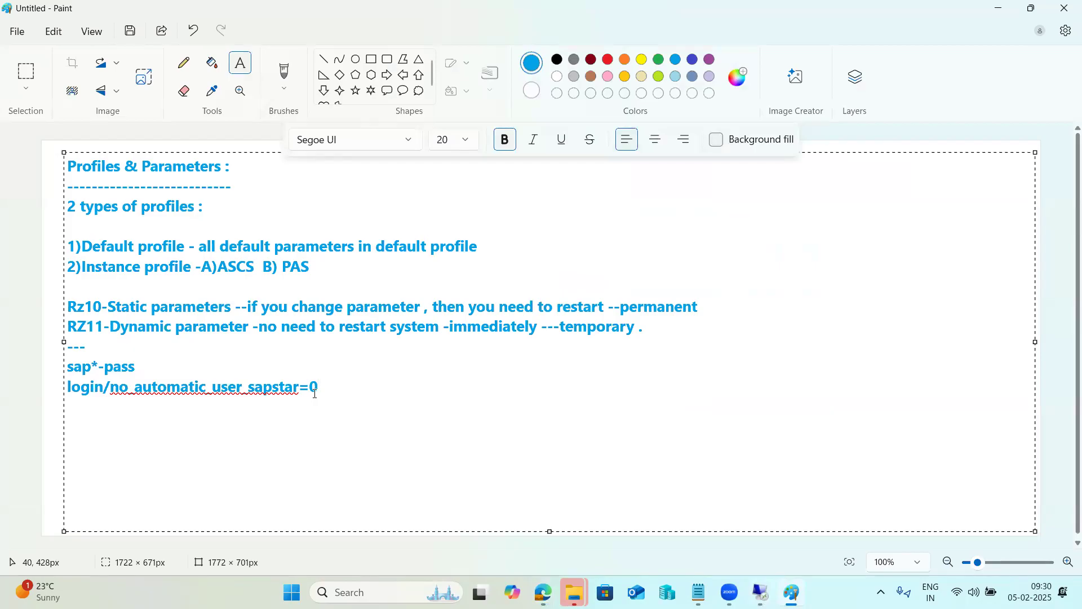
# - Delete all the notes text and draw a tall blue rectangle with two small blue boxes stacked inside its upper part
pyautogui.moveTo(318, 389); pyautogui.dragTo(70, 167)
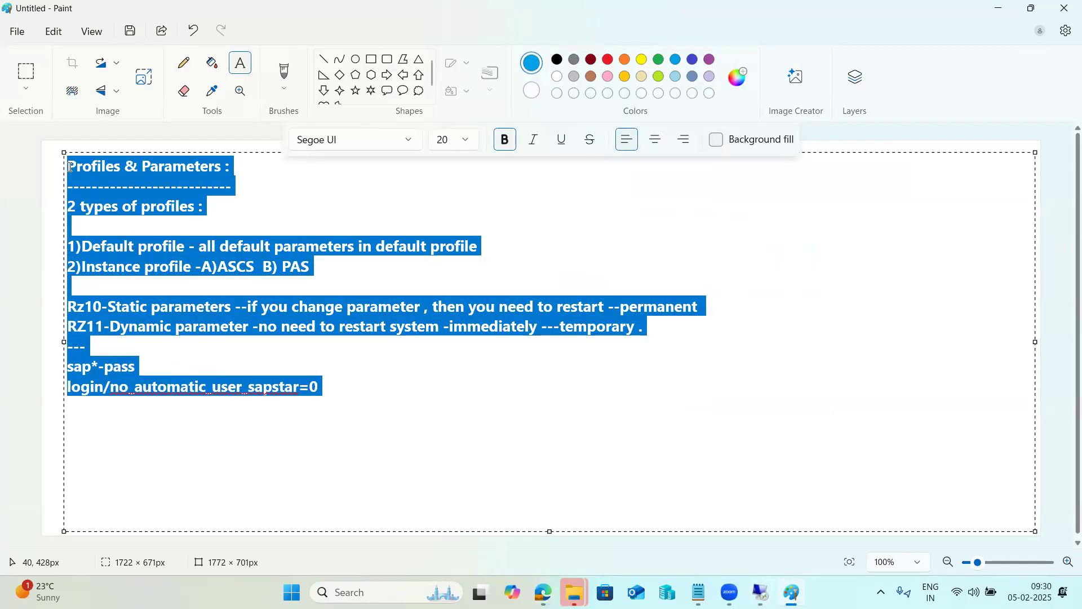
pyautogui.press('Delete')
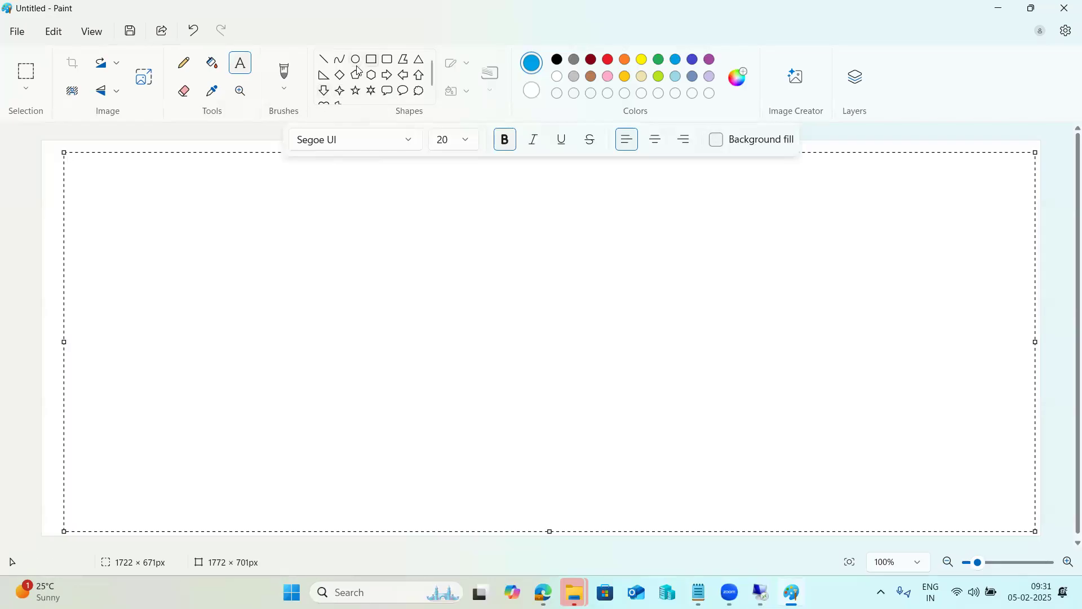
pyautogui.click(372, 60)
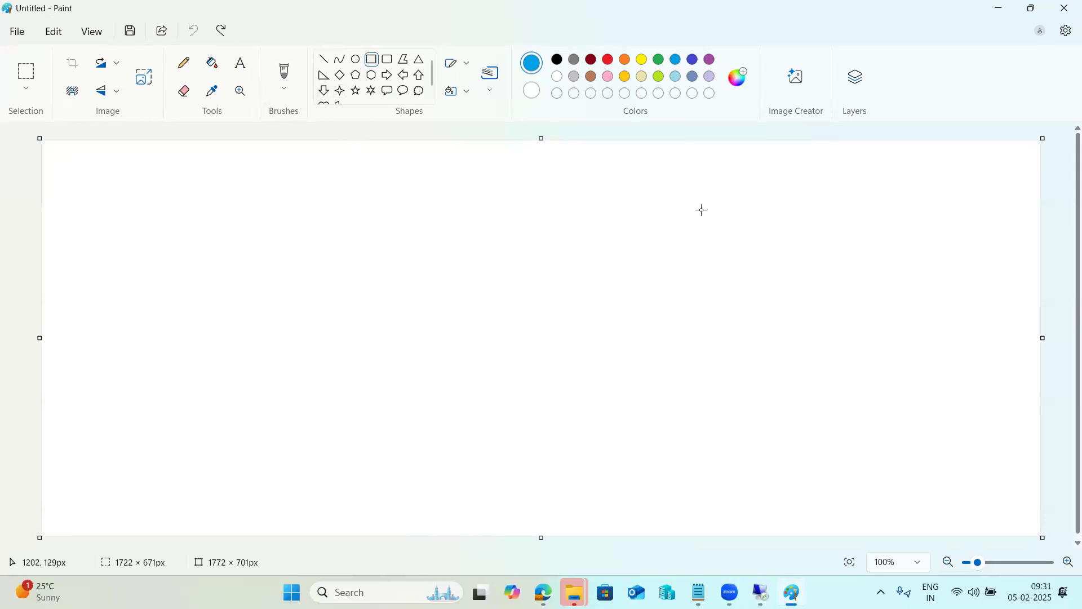
pyautogui.moveTo(127, 152); pyautogui.dragTo(335, 492)
pyautogui.click(483, 443)
pyautogui.moveTo(148, 169); pyautogui.dragTo(253, 208)
pyautogui.click(149, 228)
pyautogui.moveTo(148, 228); pyautogui.dragTo(259, 268)
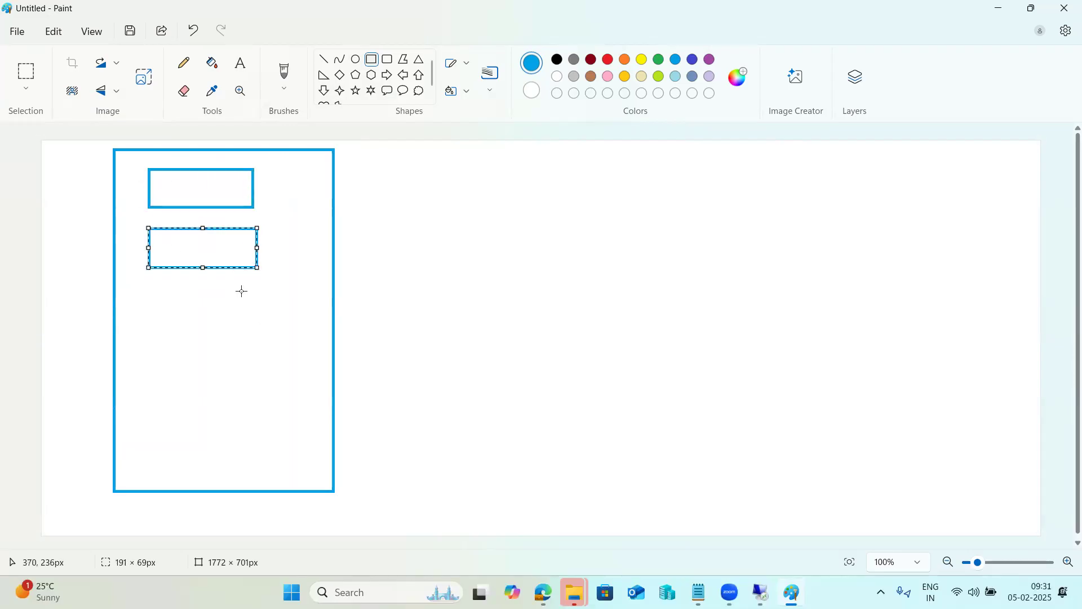
# - Draw a red box below the two blue ones inside the tall rectangle and label it 400 in red
pyautogui.moveTo(146, 347); pyautogui.dragTo(268, 392)
pyautogui.click(608, 61)
pyautogui.click(241, 63)
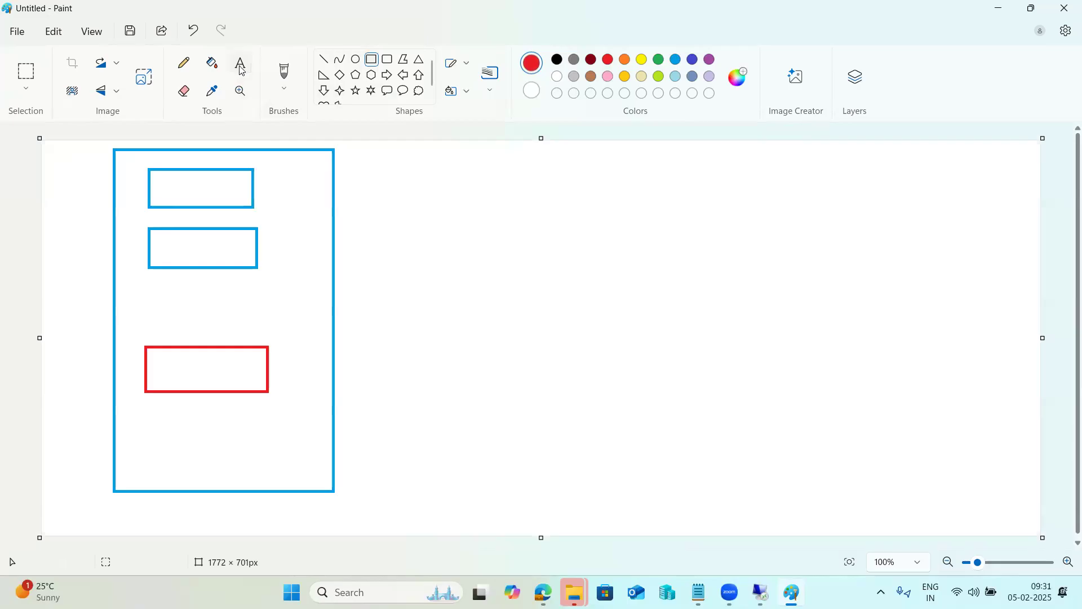
pyautogui.click(176, 366)
pyautogui.write('400')
pyautogui.click(401, 339)
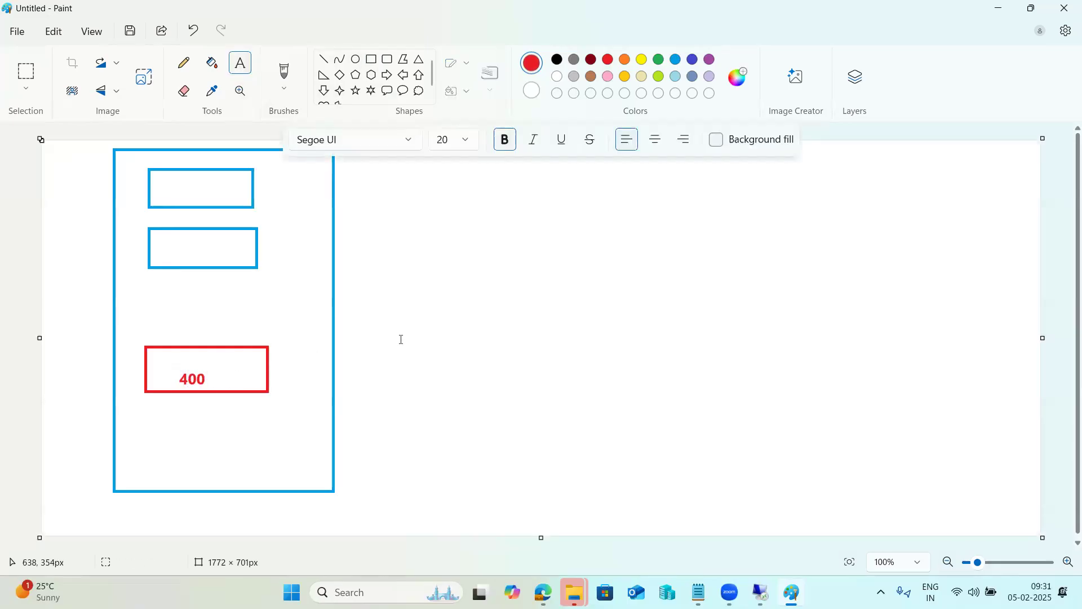
# - Label the upper blue box 000 and the lower blue box 001 in red text
pyautogui.click(178, 181)
pyautogui.write('000')
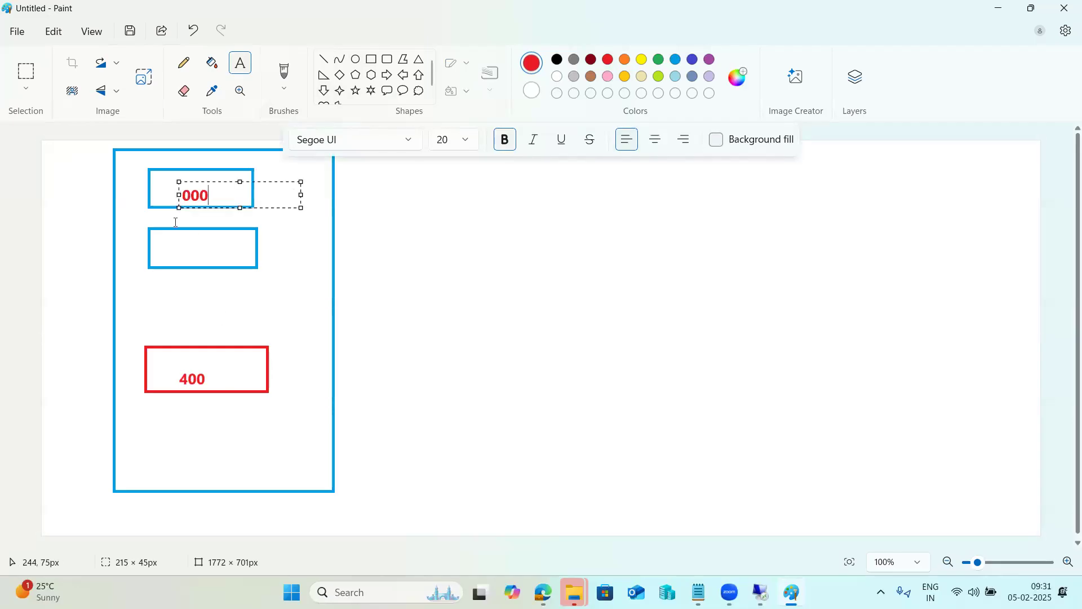
pyautogui.click(188, 248)
pyautogui.click(187, 248)
pyautogui.write('001')
pyautogui.click(420, 342)
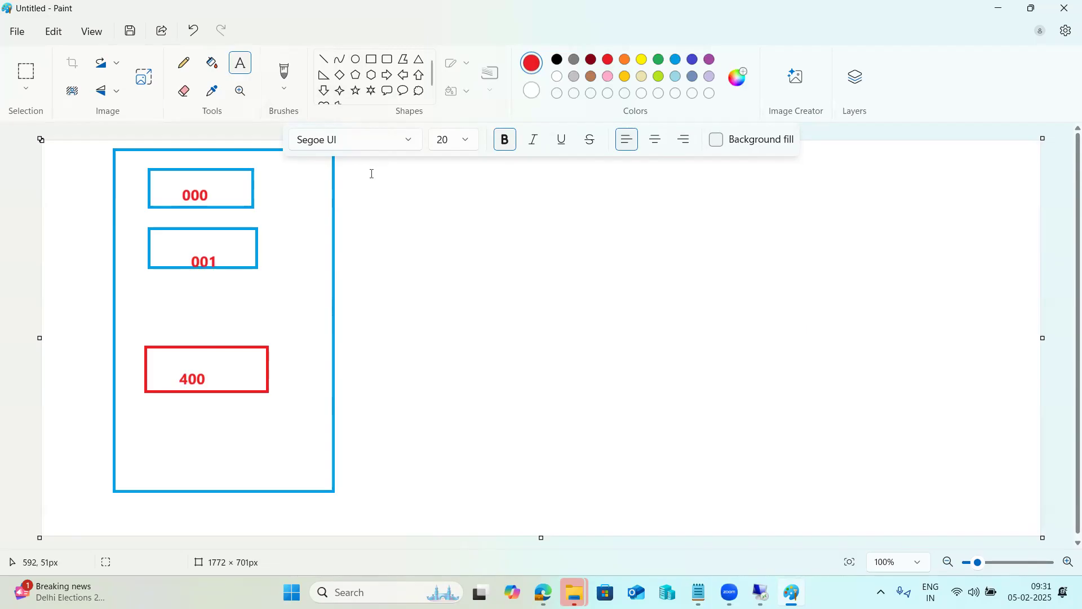
# - Beside the diagram, add a green text block headed "Client copies" with the lines "1)Local Client copy" and "2)Remote cliet copy"
pyautogui.click(659, 59)
pyautogui.moveTo(375, 169); pyautogui.dragTo(1028, 527)
pyautogui.write('Client copies')
pyautogui.press('Return')
pyautogui.press('Return')
pyautogui.write('1)')
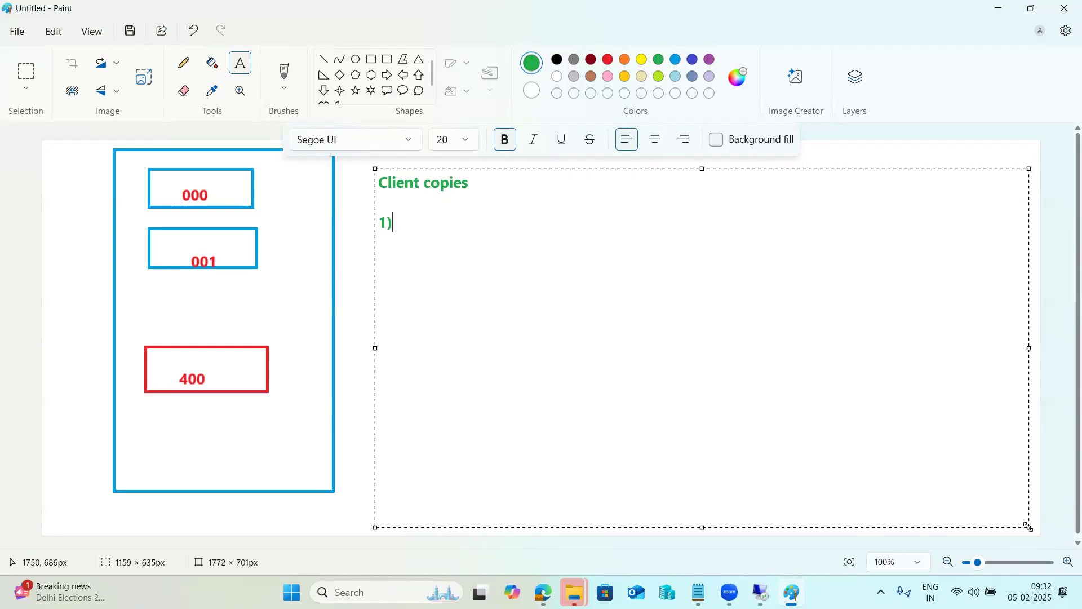
pyautogui.write('Local Client copy')
pyautogui.press('Return')
pyautogui.write('2)Remote')
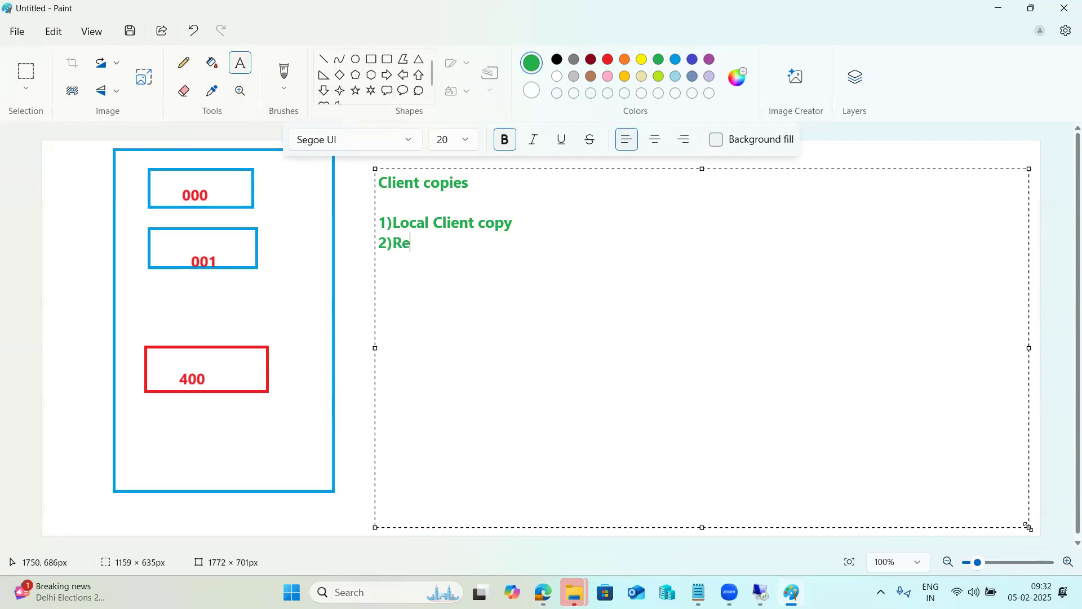
pyautogui.write('et copy')
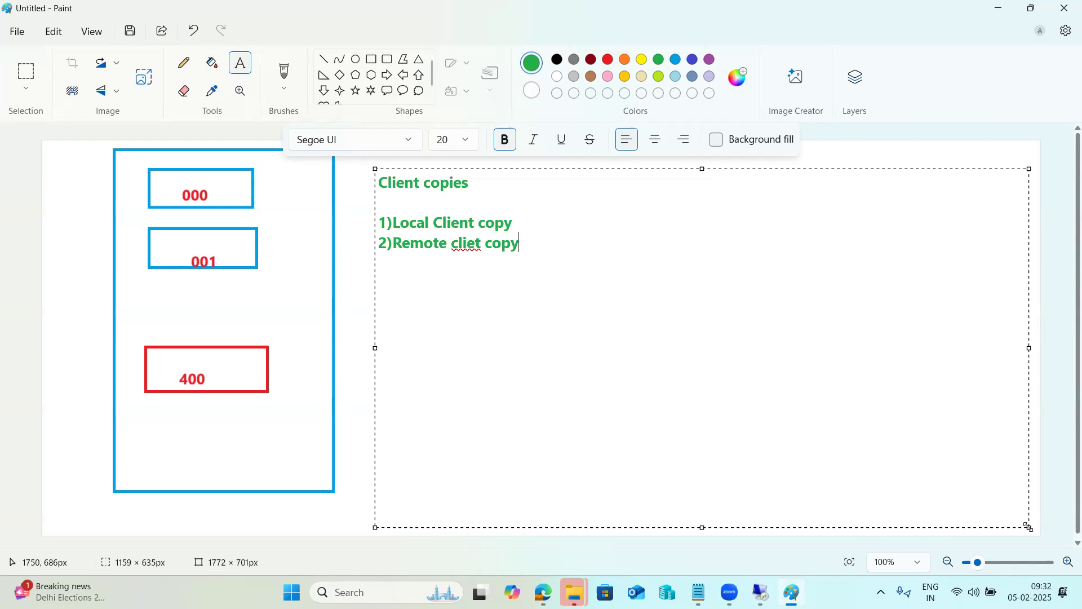
# - Correct the misspelled "cliet" to "client" and add the line "3)Client export/import" to the list
pyautogui.click(468, 244)
pyautogui.rightClick(469, 247)
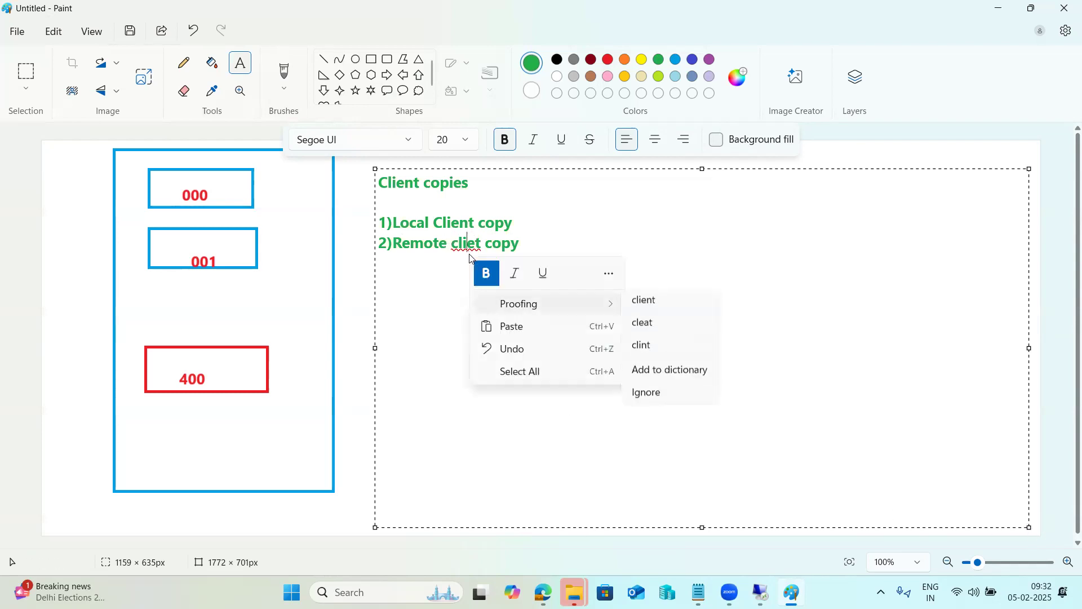
pyautogui.click(643, 306)
pyautogui.click(545, 243)
pyautogui.press('Return')
pyautogui.write('3)Client export/import')
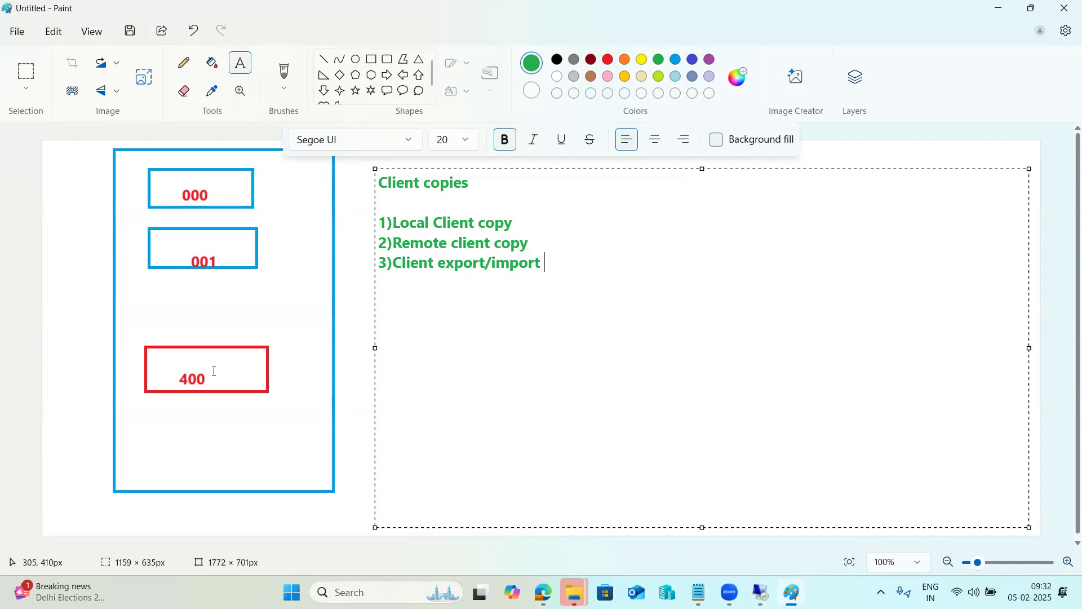
pyautogui.click(358, 394)
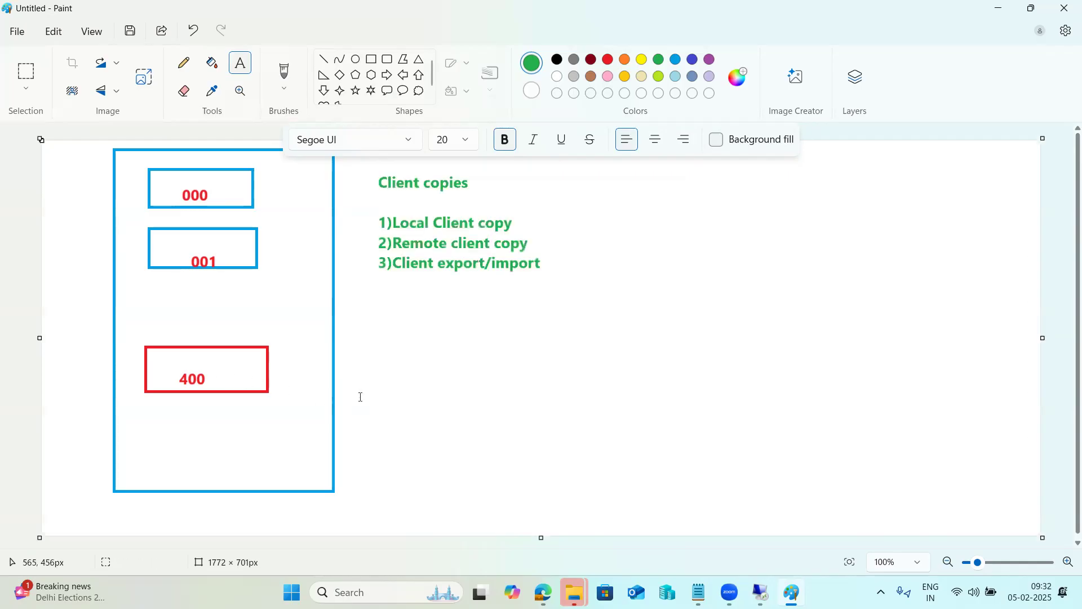
# - Draw a green arrow from the 001 box to the 400 box and a short stroke beside "1)Local Client copy"
pyautogui.click(324, 60)
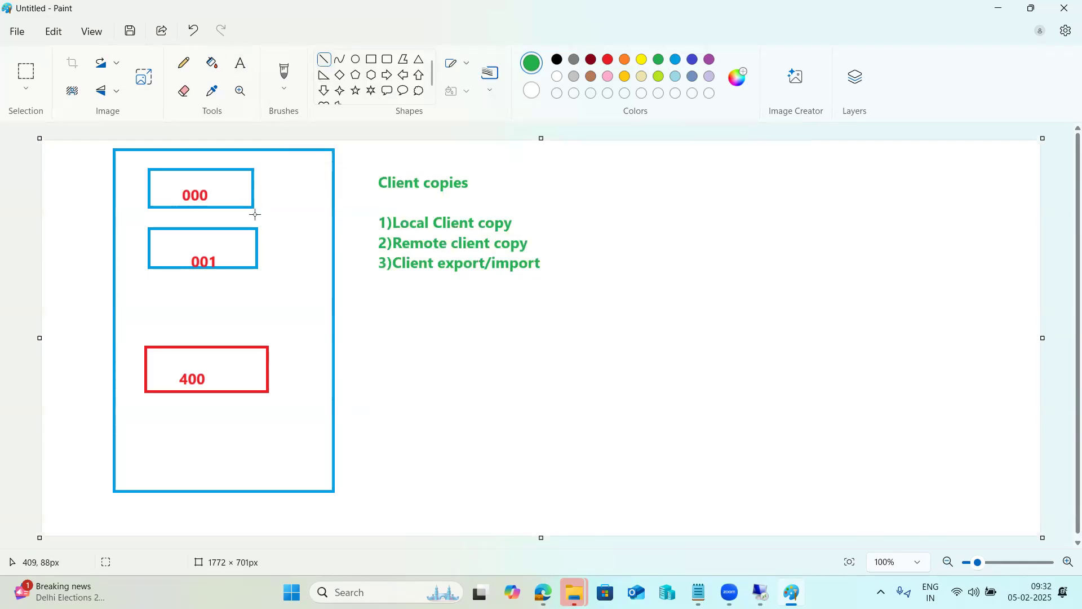
pyautogui.moveTo(174, 254)
pyautogui.mouseDown()
pyautogui.moveTo(186, 313)
pyautogui.moveTo(229, 361)
pyautogui.moveTo(212, 358)
pyautogui.moveTo(229, 364)
pyautogui.mouseUp()
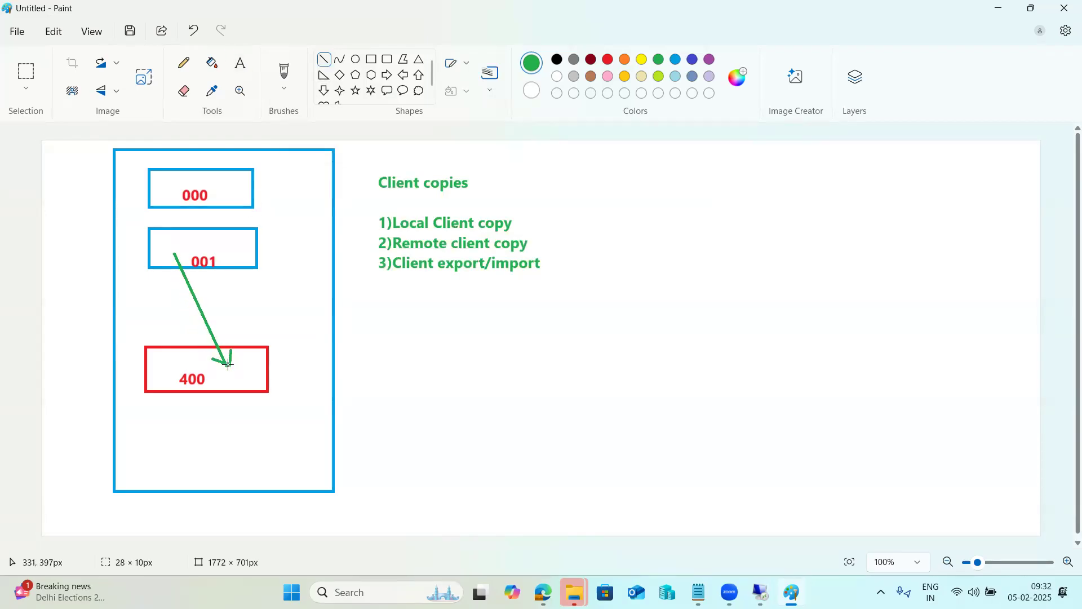
pyautogui.click(371, 230)
pyautogui.moveTo(376, 228); pyautogui.dragTo(358, 237)
# - Label the arrow between the 001 and 400 boxes SCCL in green text
pyautogui.click(240, 62)
pyautogui.click(238, 283)
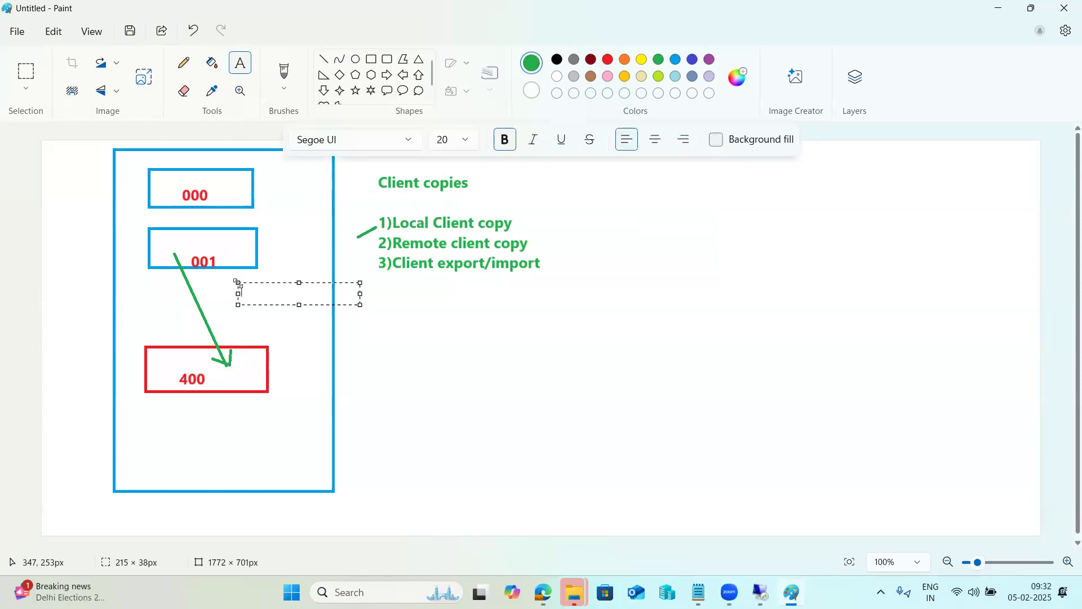
pyautogui.write('SCCL')
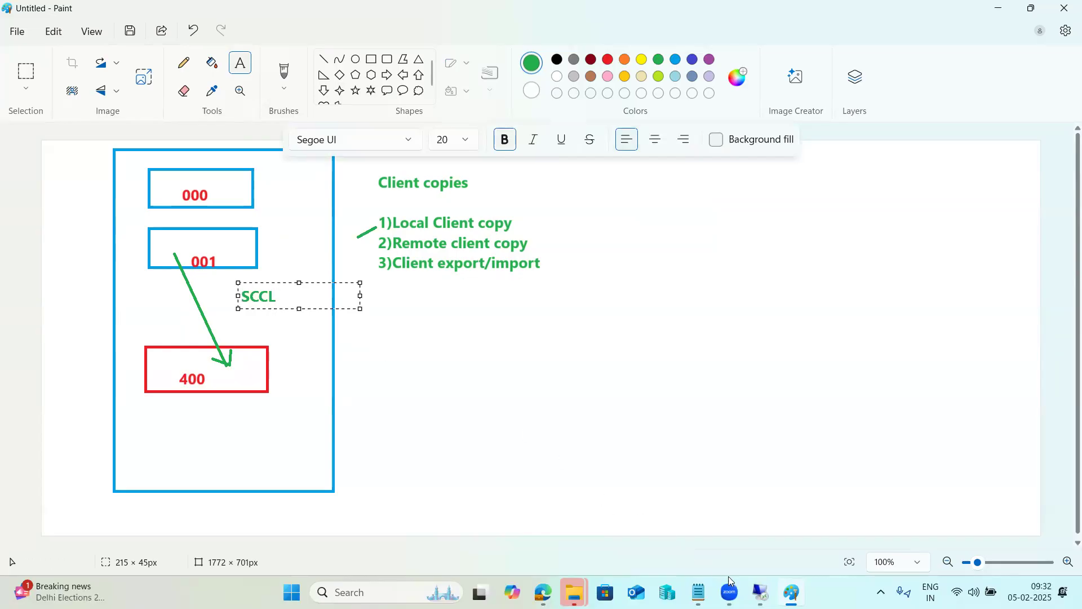
# - Beside the client copies list, add a green text block reading "newly created Client -", the SAP* user with its password, and SCCL
pyautogui.moveTo(584, 179); pyautogui.dragTo(951, 491)
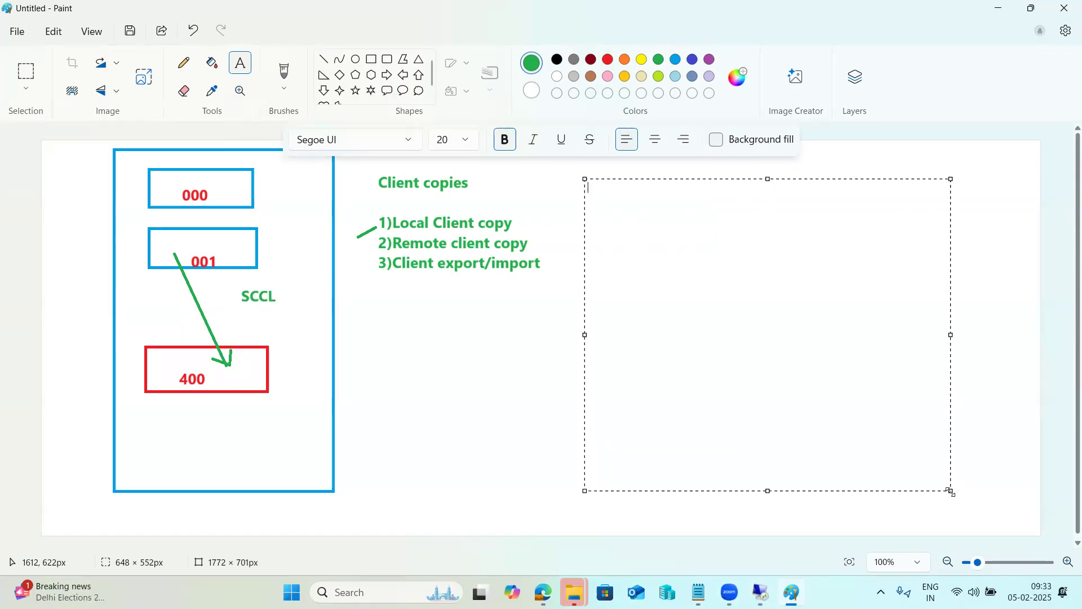
pyautogui.write('newly created SAp')
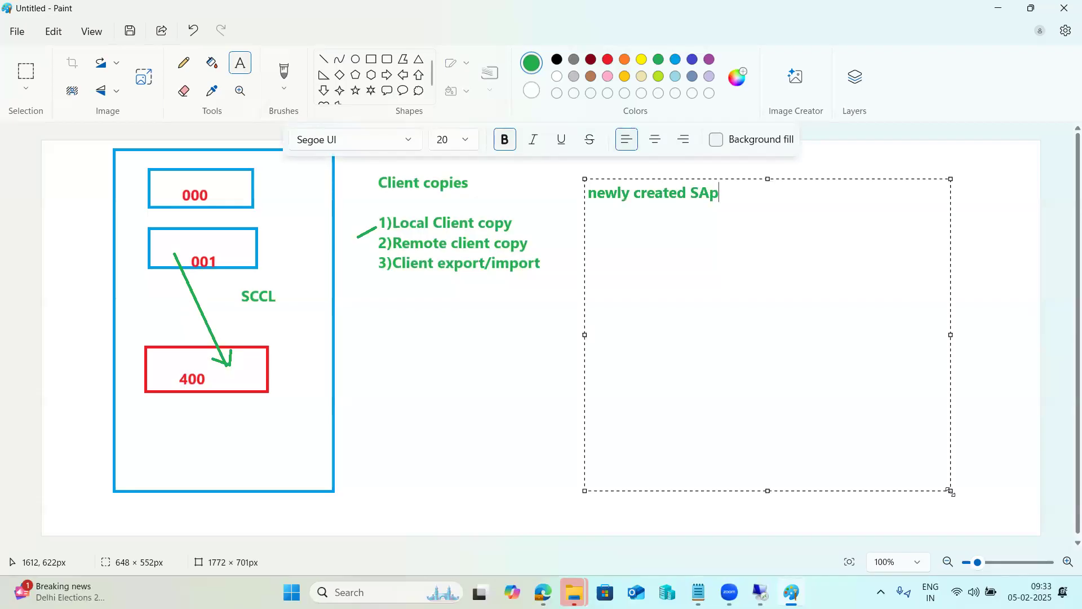
pyautogui.press('BackSpace')
pyautogui.press('BackSpace')
pyautogui.press('BackSpace')
pyautogui.write('Client -')
pyautogui.press('Return')
pyautogui.write('SAP')
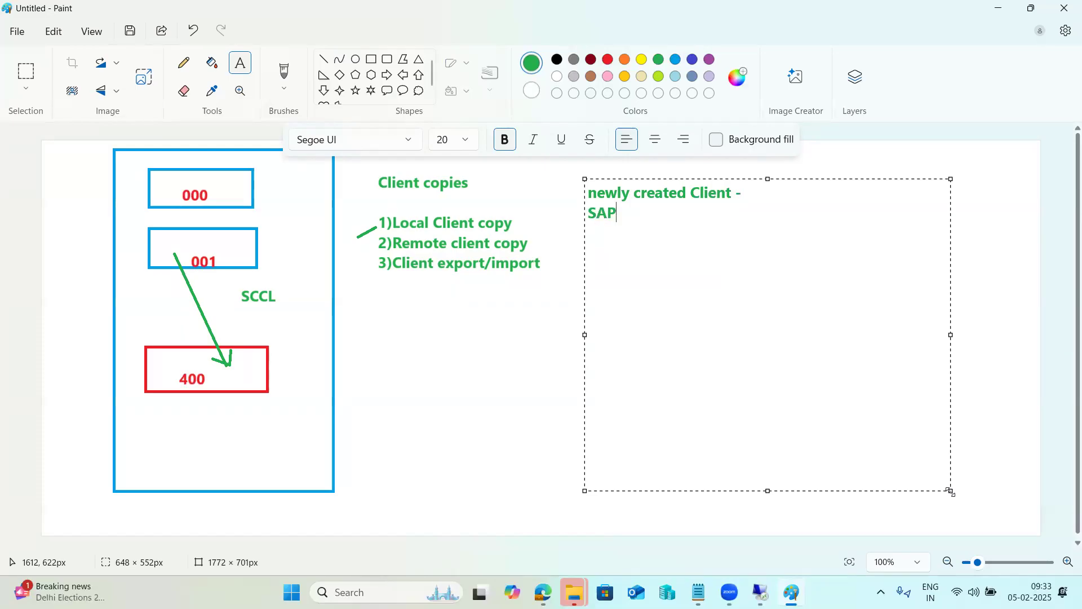
pyautogui.write('*/pass')
pyautogui.press('Return')
pyautogui.write('SCCL')
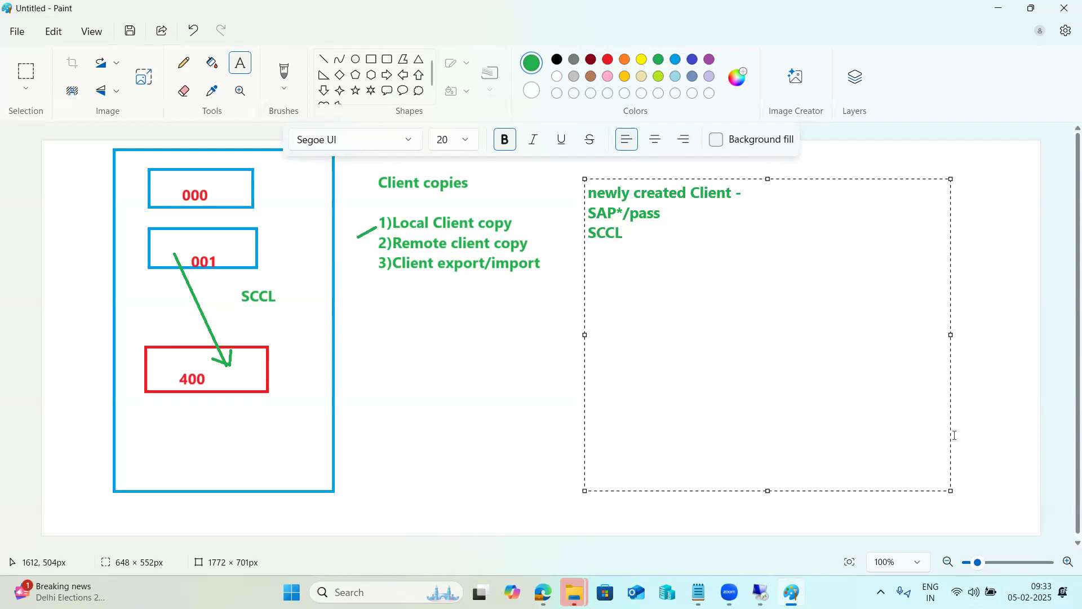
# - Switch back to the SAP session in client 400 and open transaction sccl
pyautogui.click(773, 586)
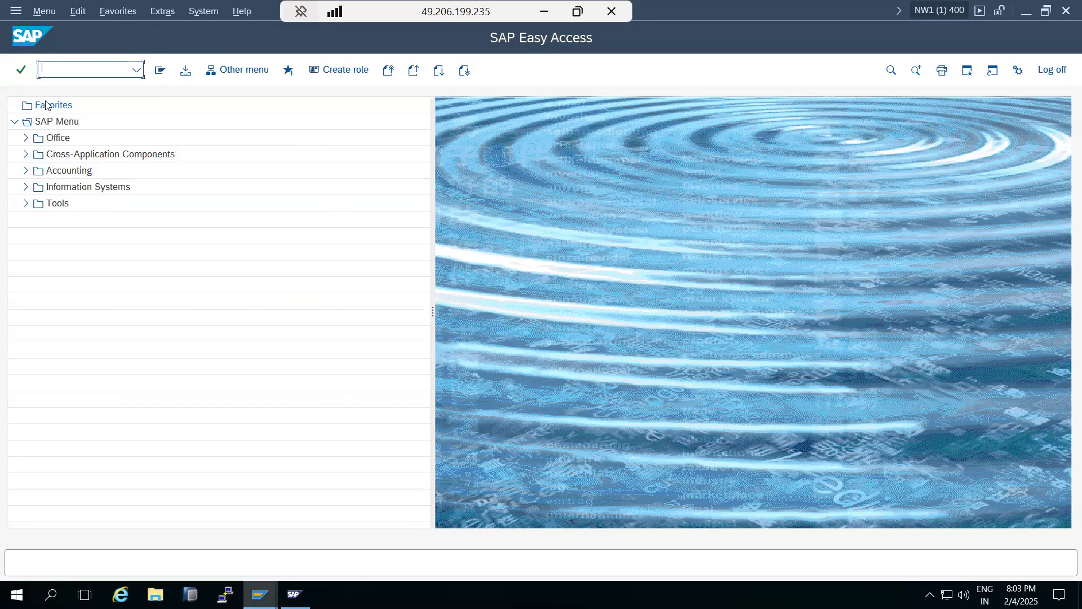
pyautogui.write('sccl')
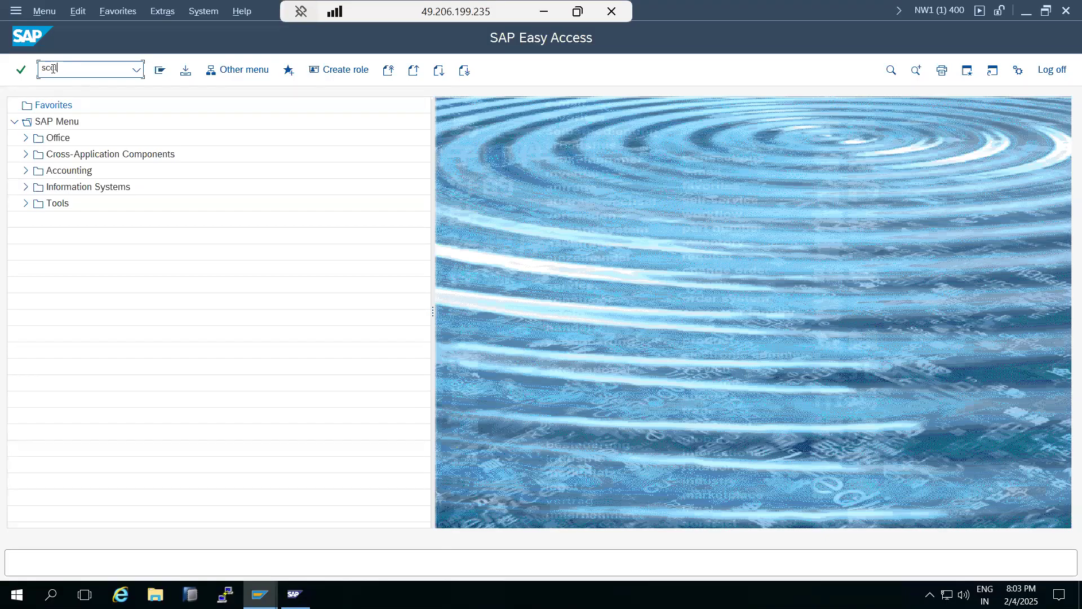
pyautogui.press('Return')
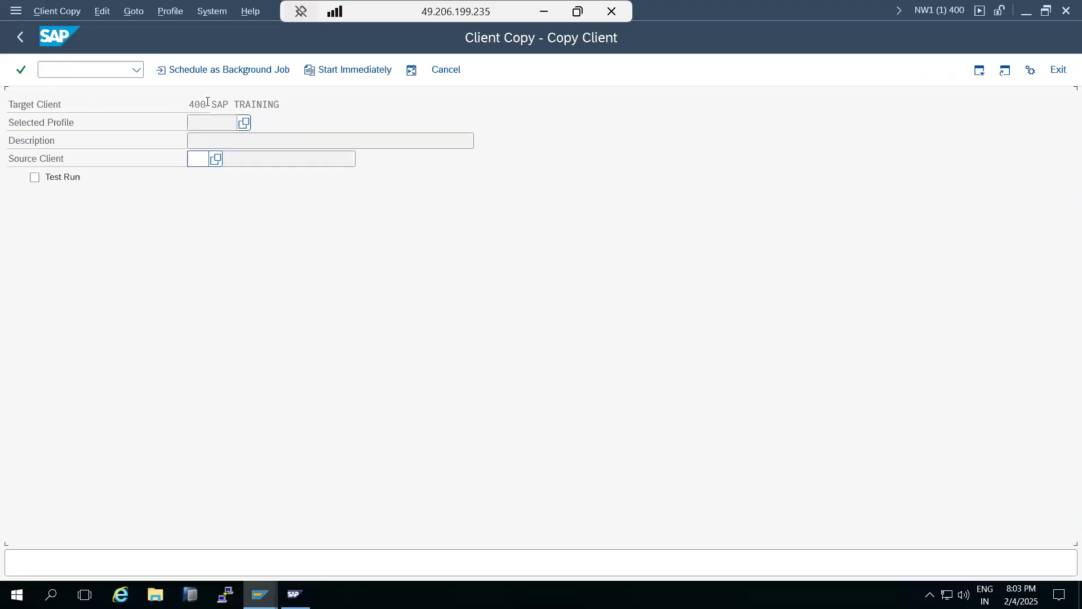
# - Review the available client copy profiles and select SAP_CUST
pyautogui.click(244, 123)
pyautogui.moveTo(206, 162); pyautogui.dragTo(539, 138)
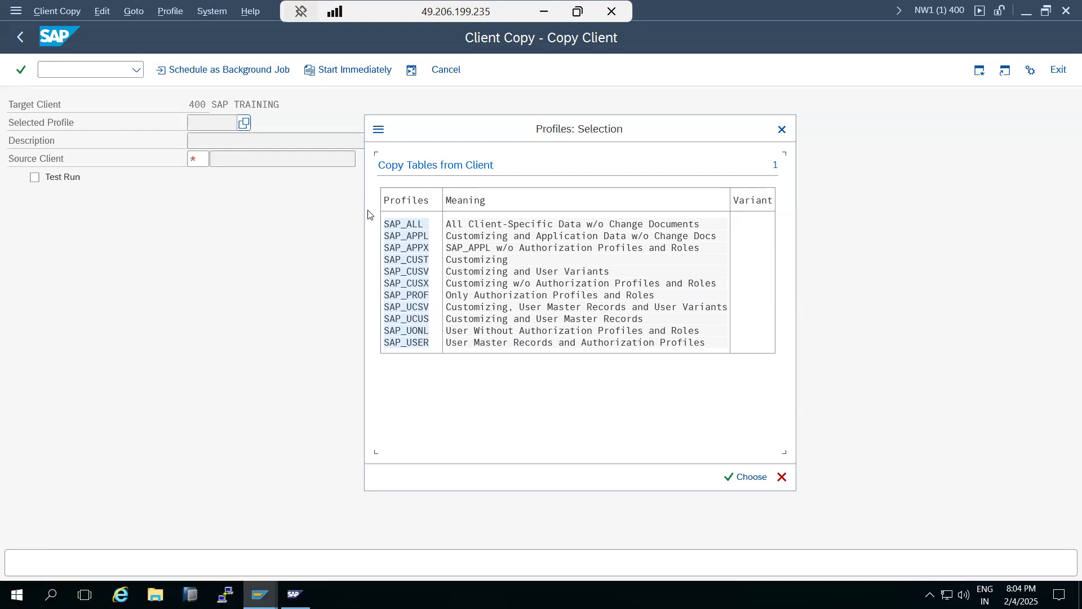
pyautogui.doubleClick(408, 262)
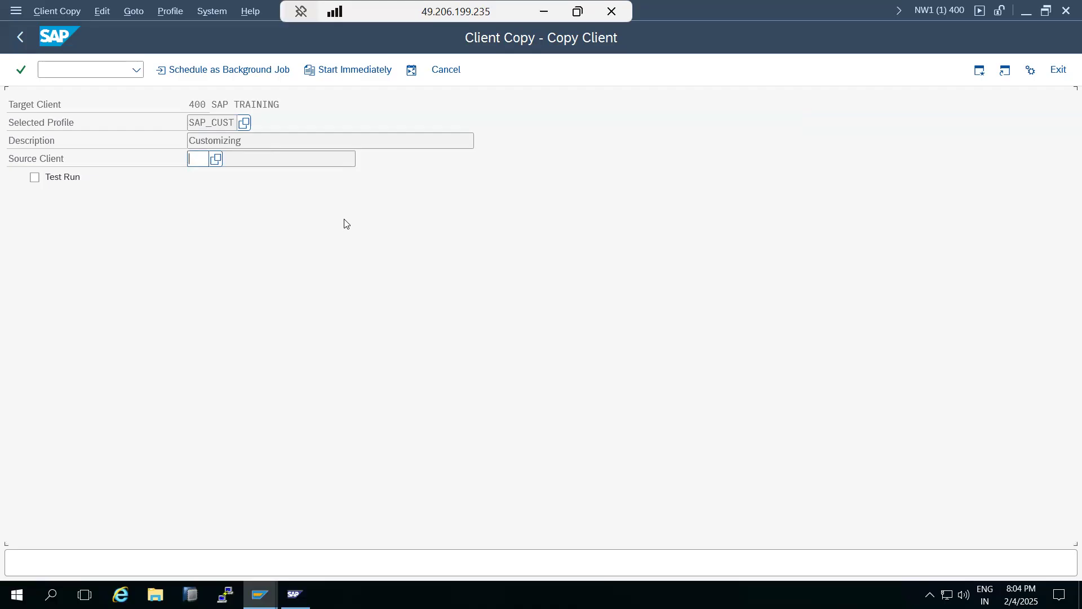
# - Change the client copy profile to SAP_USER and set the source client to 001
pyautogui.click(244, 123)
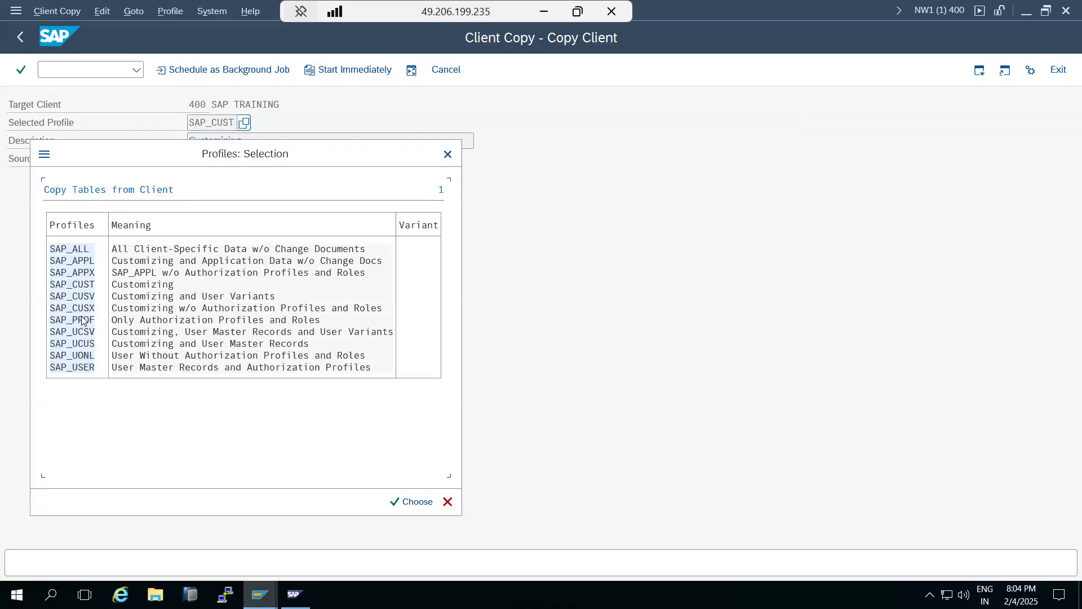
pyautogui.moveTo(82, 156); pyautogui.dragTo(298, 145)
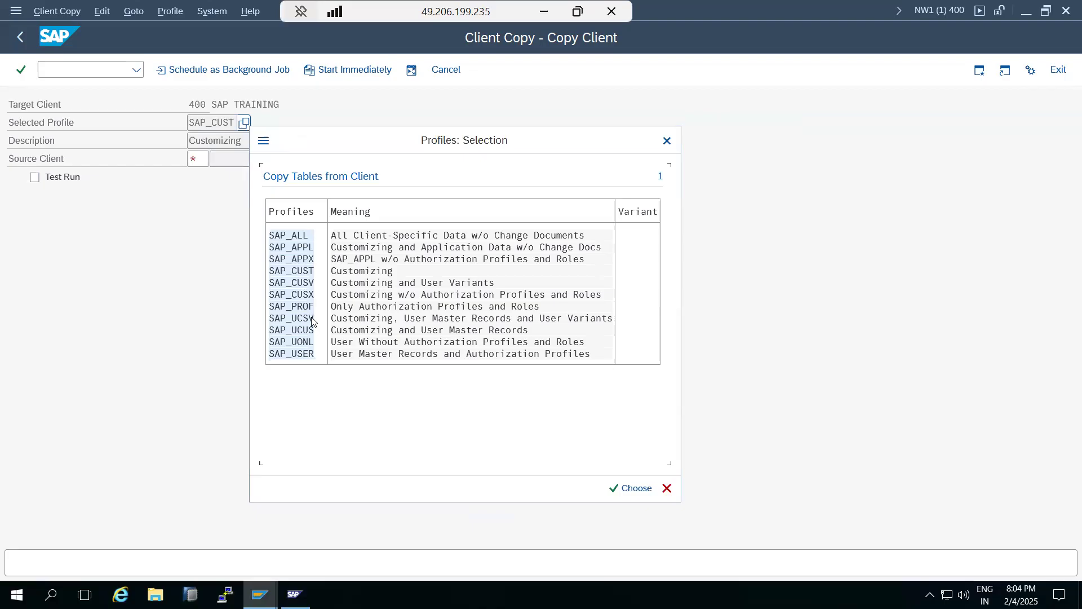
pyautogui.doubleClick(299, 354)
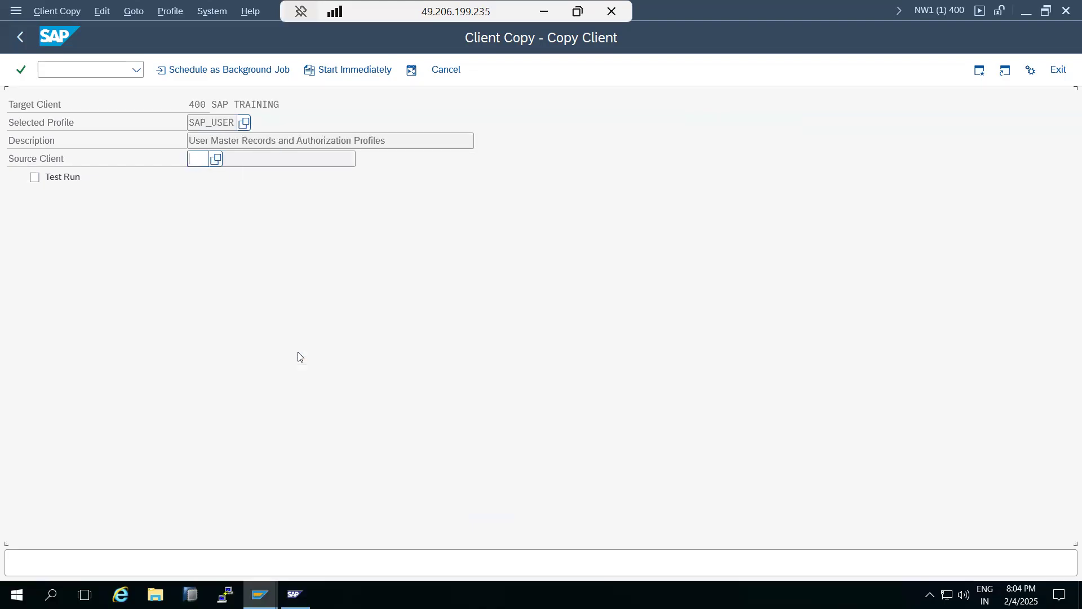
pyautogui.click(216, 159)
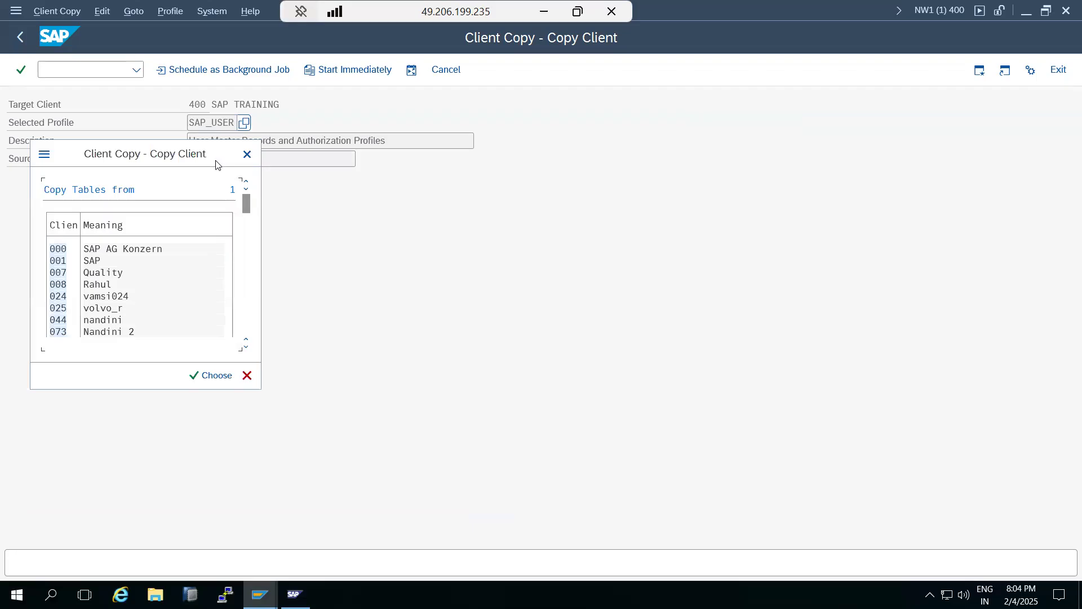
pyautogui.doubleClick(56, 261)
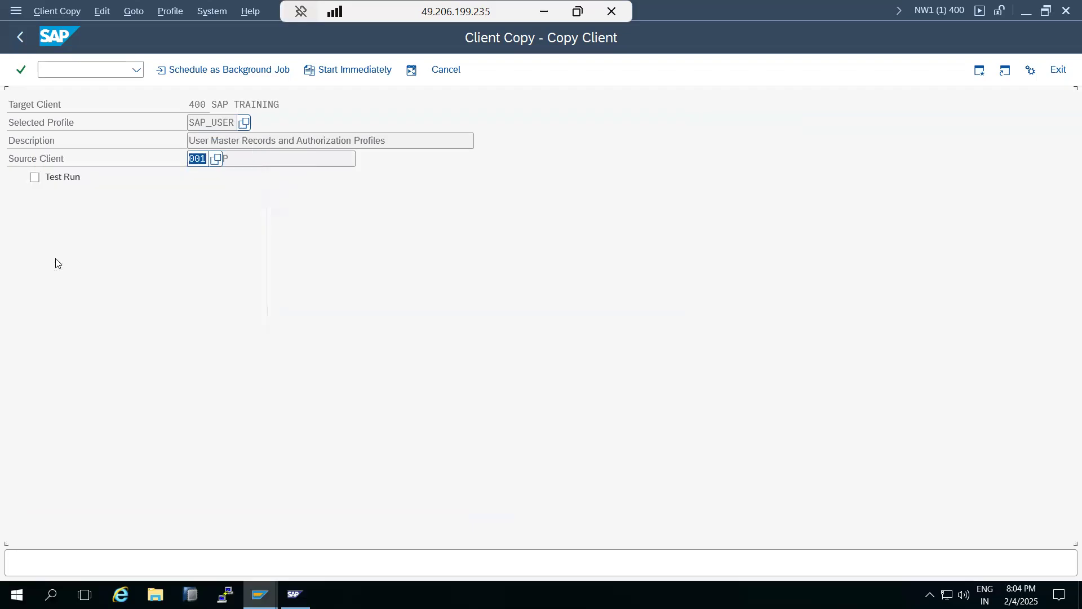
pyautogui.click(202, 159)
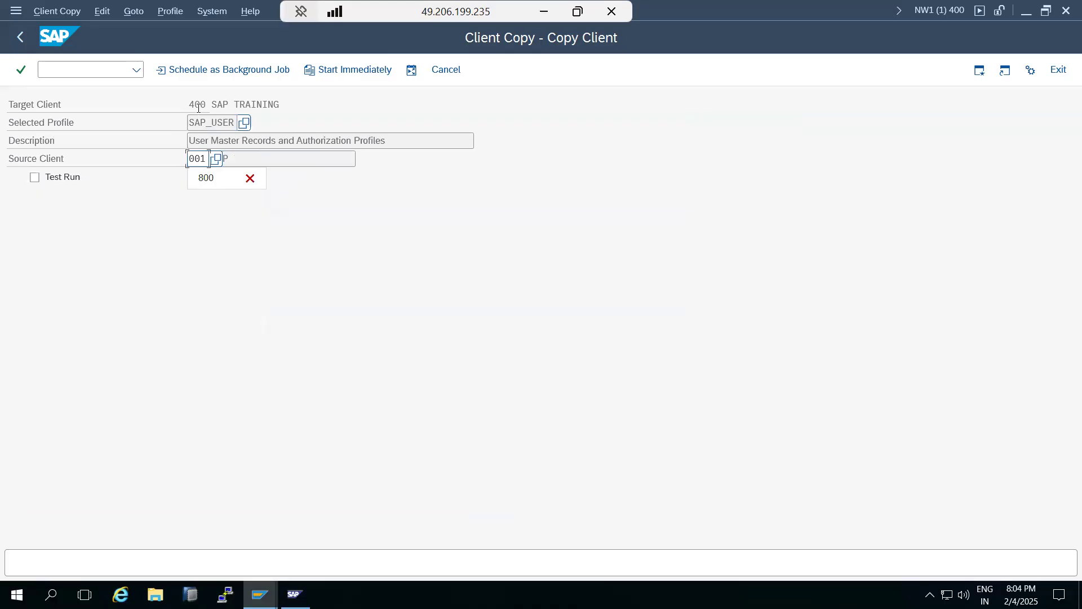
pyautogui.moveTo(205, 142); pyautogui.dragTo(390, 151)
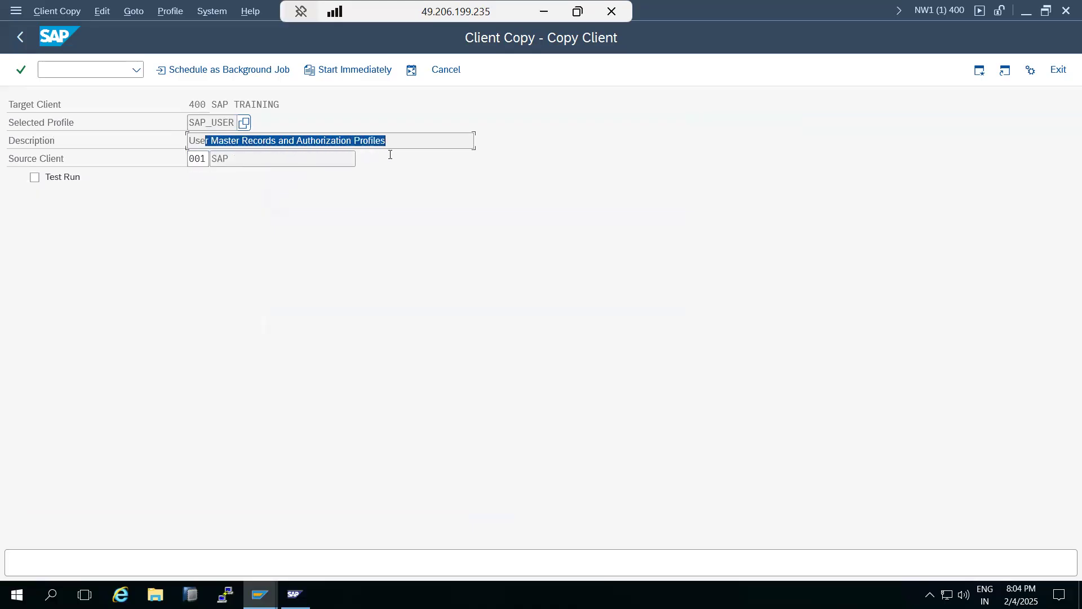
# - In the client 001 session, open transaction su01, list all existing users, and return to the start screen
pyautogui.moveTo(293, 594)
pyautogui.click(232, 535)
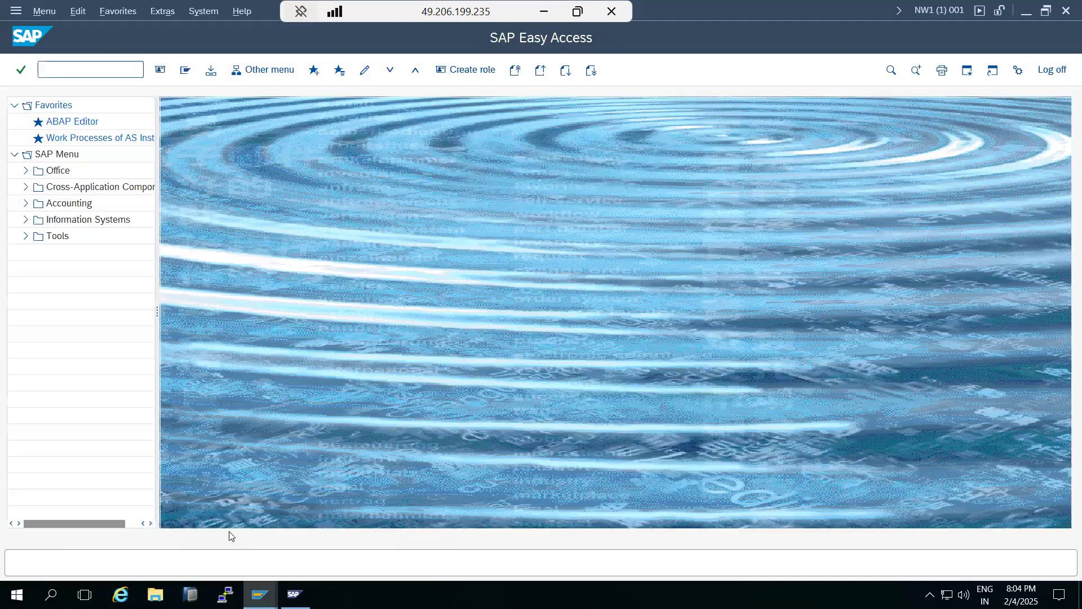
pyautogui.write('su01')
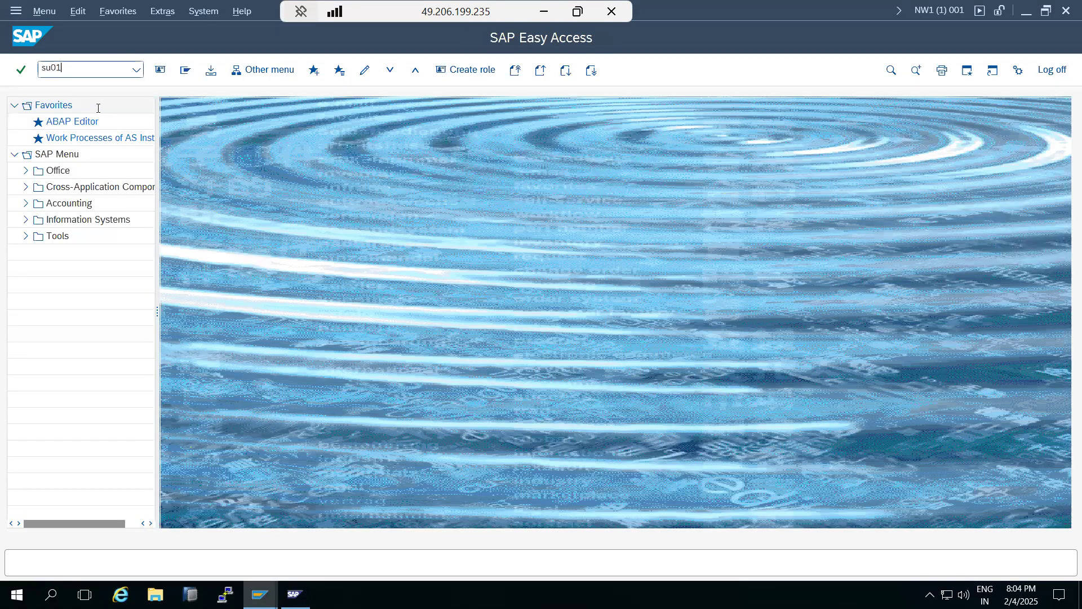
pyautogui.press('Return')
pyautogui.click(149, 105)
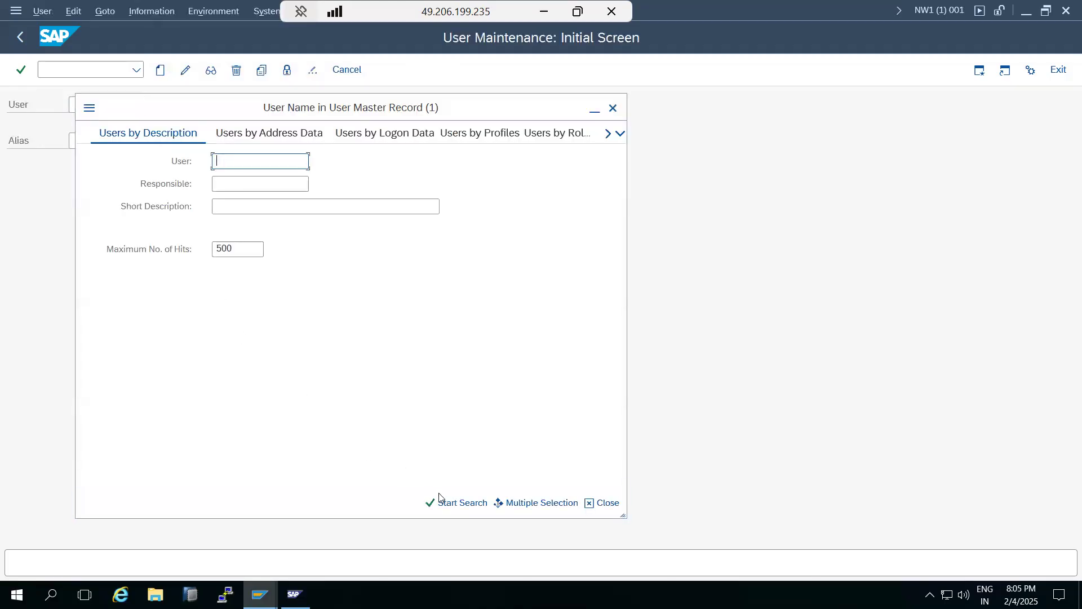
pyautogui.click(441, 501)
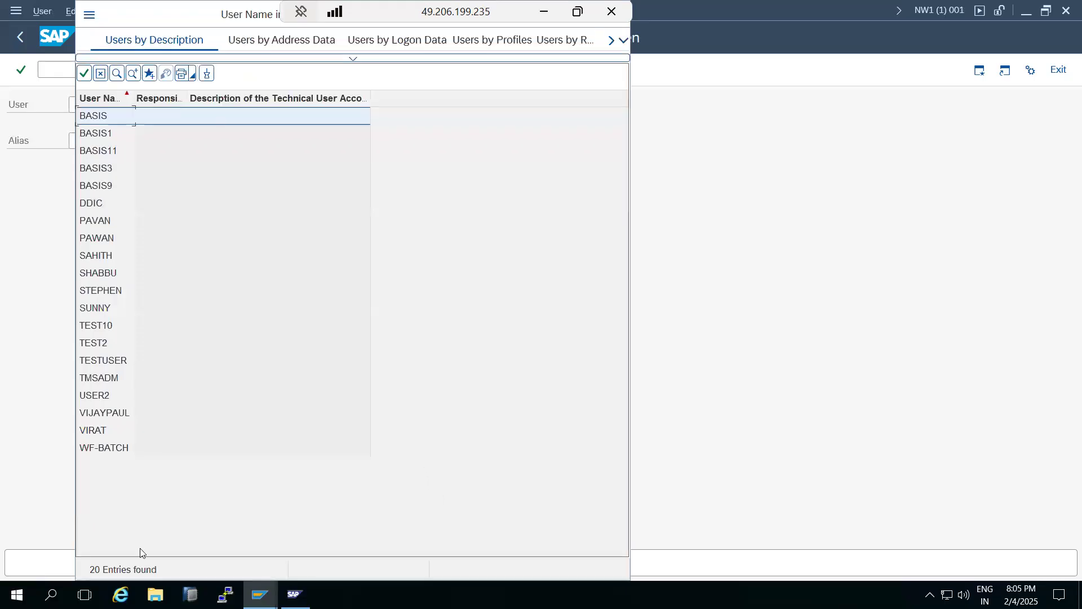
pyautogui.moveTo(171, 12); pyautogui.dragTo(162, 133)
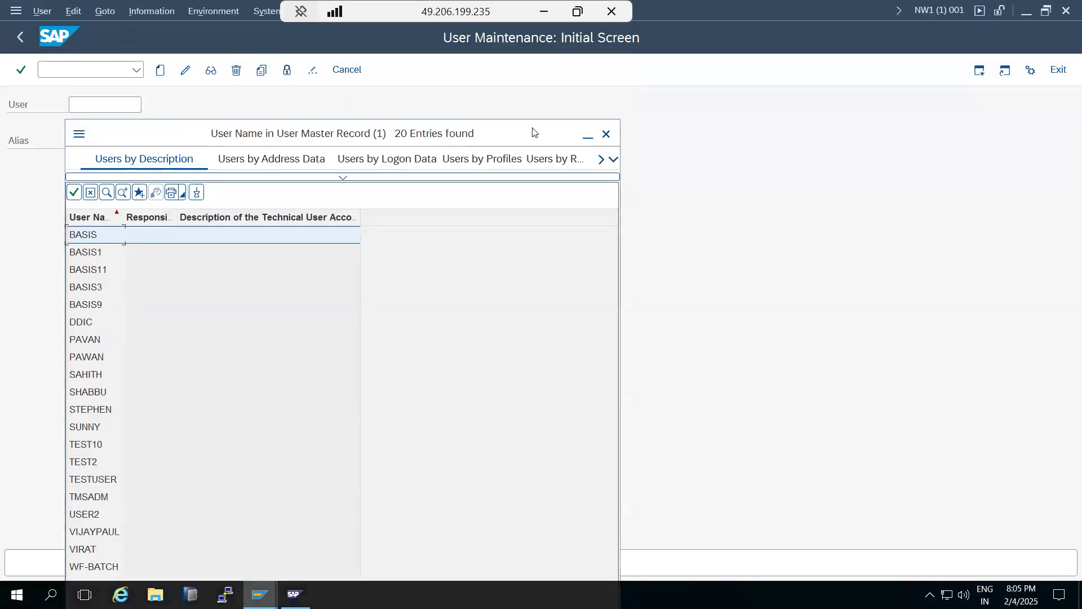
pyautogui.click(606, 133)
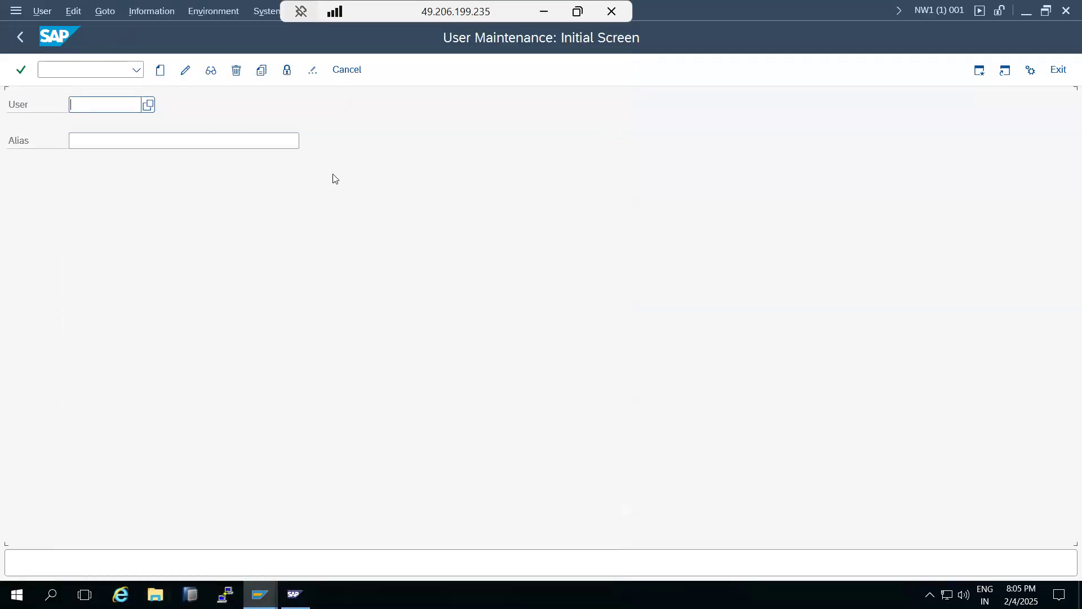
pyautogui.click(25, 37)
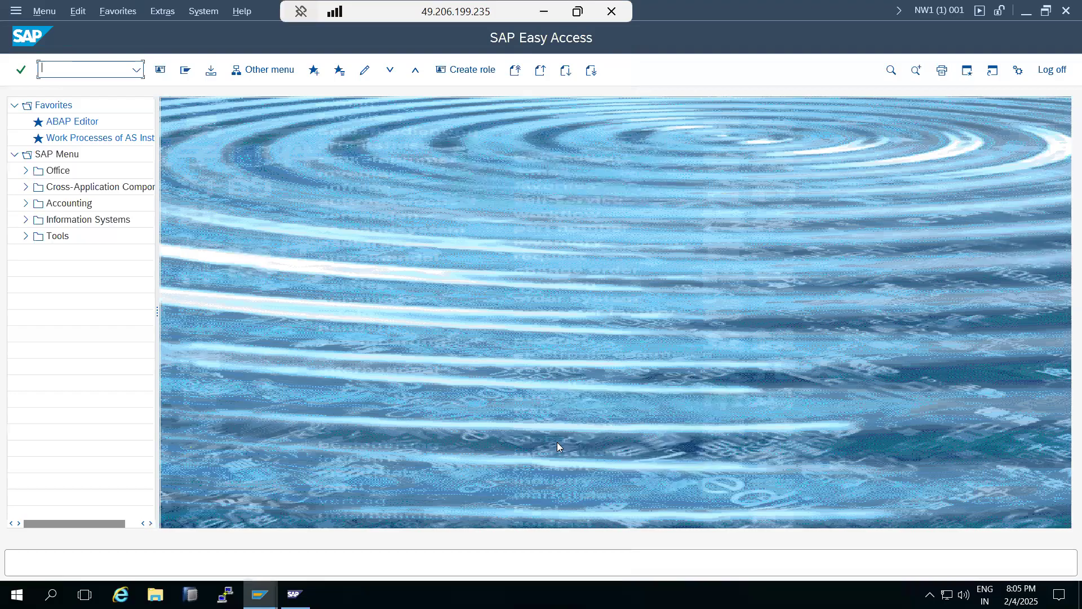
# - Open a second session in client 400, start transaction su01 there, and search for all existing users
pyautogui.moveTo(259, 594)
pyautogui.click(367, 549)
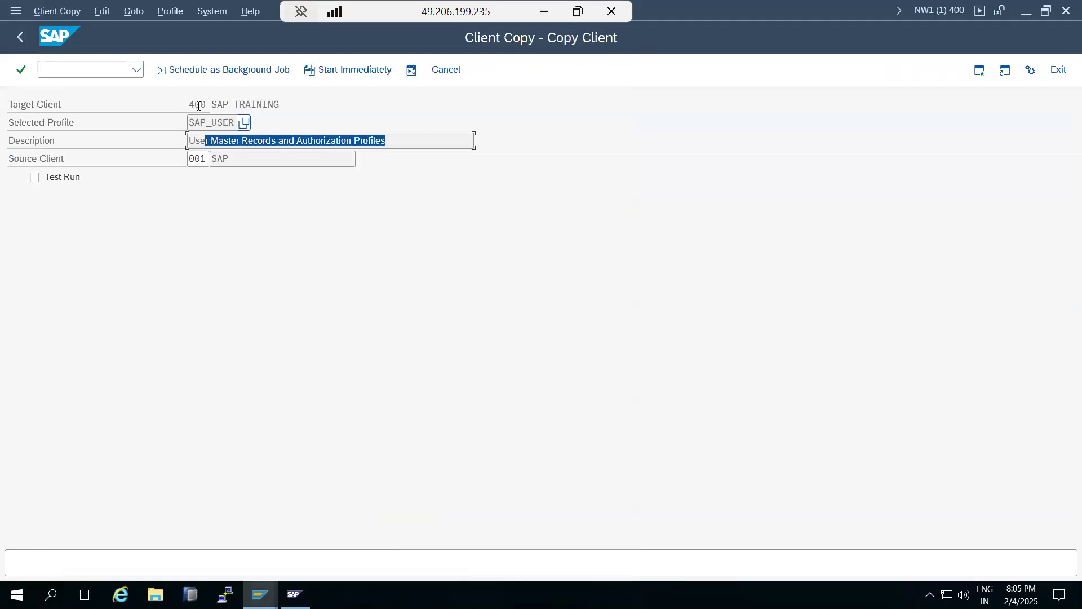
pyautogui.click(979, 70)
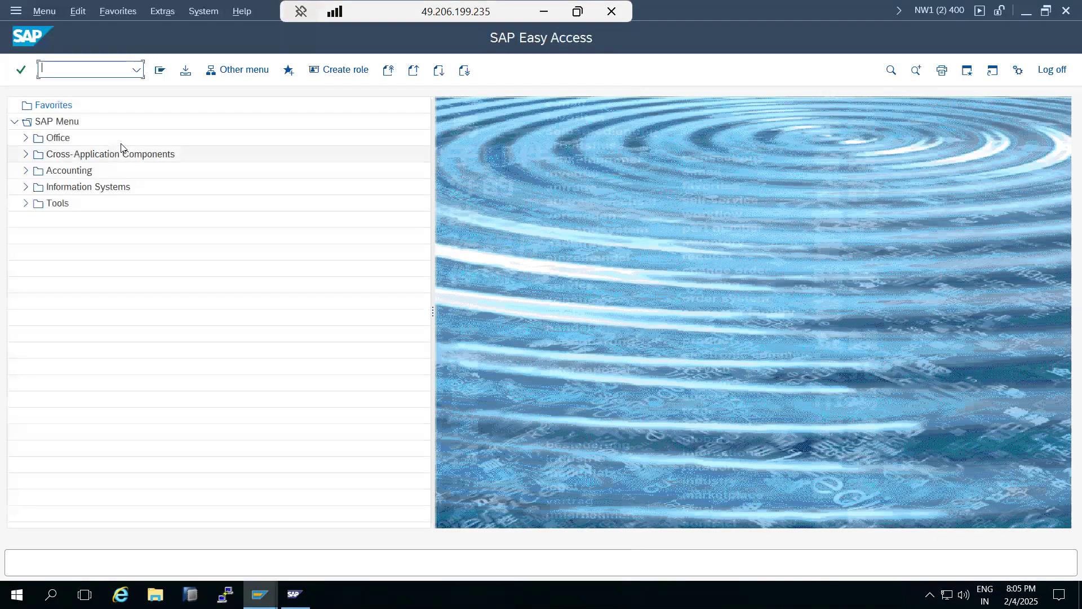
pyautogui.write('su01')
pyautogui.press('Return')
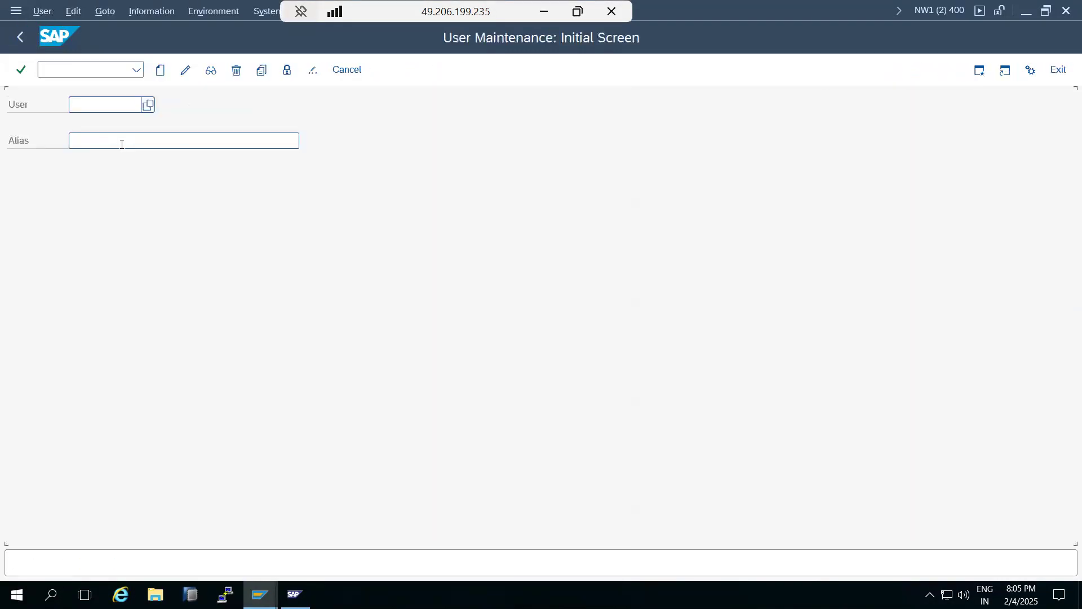
pyautogui.click(147, 105)
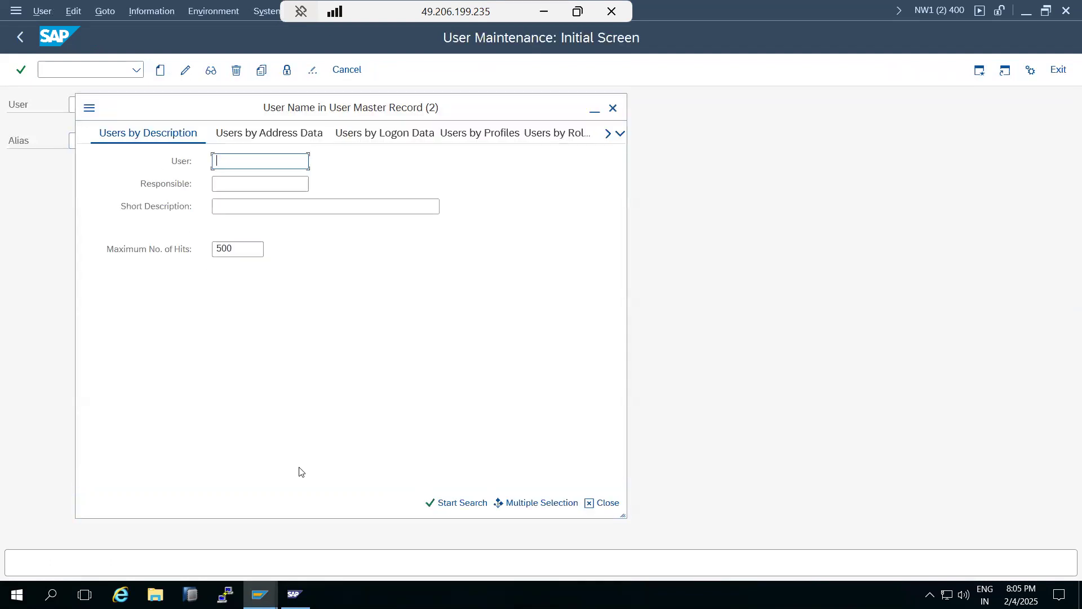
pyautogui.click(446, 502)
pyautogui.click(615, 107)
# - Return to the client copy session and immediately run the SAP_USER copy from client 001, confirming the verification
pyautogui.click(260, 595)
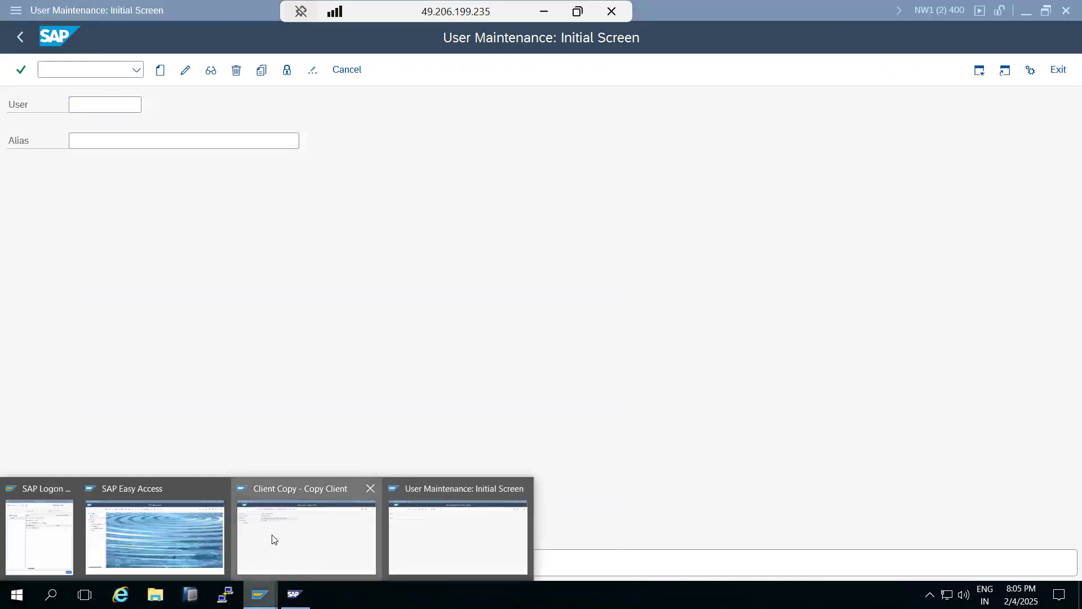
pyautogui.click(273, 539)
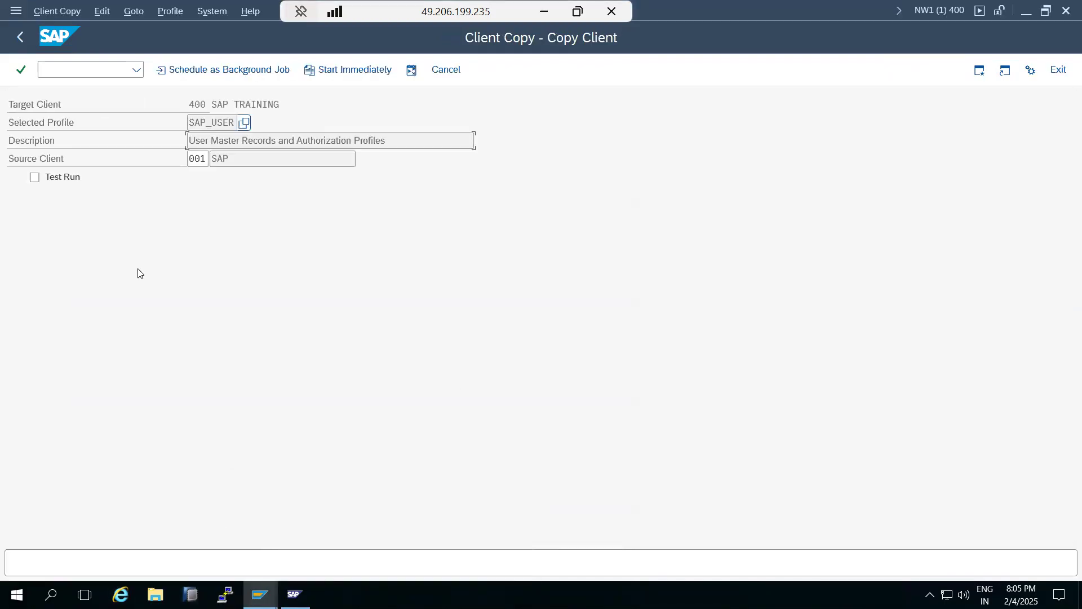
pyautogui.doubleClick(191, 158)
pyautogui.moveTo(200, 122); pyautogui.dragTo(231, 123)
pyautogui.click(348, 70)
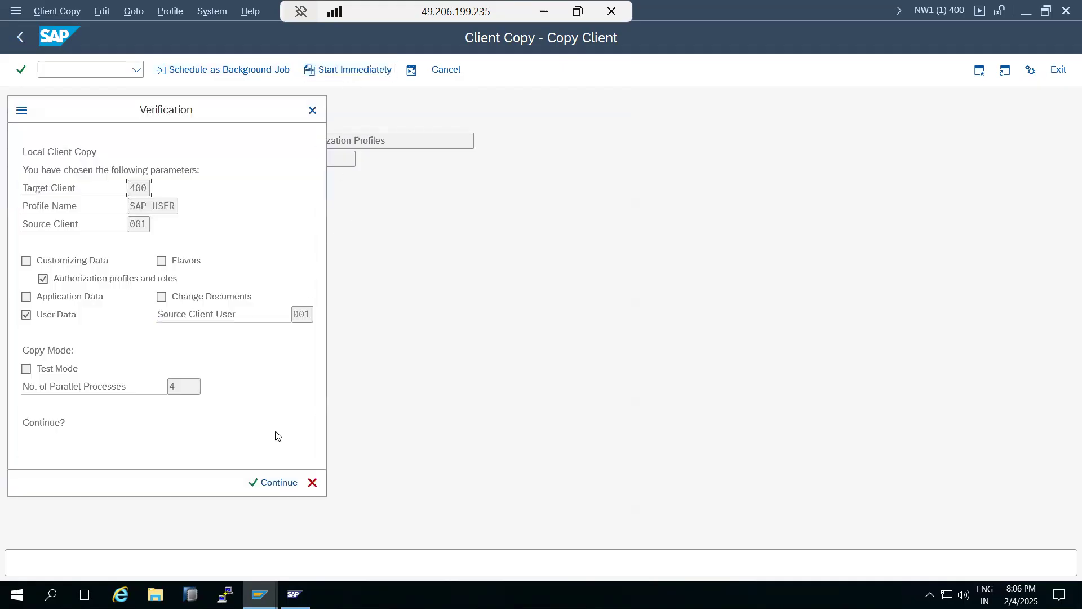
pyautogui.click(267, 483)
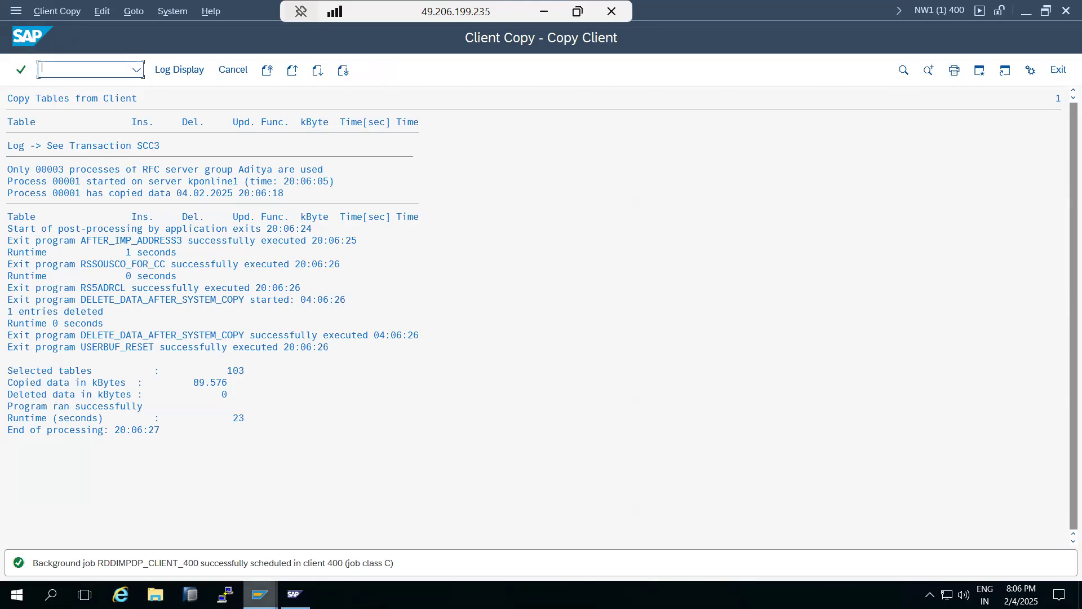
# - List the users in client 400 through its open user maintenance session to check the copy, and close the list
pyautogui.click(260, 595)
pyautogui.click(426, 531)
pyautogui.click(148, 105)
pyautogui.click(452, 505)
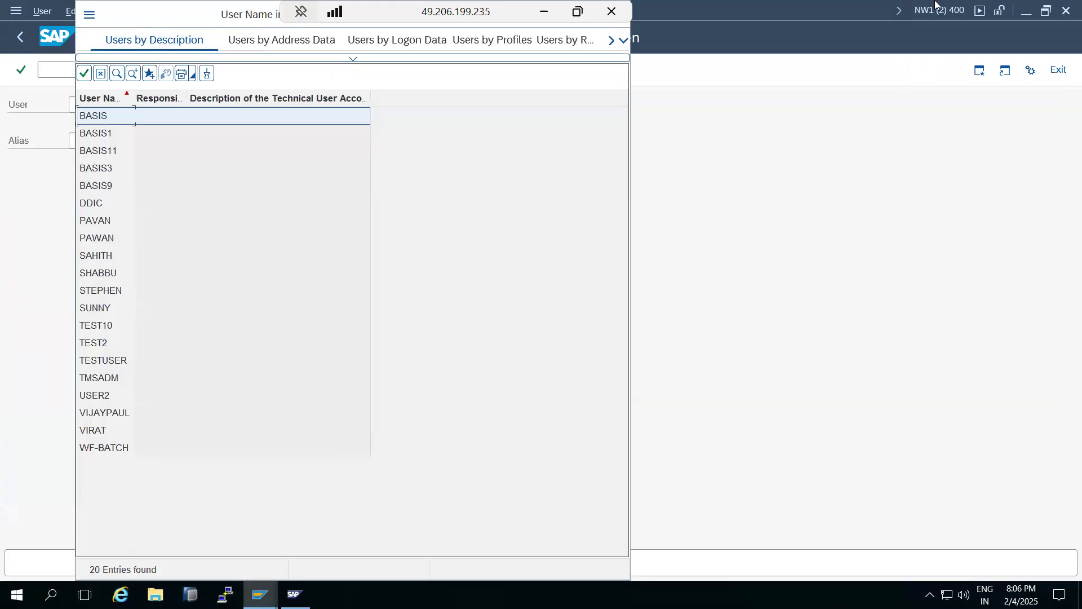
pyautogui.moveTo(179, 20); pyautogui.dragTo(249, 188)
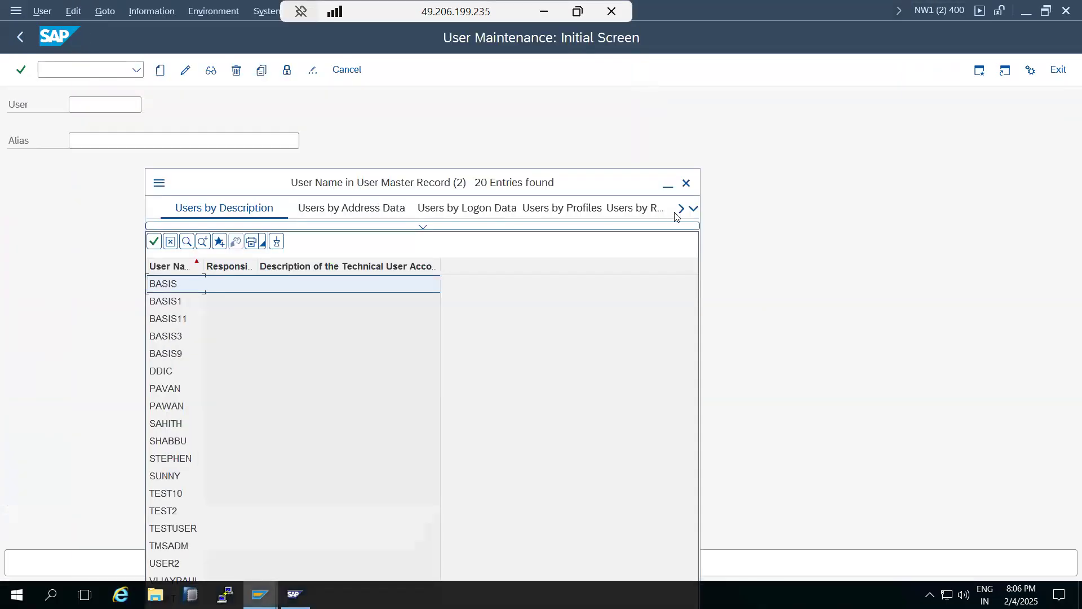
pyautogui.click(687, 186)
# - Open transaction su01 in the client 001 session again and list its users for comparison with client 400
pyautogui.click(259, 594)
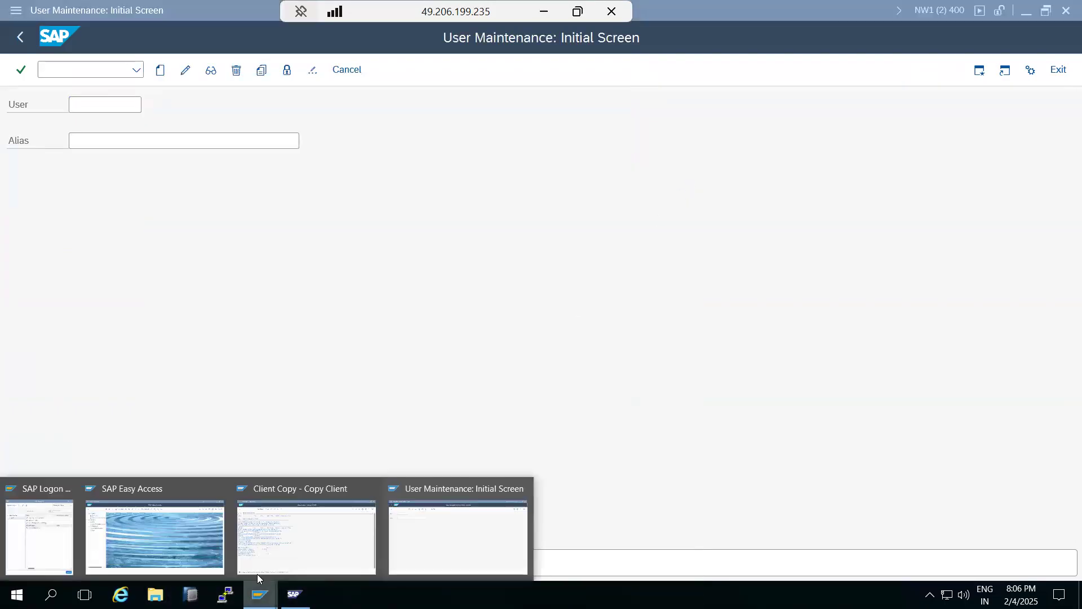
pyautogui.click(151, 513)
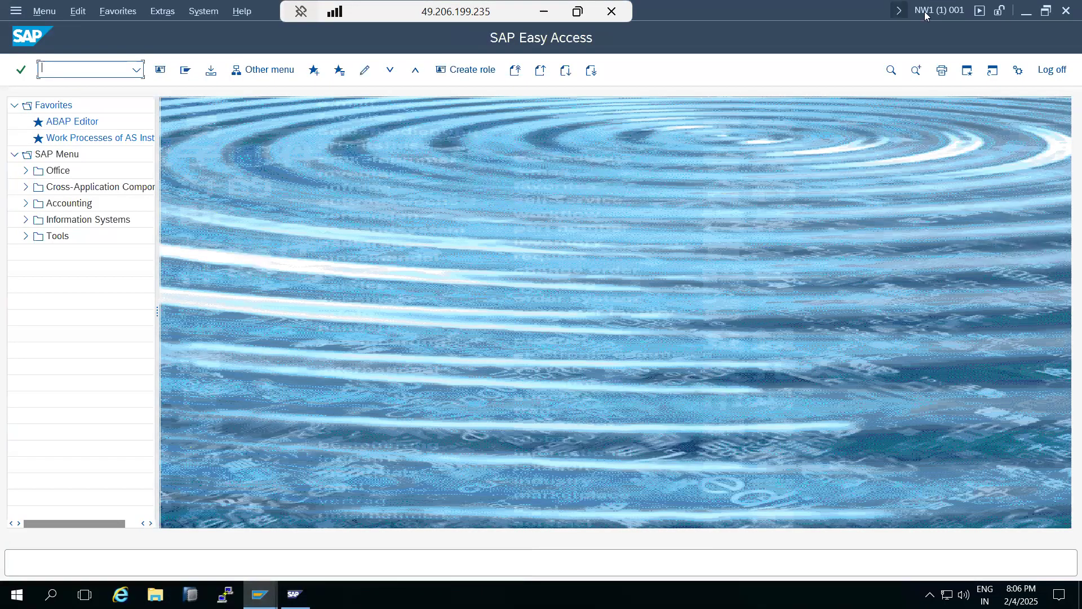
pyautogui.write('su01')
pyautogui.press('Return')
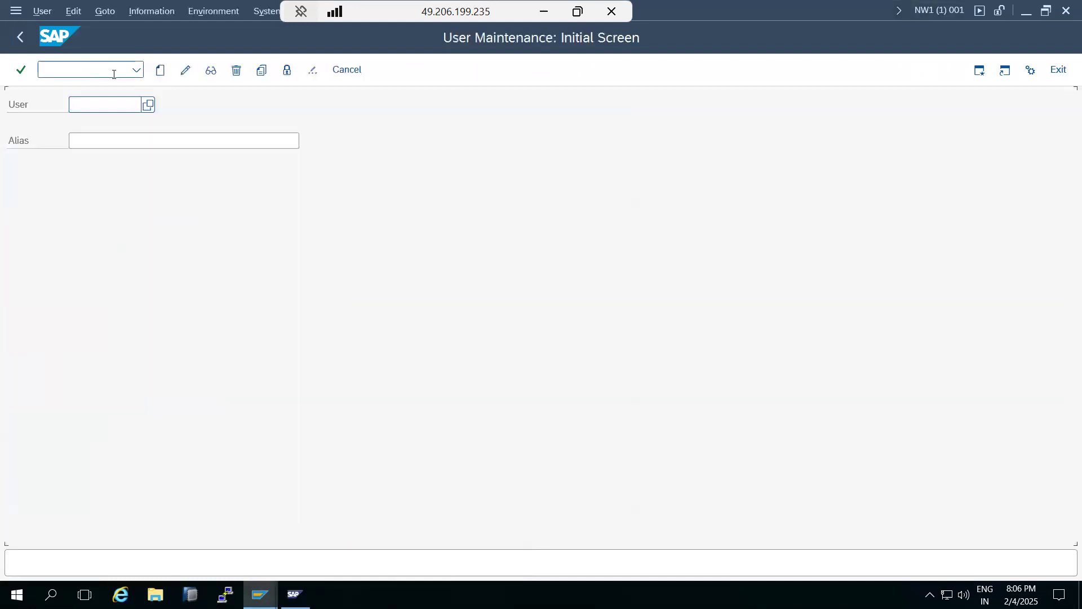
pyautogui.click(147, 106)
pyautogui.click(428, 502)
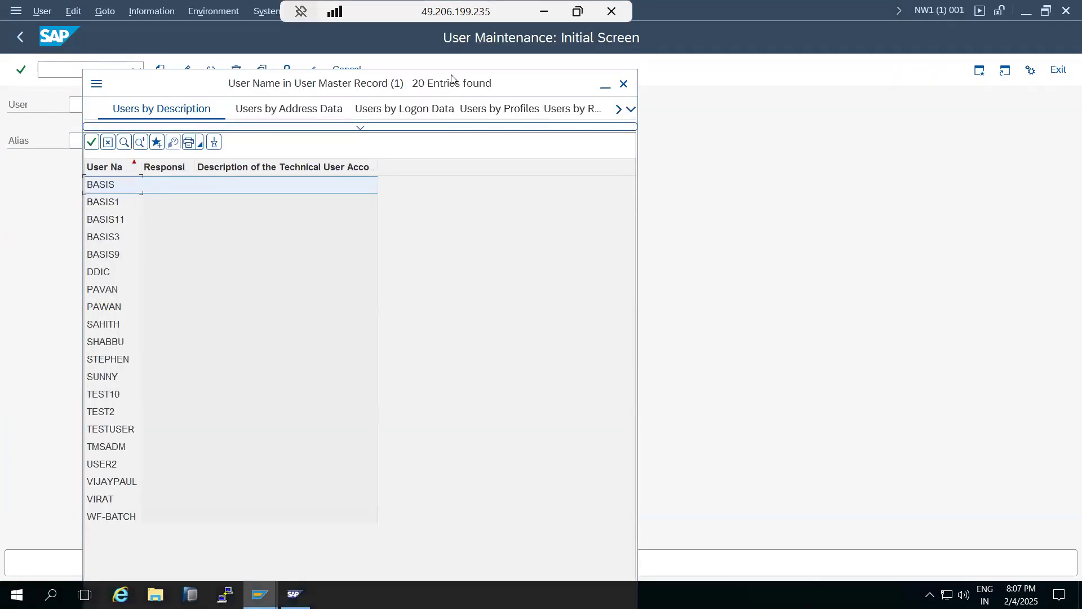
pyautogui.click(623, 84)
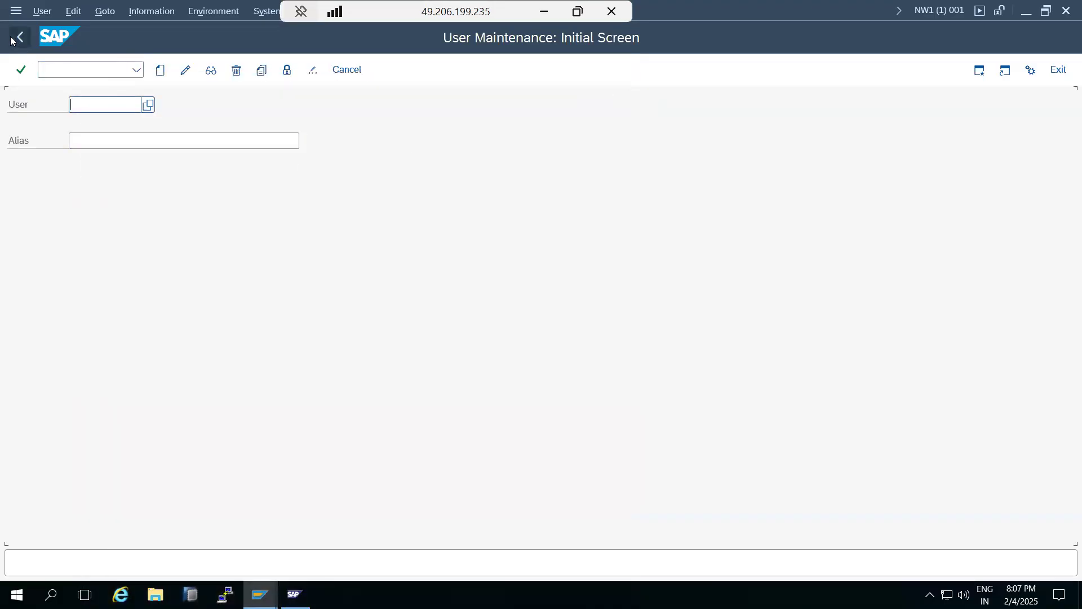
pyautogui.click(12, 39)
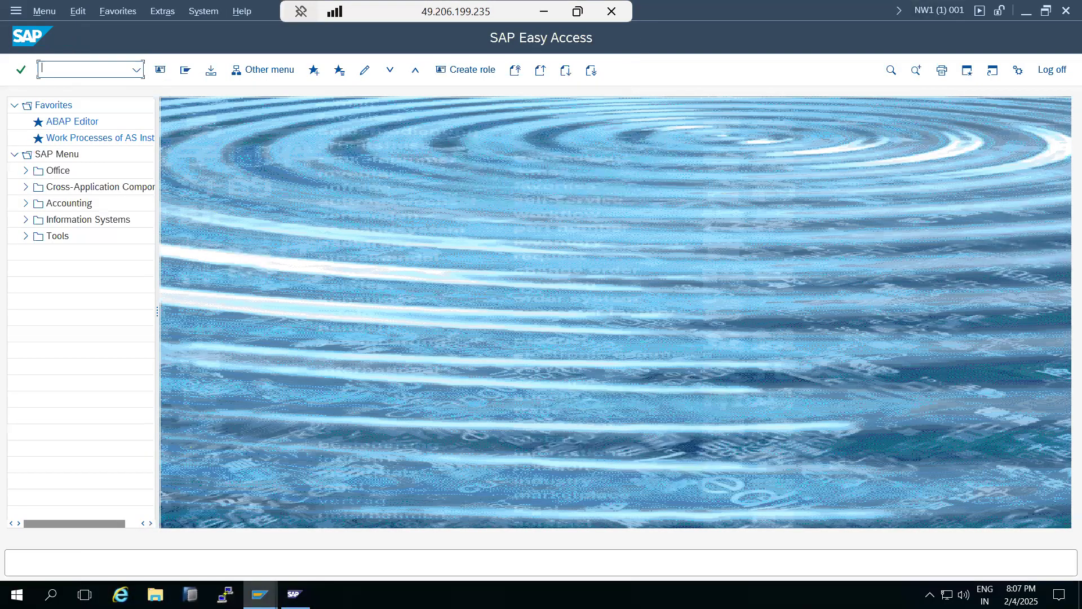
# - Switch back to user maintenance in client 400 and open the user name search
pyautogui.click(259, 595)
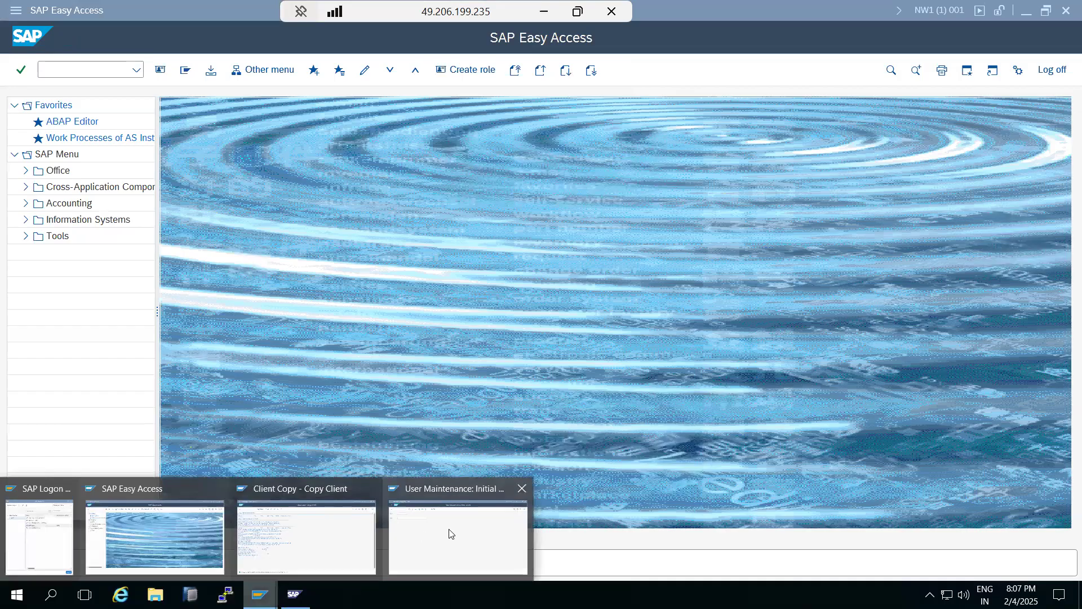
pyautogui.click(451, 533)
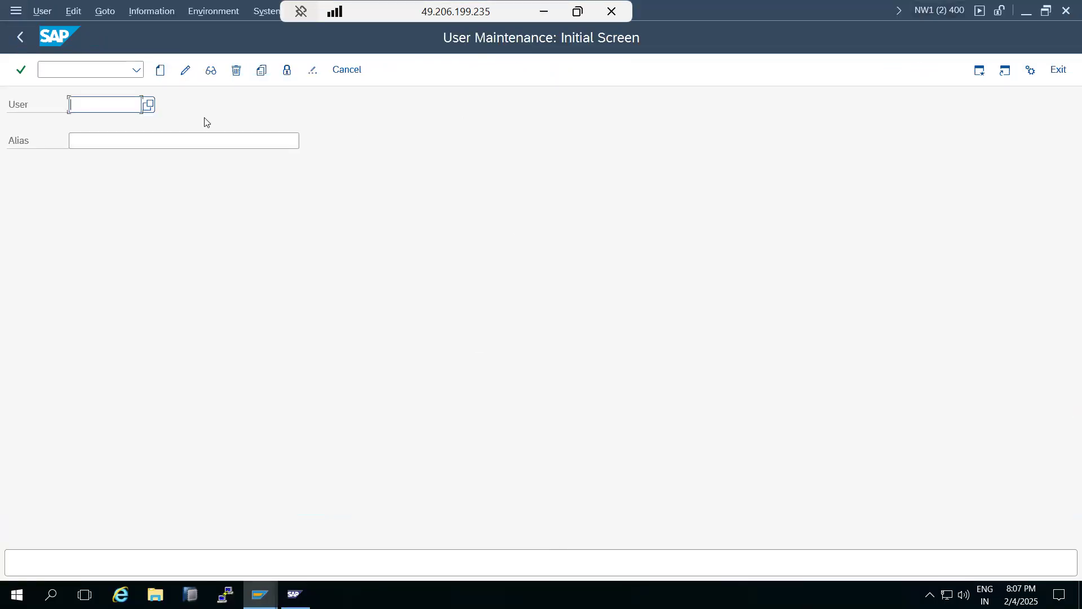
pyautogui.click(147, 105)
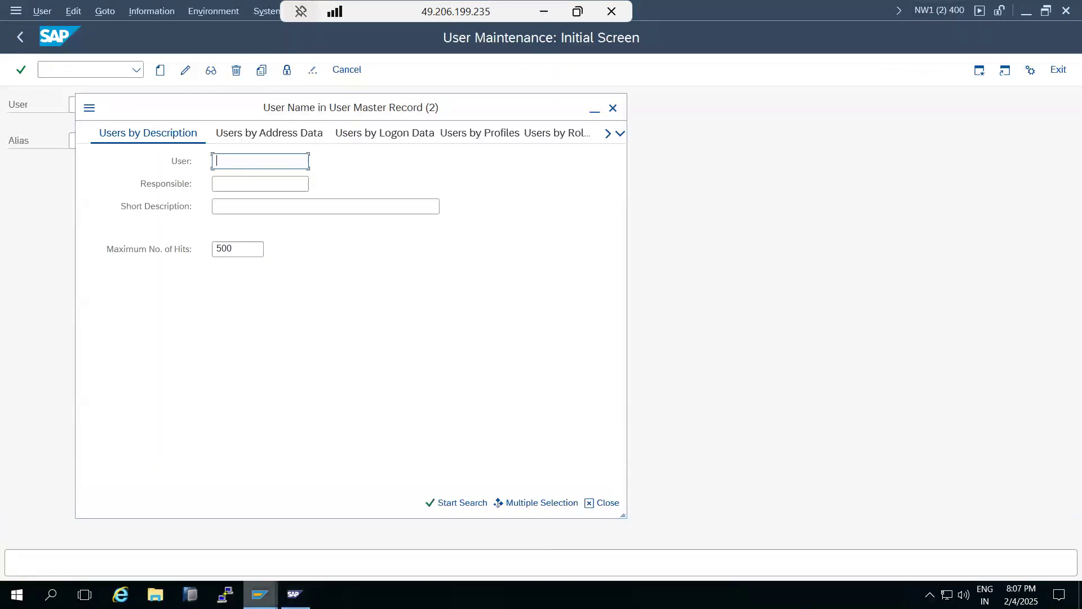
# - Open a new SAP NW1 session from the connection list and log on to client 400 as basis, entering the account password
pyautogui.click(260, 594)
pyautogui.click(35, 526)
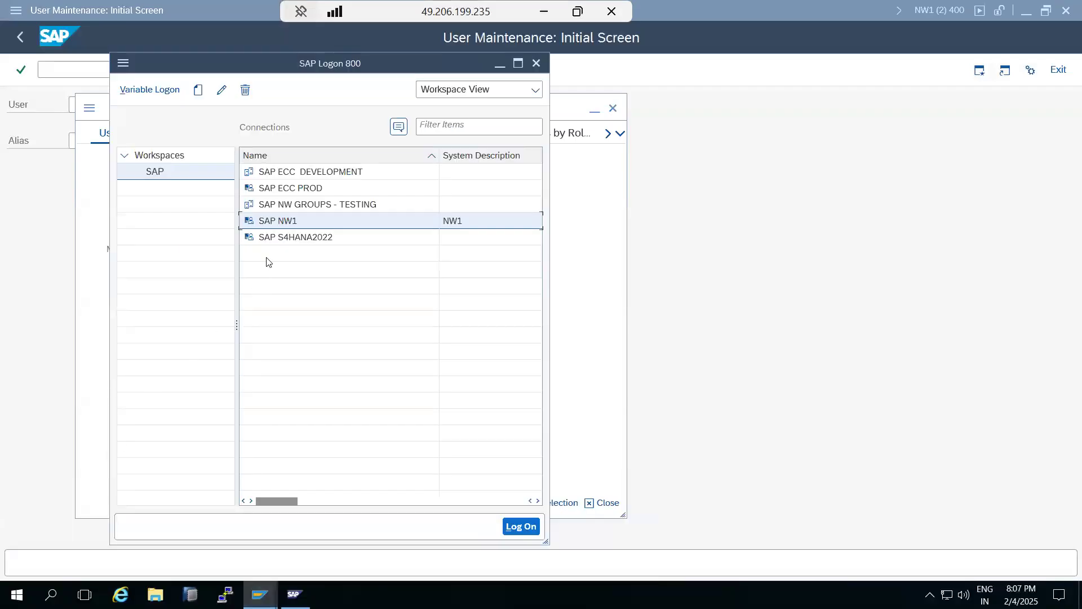
pyautogui.doubleClick(277, 223)
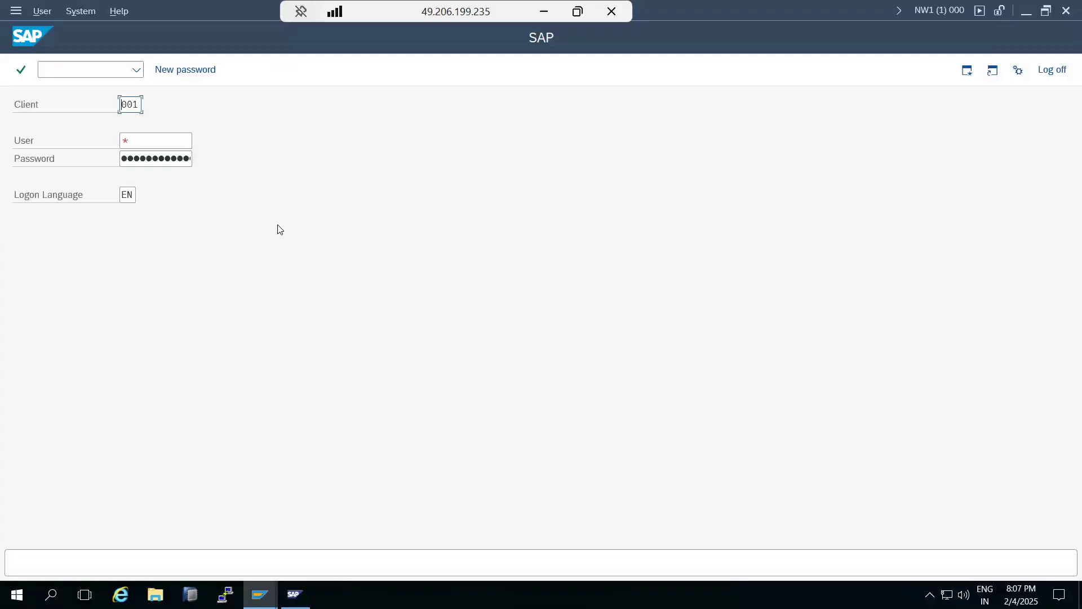
pyautogui.write('400')
pyautogui.press('Tab')
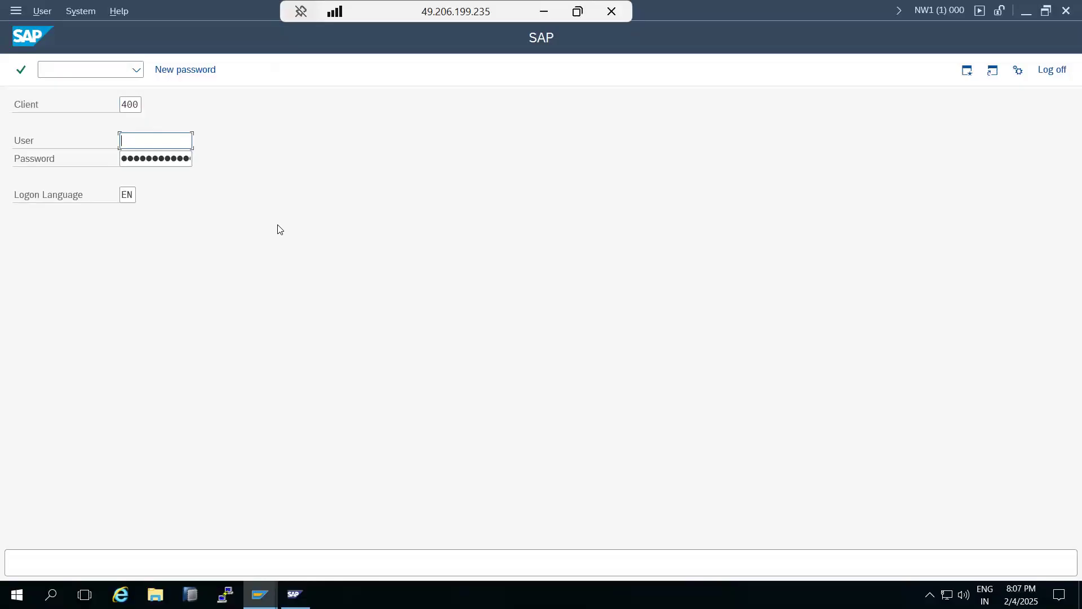
pyautogui.write('basis')
pyautogui.press('Tab')
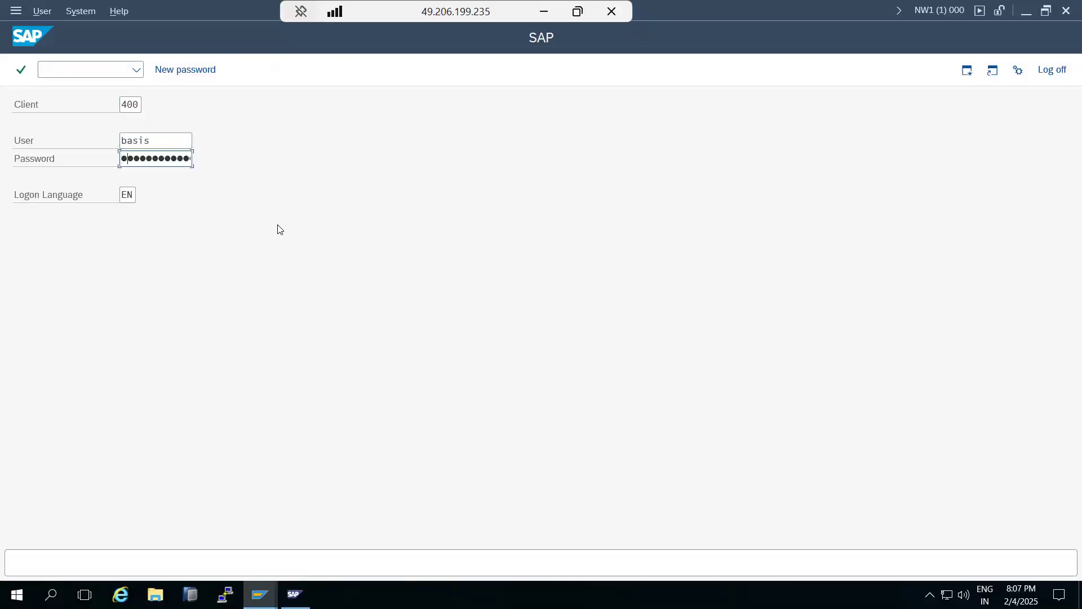
pyautogui.press('Return')
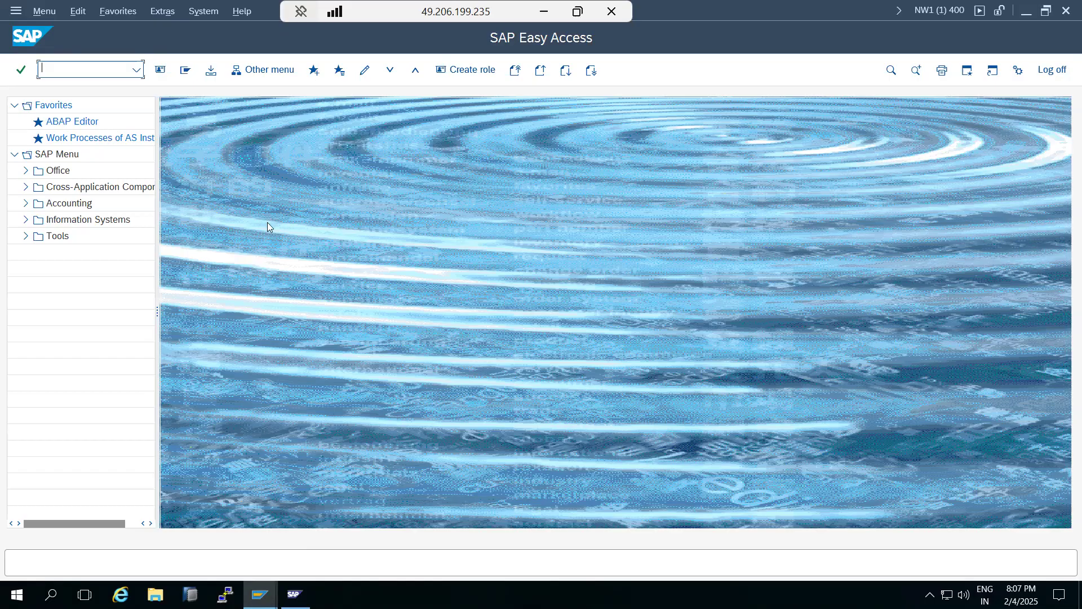
# - Return to the remote desktop's client copy session in client 400 and leave the log of the finished copy
pyautogui.hotkey('alt', 'Tab')
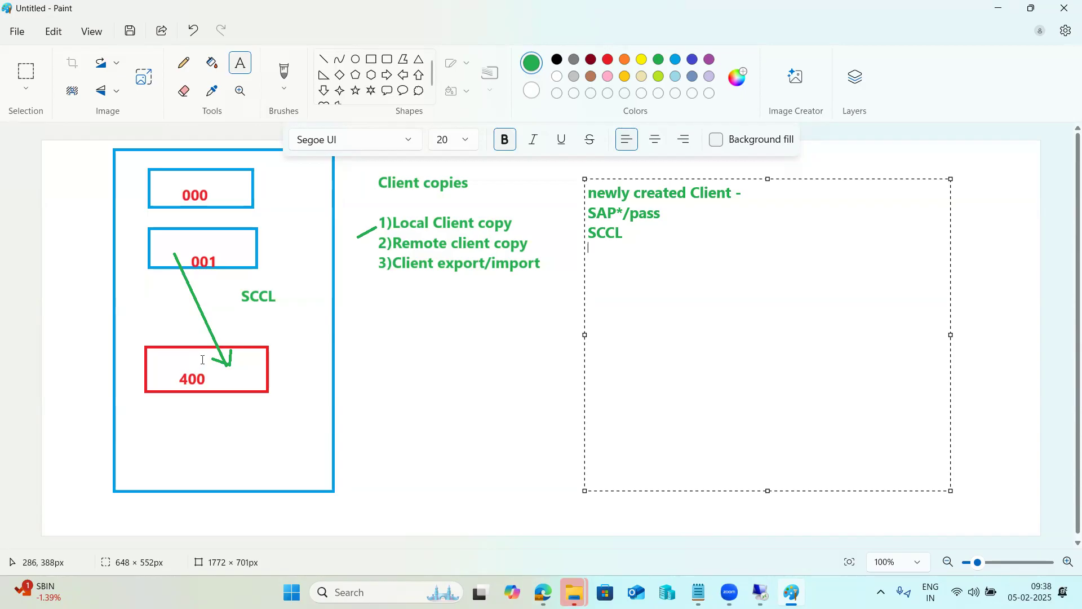
pyautogui.click(760, 590)
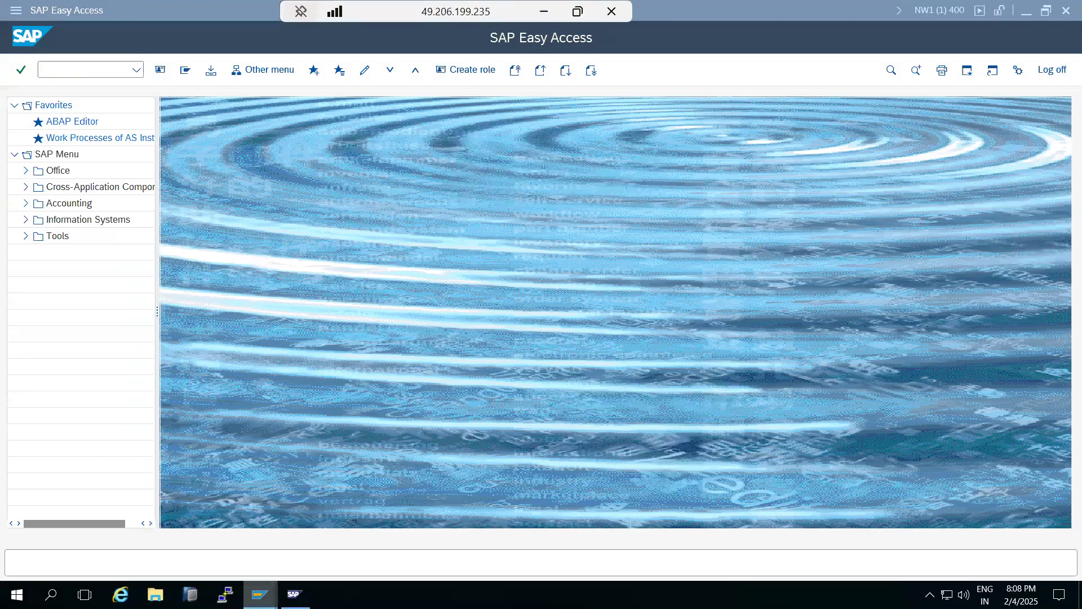
pyautogui.moveTo(257, 590)
pyautogui.click(319, 532)
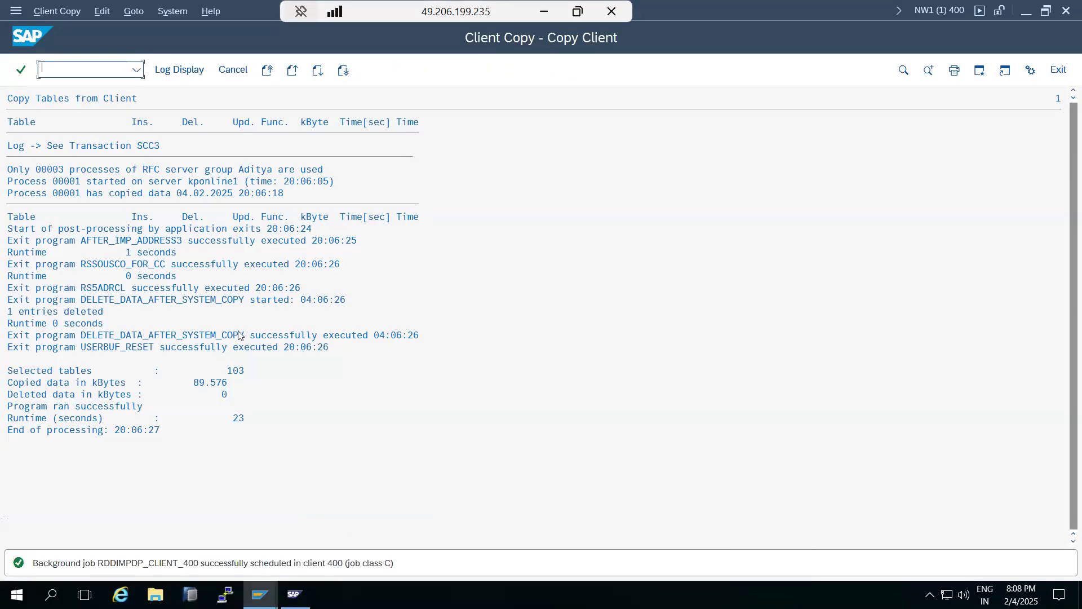
pyautogui.click(232, 70)
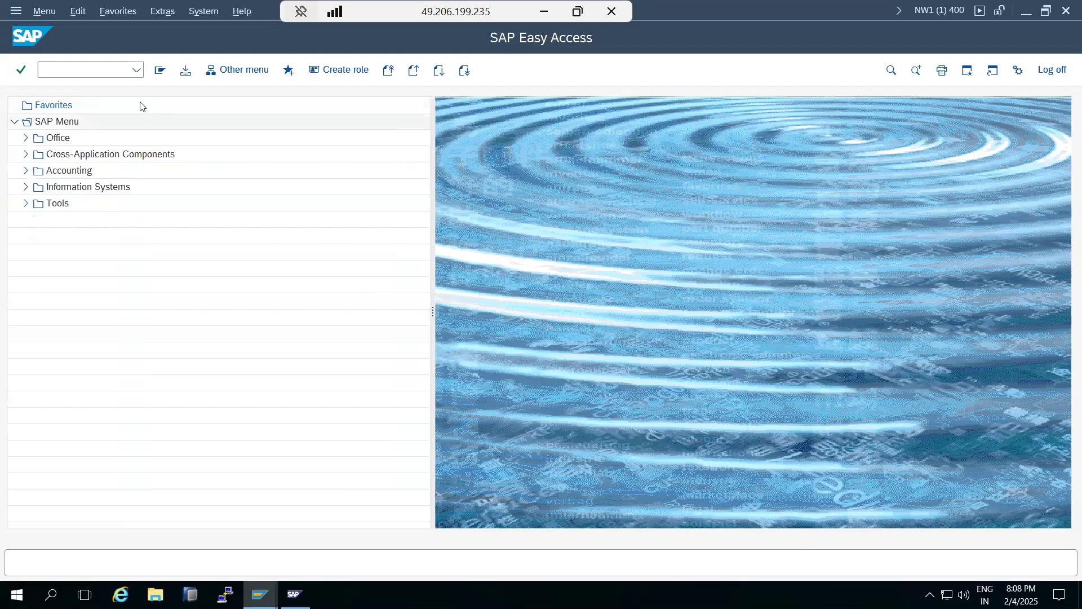
# - Open transaction sccl and schedule the SAP_USER copy from client 001 as an immediate background job without printer dialog
pyautogui.write('sccl')
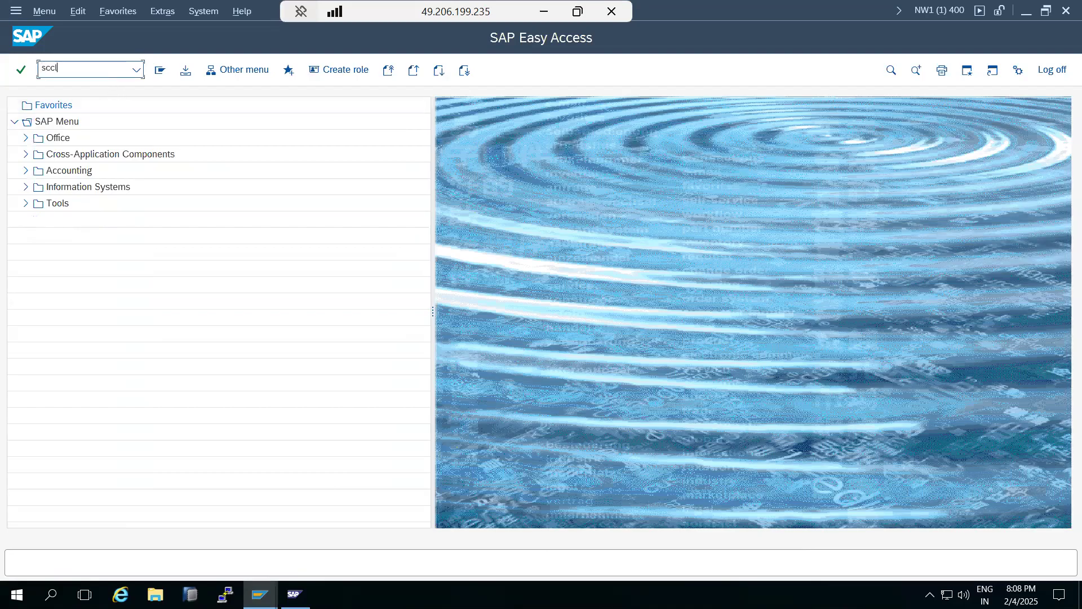
pyautogui.press('Return')
pyautogui.click(191, 71)
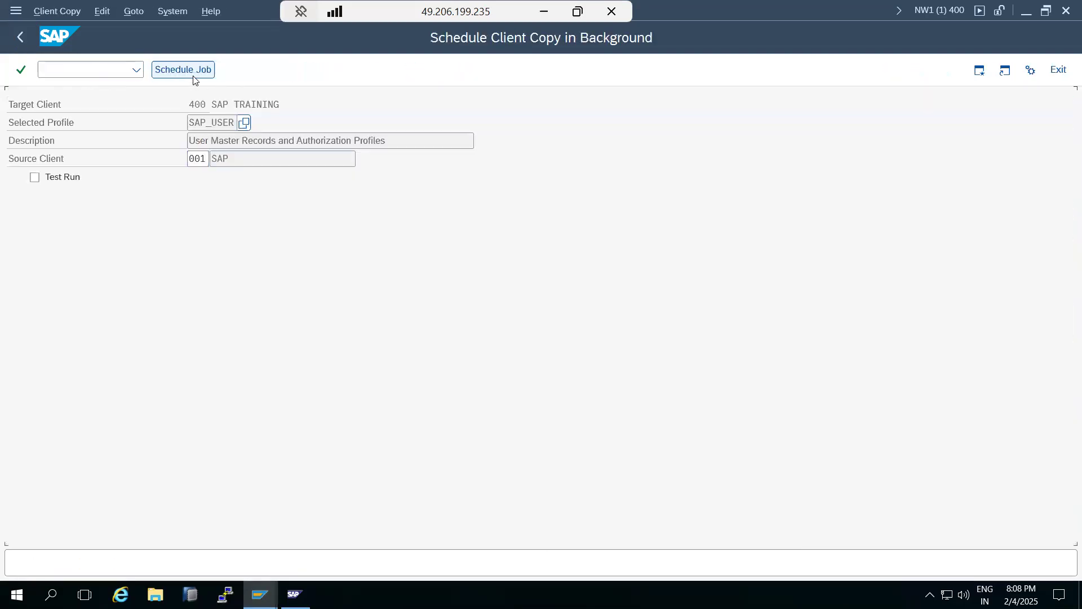
pyautogui.click(182, 70)
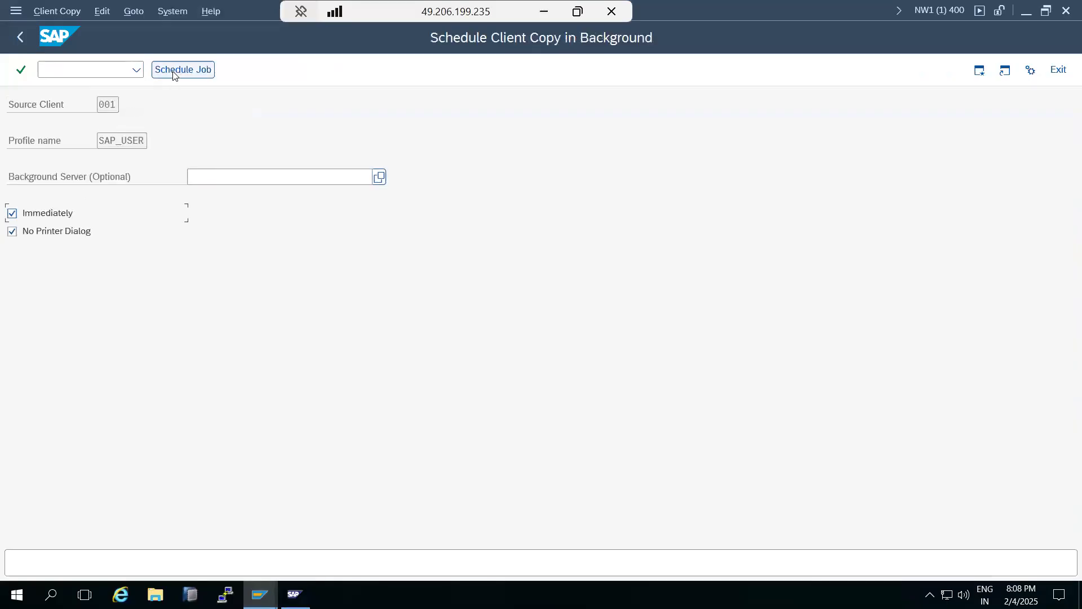
pyautogui.click(273, 483)
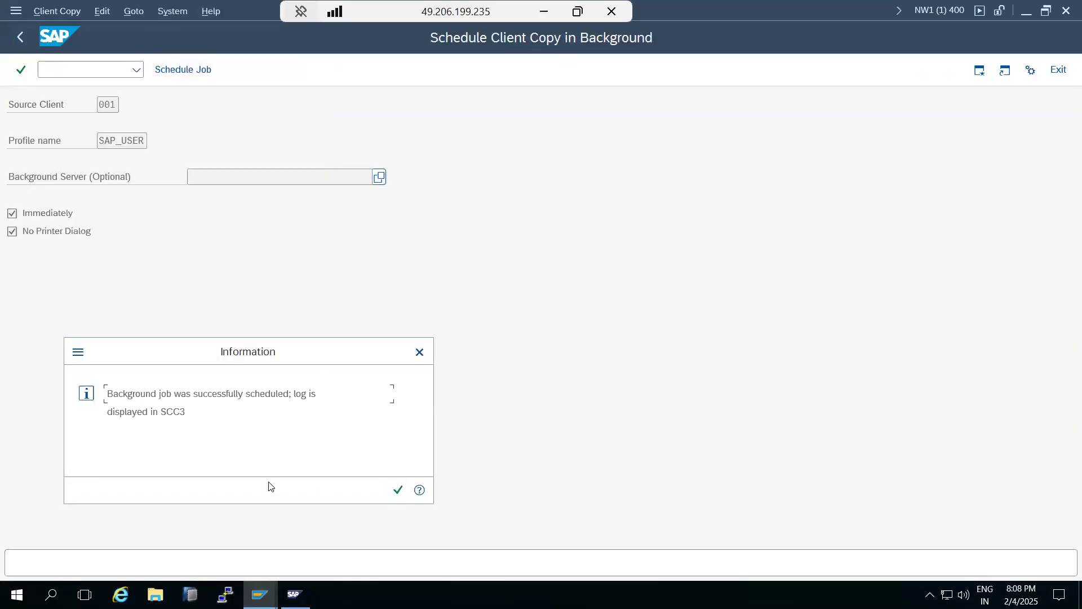
pyautogui.moveTo(162, 412); pyautogui.dragTo(188, 412)
pyautogui.click(398, 489)
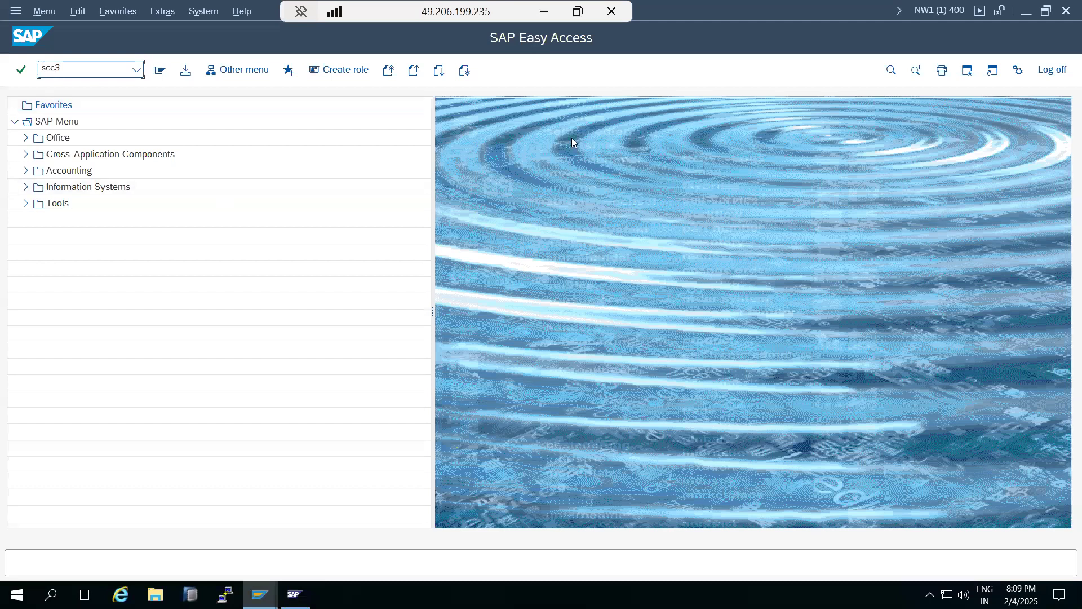
# - Open transaction scc3, display the log of the latest SAP_USER copy in client 400, and leave it
pyautogui.press('Return')
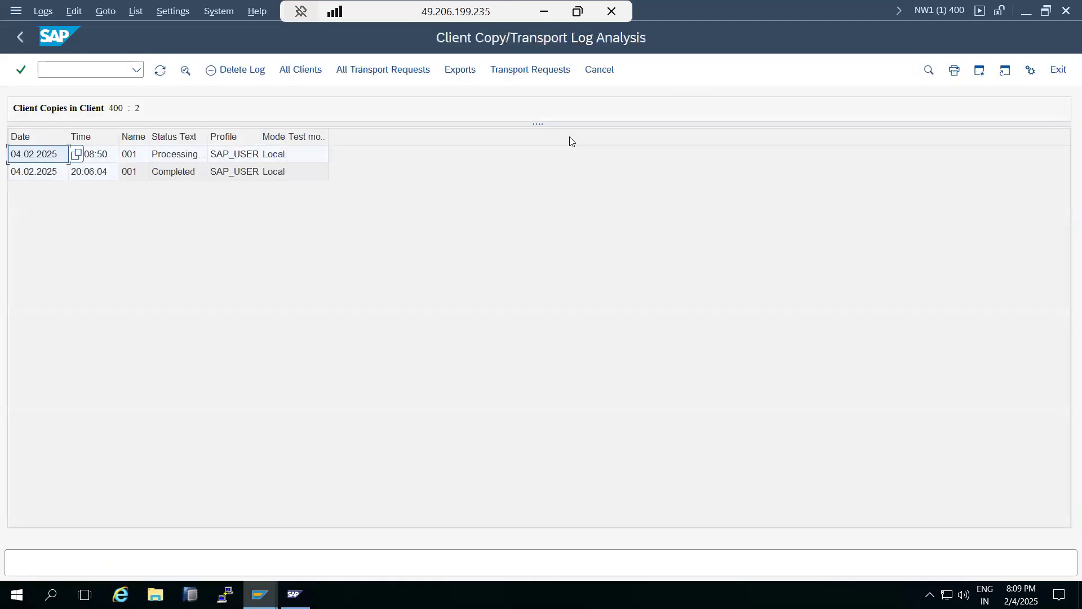
pyautogui.doubleClick(168, 160)
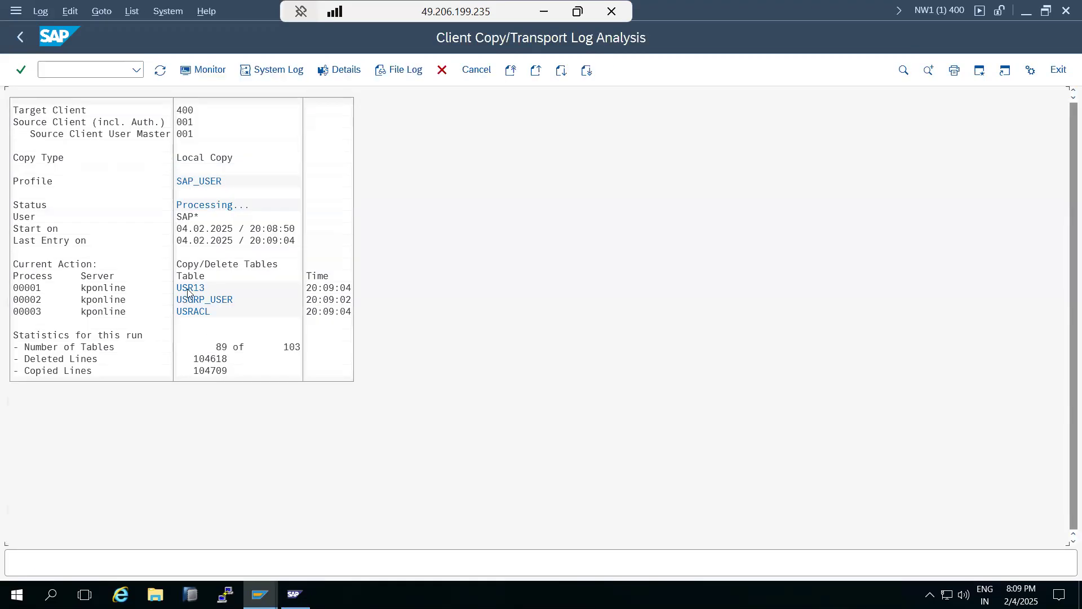
pyautogui.click(20, 37)
# - Open transaction sm37, list the background jobs of SAP*, and locate the client copy job from 001 to 400
pyautogui.write('/nsm37')
pyautogui.press('Return')
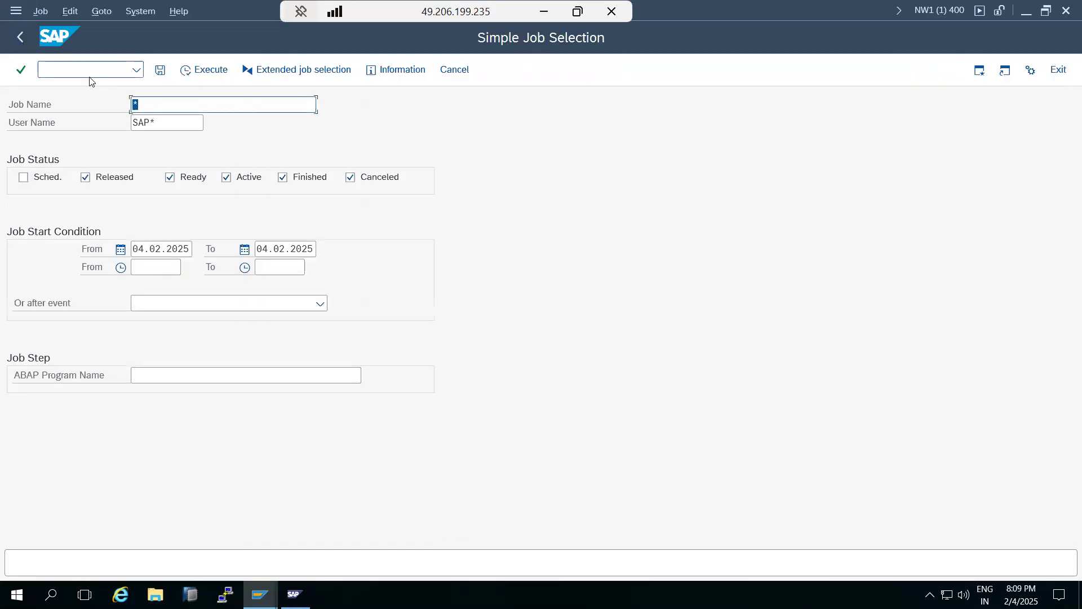
pyautogui.click(211, 70)
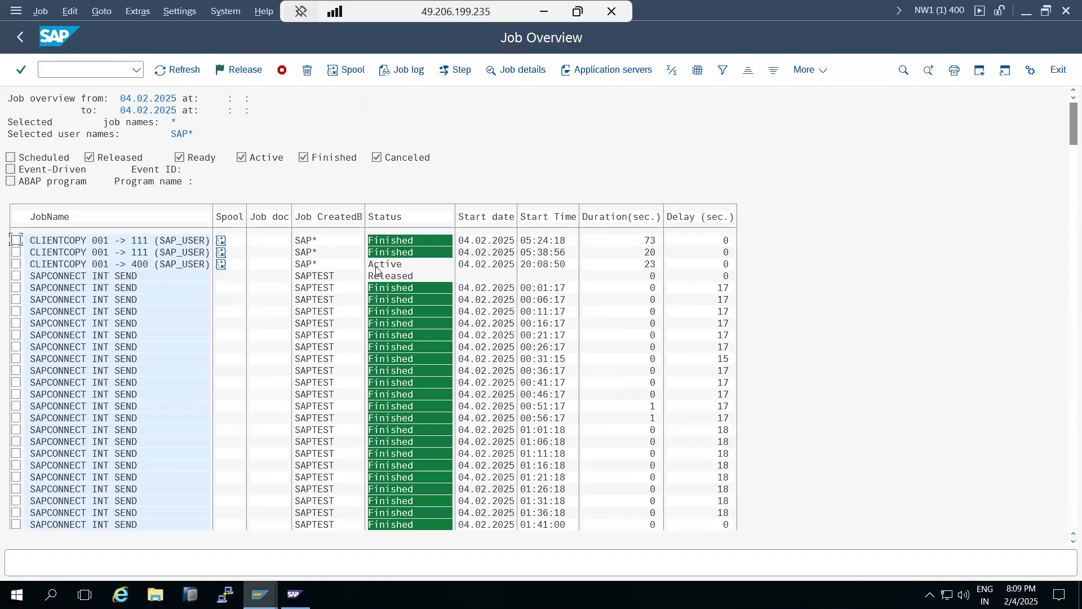
pyautogui.click(105, 264)
# - Display the work process overview of the application server instance and return to the start screen
pyautogui.click(81, 70)
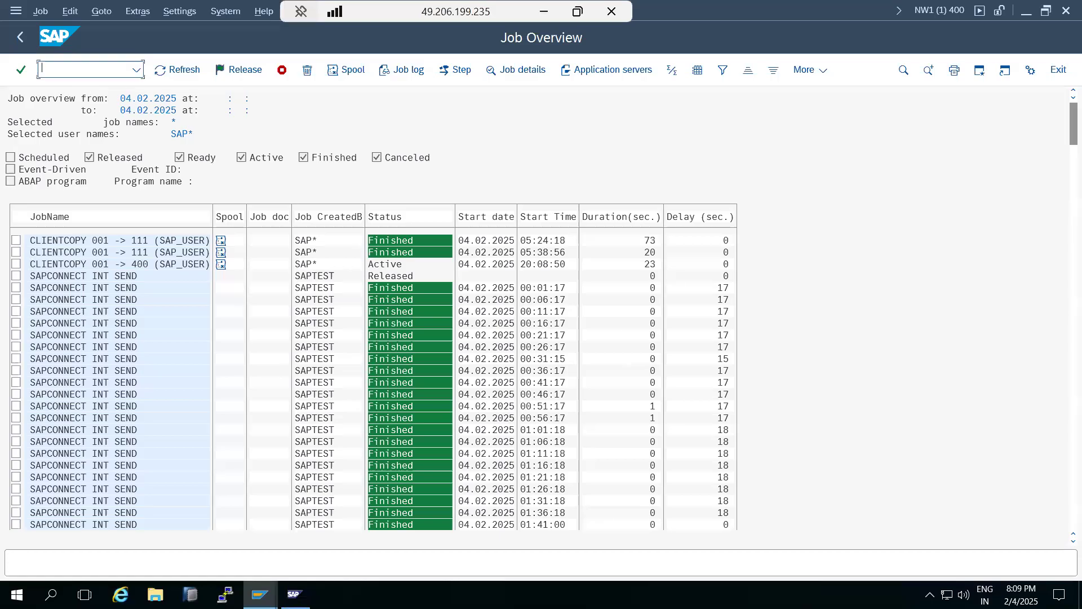
pyautogui.press('Return')
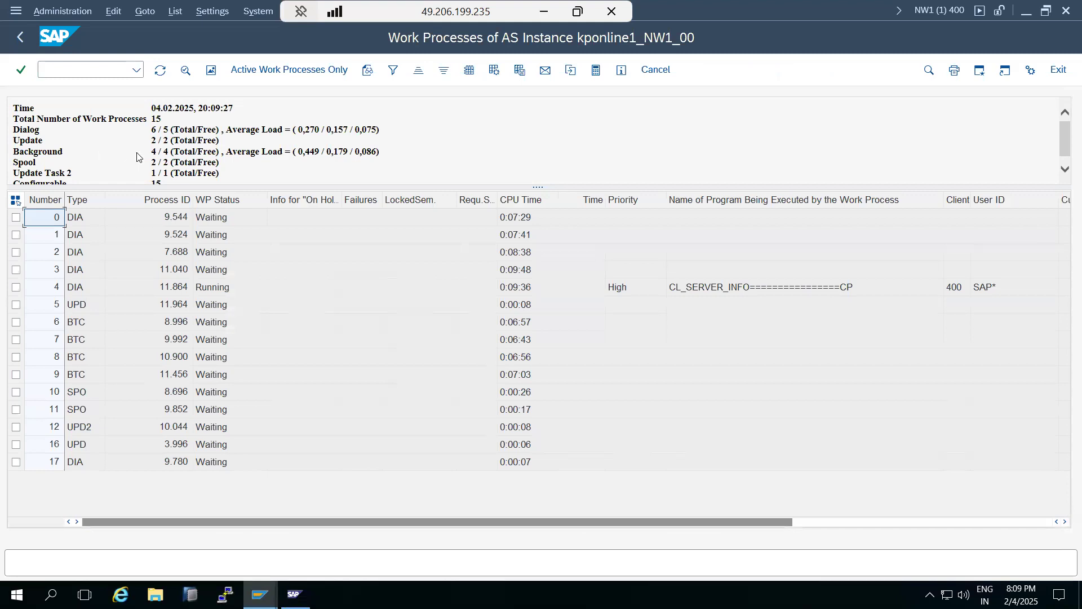
pyautogui.click(22, 38)
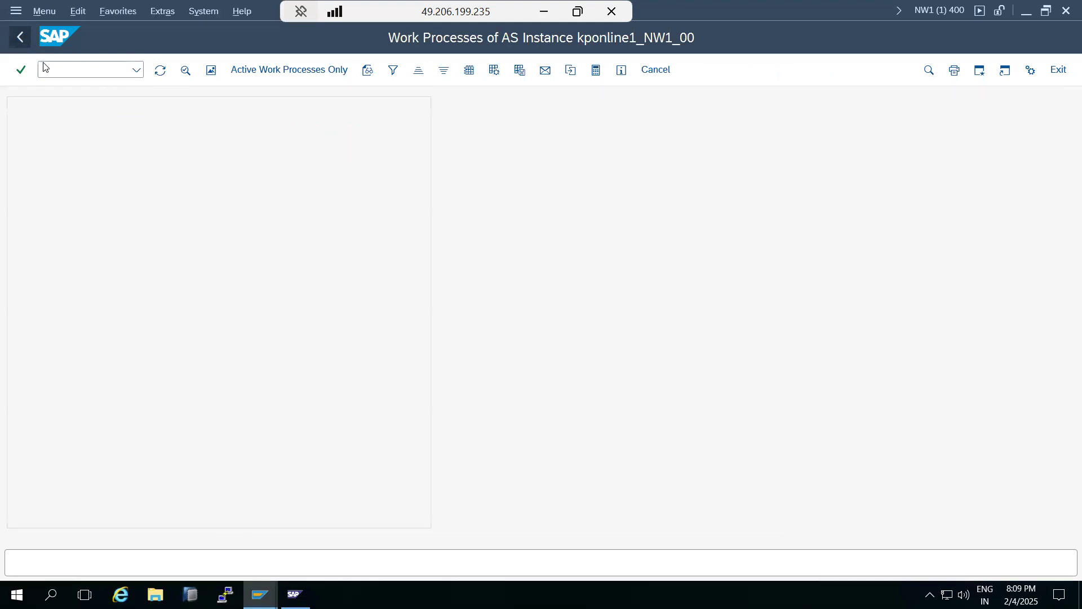
# - Open transaction sm37 again and list the jobs to recheck the status of the client copy into 400
pyautogui.write('sm37')
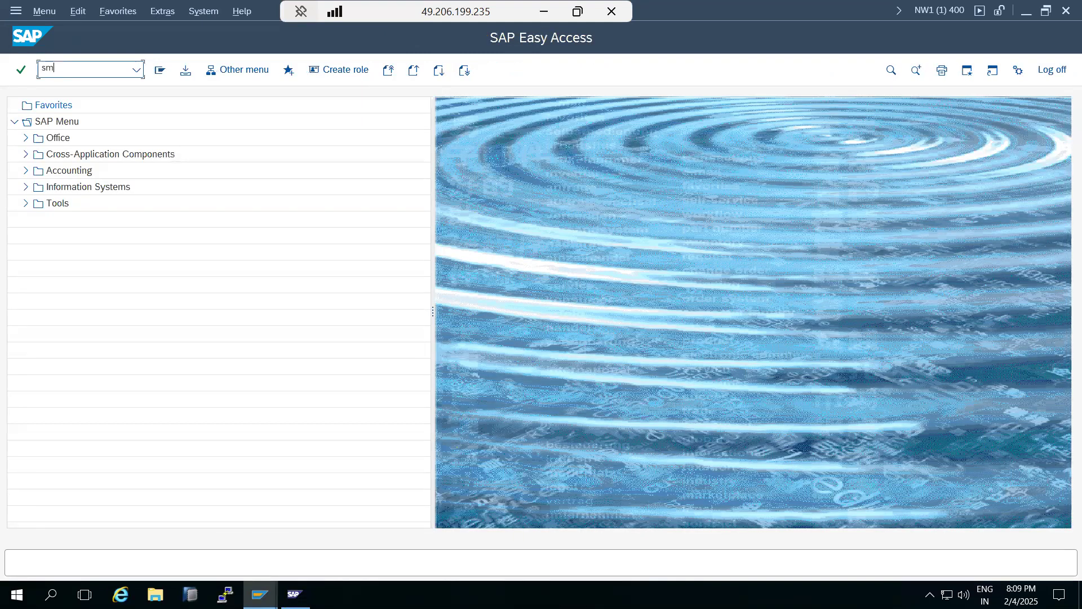
pyautogui.press('Return')
pyautogui.click(213, 76)
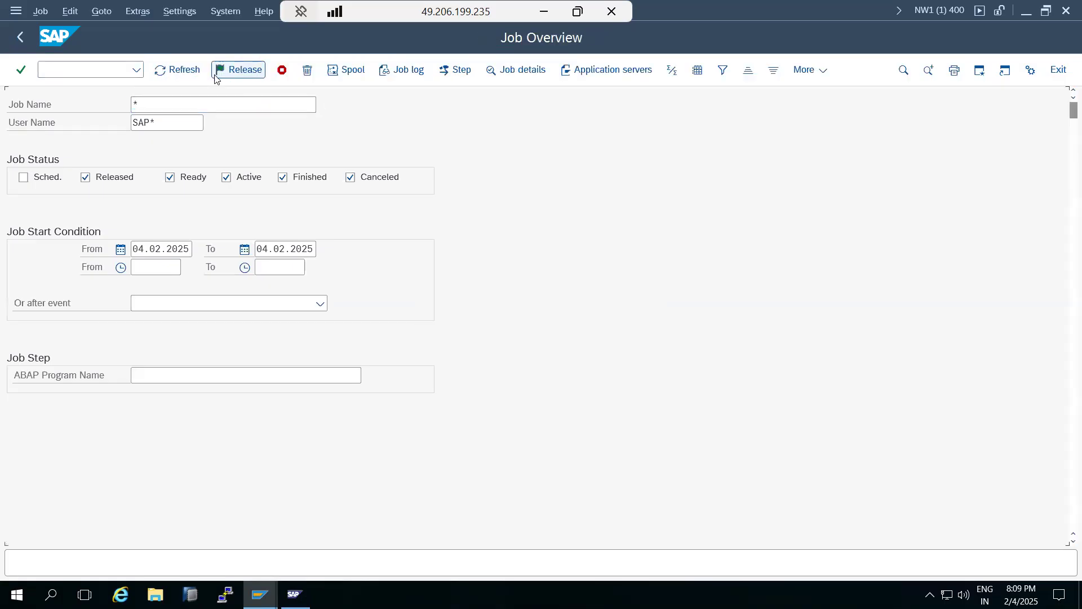
pyautogui.click(156, 266)
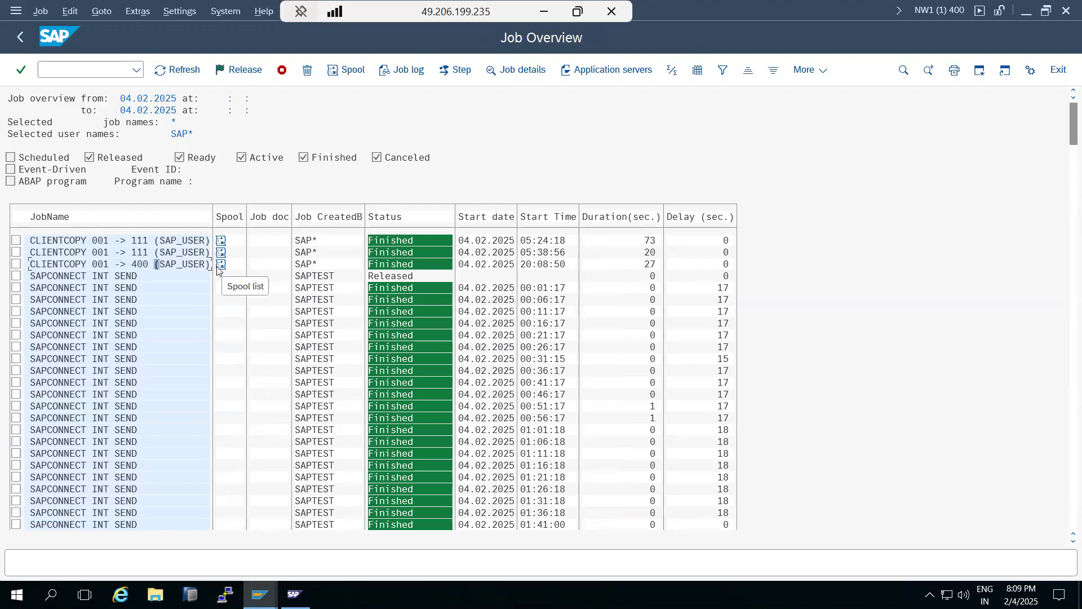
# - Switch to the user maintenance session in client 400 and close its user name search
pyautogui.click(259, 594)
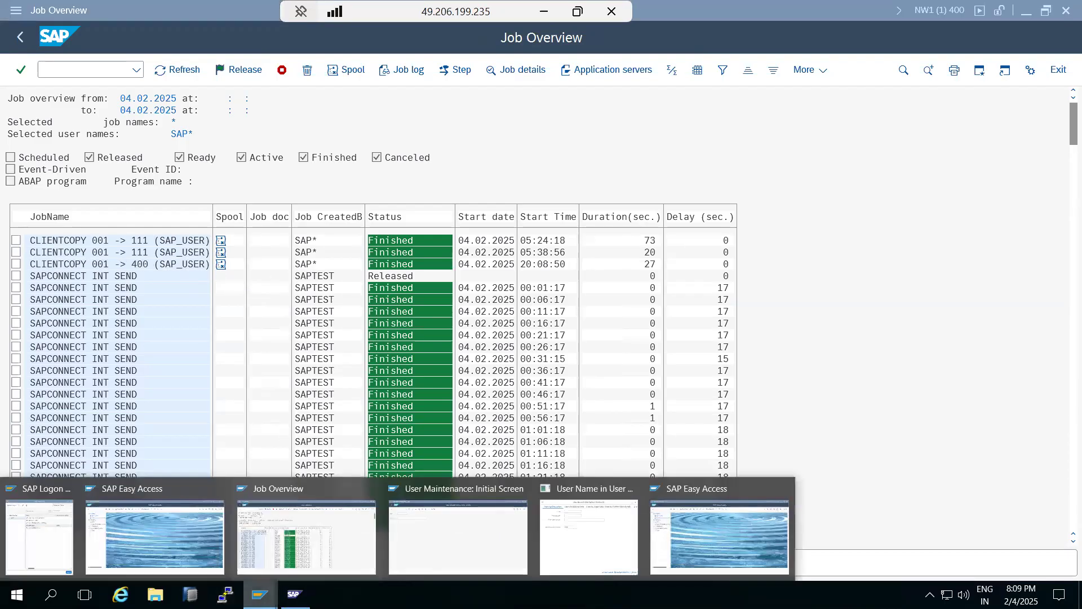
pyautogui.click(569, 536)
pyautogui.click(588, 505)
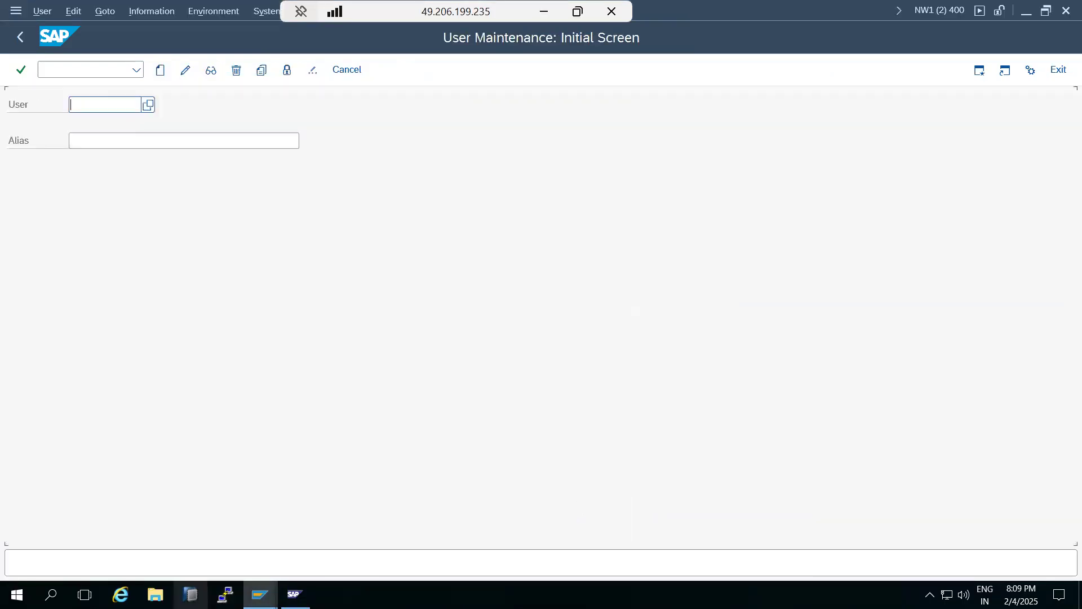
# - Return to the job overview session, open transaction scc3, and examine the latest copy's source, target, timing and table statistics
pyautogui.click(260, 594)
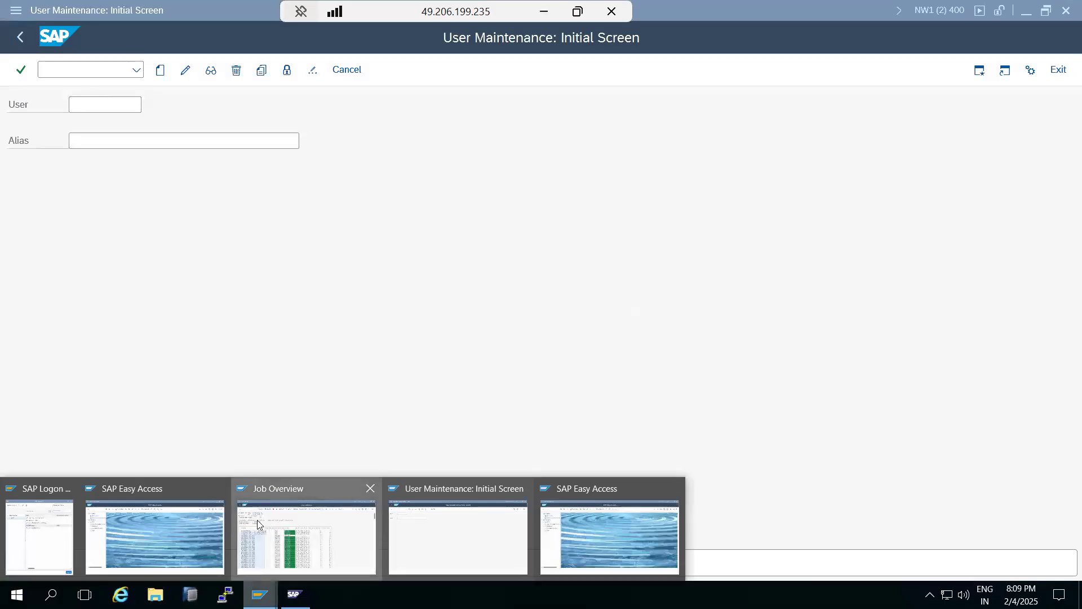
pyautogui.click(257, 520)
pyautogui.write('/nst03')
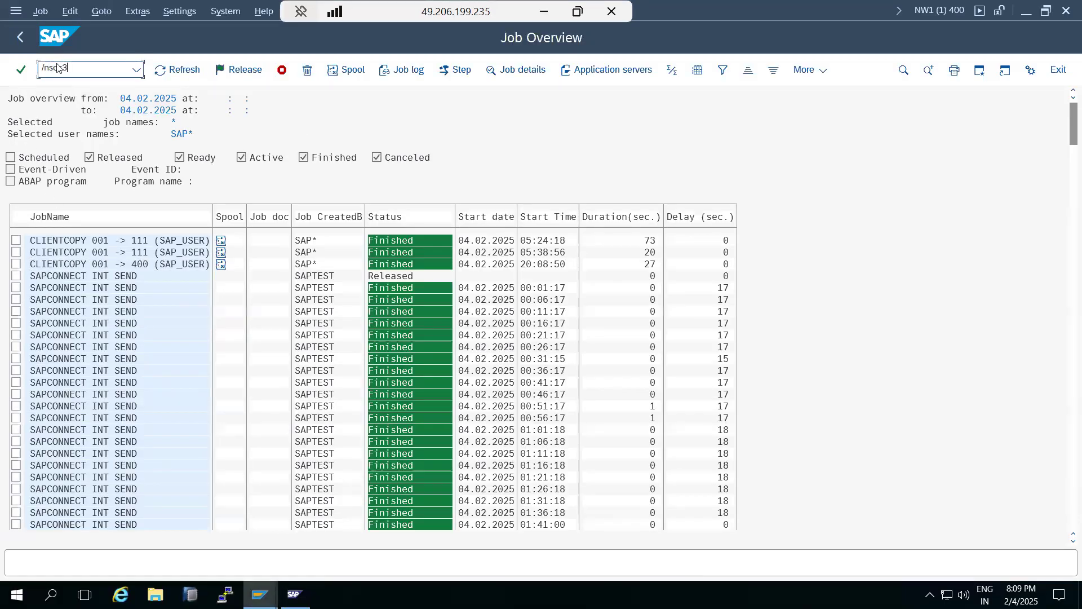
pyautogui.press('Return')
pyautogui.doubleClick(188, 158)
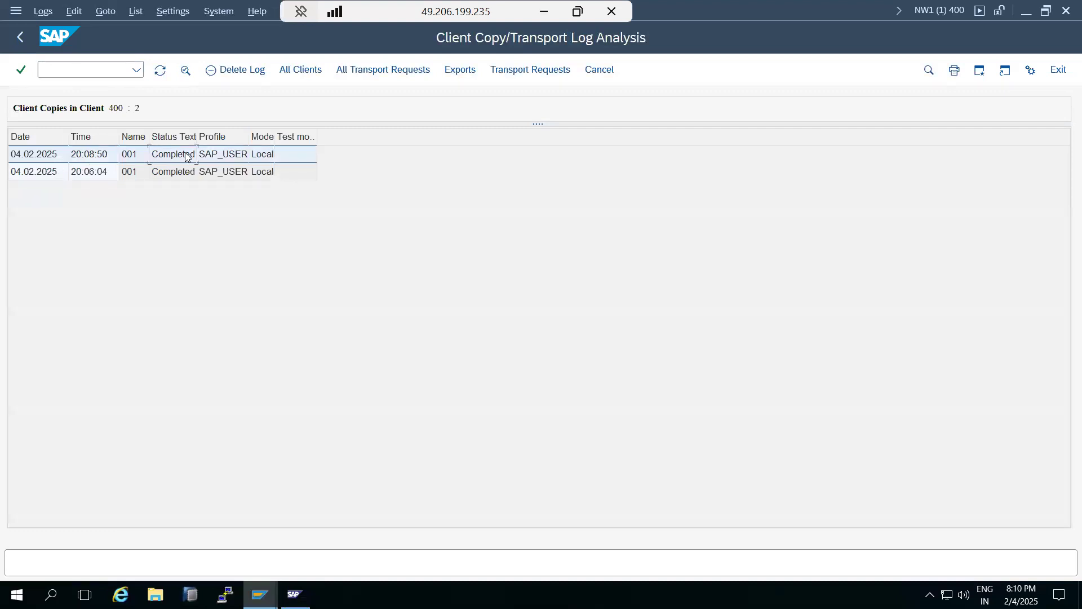
pyautogui.click(196, 157)
pyautogui.click(177, 135)
pyautogui.click(184, 109)
pyautogui.click(264, 230)
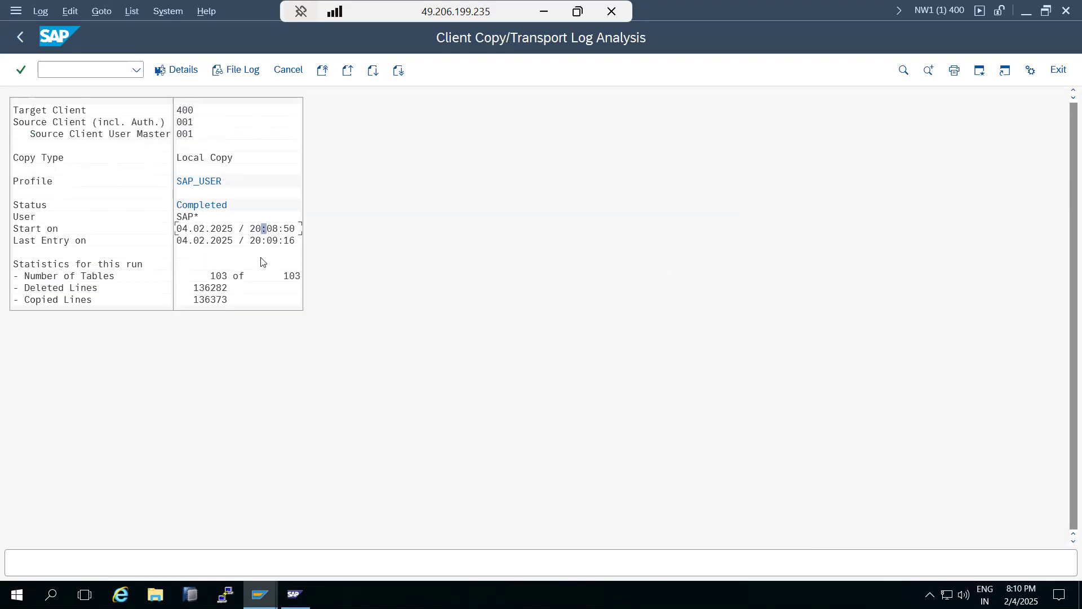
pyautogui.click(214, 276)
pyautogui.click(287, 278)
# - Display the file log and the log summary of the latest client copy, and close them
pyautogui.click(247, 71)
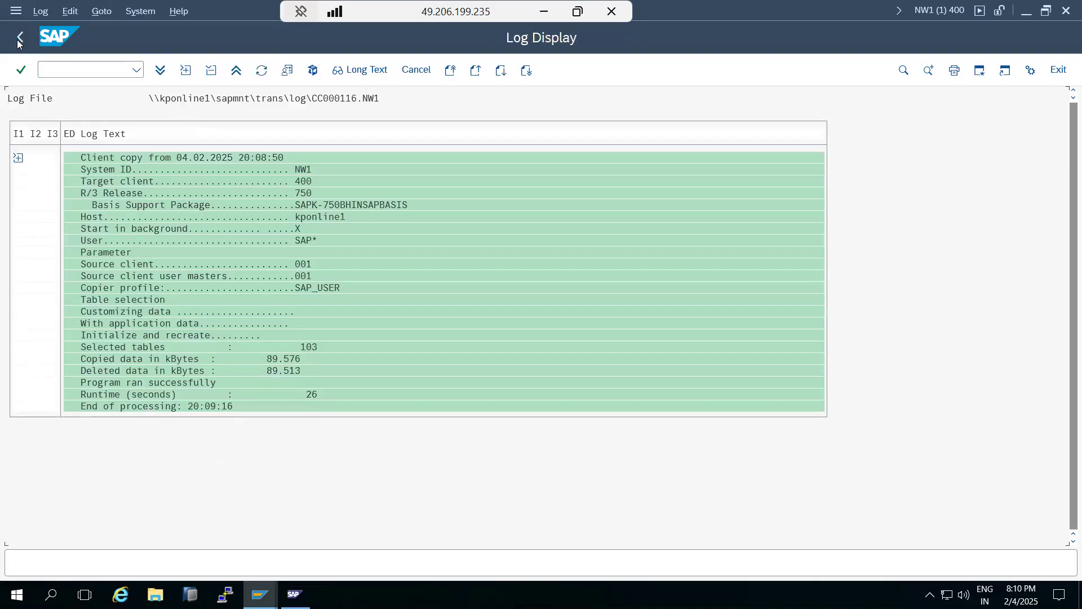
pyautogui.click(19, 41)
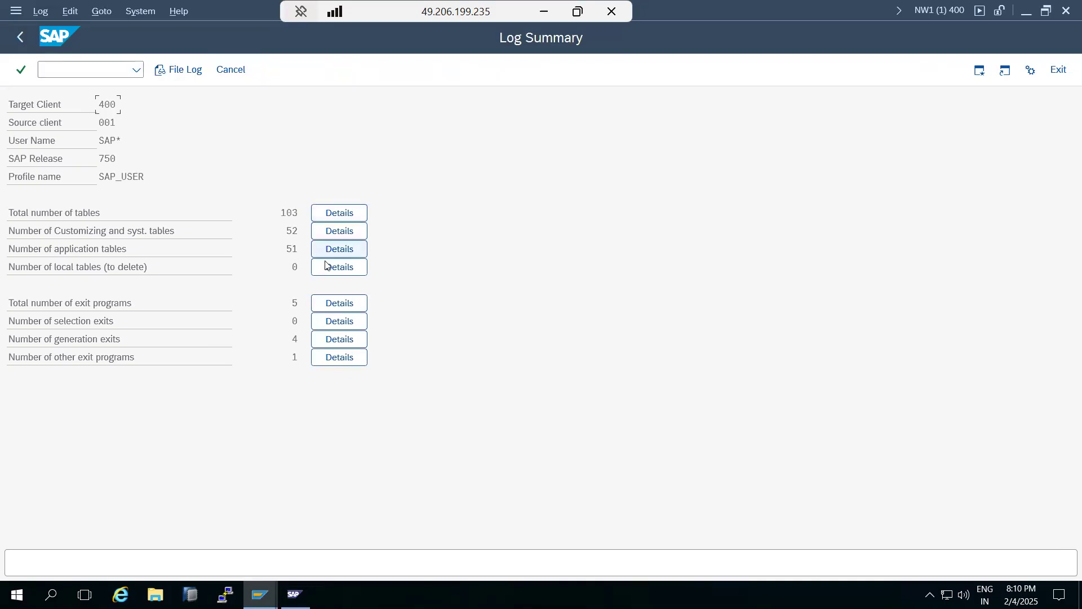
pyautogui.click(228, 72)
pyautogui.click(227, 298)
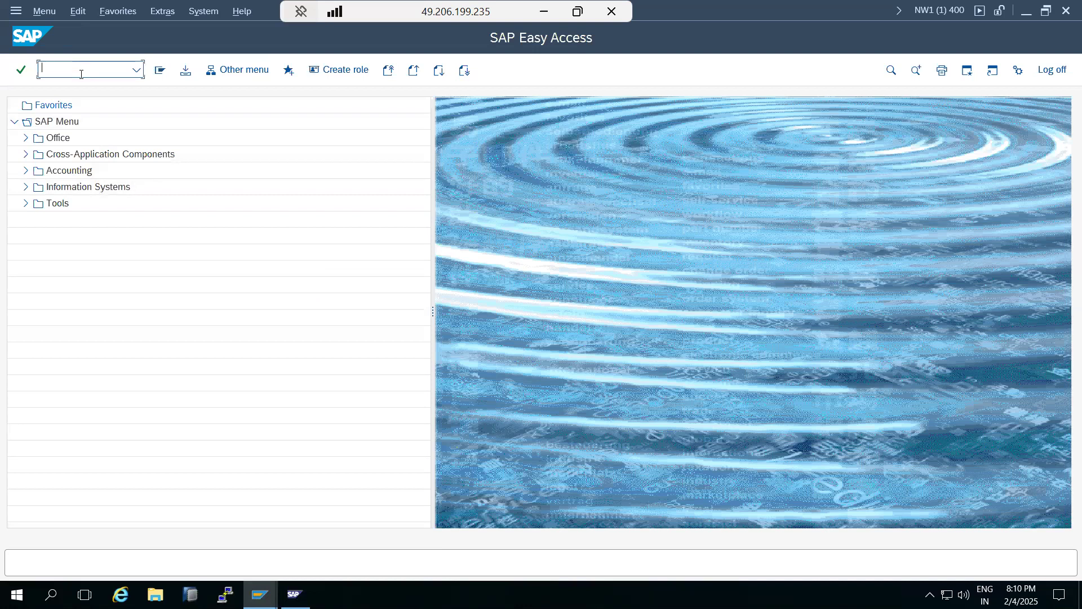
# - Switch to Paint and undo the old client copy diagram with its labels and notes until the canvas is nearly empty
pyautogui.hotkey('alt', 'Tab')
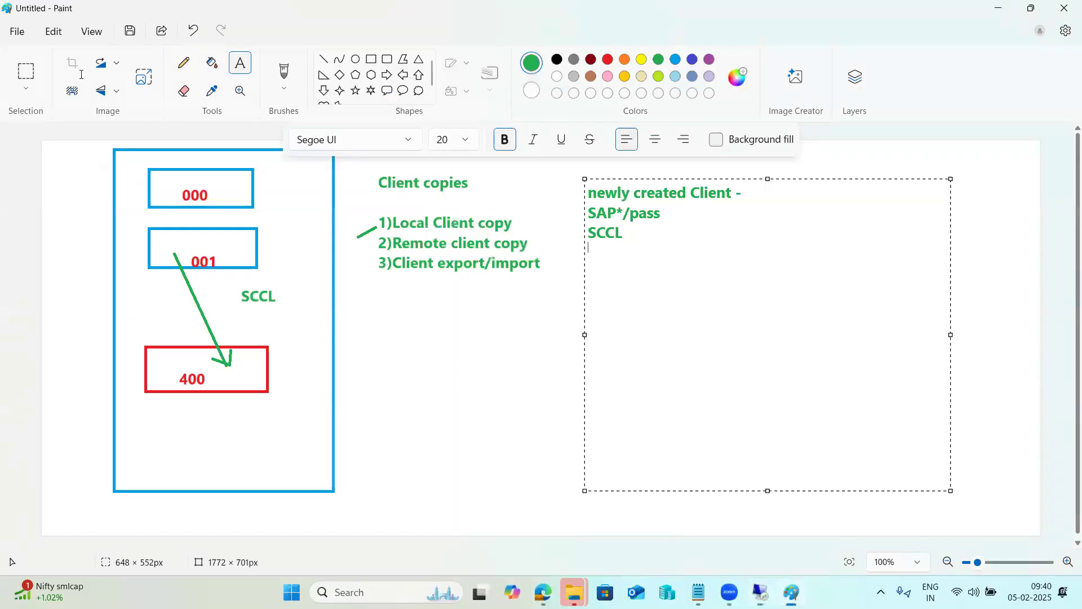
pyautogui.click(350, 351)
pyautogui.hotkey('ctrl', 'z')
pyautogui.hotkey('ctrl', 'z')
pyautogui.hotkey('ctrl', 'z')
pyautogui.hotkey('ctrl', 'z')
pyautogui.hotkey('ctrl', 'z')
pyautogui.hotkey('ctrl', 'z')
pyautogui.hotkey('ctrl', 'z')
pyautogui.hotkey('ctrl', 'z')
pyautogui.hotkey('ctrl', 'z')
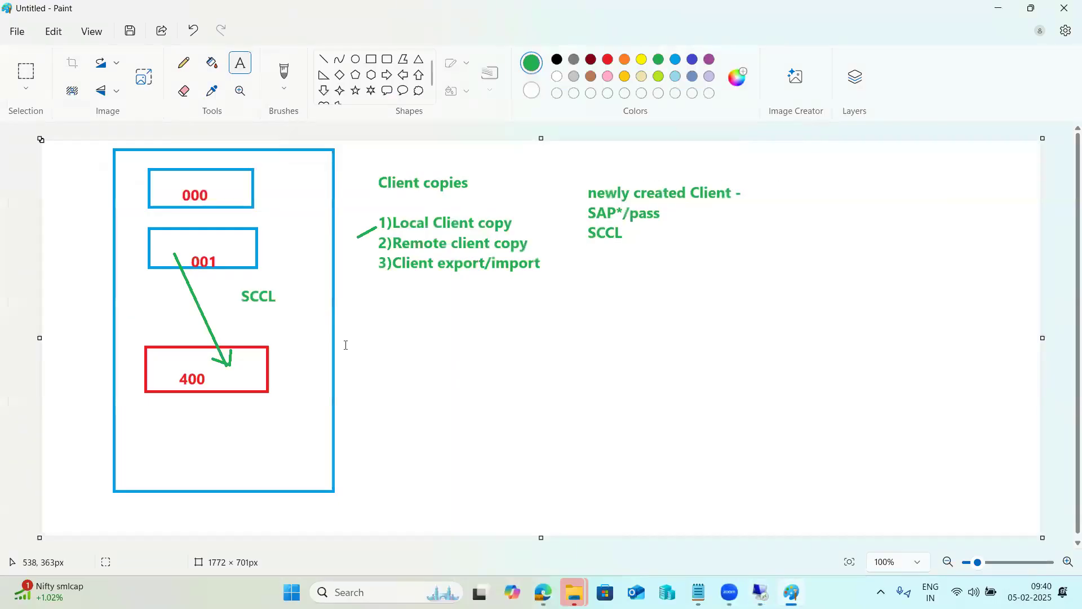
pyautogui.hotkey('ctrl', 'z')
pyautogui.hotkey('ctrl', 'z')
pyautogui.hotkey('ctrl', 'z')
pyautogui.hotkey('ctrl', 'z')
pyautogui.hotkey('ctrl', 'z')
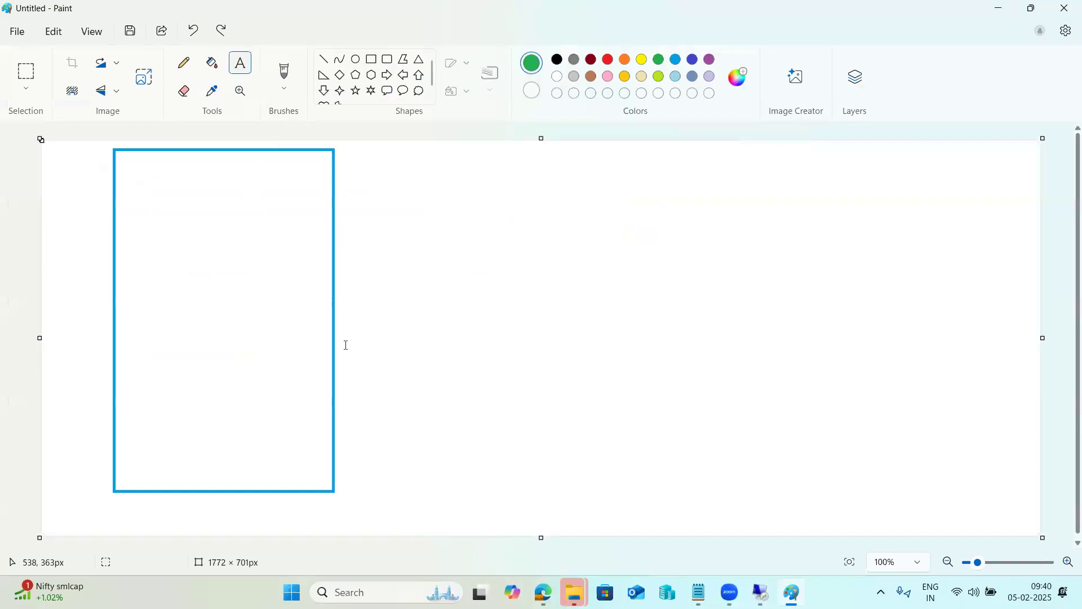
# - Draw a large and a small green rectangle, join them with a straight line, and add short marks around the line
pyautogui.moveTo(133, 218)
pyautogui.mouseDown()
pyautogui.moveTo(153, 266)
pyautogui.moveTo(272, 347)
pyautogui.mouseUp()
pyautogui.moveTo(684, 166)
pyautogui.mouseDown()
pyautogui.moveTo(710, 206)
pyautogui.moveTo(755, 240)
pyautogui.mouseUp()
pyautogui.click(730, 199)
pyautogui.click(324, 58)
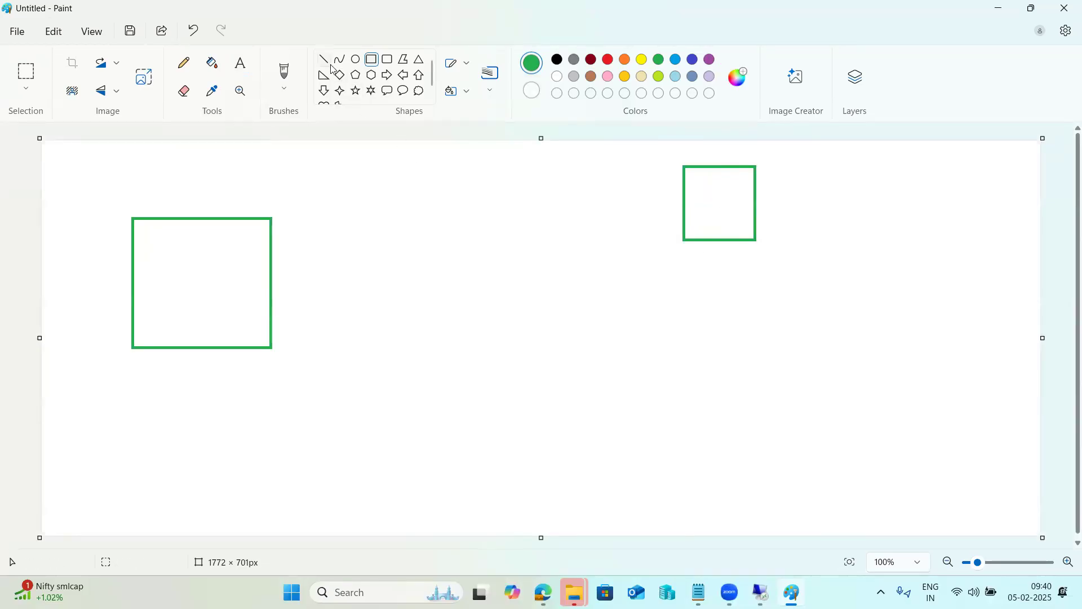
pyautogui.moveTo(219, 287); pyautogui.dragTo(730, 202)
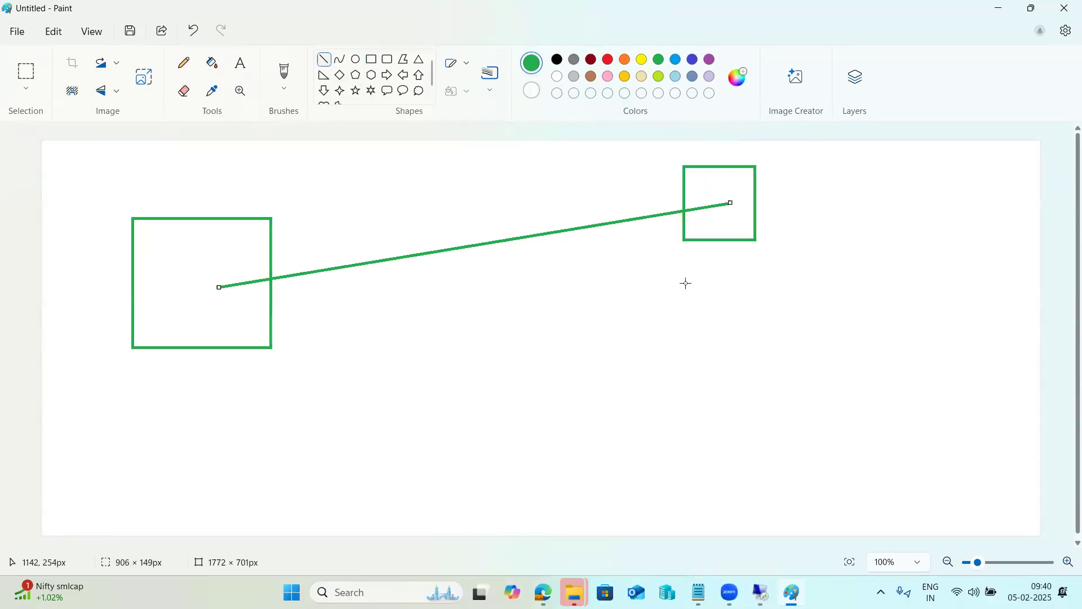
pyautogui.moveTo(399, 218); pyautogui.dragTo(418, 216)
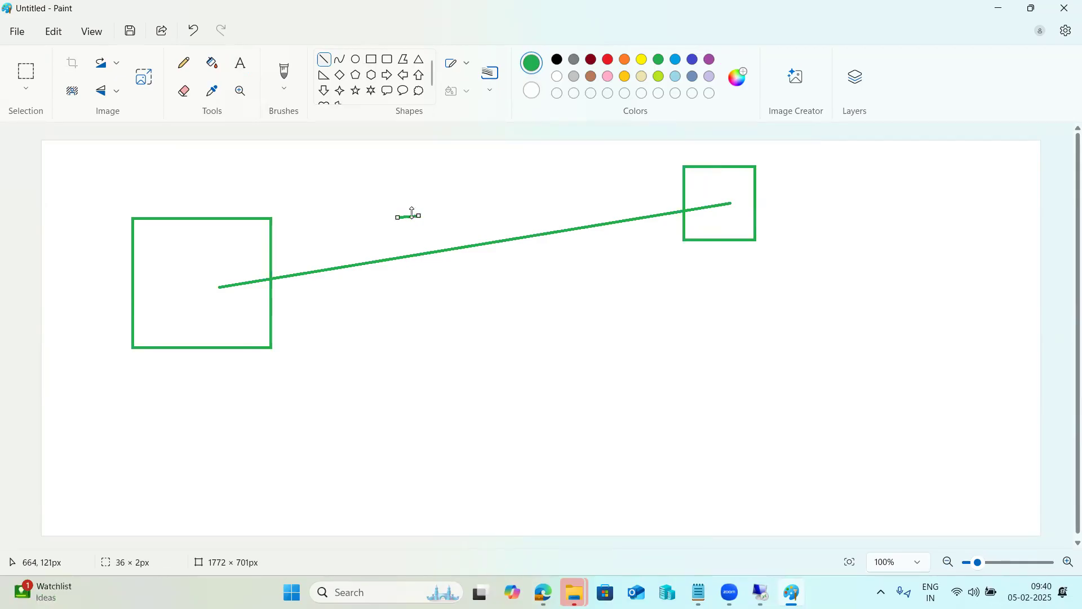
pyautogui.moveTo(208, 280); pyautogui.dragTo(210, 280)
pyautogui.moveTo(717, 193); pyautogui.dragTo(720, 192)
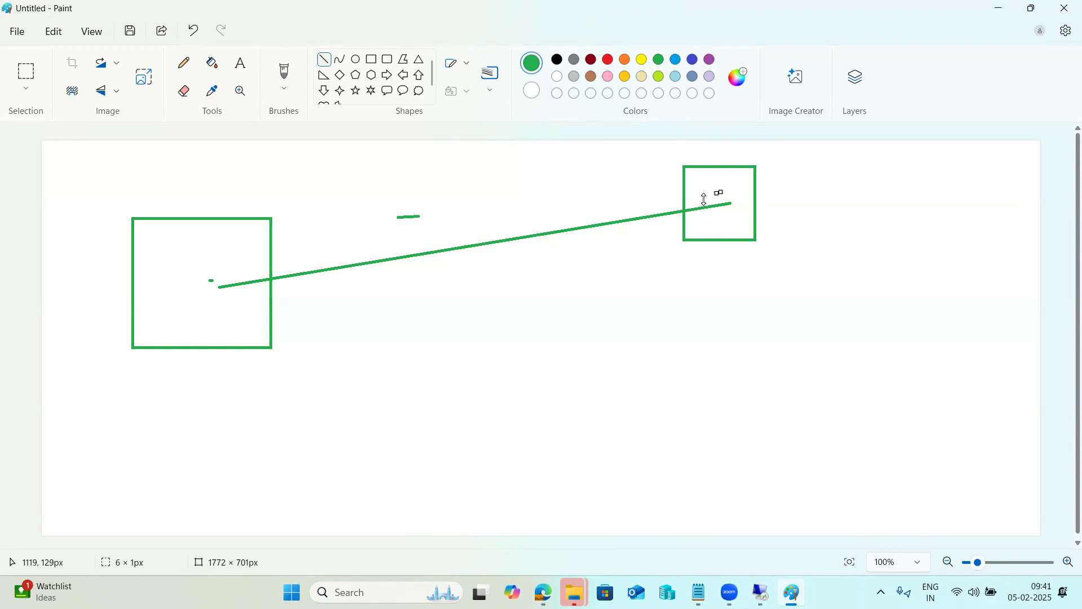
# - Undo the small rectangle, connecting line and marks, and draw two short green lines inside the large rectangle
pyautogui.hotkey('ctrl', 'z')
pyautogui.hotkey('ctrl', 'z')
pyautogui.hotkey('ctrl', 'z')
pyautogui.hotkey('ctrl', 'z')
pyautogui.hotkey('ctrl', 'z')
pyautogui.moveTo(172, 255); pyautogui.dragTo(208, 251)
pyautogui.moveTo(179, 311); pyautogui.dragTo(221, 308)
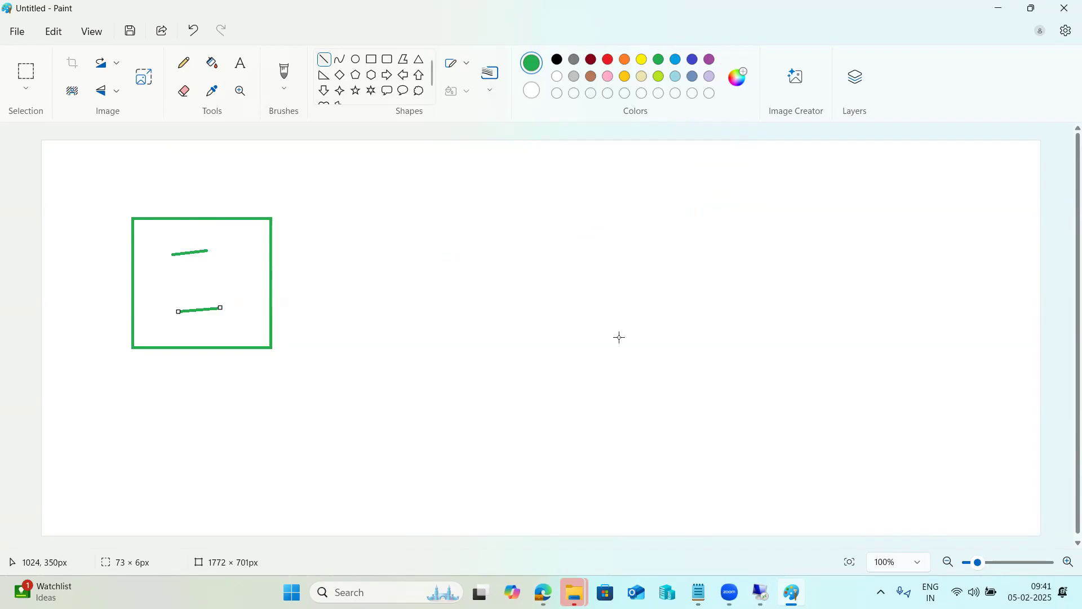
# - Add a short upright line, outline and abandon an empty text box, and undo all remaining shapes to clear the canvas
pyautogui.moveTo(606, 194); pyautogui.dragTo(610, 222)
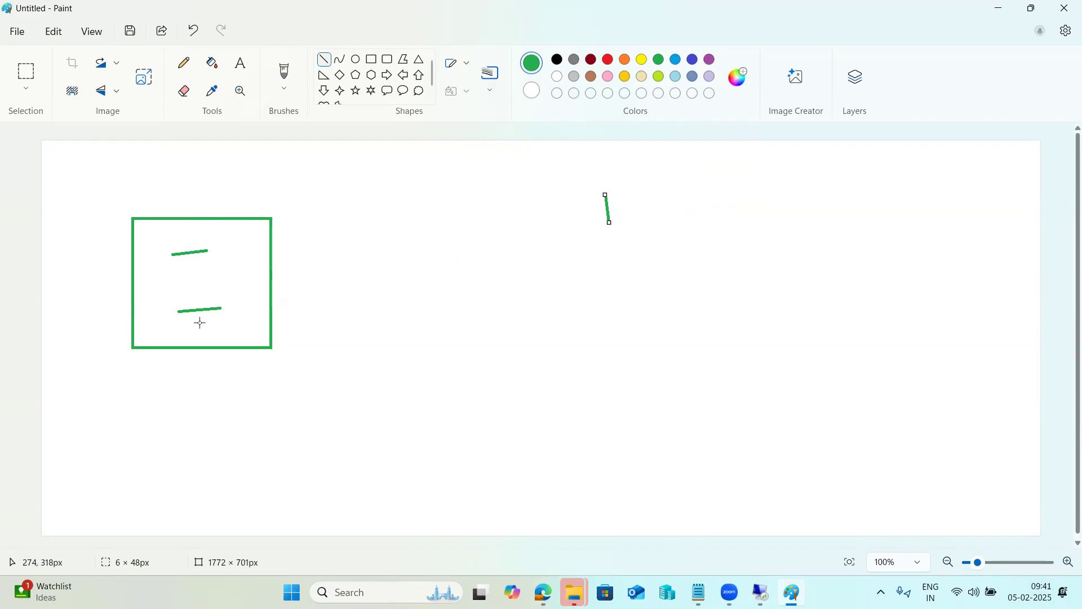
pyautogui.click(237, 70)
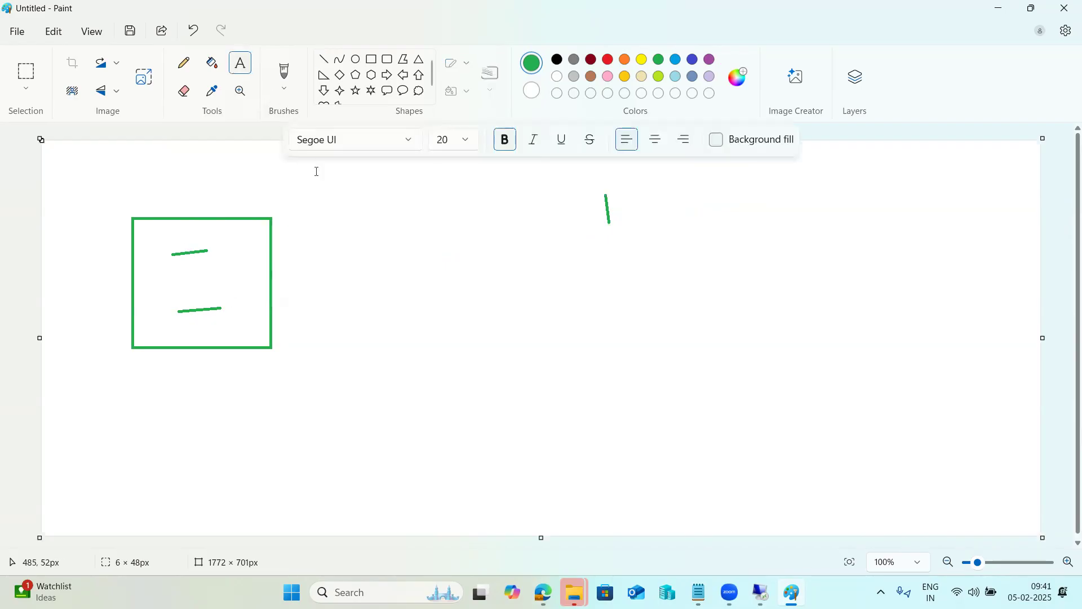
pyautogui.moveTo(304, 203); pyautogui.dragTo(367, 312)
pyautogui.moveTo(456, 405); pyautogui.dragTo(590, 472)
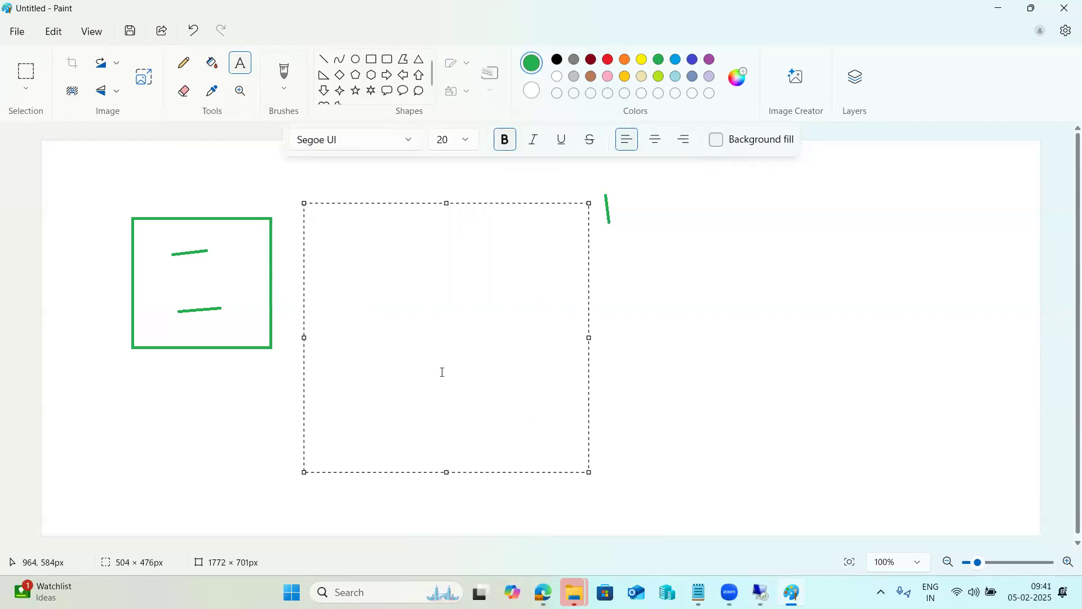
pyautogui.click(241, 346)
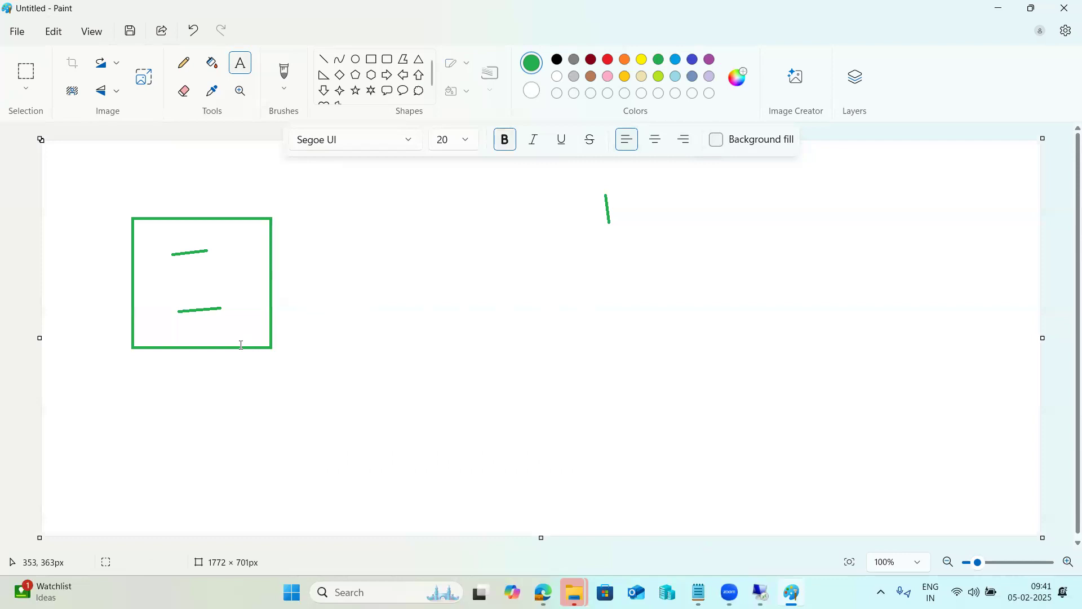
pyautogui.hotkey('ctrl', 'z')
pyautogui.hotkey('ctrl', 'z')
pyautogui.hotkey('ctrl', 'z')
pyautogui.hotkey('ctrl', 'z')
pyautogui.hotkey('ctrl', 'z')
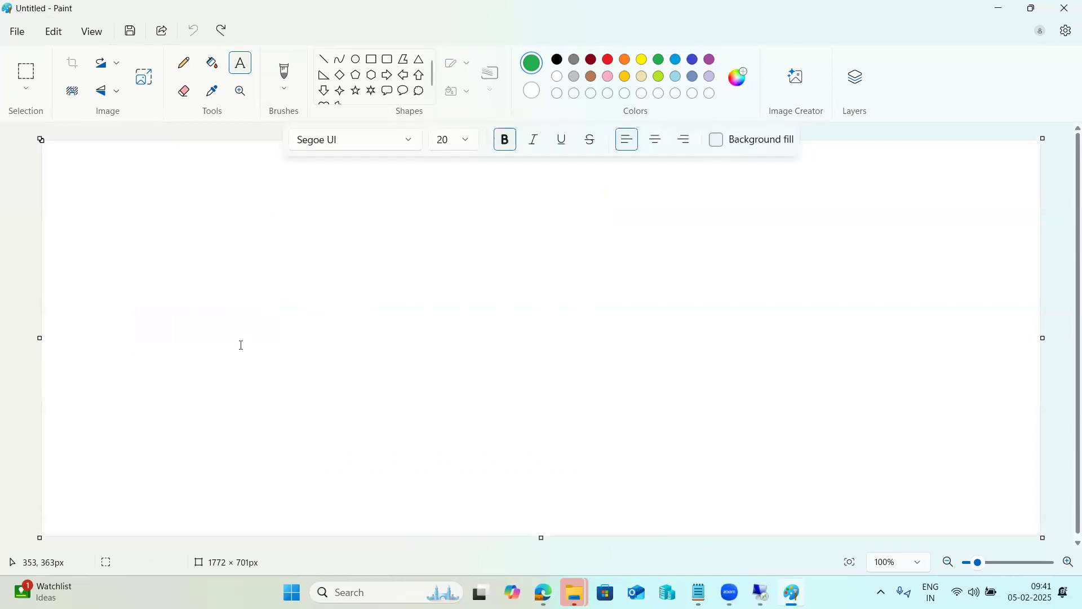
# - Draw a large green rectangle containing a wide rectangle near its upper edge and a smaller one near its lower edge
pyautogui.click(372, 59)
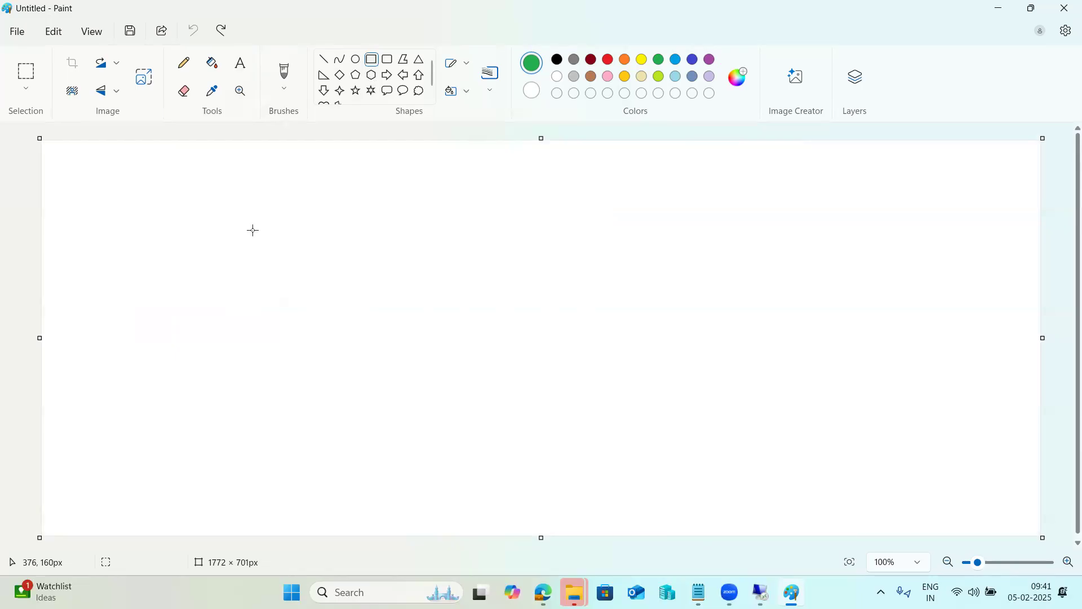
pyautogui.moveTo(324, 168)
pyautogui.mouseDown()
pyautogui.moveTo(575, 459)
pyautogui.moveTo(623, 467)
pyautogui.mouseUp()
pyautogui.click(696, 408)
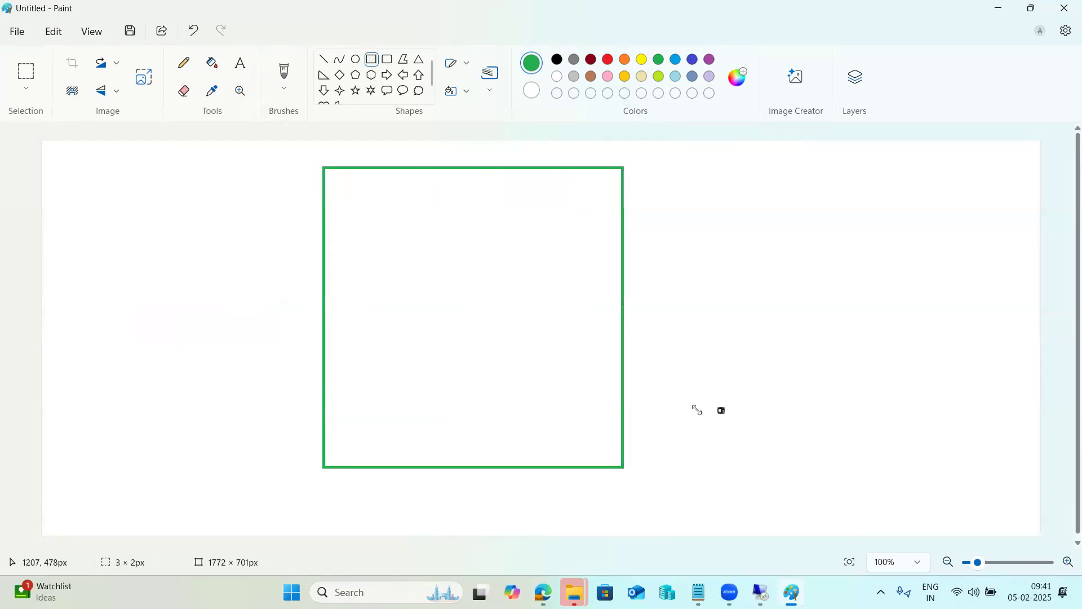
pyautogui.moveTo(401, 185); pyautogui.dragTo(517, 235)
pyautogui.click(225, 336)
pyautogui.moveTo(414, 409); pyautogui.dragTo(480, 435)
pyautogui.click(720, 373)
# - Draw a slanted line into the upper inner rectangle, an upward arrow to it from the lower one, and short marks inside
pyautogui.click(323, 59)
pyautogui.moveTo(214, 308); pyautogui.dragTo(437, 204)
pyautogui.moveTo(444, 420); pyautogui.dragTo(446, 227)
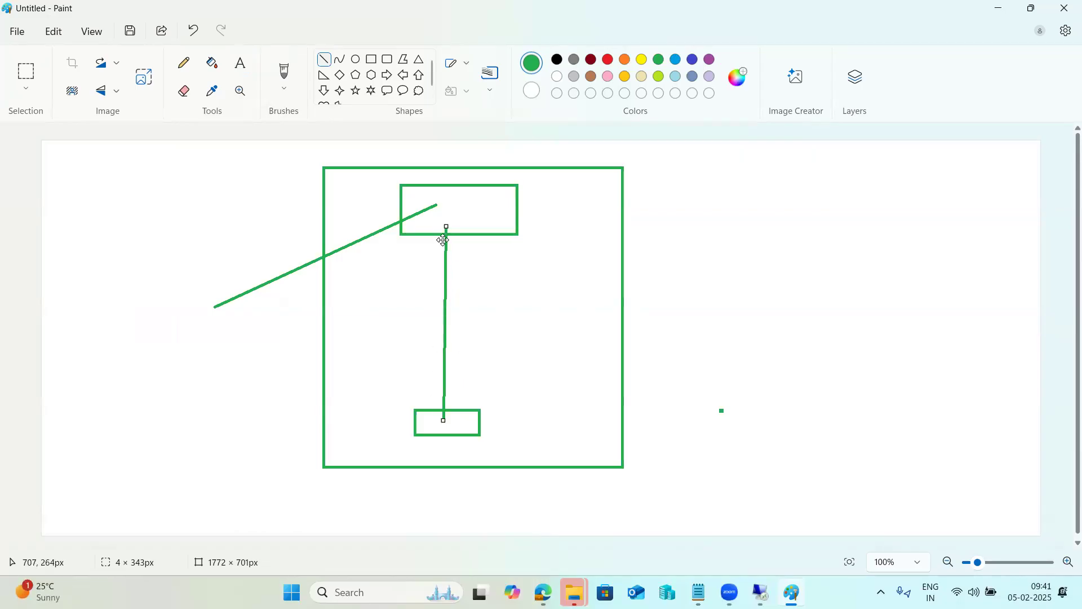
pyautogui.moveTo(455, 241)
pyautogui.mouseDown()
pyautogui.moveTo(452, 207)
pyautogui.moveTo(496, 201)
pyautogui.mouseUp()
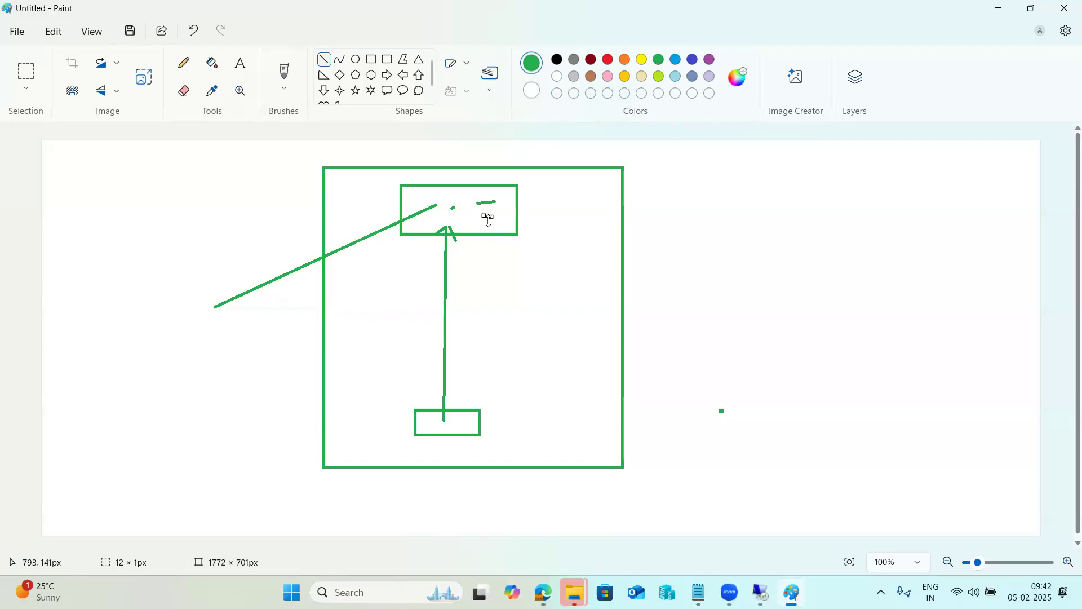
# - Draw several short marks beside the large rectangle and a line along the lower edge of the upper inner rectangle
pyautogui.moveTo(787, 198)
pyautogui.mouseDown()
pyautogui.moveTo(810, 198)
pyautogui.moveTo(804, 243)
pyautogui.mouseUp()
pyautogui.moveTo(778, 284); pyautogui.dragTo(809, 283)
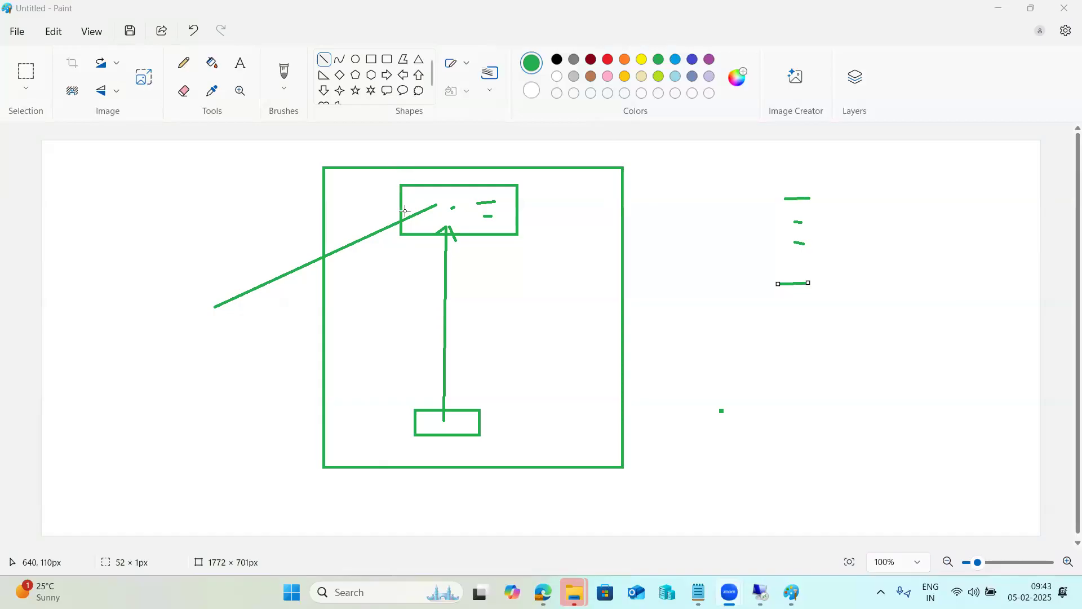
pyautogui.moveTo(403, 232); pyautogui.dragTo(519, 233)
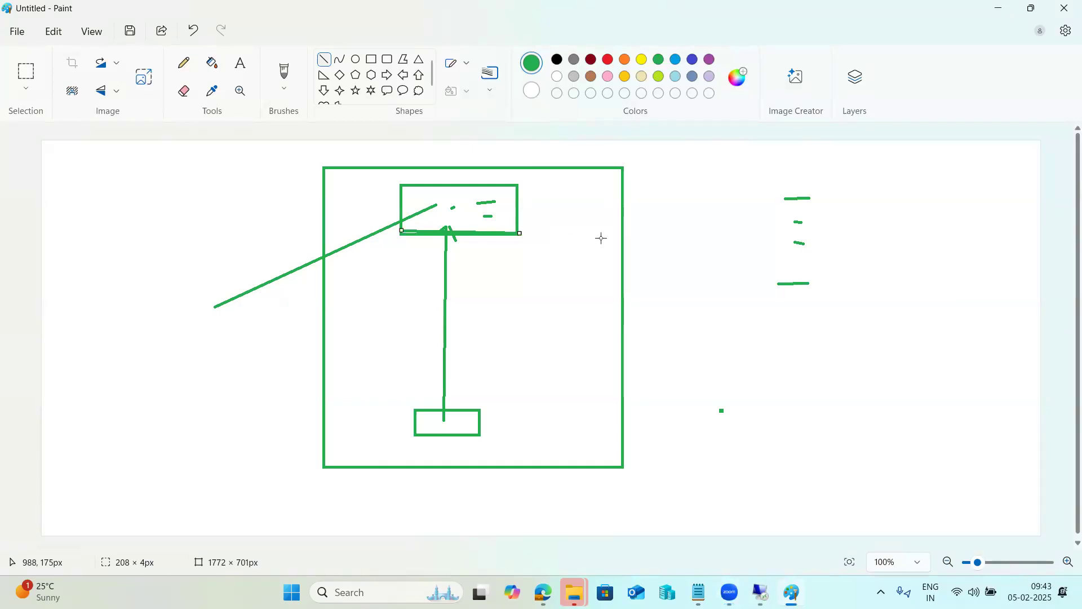
pyautogui.click(664, 211)
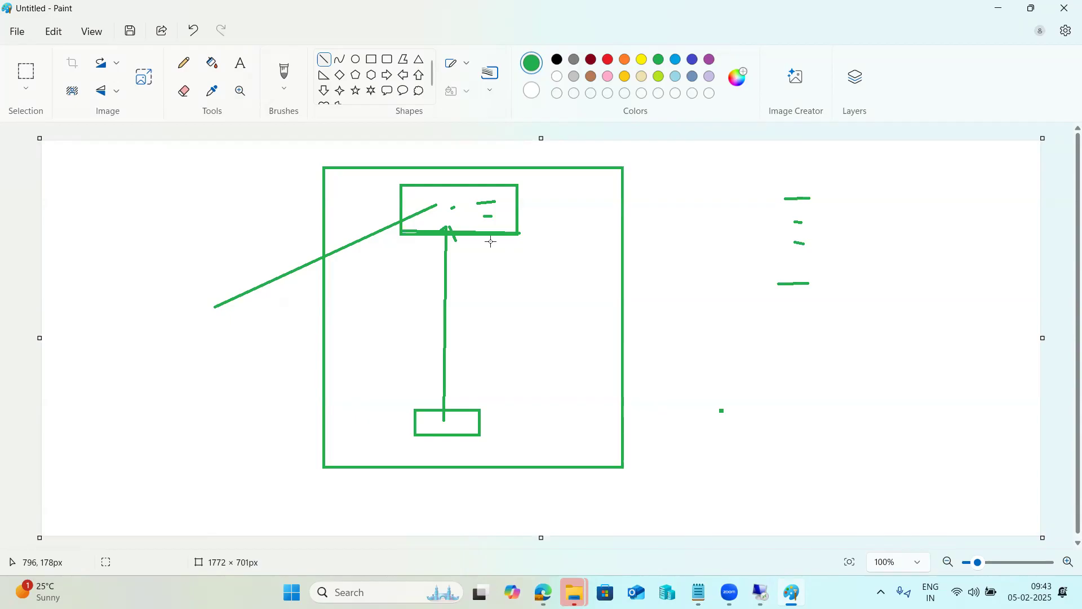
pyautogui.moveTo(689, 244); pyautogui.dragTo(701, 244)
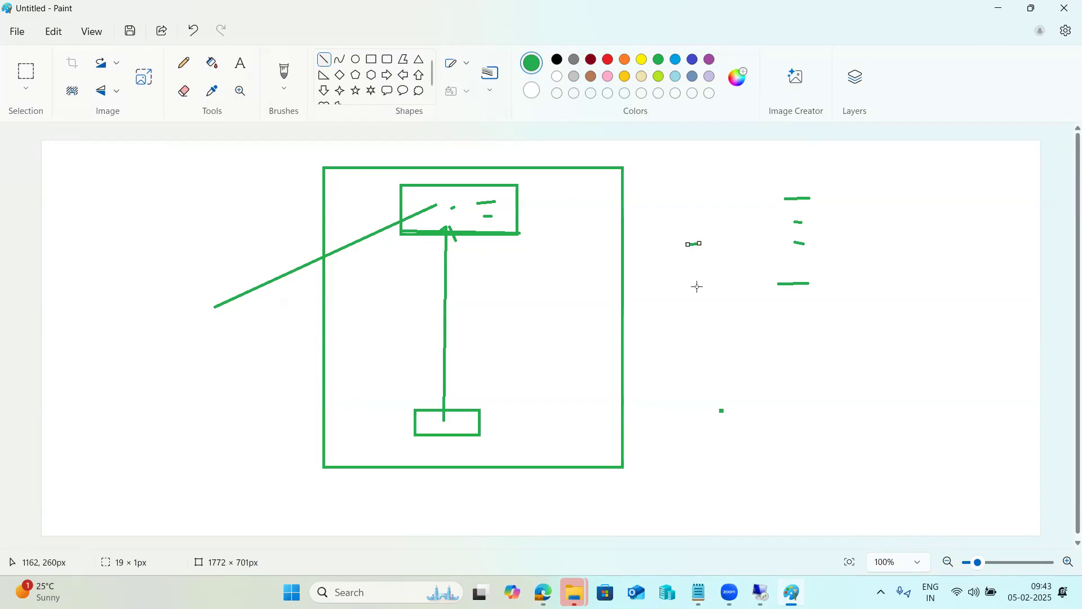
# - Switch to the SAP session, open transaction rz10, and open profile NW1_D00_KPONLINE1 for change in extended maintenance
pyautogui.click(759, 590)
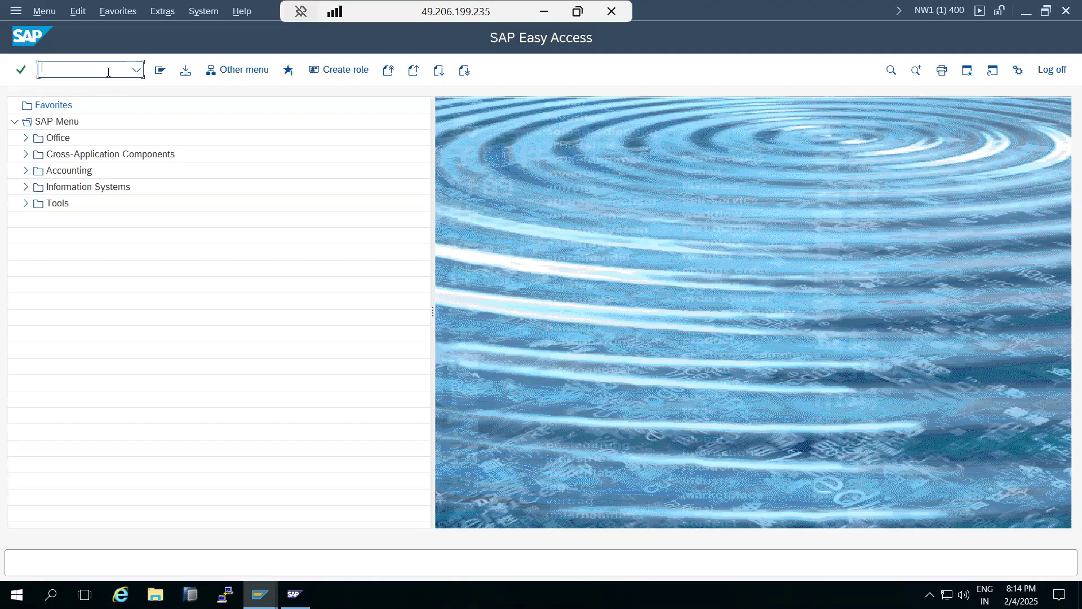
pyautogui.write('rz10')
pyautogui.press('Return')
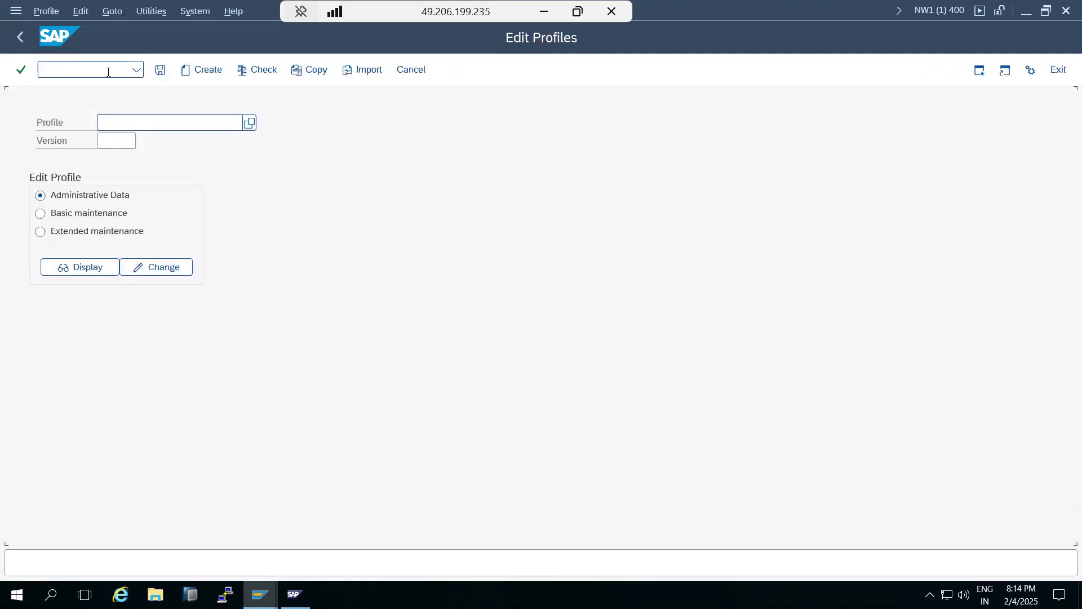
pyautogui.click(249, 123)
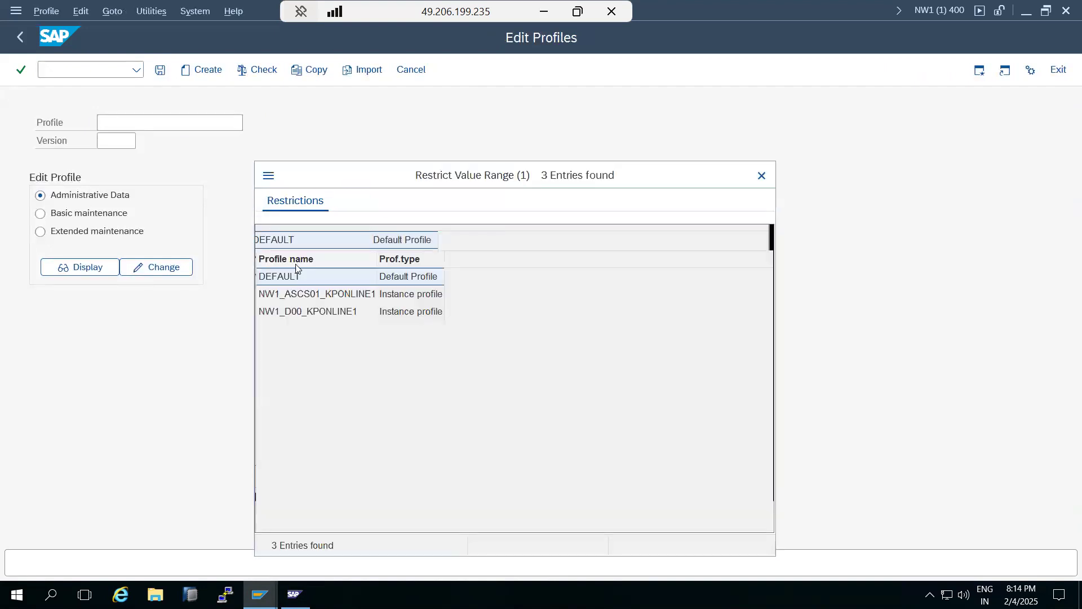
pyautogui.click(305, 312)
pyautogui.click(89, 229)
pyautogui.click(136, 267)
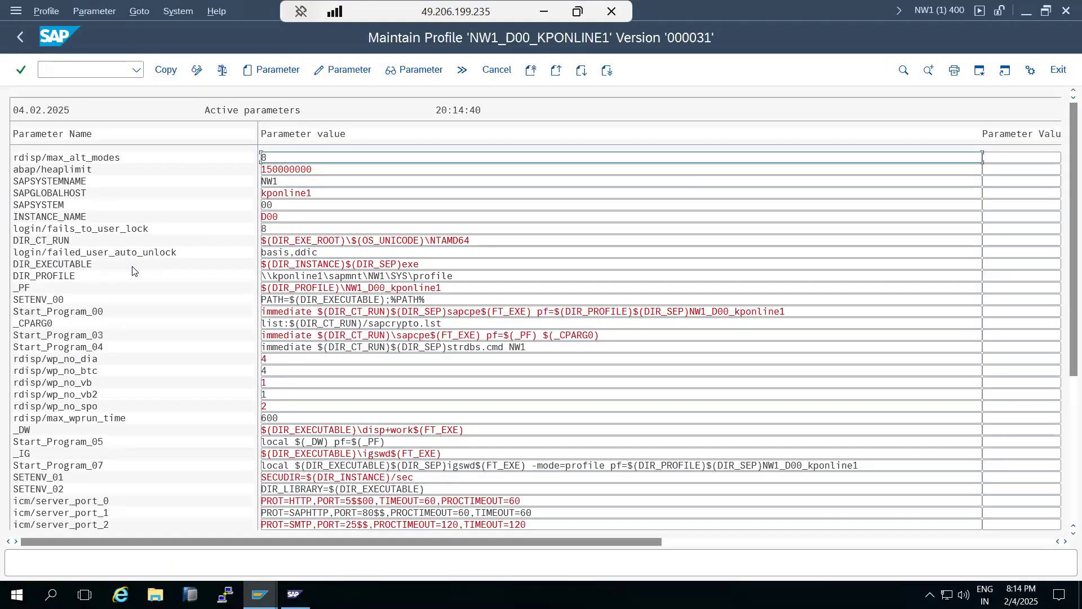
# - Start a new profile parameter named username, accept the unknown name, and enter basis as its value
pyautogui.click(257, 71)
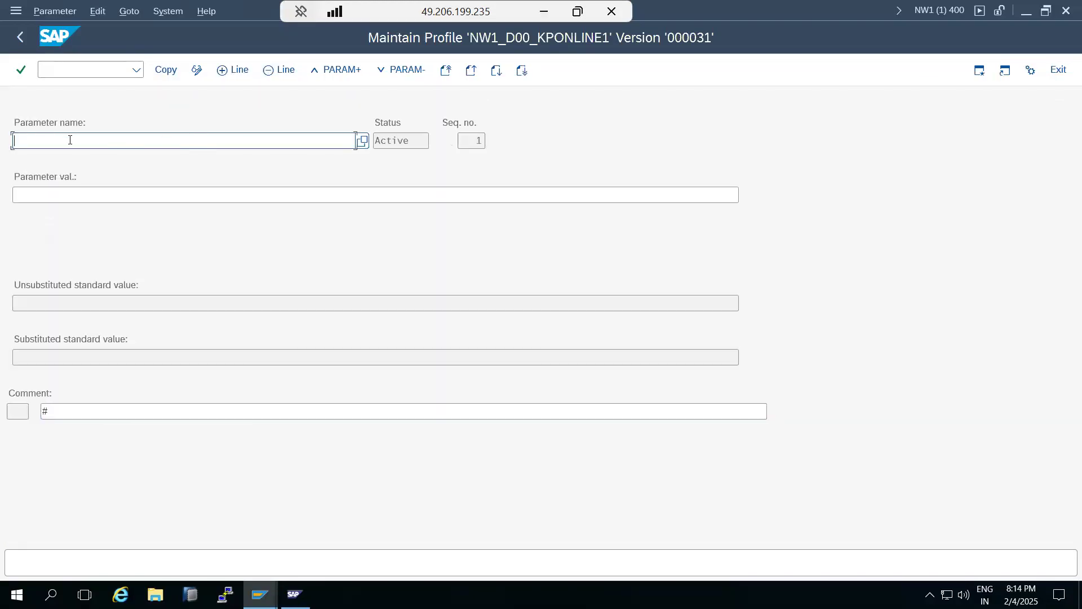
pyautogui.write('username')
pyautogui.press('Return')
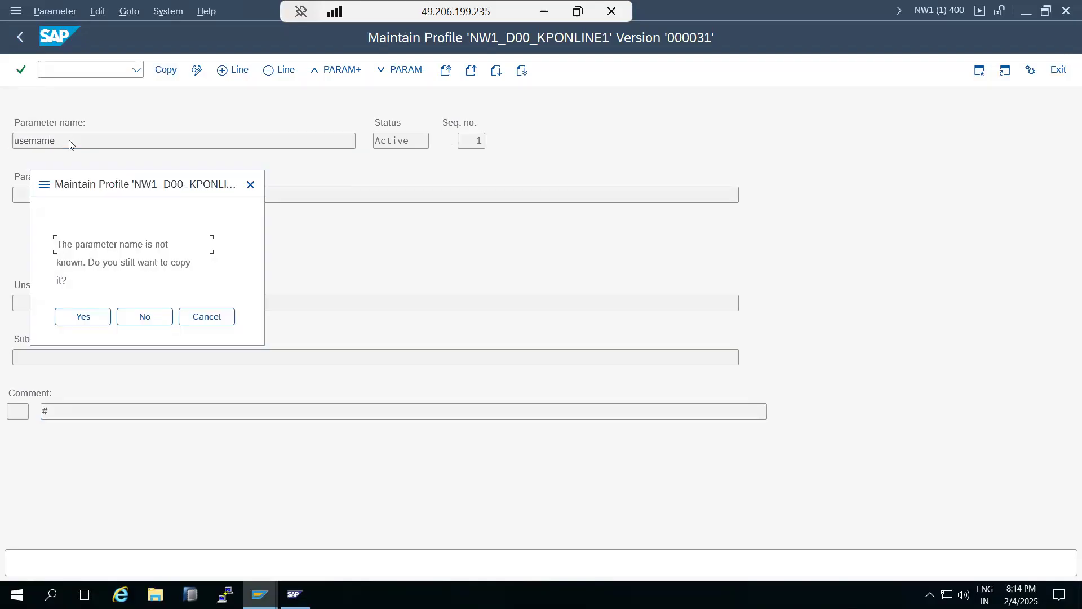
pyautogui.click(83, 317)
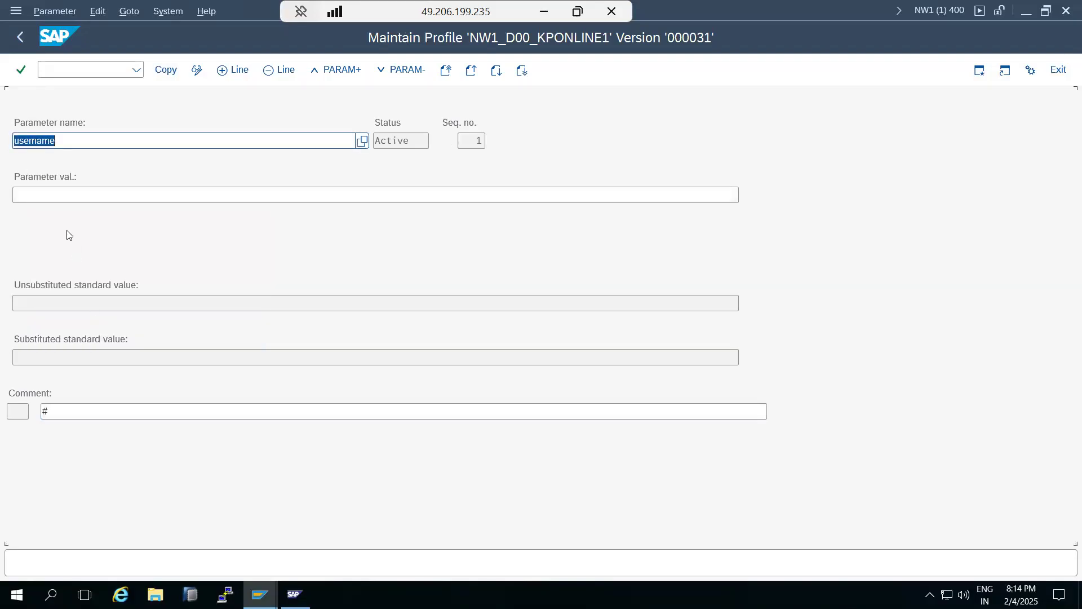
pyautogui.click(48, 191)
pyautogui.write('basis')
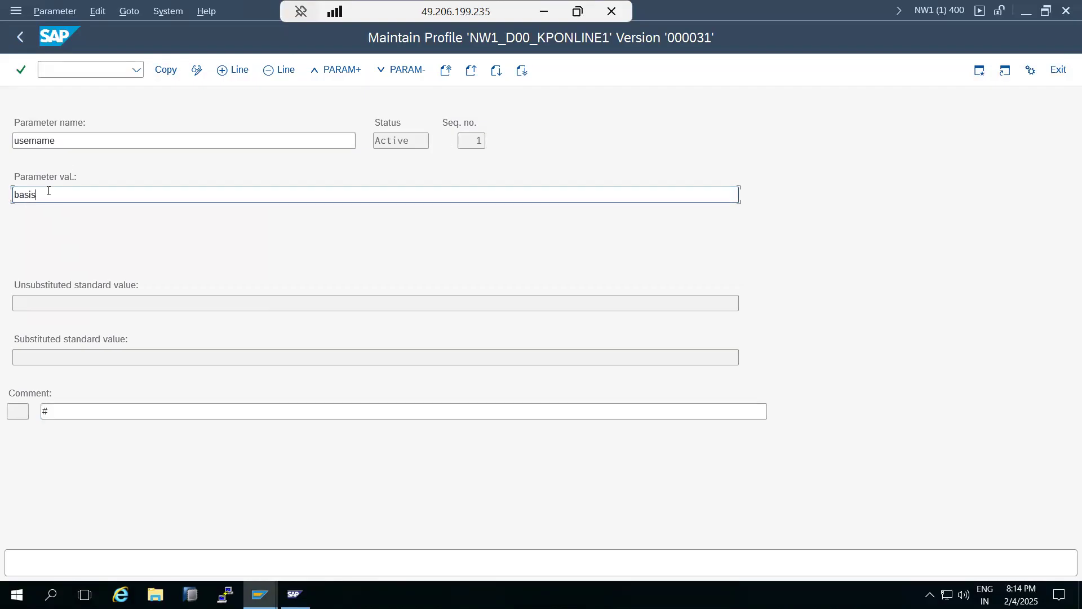
# - Clear the name and the value of the new profile parameter
pyautogui.click(74, 139)
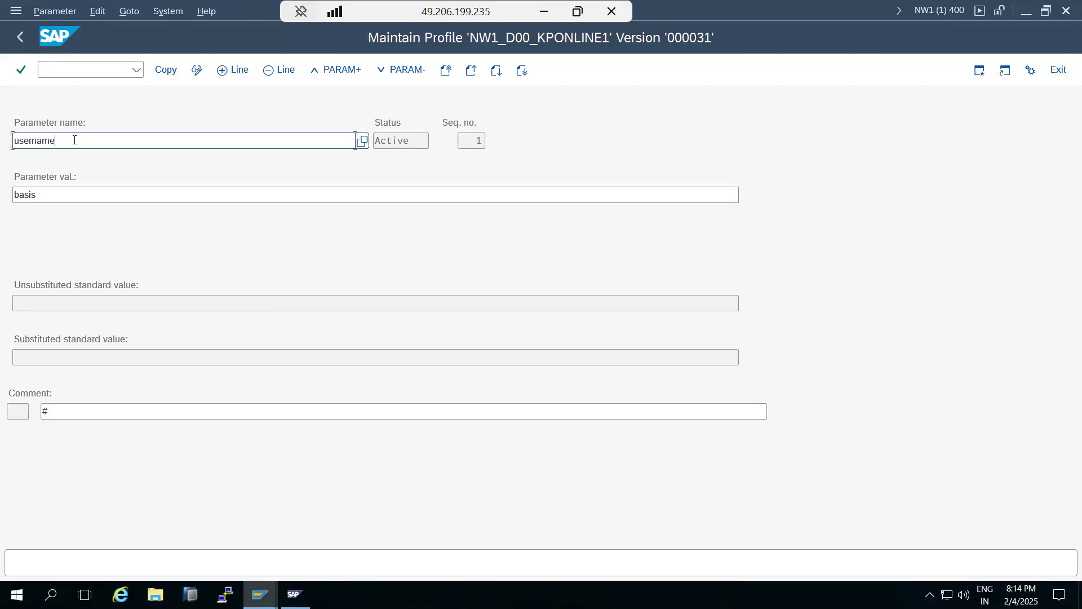
pyautogui.hotkey('ctrl', 'a')
pyautogui.press('BackSpace')
pyautogui.click(83, 195)
pyautogui.hotkey('ctrl', 'a')
pyautogui.press('BackSpace')
# - Browse the list of available profile parameter names and their descriptions, and close it
pyautogui.click(332, 141)
pyautogui.click(360, 143)
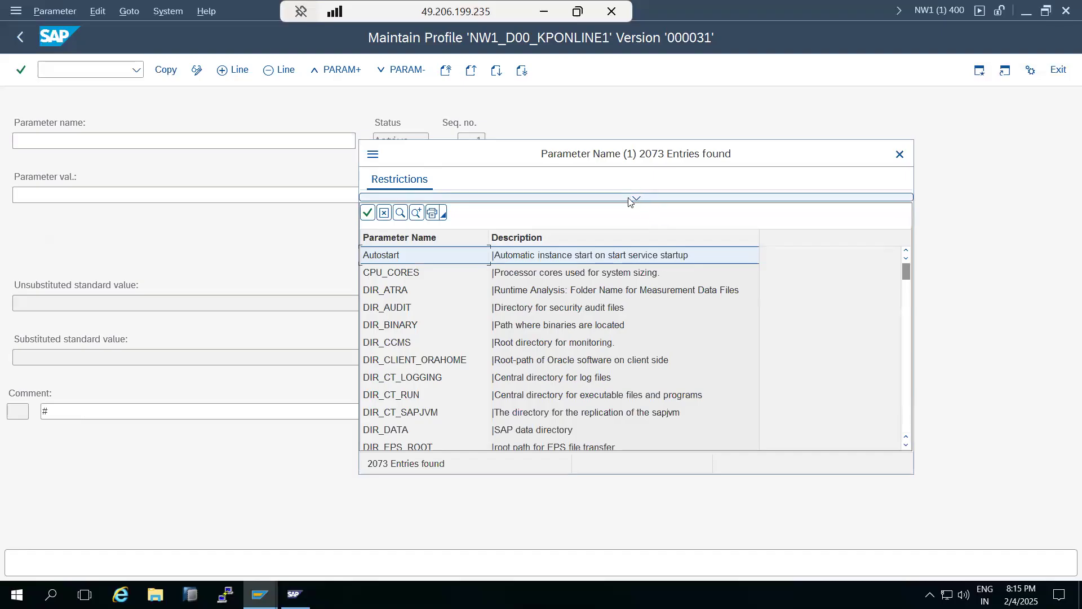
pyautogui.scroll(-6, 555, 314)
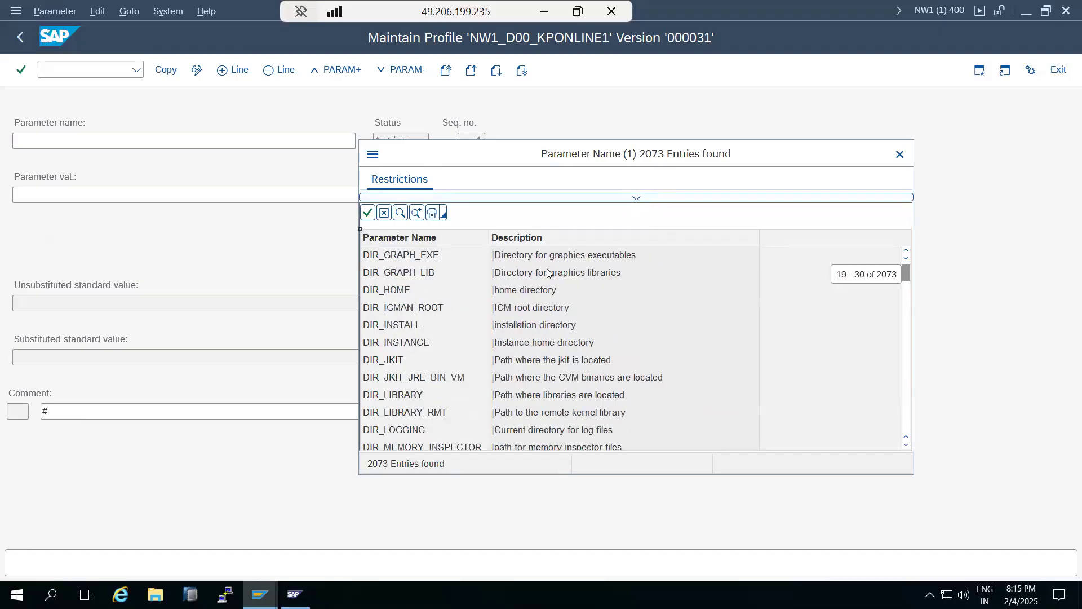
pyautogui.scroll(-20, 552, 365)
pyautogui.scroll(-19, 551, 365)
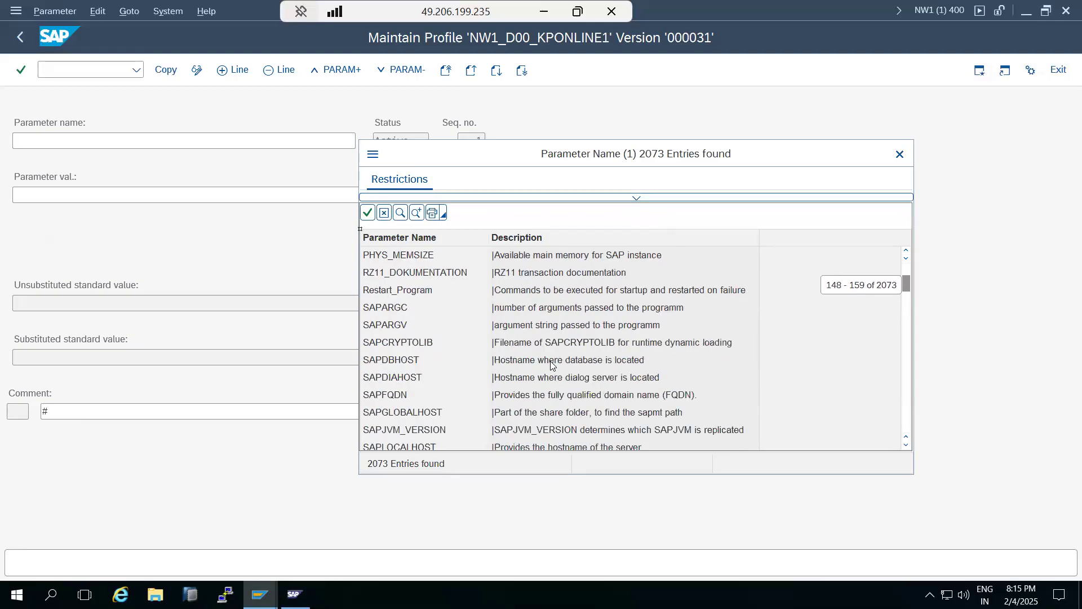
pyautogui.scroll(-17, 551, 365)
pyautogui.scroll(-12, 548, 366)
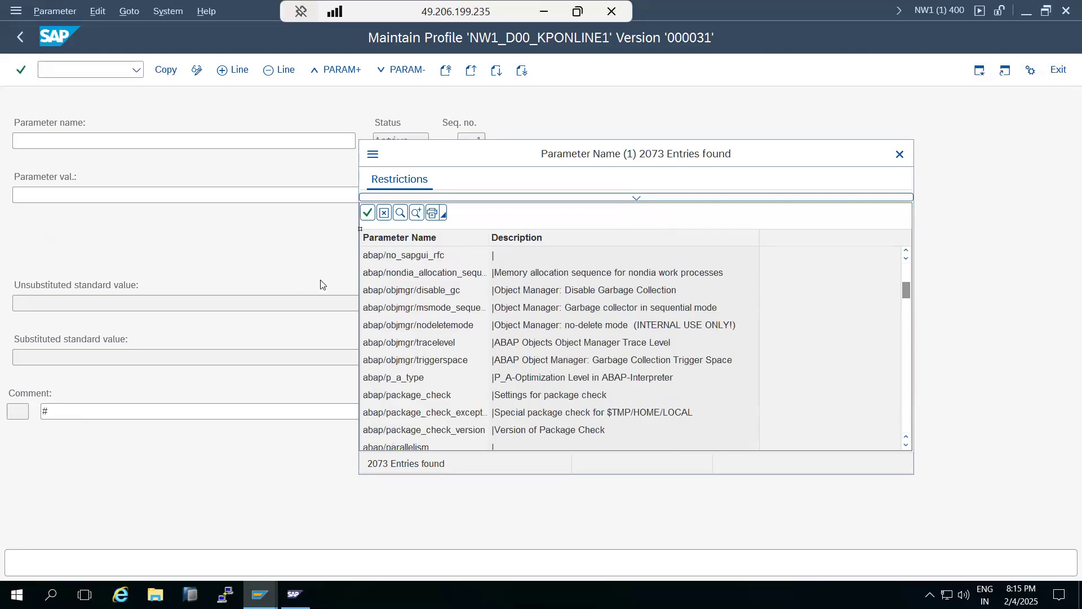
pyautogui.scroll(-16, 451, 352)
pyautogui.scroll(-20, 450, 352)
pyautogui.scroll(-20, 451, 352)
pyautogui.scroll(-20, 453, 348)
pyautogui.scroll(-20, 512, 378)
pyautogui.scroll(-18, 686, 316)
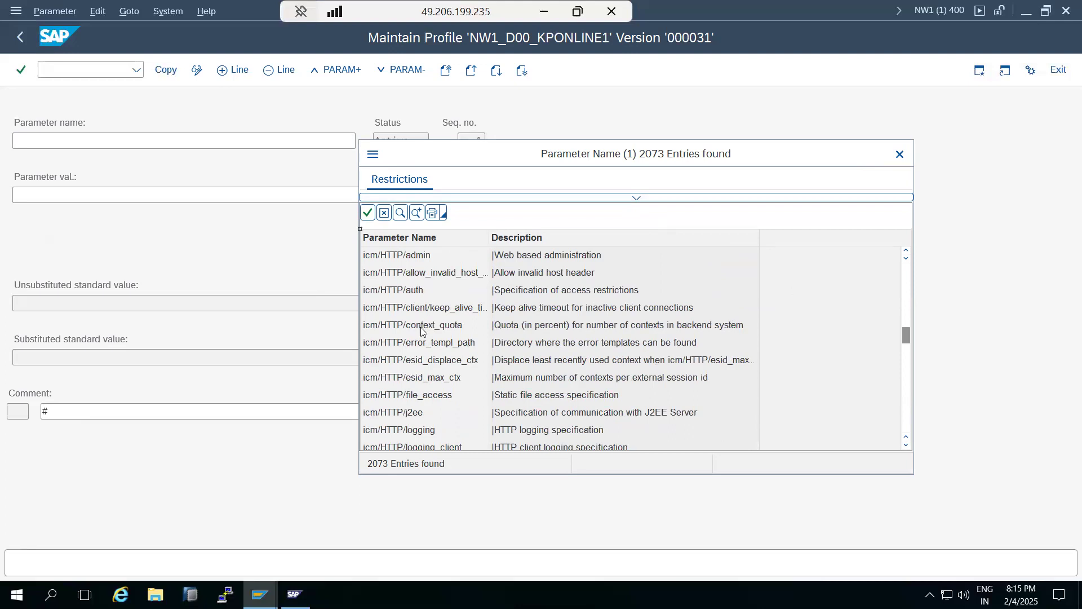
pyautogui.click(900, 154)
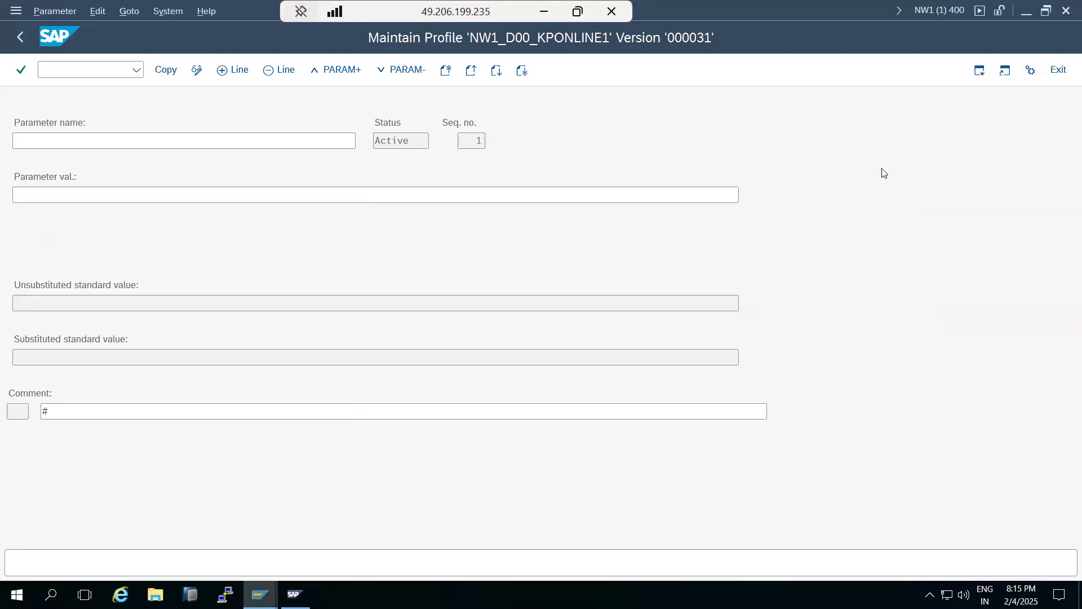
# - Leave the new parameter and profile maintenance without adding anything, returning to SAP Easy Access
pyautogui.click(25, 43)
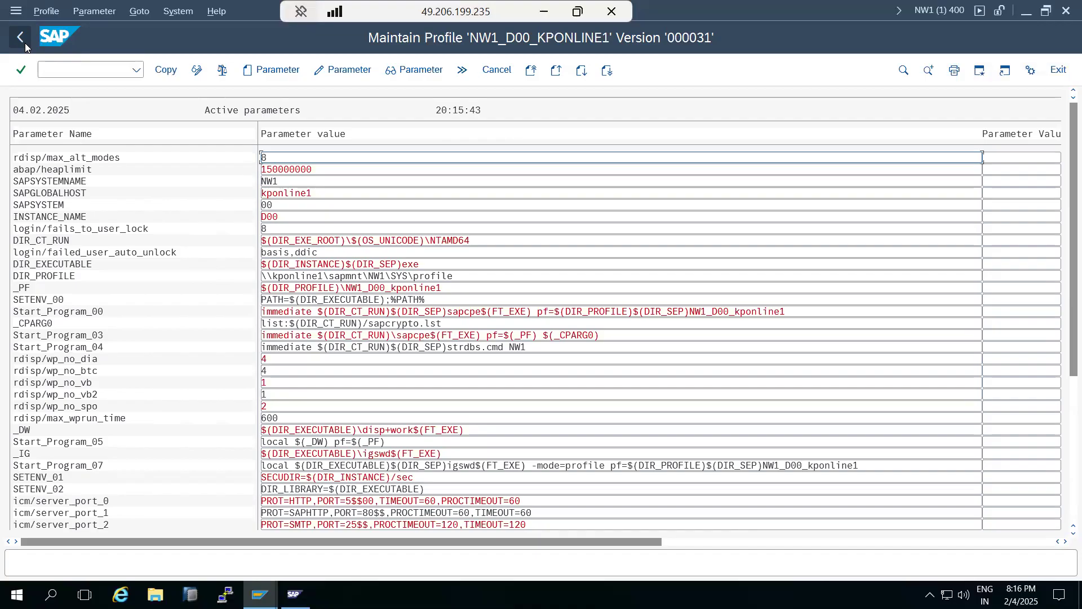
pyautogui.click(22, 38)
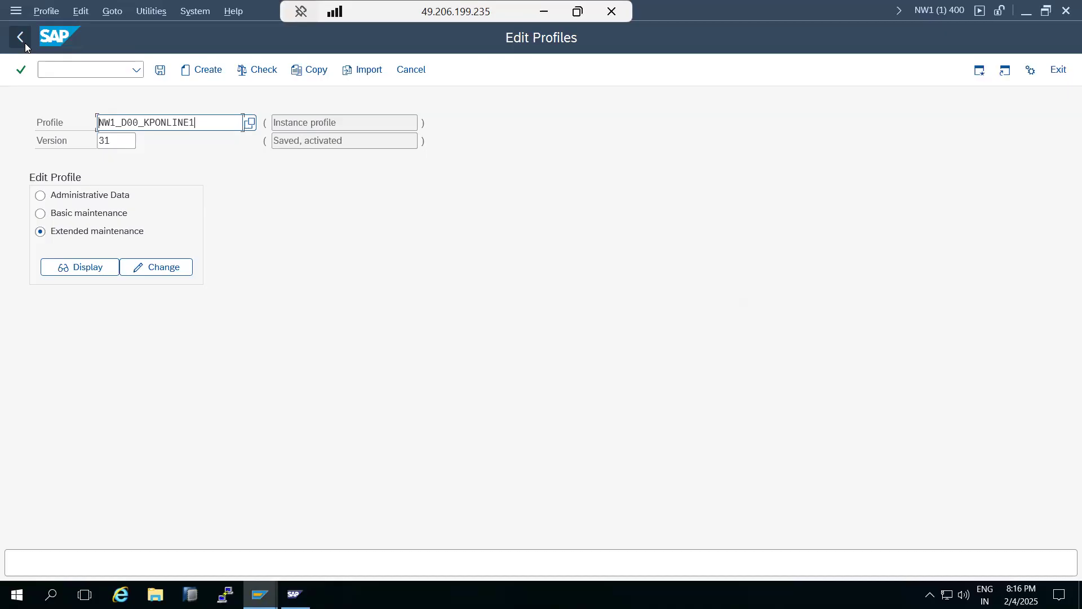
pyautogui.click(25, 43)
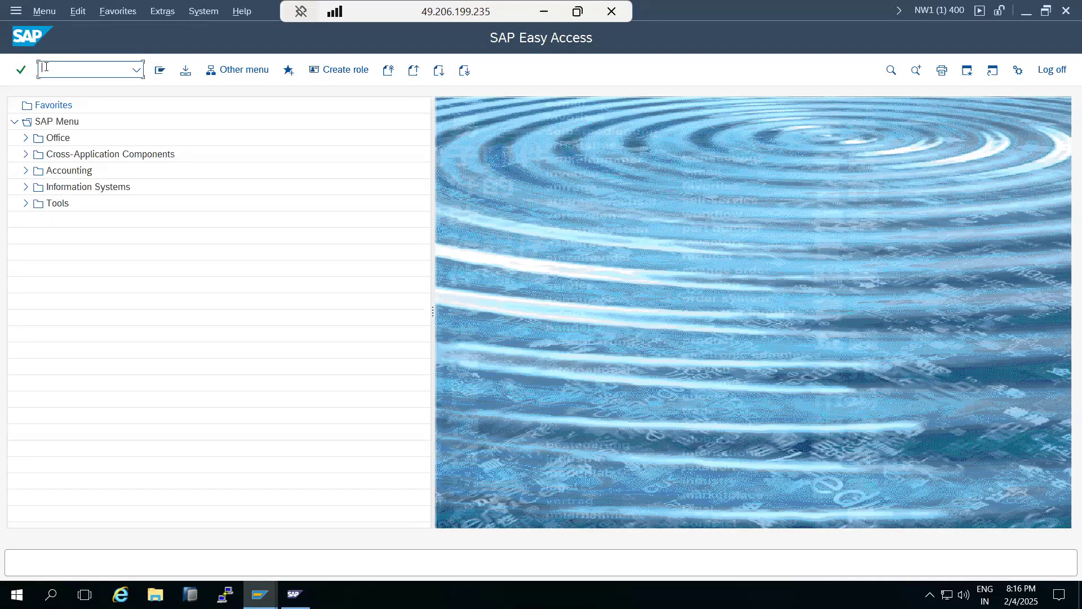